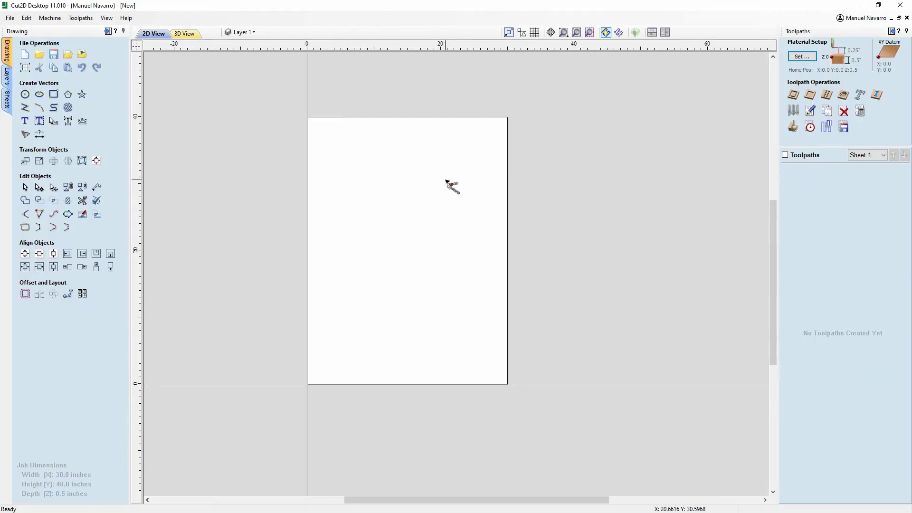
- Close Cut2D without saving and, in Aspire, accept the double-sided job of 800 x 500 x 50 mm with a machine-bed Z zero
{"action": "left_click", "coordinate": [901, 5]}
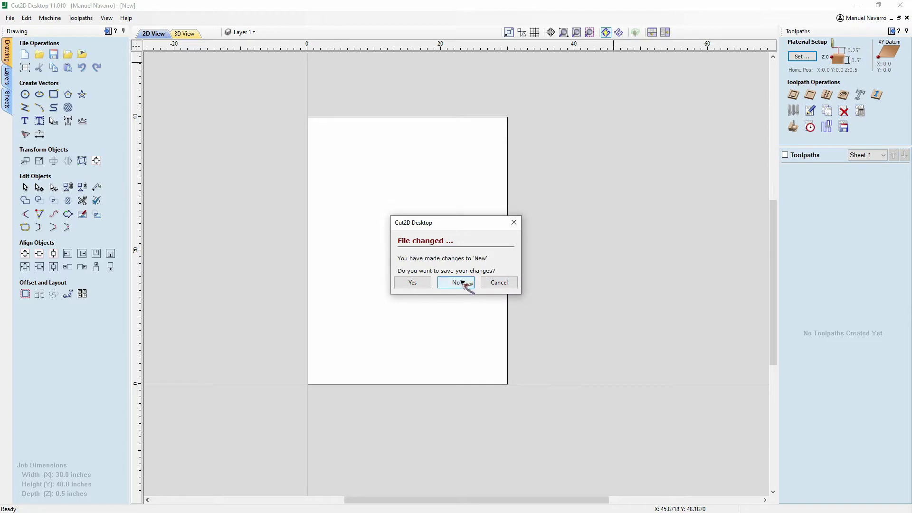
{"action": "left_click", "coordinate": [456, 283]}
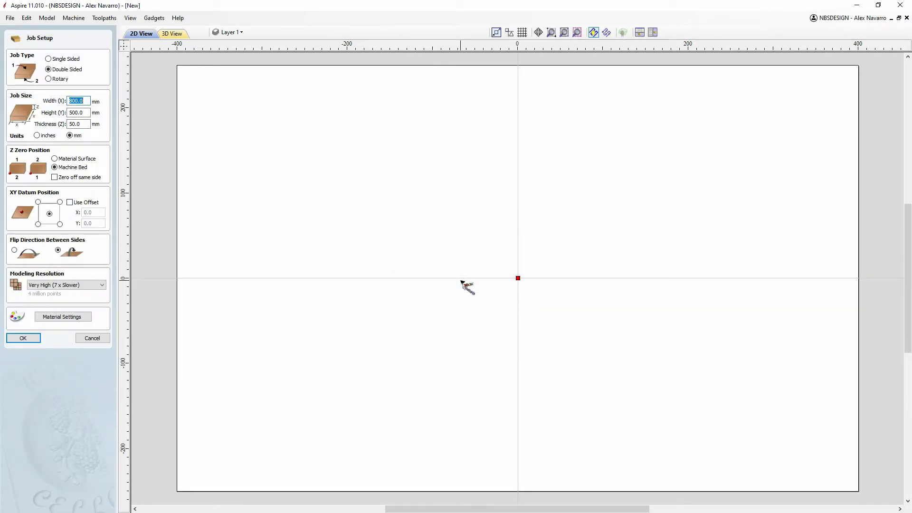
{"action": "left_click", "coordinate": [31, 340]}
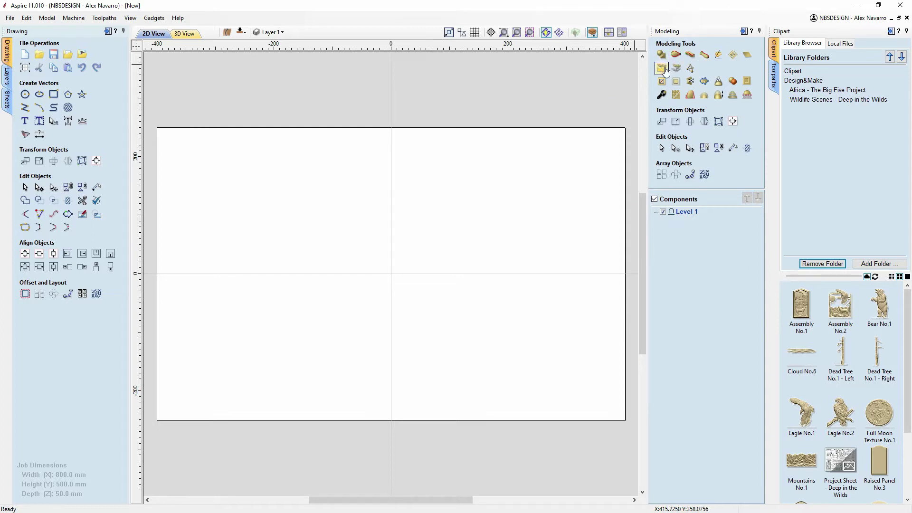
- Load the 3D model file Quadratus-with-Base.stl from the Descargas folder for import
{"action": "left_click", "coordinate": [662, 69]}
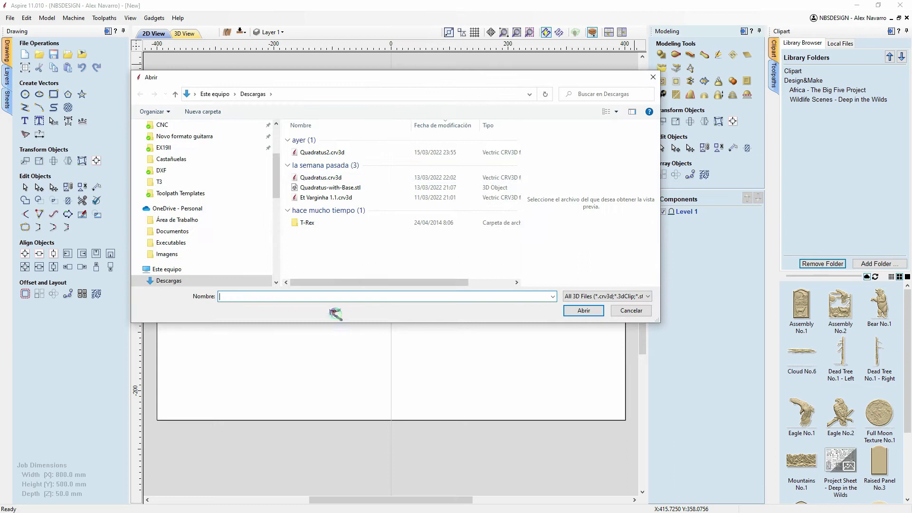
{"action": "left_click", "coordinate": [329, 188]}
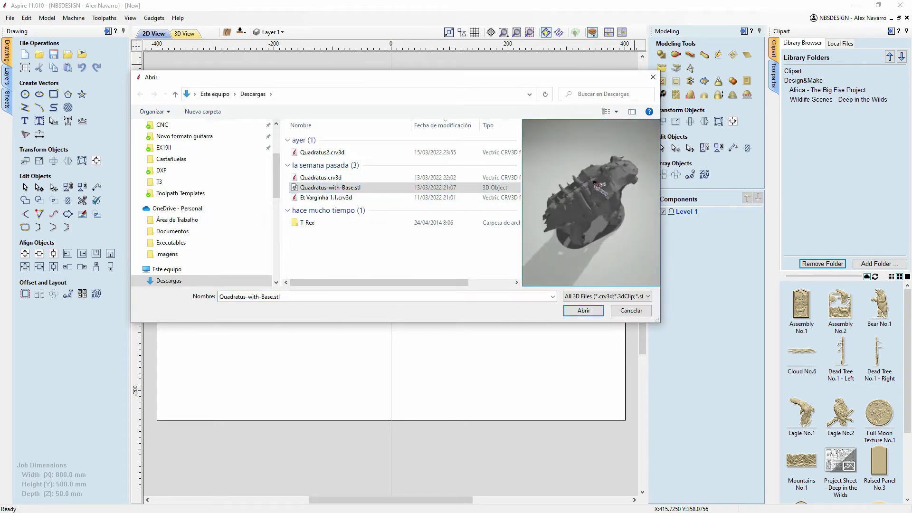
{"action": "left_click", "coordinate": [585, 312]}
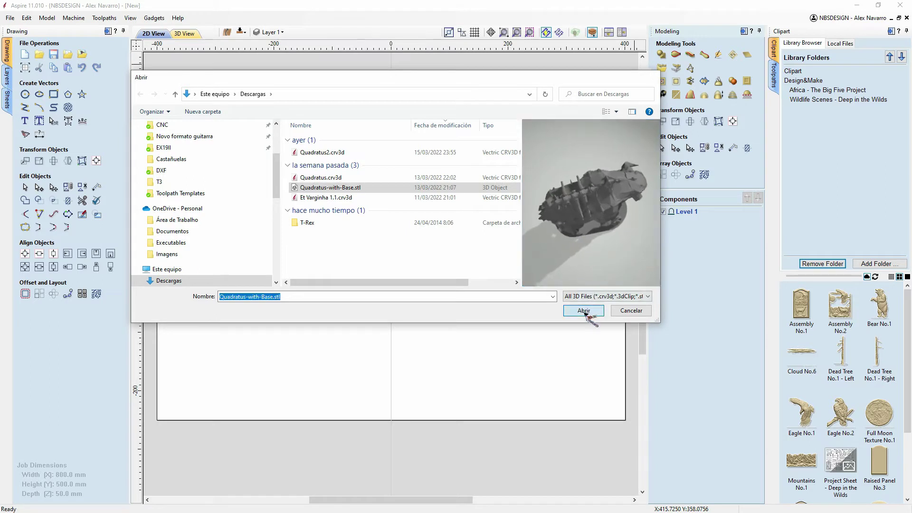
{"action": "scroll", "coordinate": [409, 257], "scroll_direction": "up", "scroll_amount": 4}
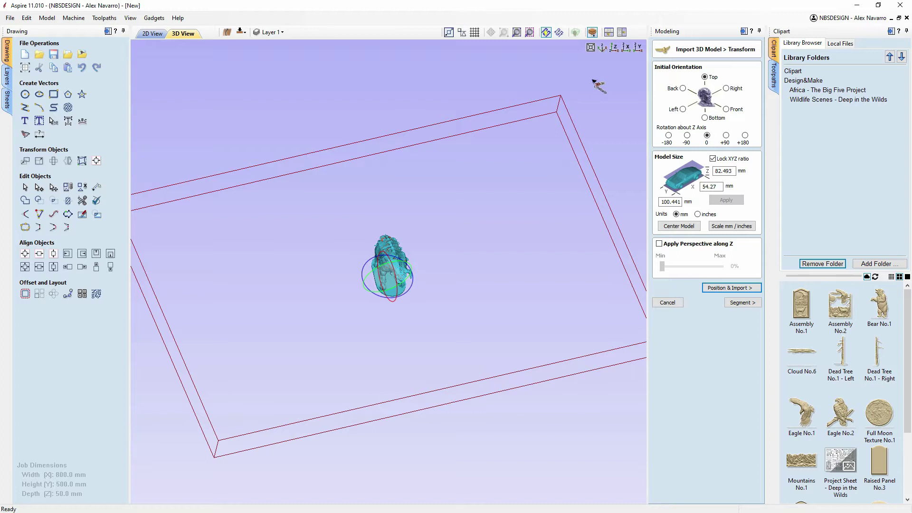
- Scale the imported model to 290 mm along Y with the XYZ ratio locked
{"action": "left_click", "coordinate": [669, 202]}
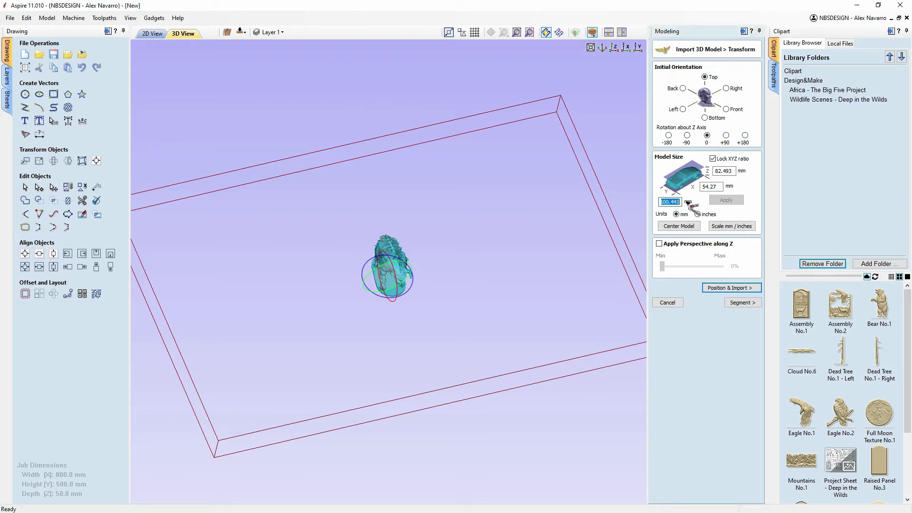
{"action": "type", "text": "290"}
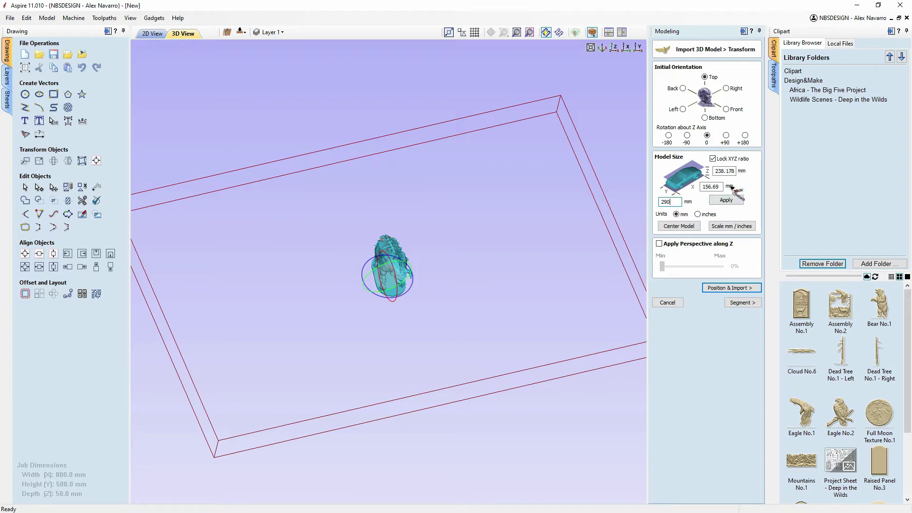
{"action": "left_click", "coordinate": [715, 201]}
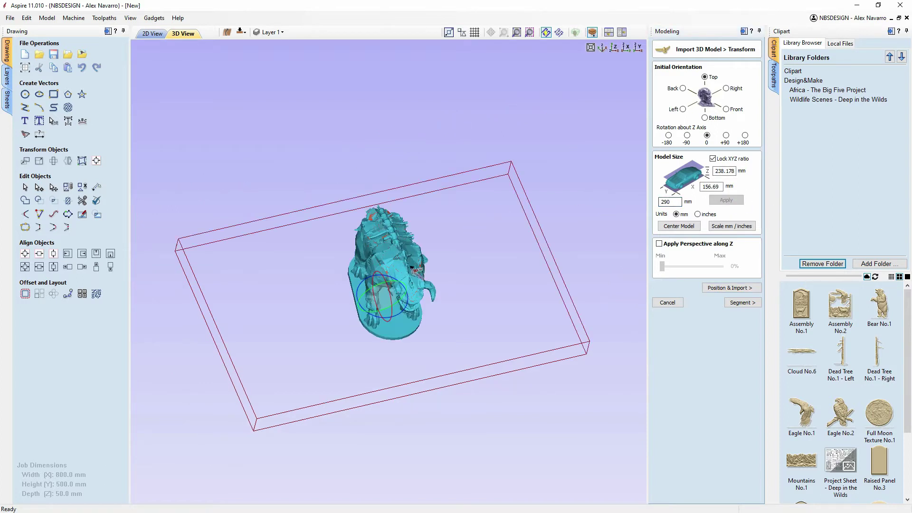
- Tilt the model slightly freehand with its rotation rings and center it in the material
{"action": "left_click_drag", "start_coordinate": [459, 334], "coordinate": [487, 244]}
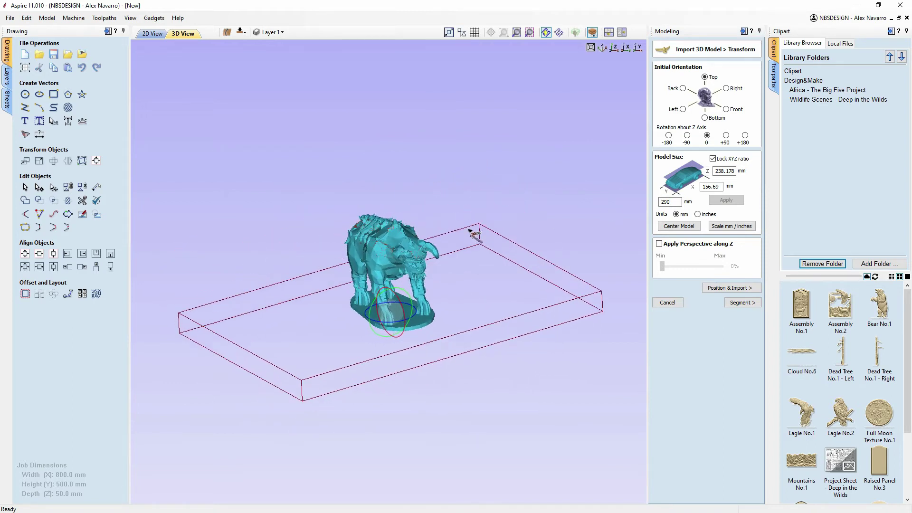
{"action": "scroll", "coordinate": [411, 304], "scroll_direction": "up", "scroll_amount": 2}
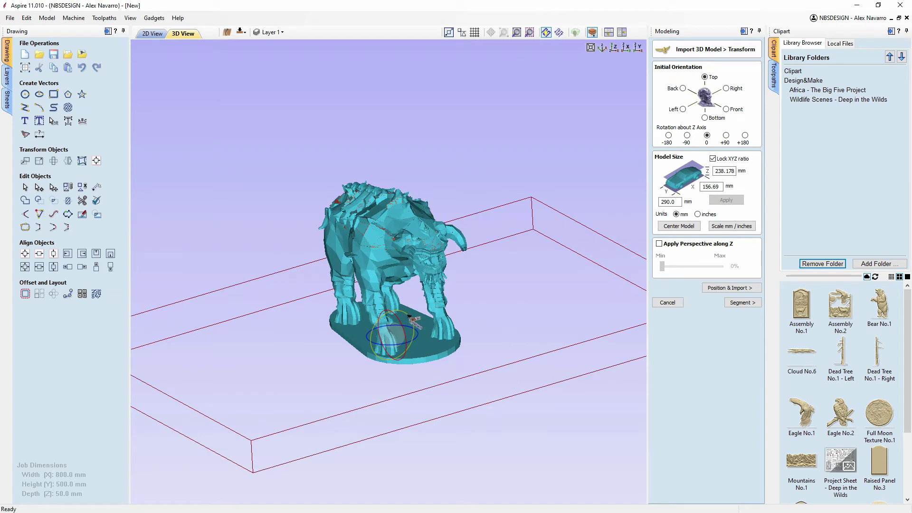
{"action": "left_click_drag", "start_coordinate": [407, 316], "coordinate": [404, 323]}
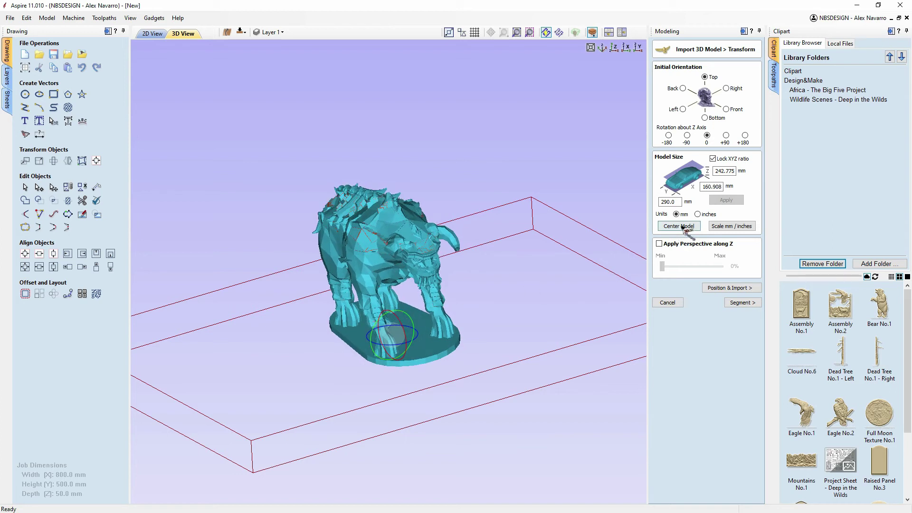
{"action": "left_click", "coordinate": [679, 226]}
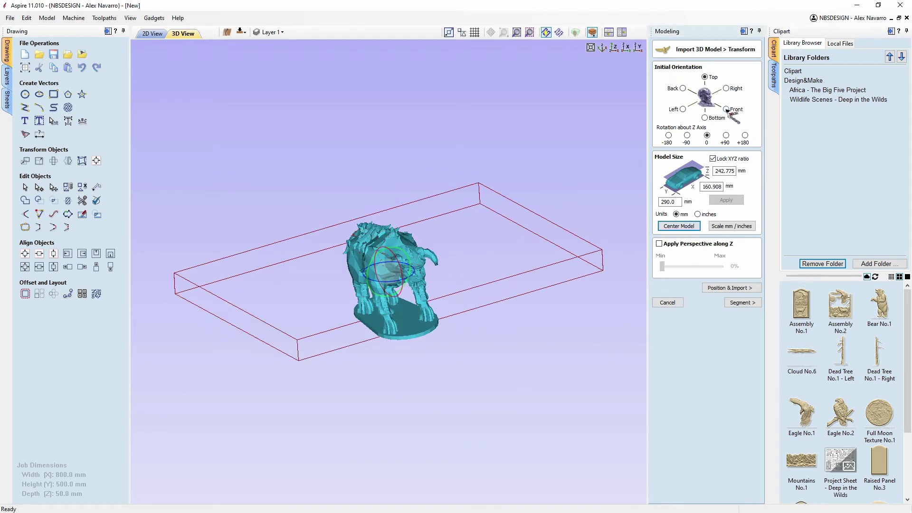
- Set the model's initial orientation to Right so that it lies on its side in the material
{"action": "left_click", "coordinate": [725, 110]}
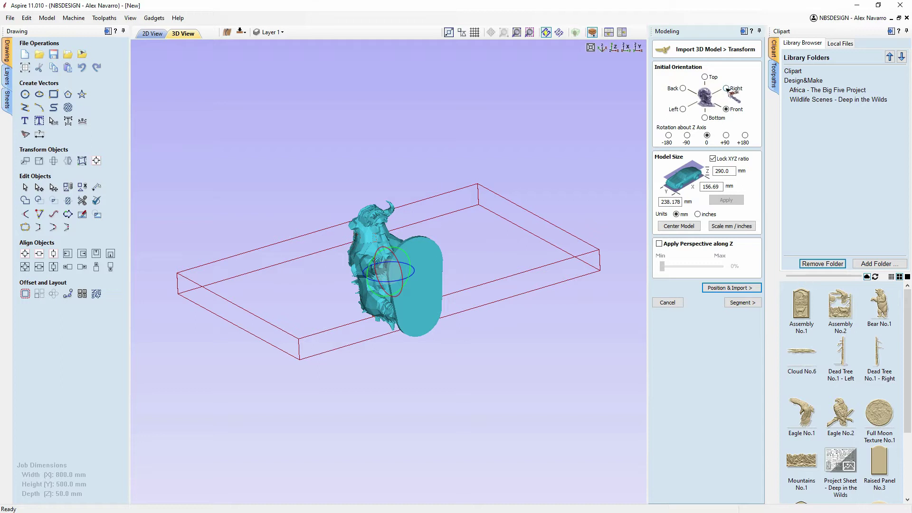
{"action": "left_click", "coordinate": [725, 89]}
{"action": "left_click_drag", "start_coordinate": [527, 223], "coordinate": [529, 310]}
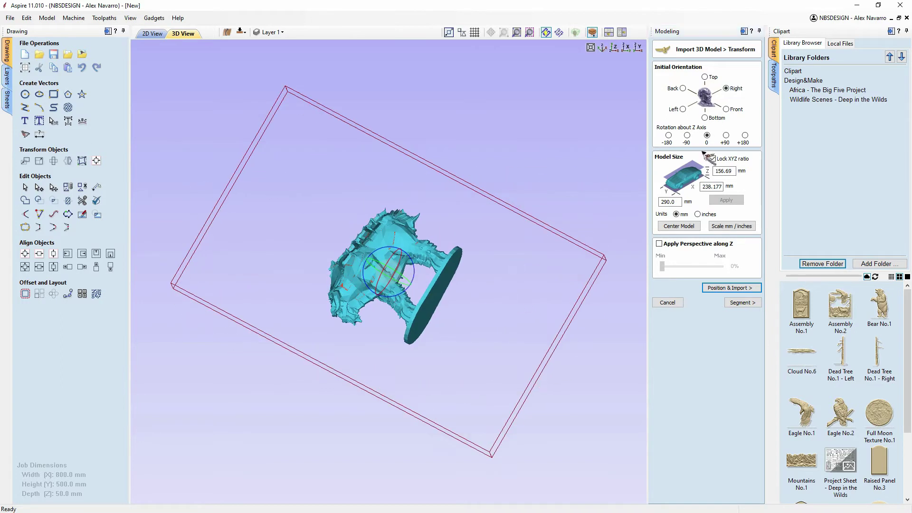
{"action": "left_click_drag", "start_coordinate": [468, 230], "coordinate": [453, 379]}
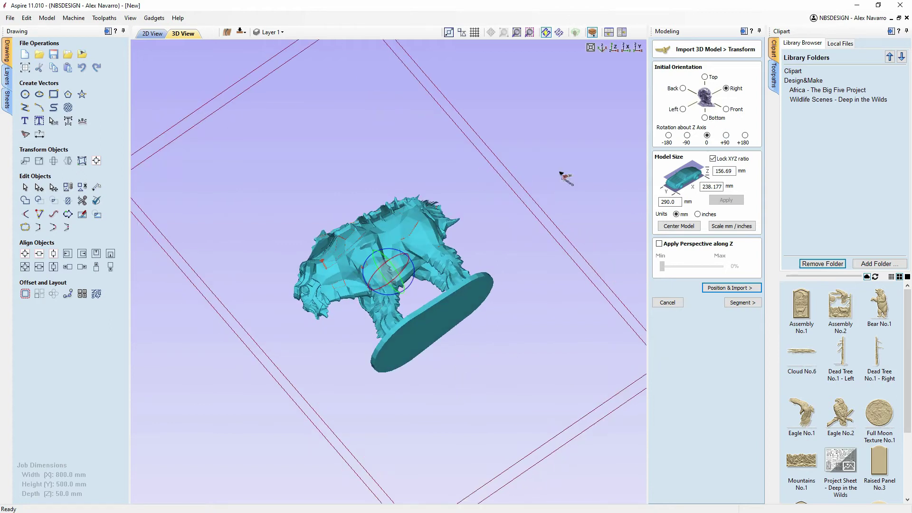
- Scale the model to 320 mm along Y with the XYZ ratio locked and center it in the material
{"action": "left_click_drag", "start_coordinate": [676, 204], "coordinate": [660, 203]}
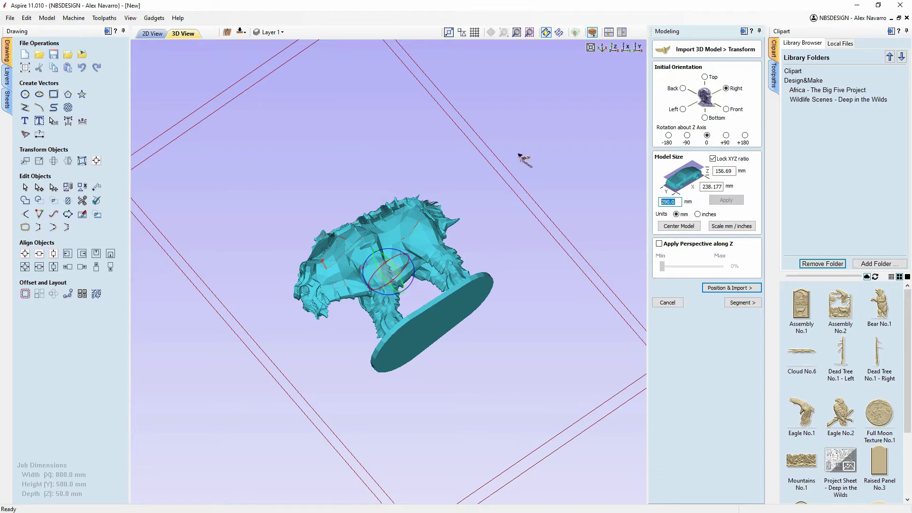
{"action": "type", "text": "320"}
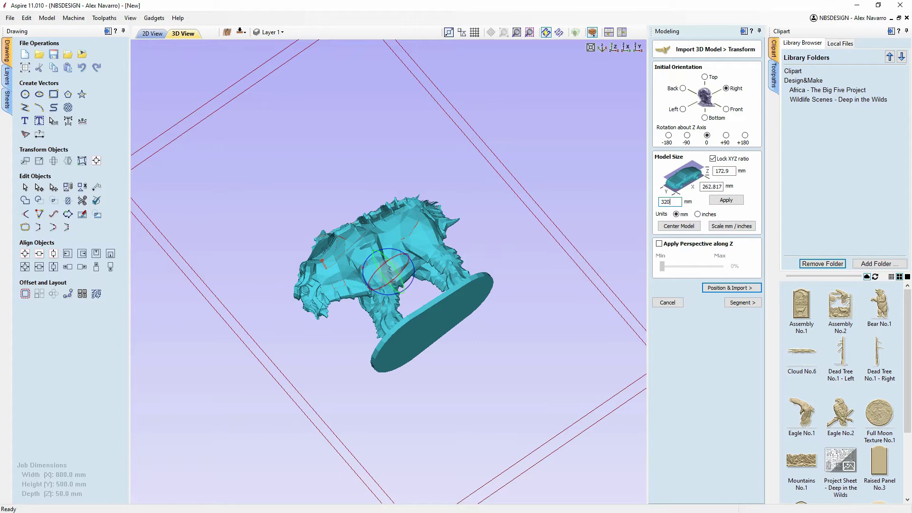
{"action": "left_click", "coordinate": [721, 202]}
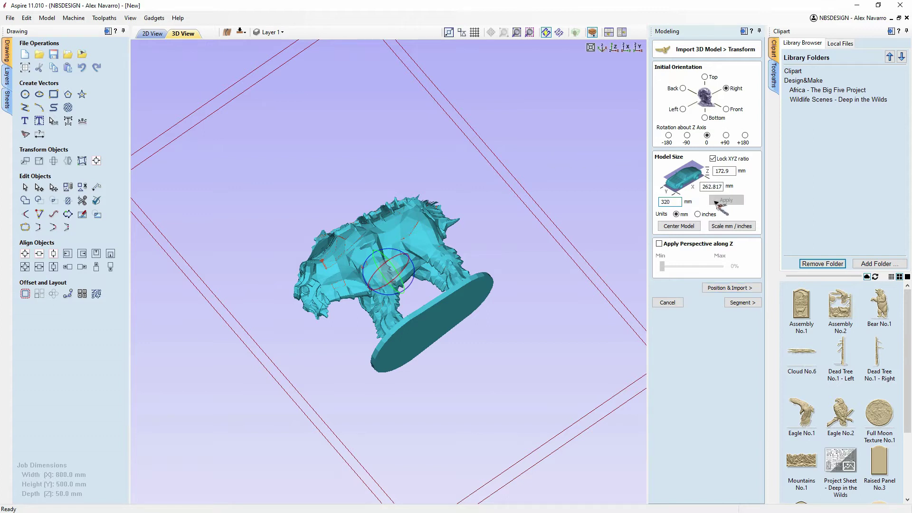
{"action": "left_click_drag", "start_coordinate": [519, 281], "coordinate": [401, 304]}
{"action": "left_click_drag", "start_coordinate": [562, 290], "coordinate": [494, 214]}
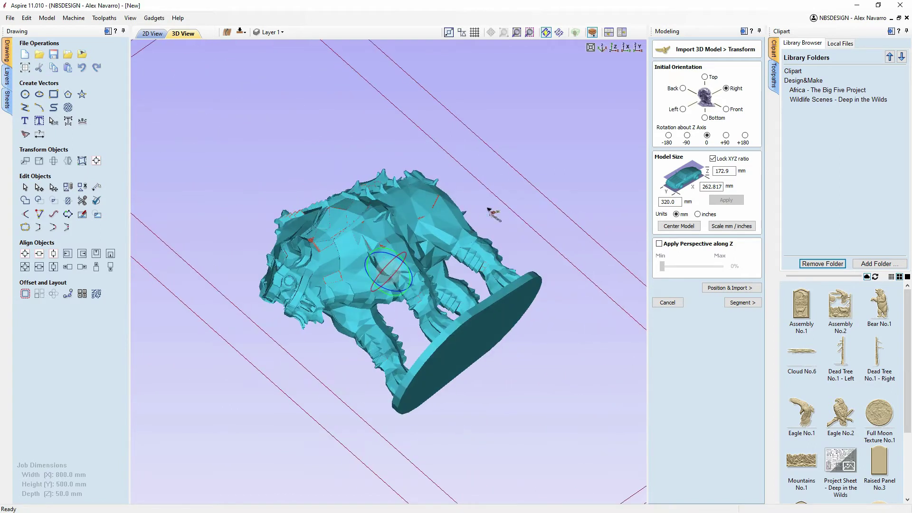
{"action": "left_click", "coordinate": [684, 227]}
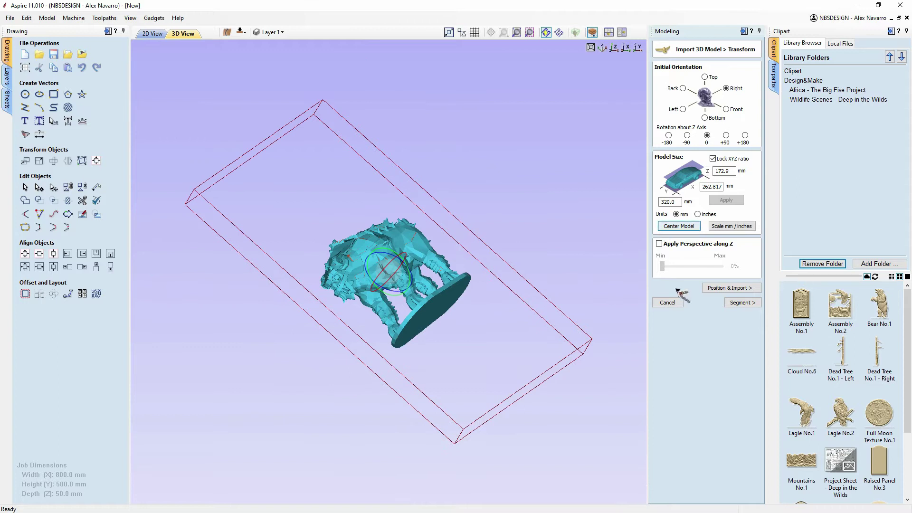
- Import the model with both sides created, keeping the modeling plane 86.45 mm below the top and a 0 mm overcut
{"action": "left_click", "coordinate": [726, 287]}
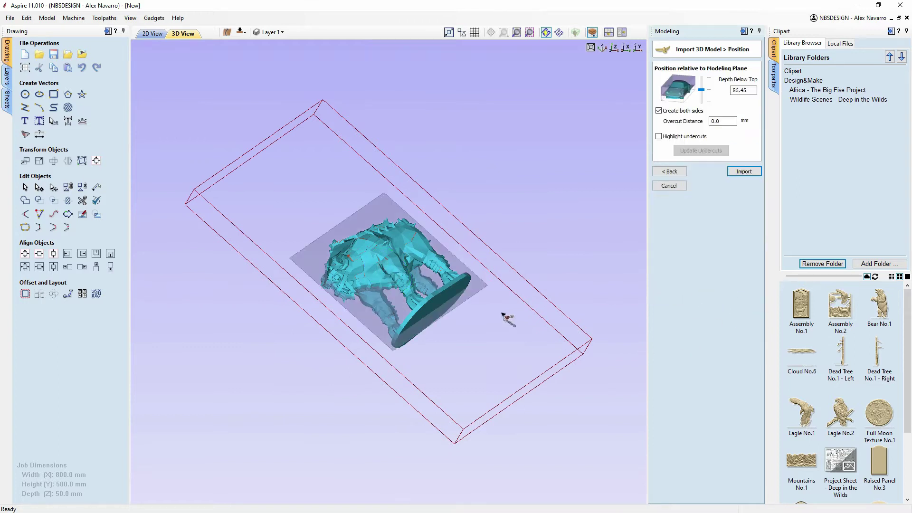
{"action": "scroll", "coordinate": [494, 332], "scroll_direction": "up", "scroll_amount": 3}
{"action": "scroll", "coordinate": [504, 299], "scroll_direction": "up", "scroll_amount": 3}
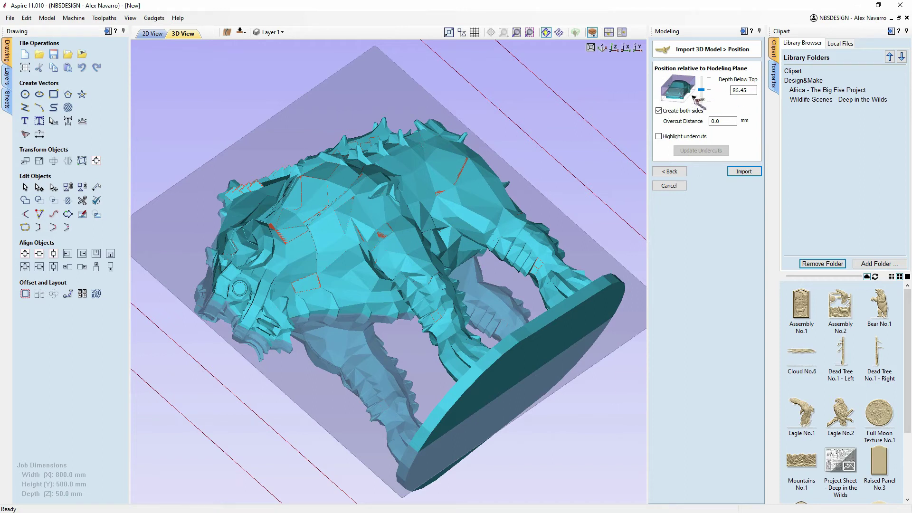
{"action": "left_click_drag", "start_coordinate": [297, 441], "coordinate": [329, 364]}
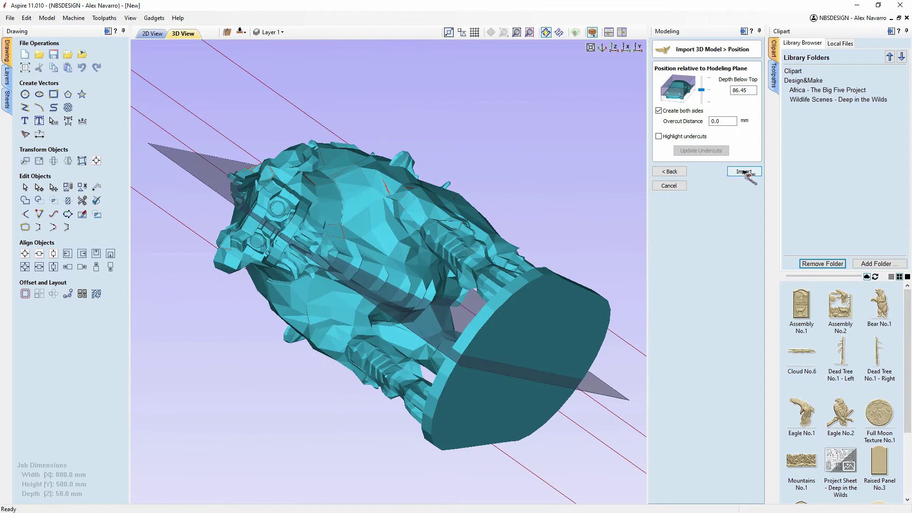
{"action": "left_click", "coordinate": [744, 172]}
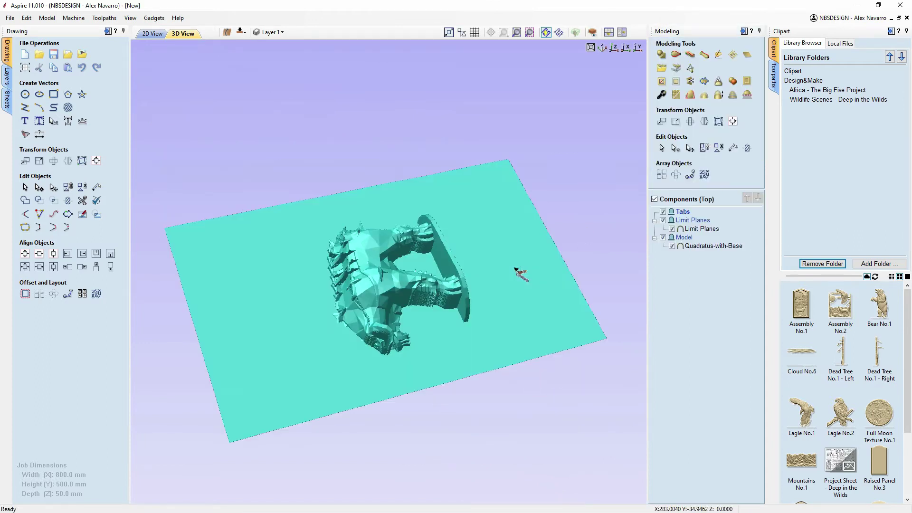
- Hide the Limit Planes component on both the top and bottom sides
{"action": "left_click_drag", "start_coordinate": [611, 363], "coordinate": [297, 290]}
{"action": "scroll", "coordinate": [297, 291], "scroll_direction": "up", "scroll_amount": 3}
{"action": "left_click", "coordinate": [672, 229]}
{"action": "left_click", "coordinate": [241, 32]}
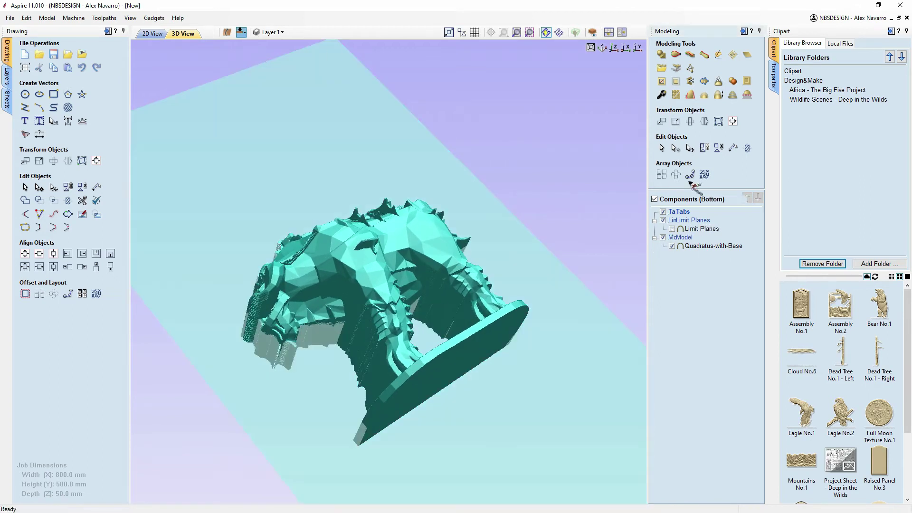
{"action": "left_click", "coordinate": [673, 229]}
{"action": "left_click", "coordinate": [672, 229]}
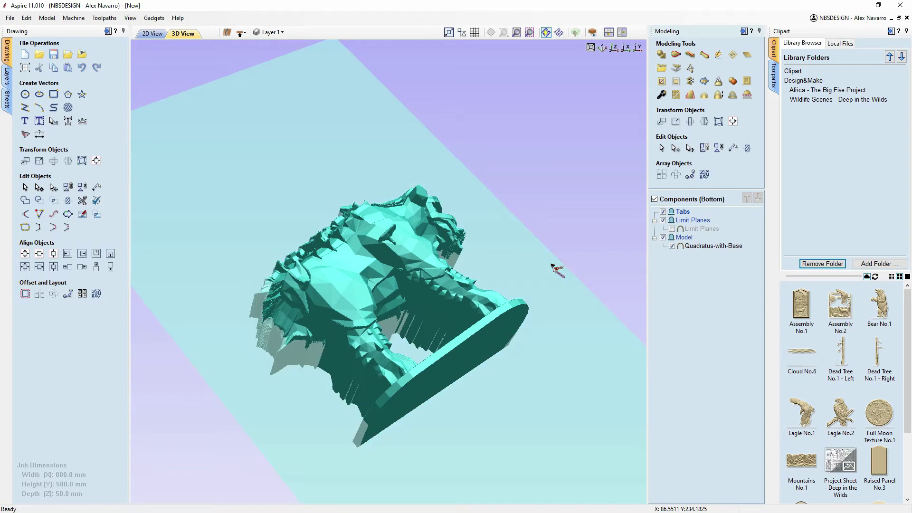
- Turn on the multi-sided 3D view to inspect the top and bottom halves of the model together
{"action": "left_click", "coordinate": [592, 32]}
{"action": "left_click_drag", "start_coordinate": [559, 176], "coordinate": [532, 225]}
{"action": "scroll", "coordinate": [515, 264], "scroll_direction": "up", "scroll_amount": 3}
{"action": "left_click_drag", "start_coordinate": [515, 263], "coordinate": [319, 393]}
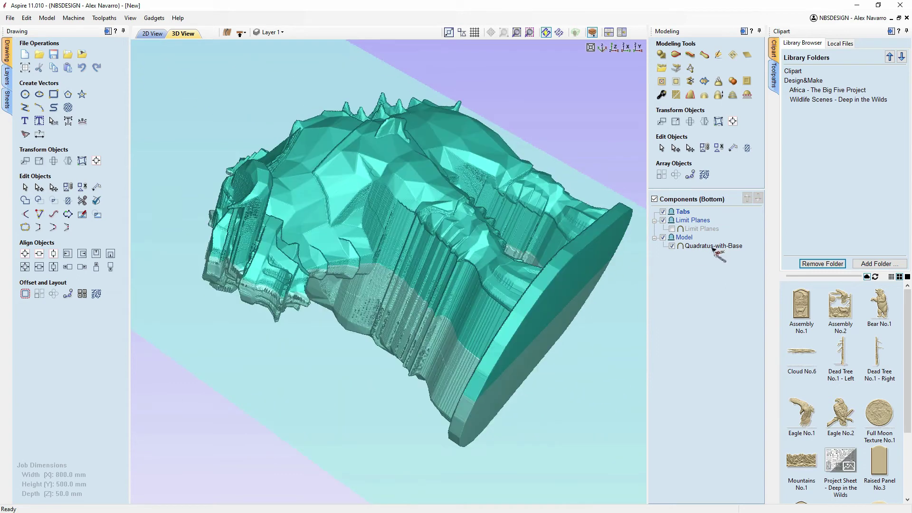
- Set the shape height of the bottom side's Quadratus-with-Base component to 37.5 mm in its component properties
{"action": "left_click", "coordinate": [699, 246]}
{"action": "left_click", "coordinate": [662, 95]}
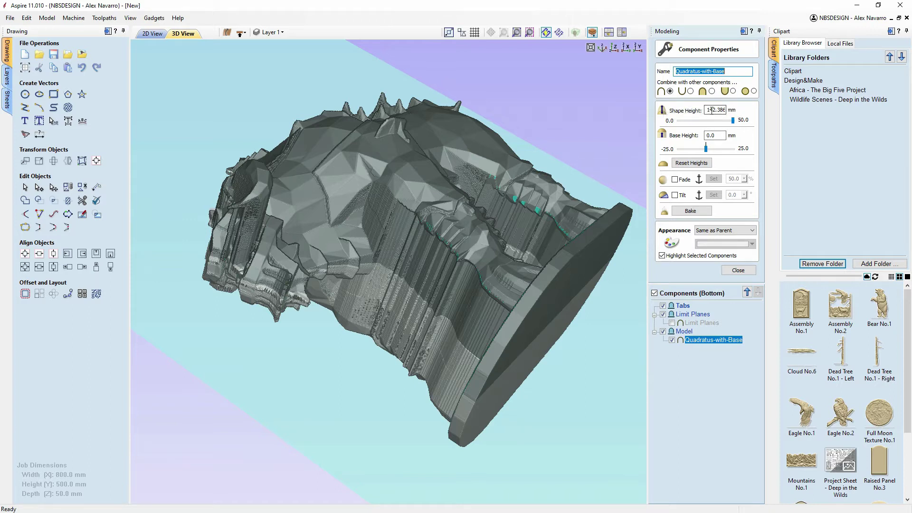
{"action": "double_click", "coordinate": [709, 109]}
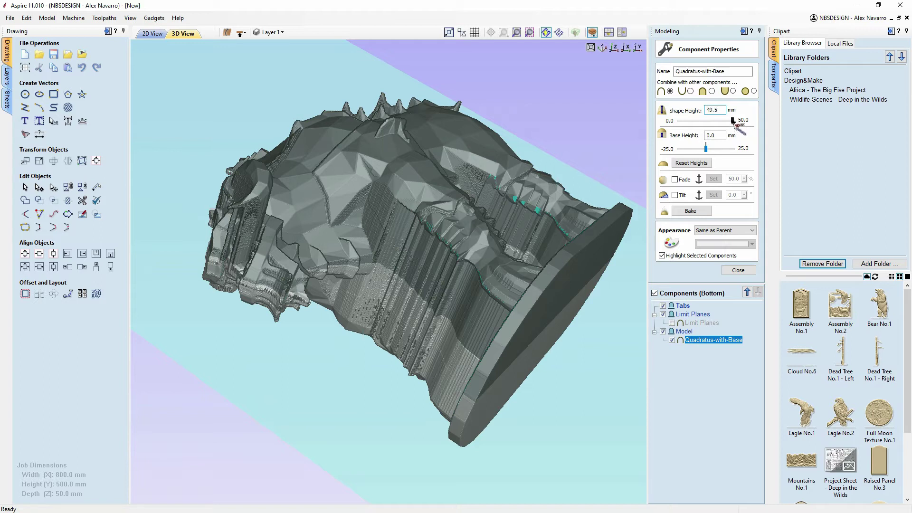
{"action": "left_click_drag", "start_coordinate": [736, 123], "coordinate": [723, 121]}
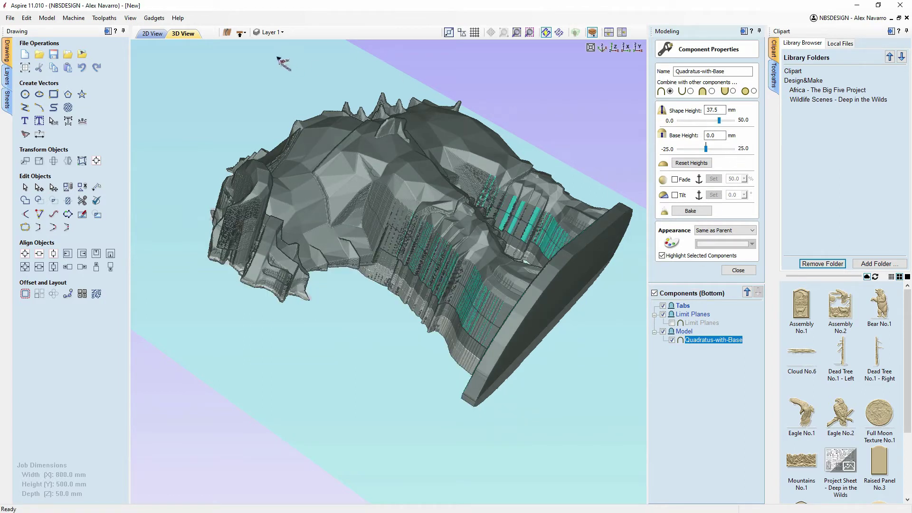
- Switch to the top side and set its Quadratus-with-Base component's shape height to 37.5 mm
{"action": "left_click", "coordinate": [241, 33]}
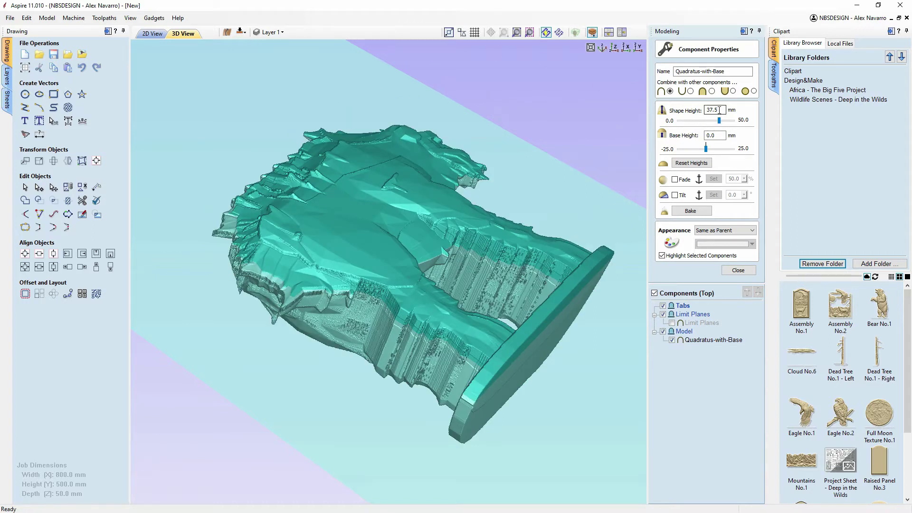
{"action": "left_click", "coordinate": [712, 340]}
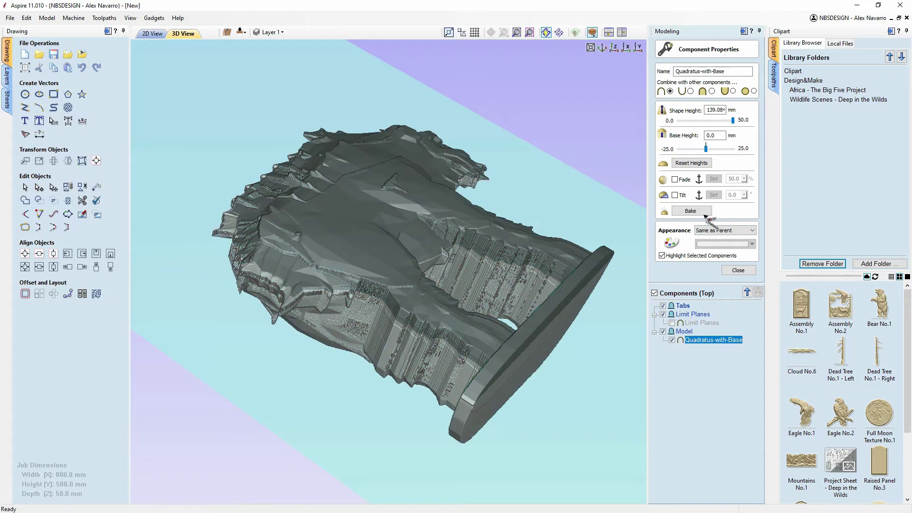
{"action": "left_click_drag", "start_coordinate": [733, 122], "coordinate": [721, 122]}
{"action": "left_click_drag", "start_coordinate": [535, 263], "coordinate": [557, 280]}
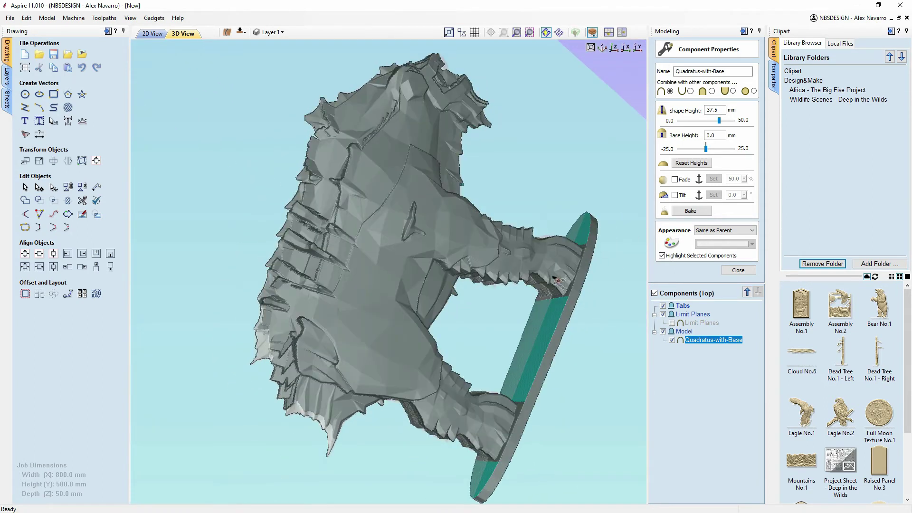
- Re-import the top side's Quadratus-with-Base component to reopen its 3D model import settings
{"action": "left_click_drag", "start_coordinate": [549, 427], "coordinate": [407, 356]}
{"action": "left_click_drag", "start_coordinate": [401, 299], "coordinate": [707, 273]}
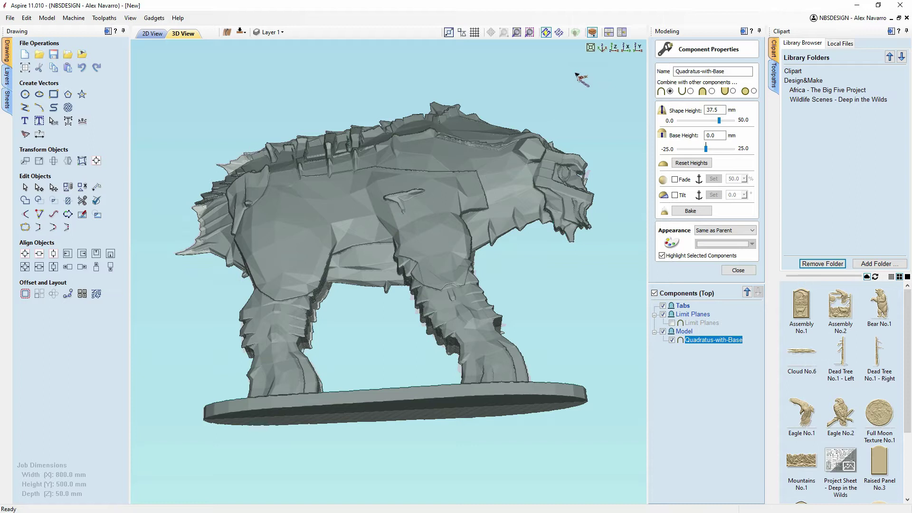
{"action": "left_click", "coordinate": [603, 48]}
{"action": "left_click_drag", "start_coordinate": [489, 279], "coordinate": [343, 322]}
{"action": "left_click_drag", "start_coordinate": [301, 193], "coordinate": [648, 228]}
{"action": "right_click", "coordinate": [696, 341]}
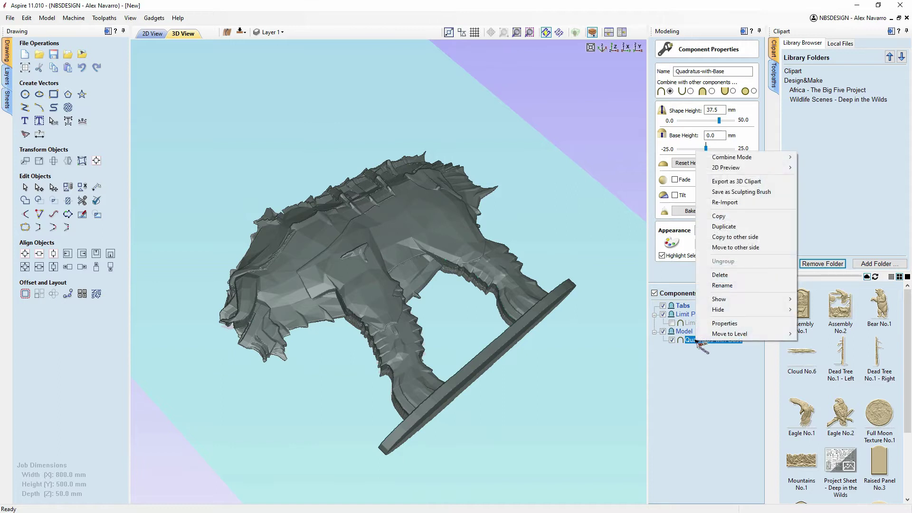
{"action": "left_click", "coordinate": [725, 202]}
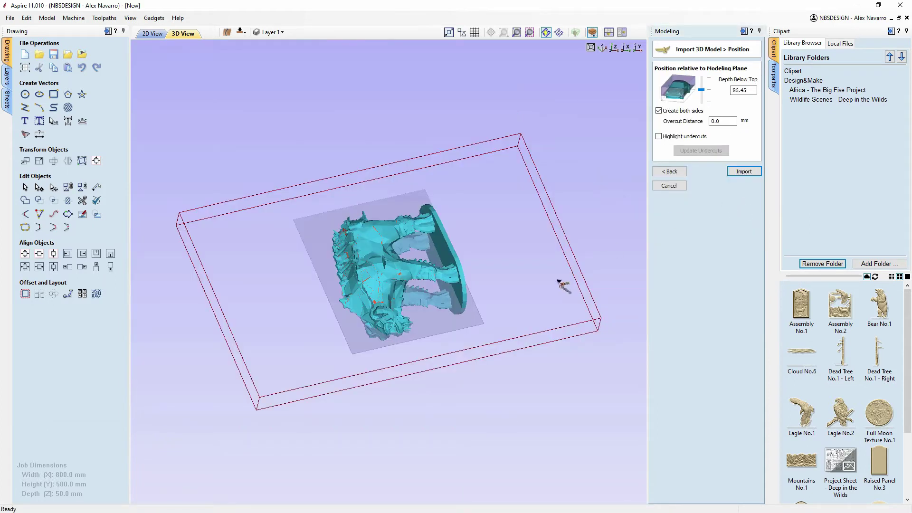
- Try setting the model's position relative to the modeling plane to a depth below top of 105.469
{"action": "left_click_drag", "start_coordinate": [565, 380], "coordinate": [356, 312]}
{"action": "scroll", "coordinate": [356, 312], "scroll_direction": "up", "scroll_amount": 5}
{"action": "left_click_drag", "start_coordinate": [388, 127], "coordinate": [408, 109]}
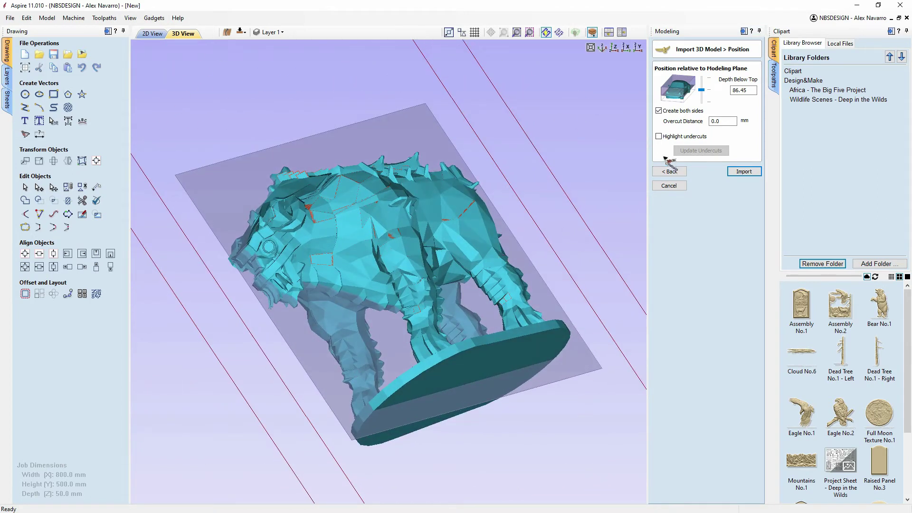
{"action": "mouse_move", "coordinate": [703, 91]}
{"action": "left_mouse_down"}
{"action": "mouse_move", "coordinate": [703, 100]}
{"action": "mouse_move", "coordinate": [703, 85]}
{"action": "mouse_move", "coordinate": [708, 93]}
{"action": "left_mouse_up"}
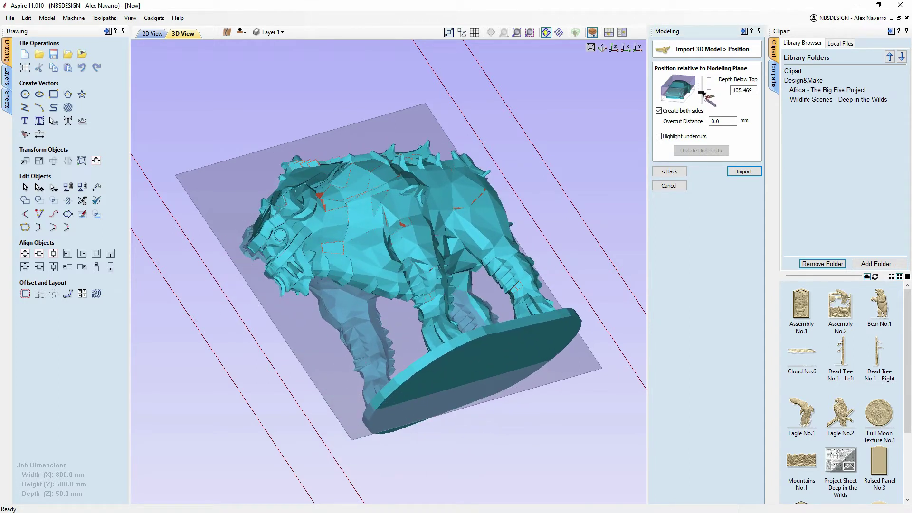
- Return to the import's transform settings and rotate the model -90 degrees about the Z axis
{"action": "left_click", "coordinate": [670, 172]}
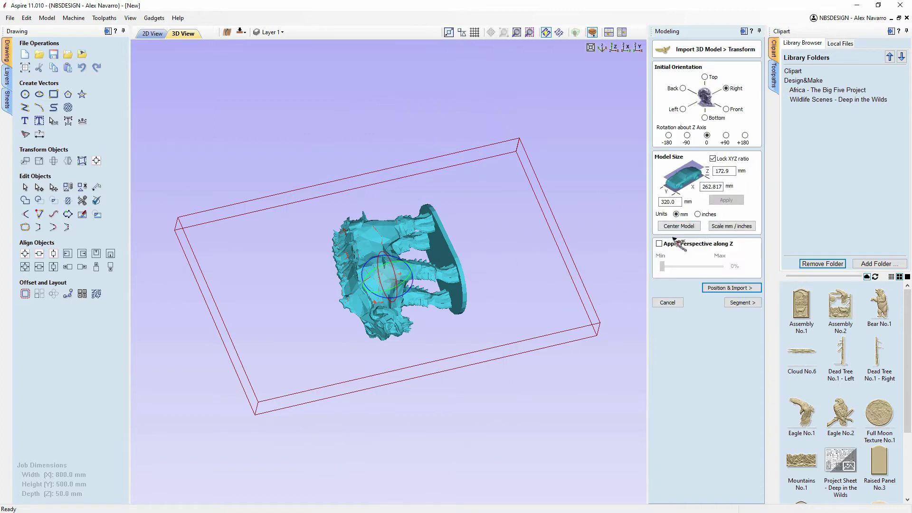
{"action": "left_click", "coordinate": [614, 48]}
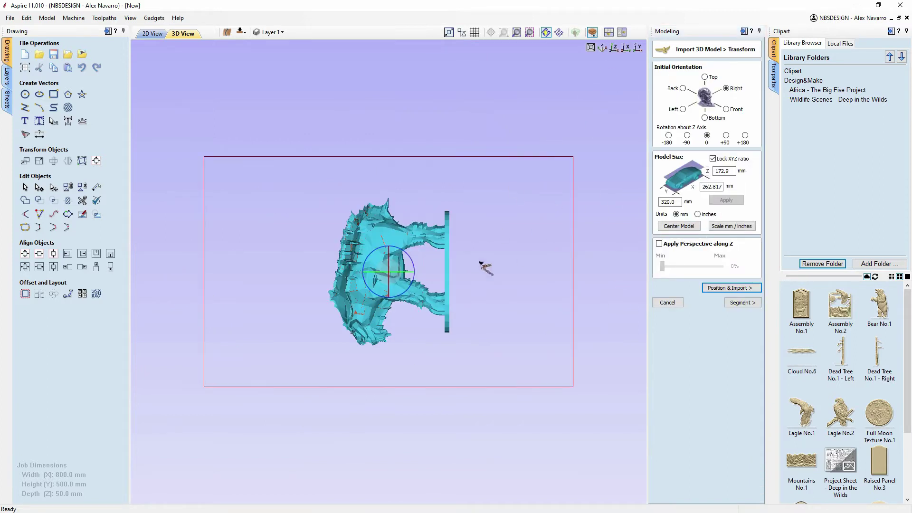
{"action": "left_click", "coordinate": [687, 135]}
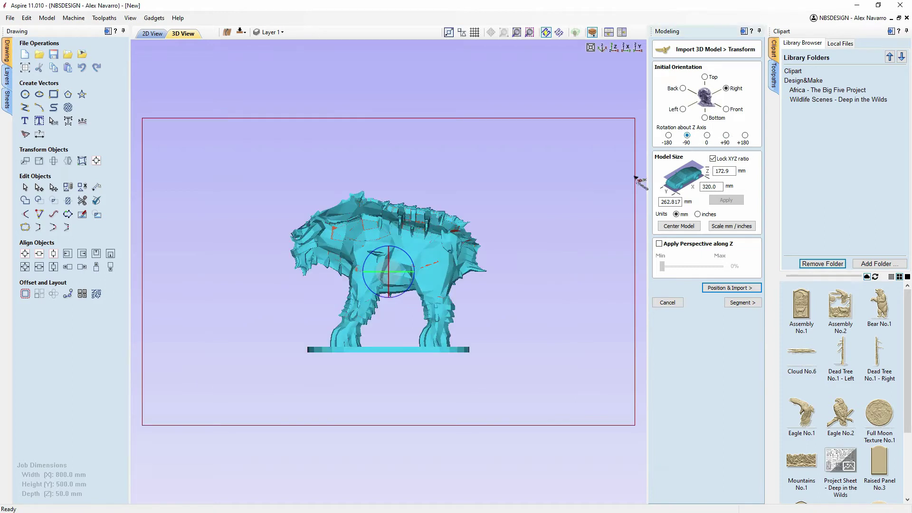
{"action": "scroll", "coordinate": [534, 281], "scroll_direction": "up", "scroll_amount": 2}
{"action": "scroll", "coordinate": [535, 268], "scroll_direction": "up", "scroll_amount": 1}
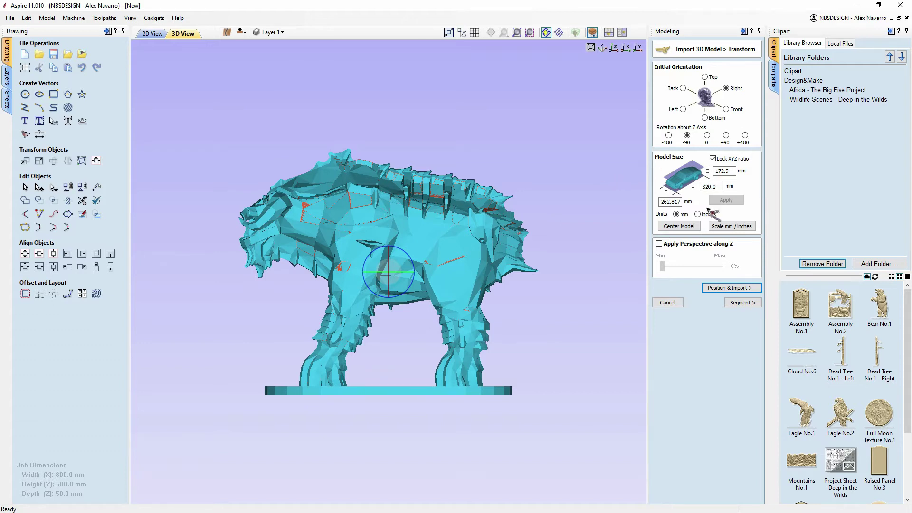
- Center the model in the job and tilt it freehand so the upper face of its base shows
{"action": "left_click_drag", "start_coordinate": [386, 419], "coordinate": [228, 73]}
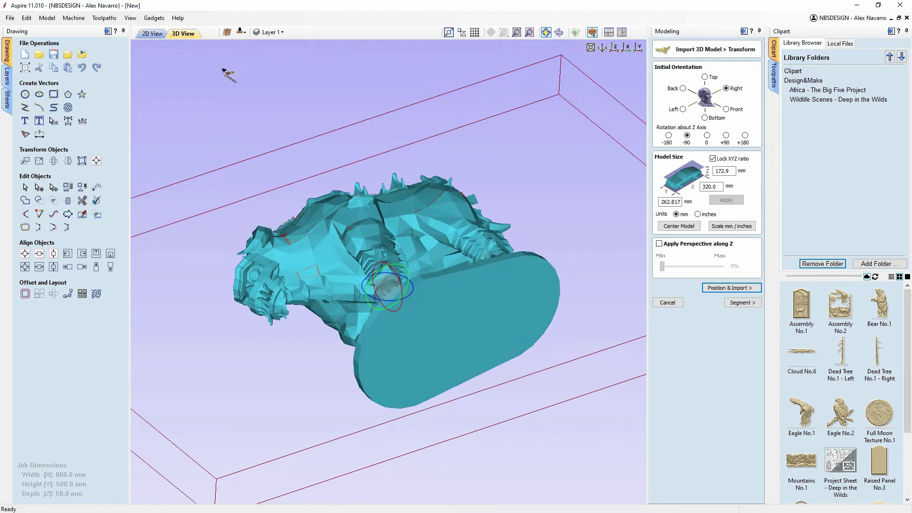
{"action": "left_click", "coordinate": [131, 18]}
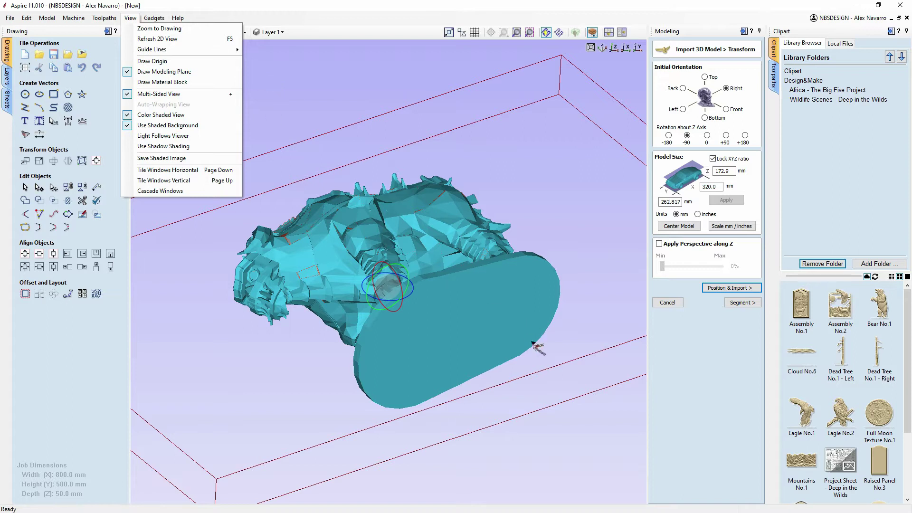
{"action": "left_click", "coordinate": [539, 349]}
{"action": "left_click_drag", "start_coordinate": [570, 380], "coordinate": [339, 348]}
{"action": "left_click_drag", "start_coordinate": [281, 373], "coordinate": [363, 305]}
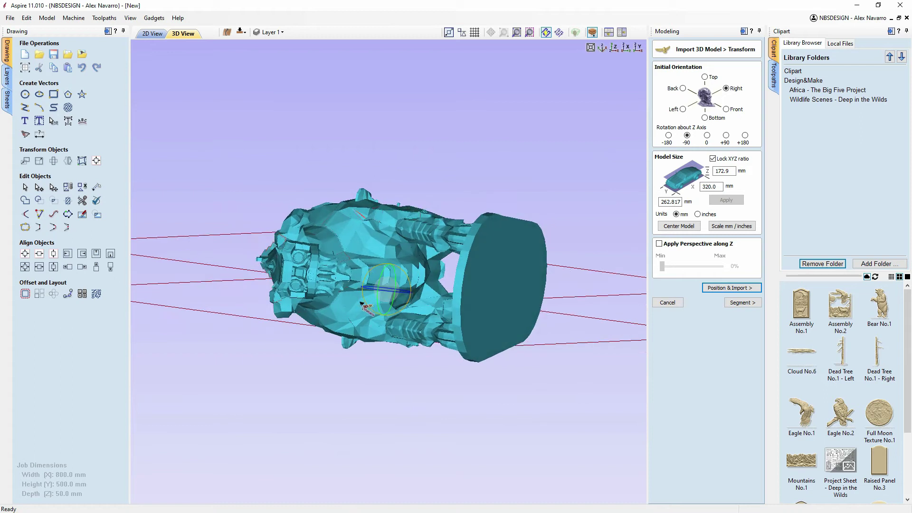
{"action": "left_click", "coordinate": [679, 226]}
{"action": "scroll", "coordinate": [454, 157], "scroll_direction": "up", "scroll_amount": 2}
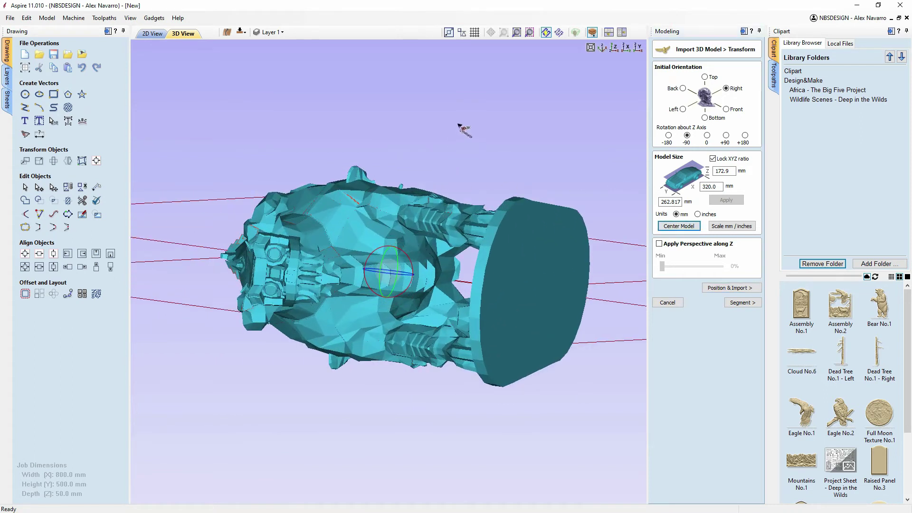
{"action": "left_click_drag", "start_coordinate": [385, 257], "coordinate": [414, 274]}
{"action": "left_click_drag", "start_coordinate": [515, 186], "coordinate": [512, 217]}
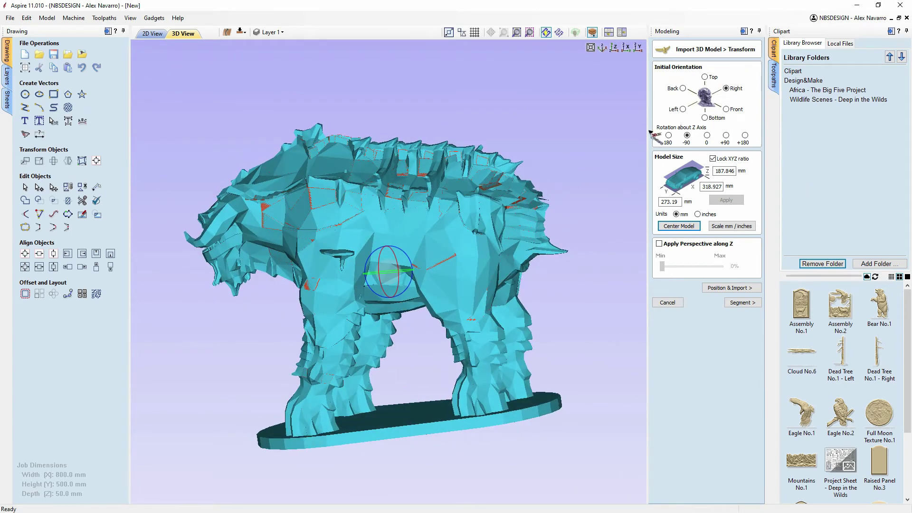
- Try applying 48% perspective along Z to the model
{"action": "left_click", "coordinate": [660, 243]}
{"action": "left_click_drag", "start_coordinate": [662, 266], "coordinate": [696, 269]}
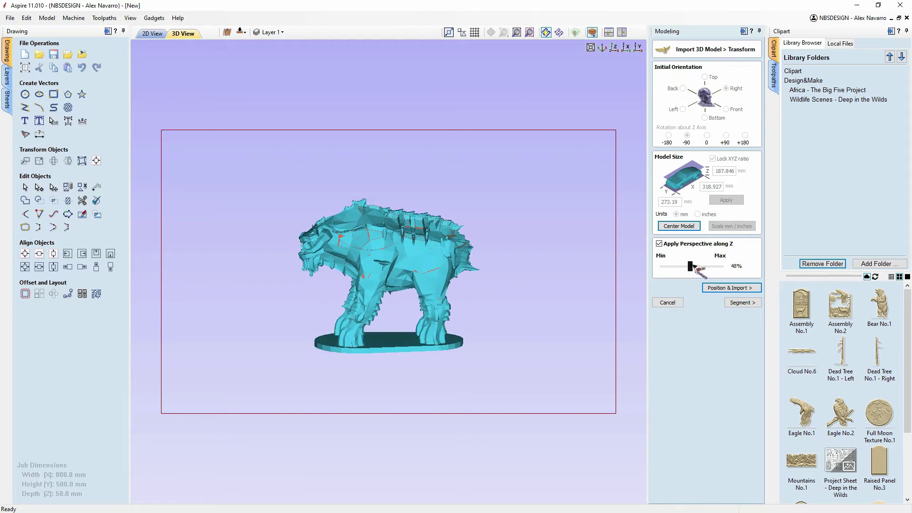
{"action": "scroll", "coordinate": [535, 260], "scroll_direction": "up", "scroll_amount": 2}
{"action": "scroll", "coordinate": [549, 243], "scroll_direction": "down", "scroll_amount": 1}
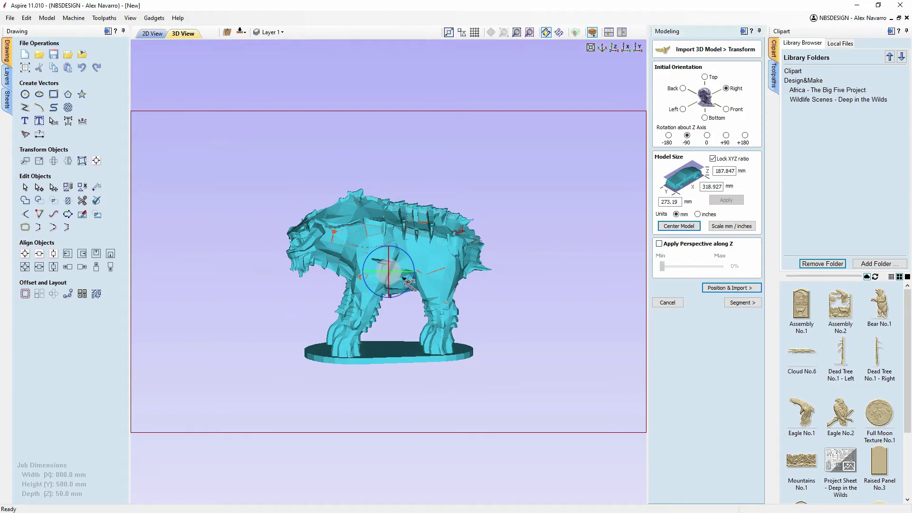
- Rotate the model slightly further freehand and center it again
{"action": "left_click_drag", "start_coordinate": [407, 275], "coordinate": [386, 278]}
{"action": "left_click", "coordinate": [687, 228]}
- Apply 74% perspective along Z to the model and import it with both sides created
{"action": "left_click", "coordinate": [659, 244]}
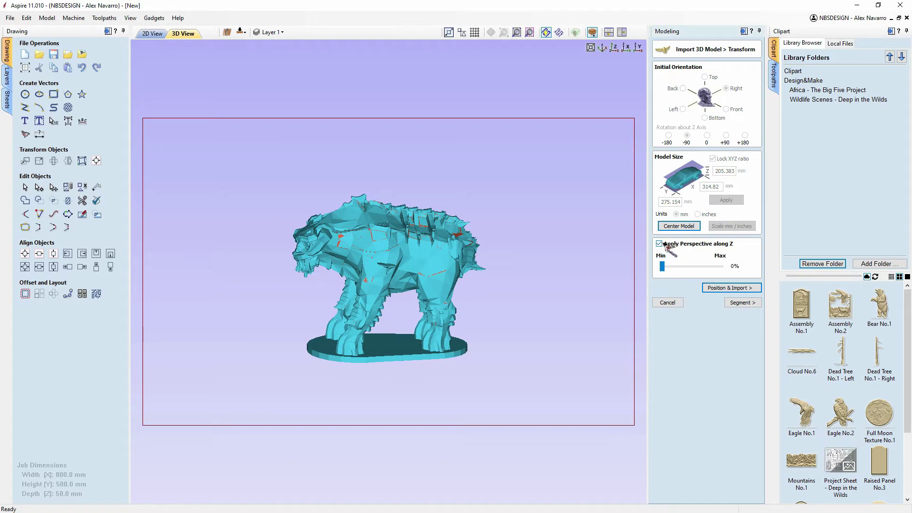
{"action": "left_click_drag", "start_coordinate": [662, 266], "coordinate": [709, 260]}
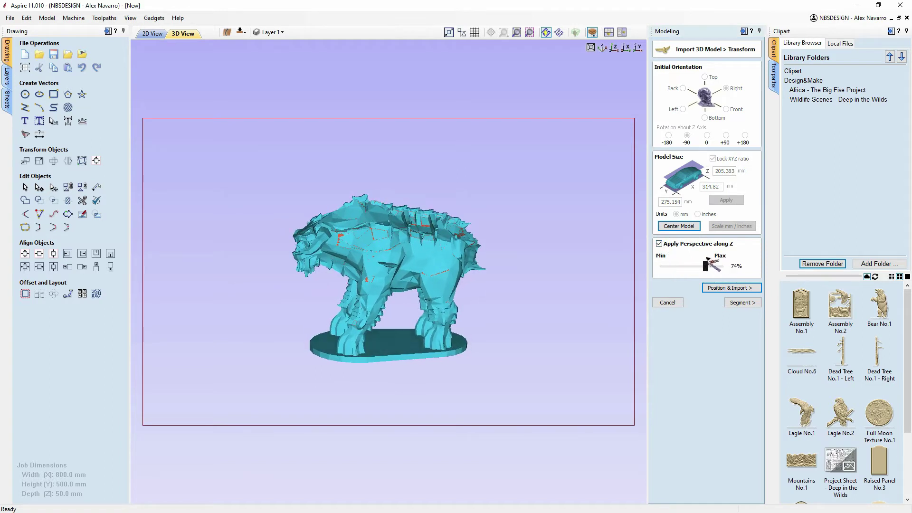
{"action": "left_click", "coordinate": [725, 288]}
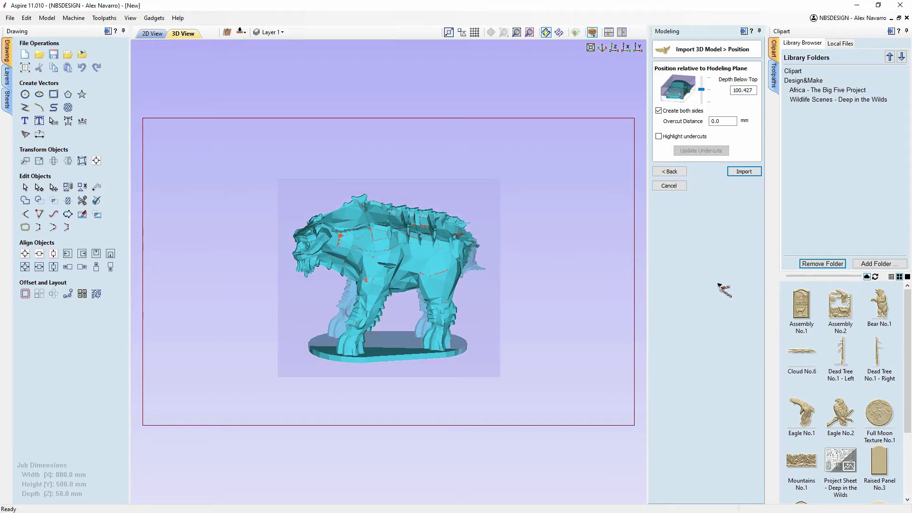
{"action": "left_click", "coordinate": [744, 171]}
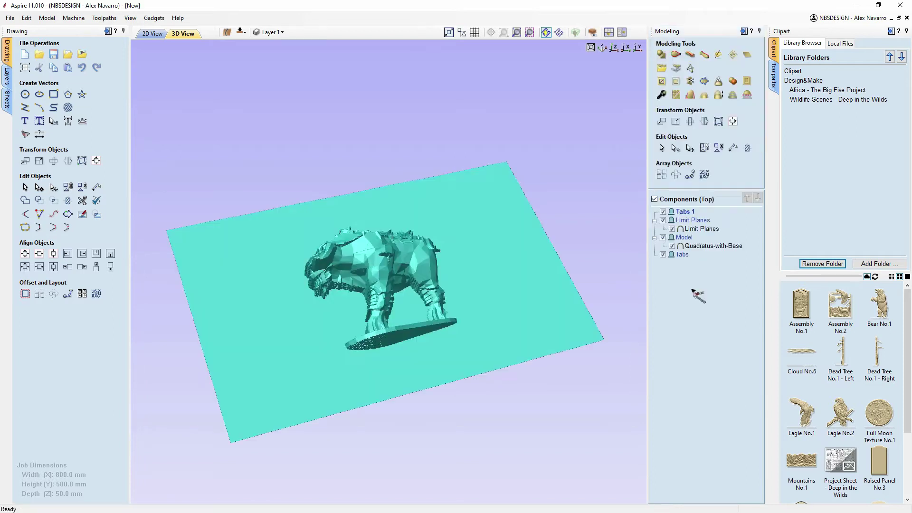
- Hide the re-imported model's Limit Planes component on both the top and bottom sides
{"action": "left_click_drag", "start_coordinate": [447, 157], "coordinate": [480, 246]}
{"action": "left_click", "coordinate": [672, 229]}
{"action": "left_click", "coordinate": [242, 32]}
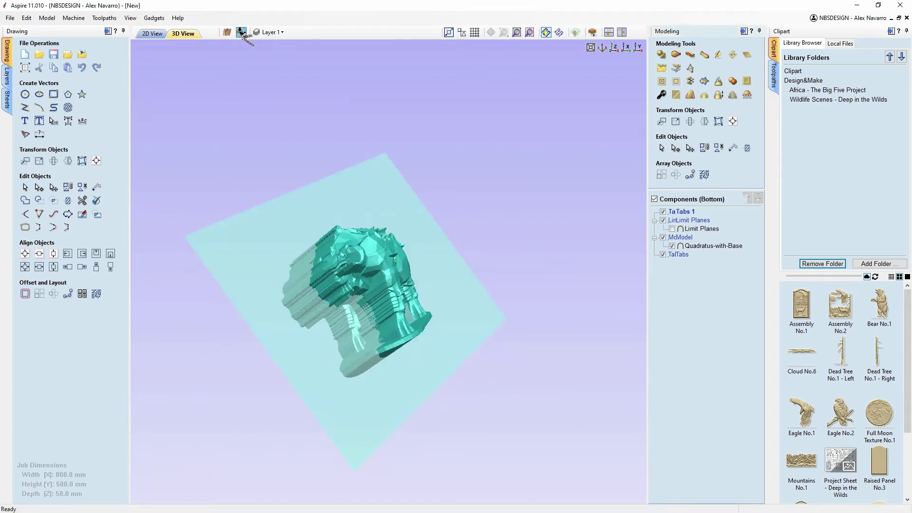
{"action": "left_click", "coordinate": [671, 229]}
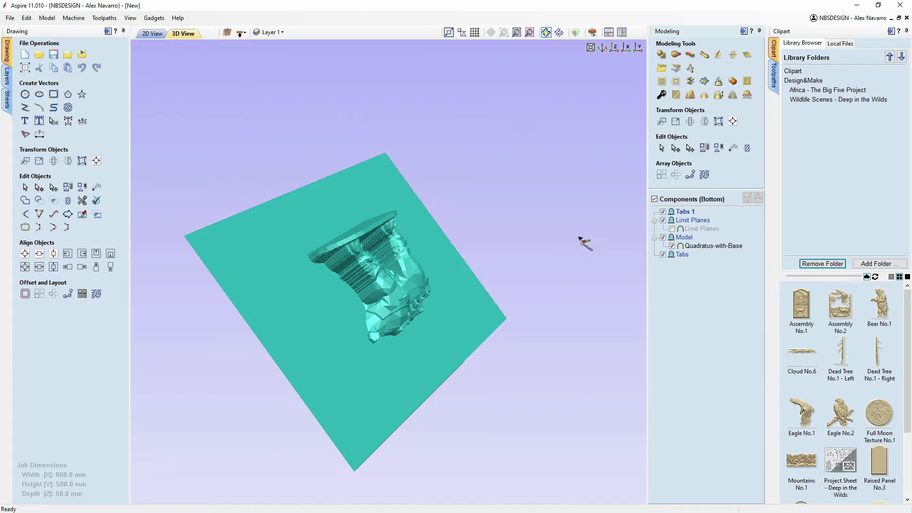
- Turn on the multi-sided view and examine how the two re-imported halves join at the head, legs and base
{"action": "left_click", "coordinate": [592, 32]}
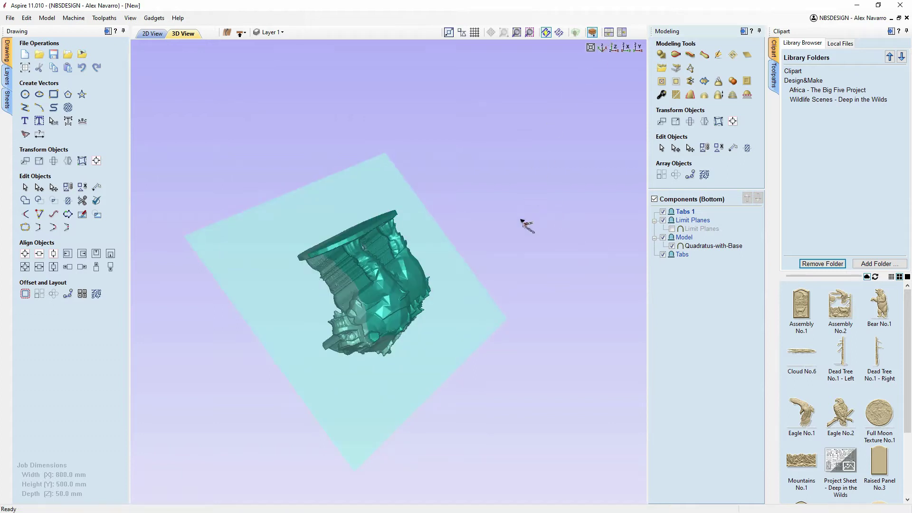
{"action": "left_click_drag", "start_coordinate": [551, 361], "coordinate": [487, 238]}
{"action": "scroll", "coordinate": [547, 118], "scroll_direction": "up", "scroll_amount": 3}
{"action": "left_click_drag", "start_coordinate": [523, 174], "coordinate": [504, 287]}
{"action": "left_click_drag", "start_coordinate": [446, 248], "coordinate": [269, 296]}
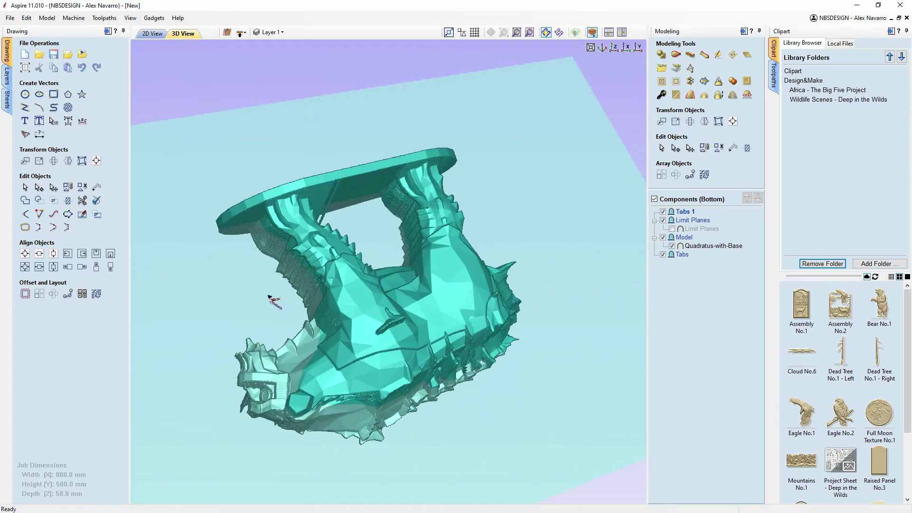
{"action": "left_click_drag", "start_coordinate": [327, 462], "coordinate": [299, 314]}
{"action": "left_click_drag", "start_coordinate": [249, 270], "coordinate": [398, 280]}
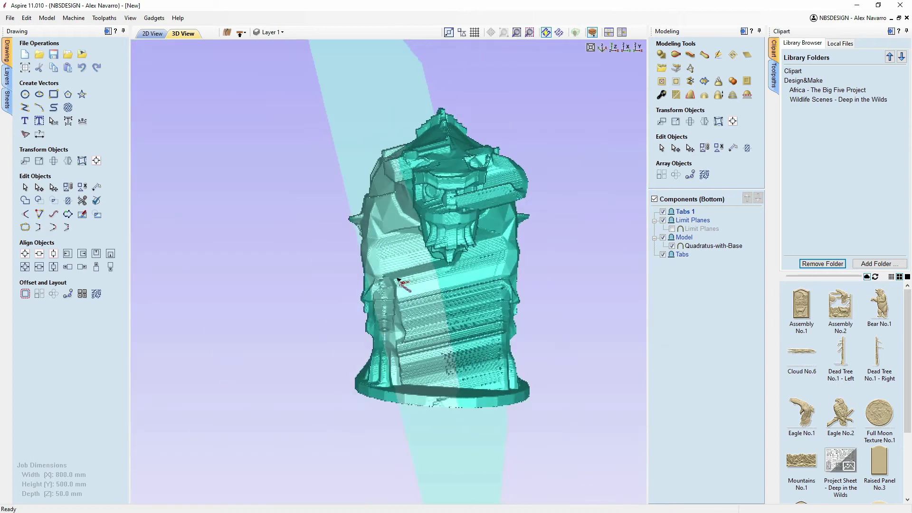
{"action": "left_click_drag", "start_coordinate": [591, 215], "coordinate": [521, 173]}
{"action": "left_click_drag", "start_coordinate": [581, 216], "coordinate": [463, 220]}
{"action": "left_click_drag", "start_coordinate": [597, 197], "coordinate": [298, 177]}
{"action": "left_click_drag", "start_coordinate": [551, 423], "coordinate": [612, 267]}
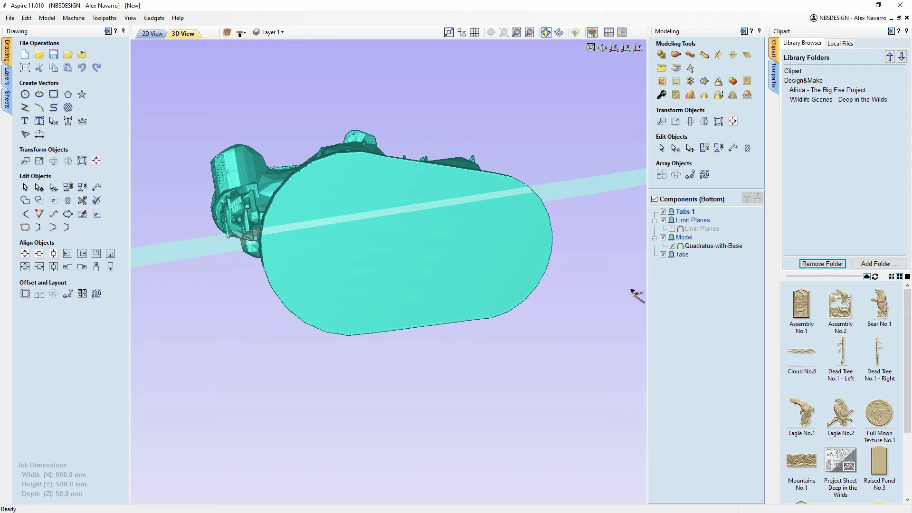
{"action": "left_click_drag", "start_coordinate": [485, 116], "coordinate": [574, 220]}
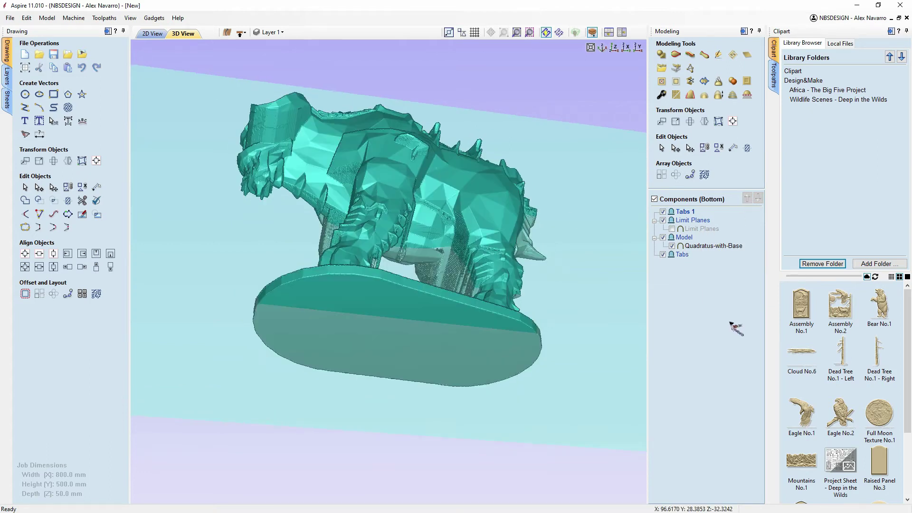
{"action": "left_click_drag", "start_coordinate": [241, 303], "coordinate": [537, 147]}
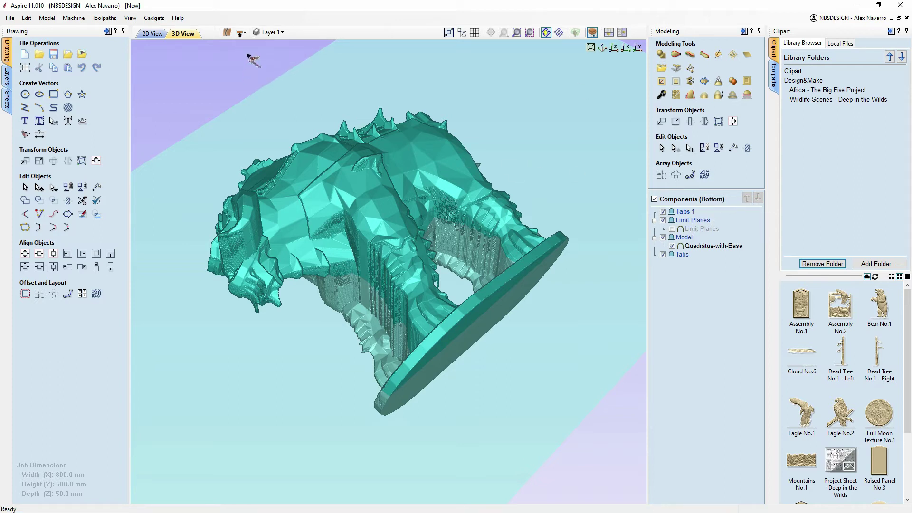
- Switch to the top side and examine the combined model's legs and base from several angles
{"action": "left_click", "coordinate": [240, 31]}
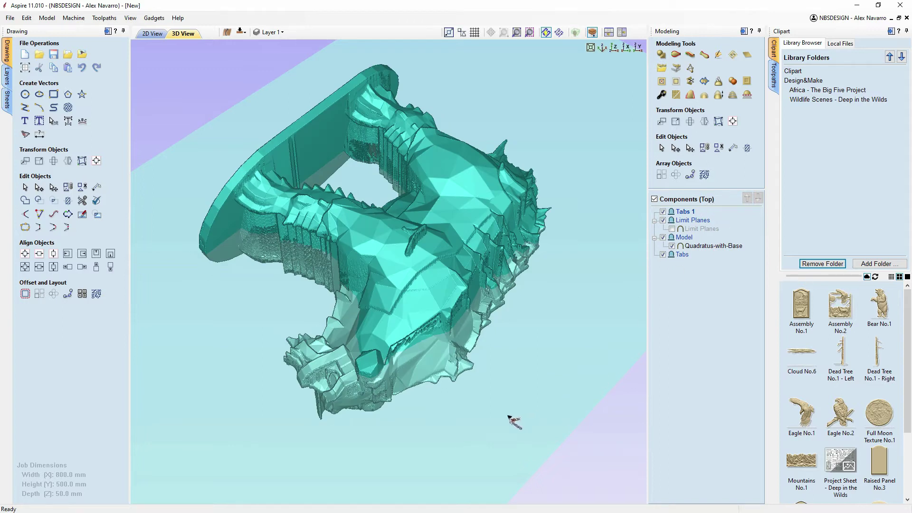
{"action": "left_click_drag", "start_coordinate": [600, 81], "coordinate": [525, 301]}
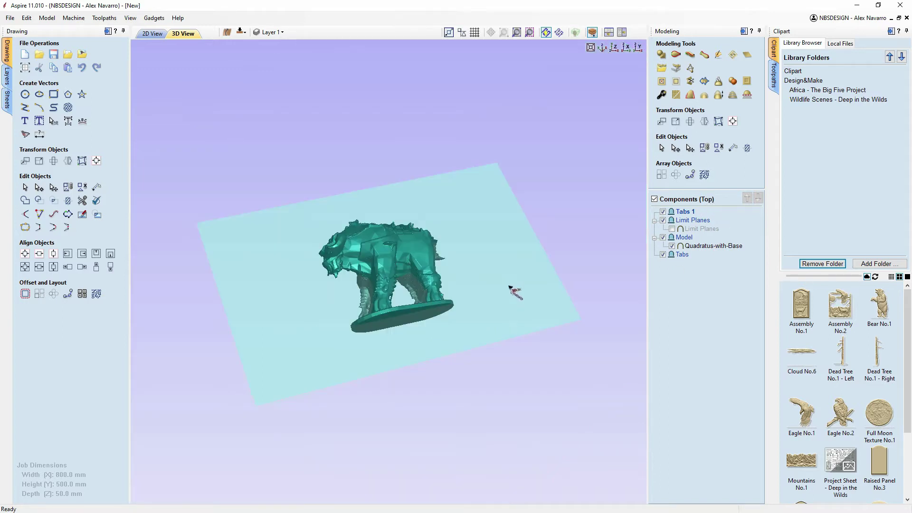
{"action": "scroll", "coordinate": [516, 292], "scroll_direction": "up", "scroll_amount": 6}
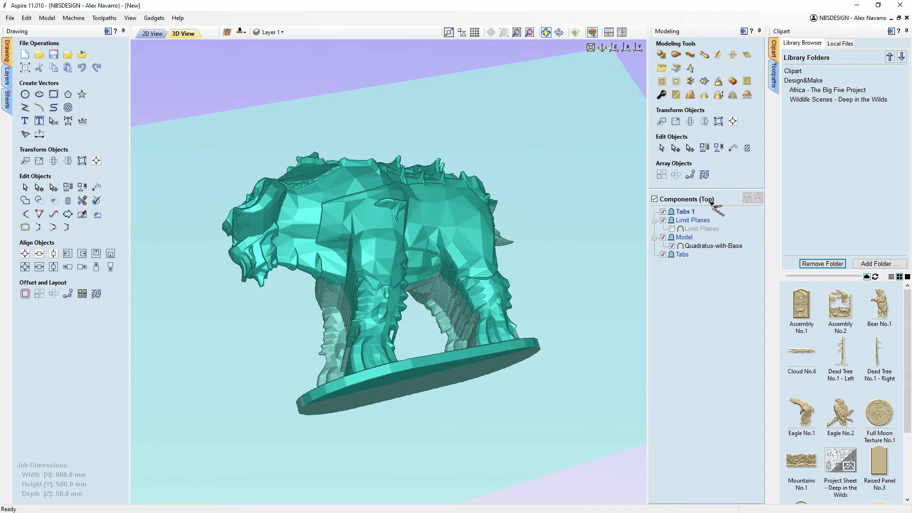
{"action": "left_click_drag", "start_coordinate": [268, 332], "coordinate": [468, 164]}
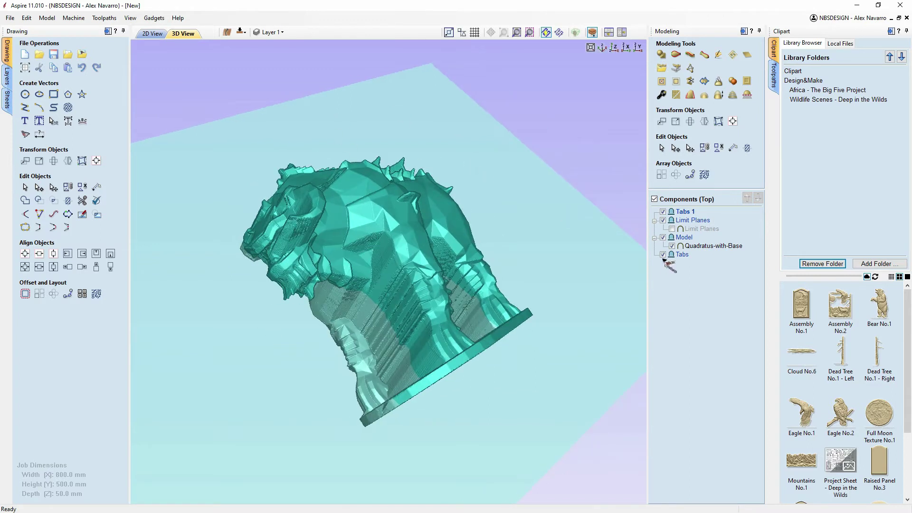
- Select the top side's Quadratus-with-Base component and review its available component commands
{"action": "left_click", "coordinate": [702, 249]}
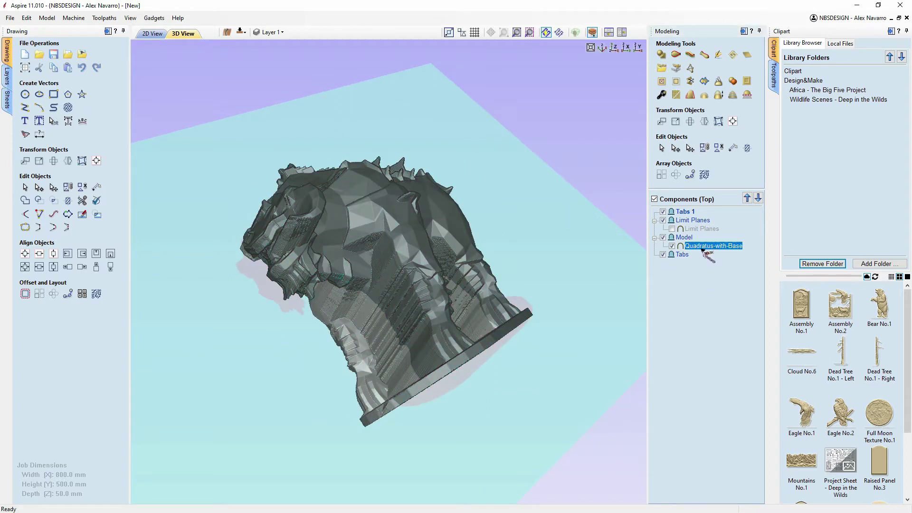
{"action": "right_click", "coordinate": [704, 251]}
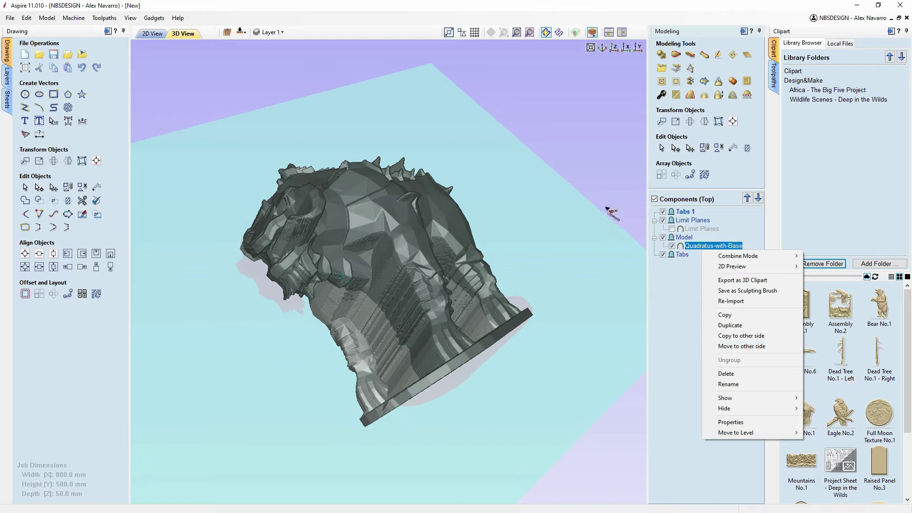
{"action": "left_click", "coordinate": [591, 274]}
{"action": "left_click_drag", "start_coordinate": [576, 301], "coordinate": [568, 223]}
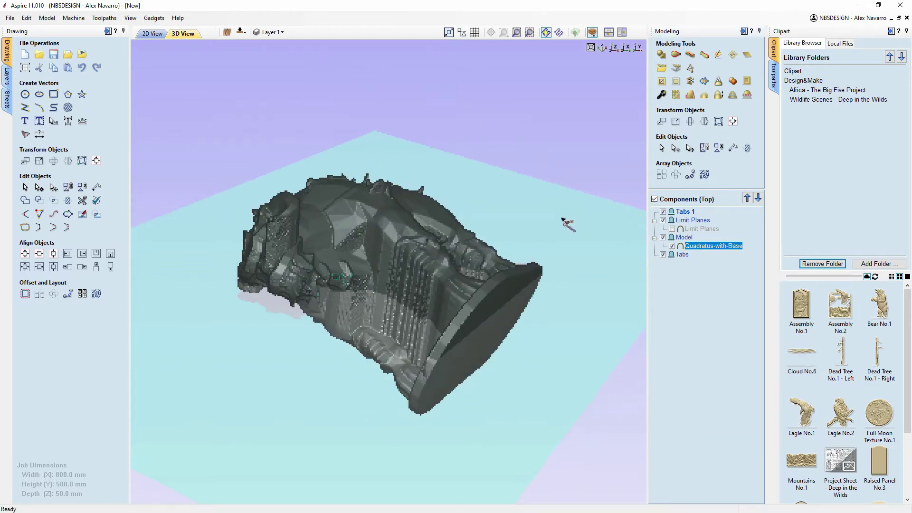
- Swap the job's top and bottom sides and examine the flipped Quadratus model from several angles
{"action": "mouse_move", "coordinate": [722, 253]}
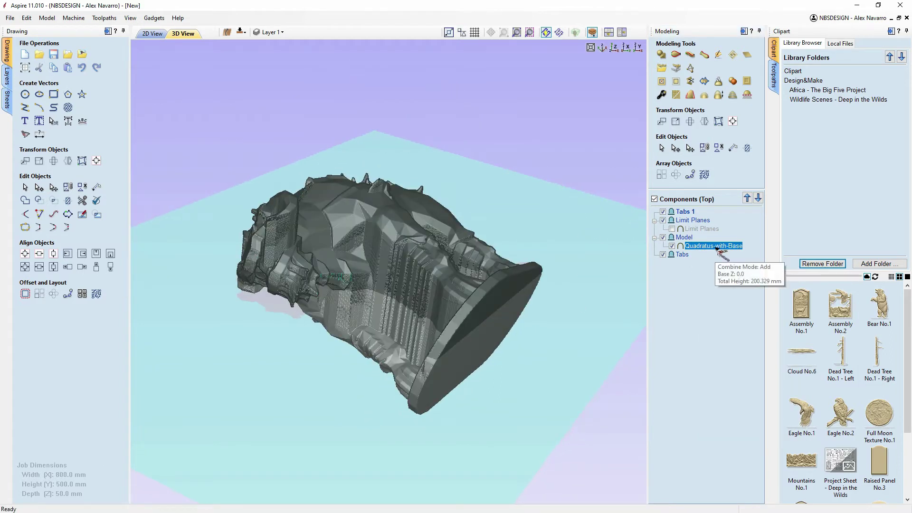
{"action": "left_click_drag", "start_coordinate": [504, 397], "coordinate": [179, 114]}
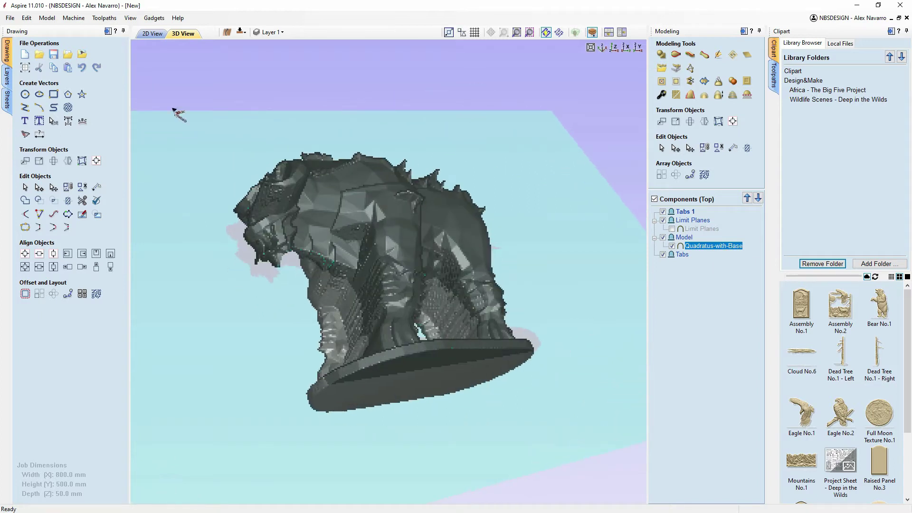
{"action": "left_click", "coordinate": [26, 18]}
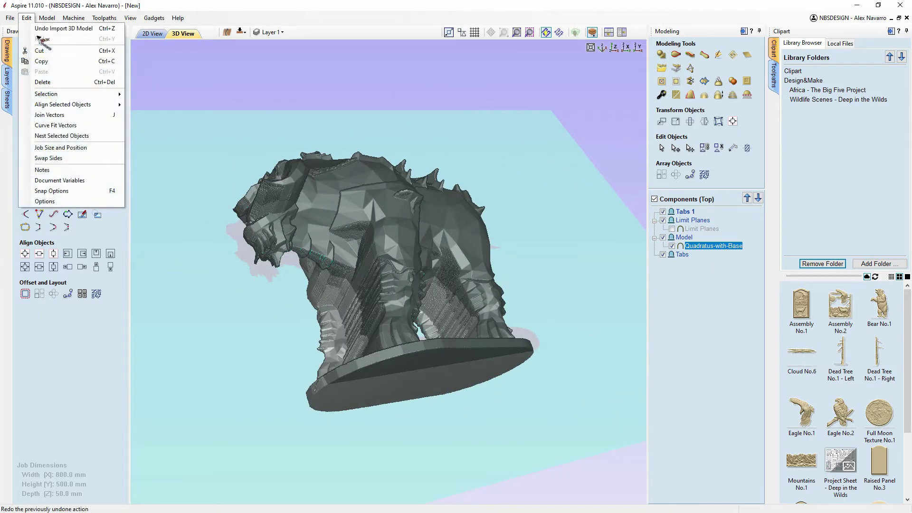
{"action": "left_click", "coordinate": [61, 158]}
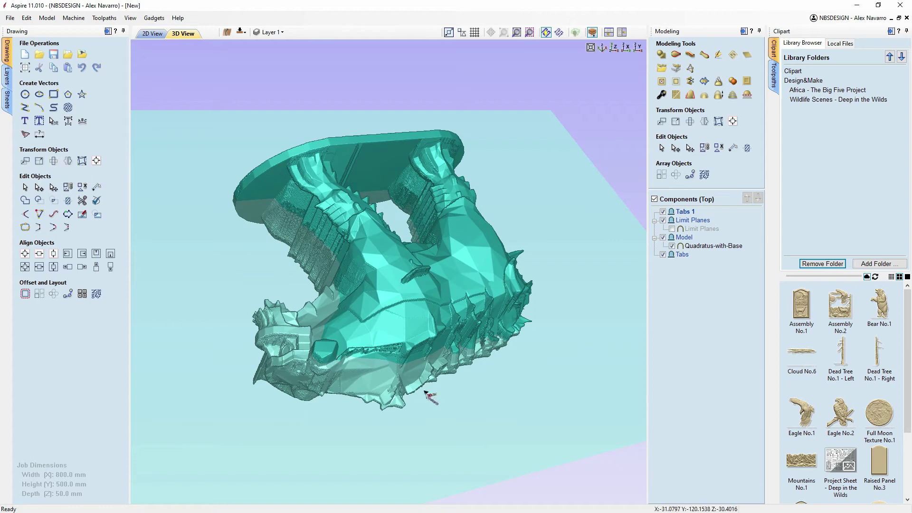
{"action": "left_click_drag", "start_coordinate": [477, 359], "coordinate": [483, 195]}
{"action": "left_click_drag", "start_coordinate": [478, 255], "coordinate": [465, 325]}
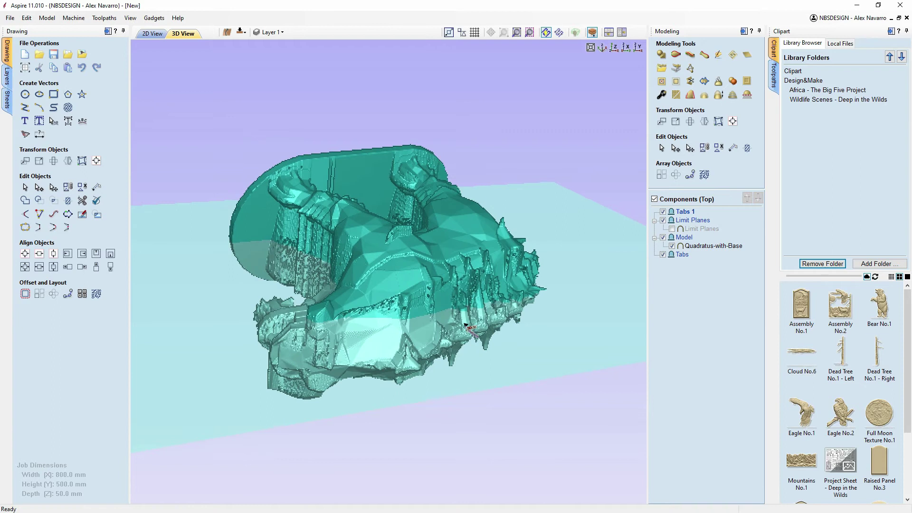
{"action": "left_click_drag", "start_coordinate": [409, 343], "coordinate": [358, 206]}
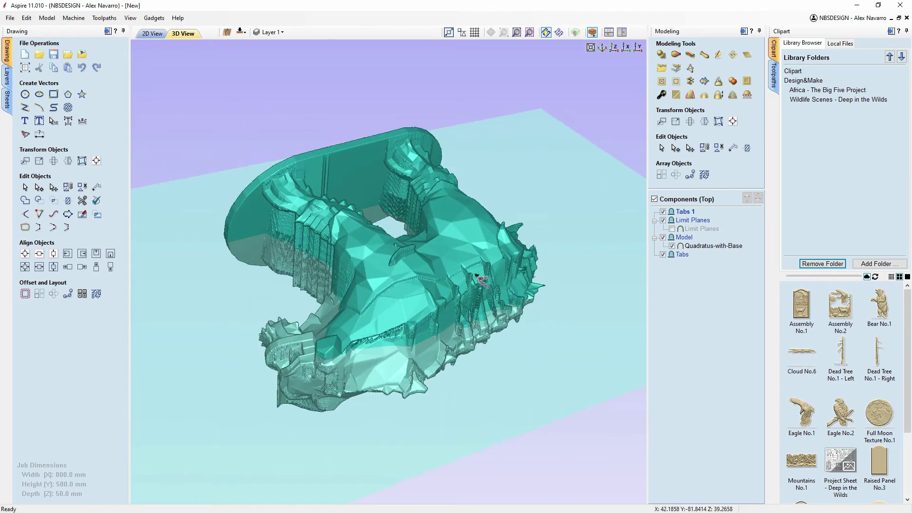
- Swap the two sides back, examine the Quadratus model's legs and base, and select its top-side component
{"action": "left_click", "coordinate": [11, 18]}
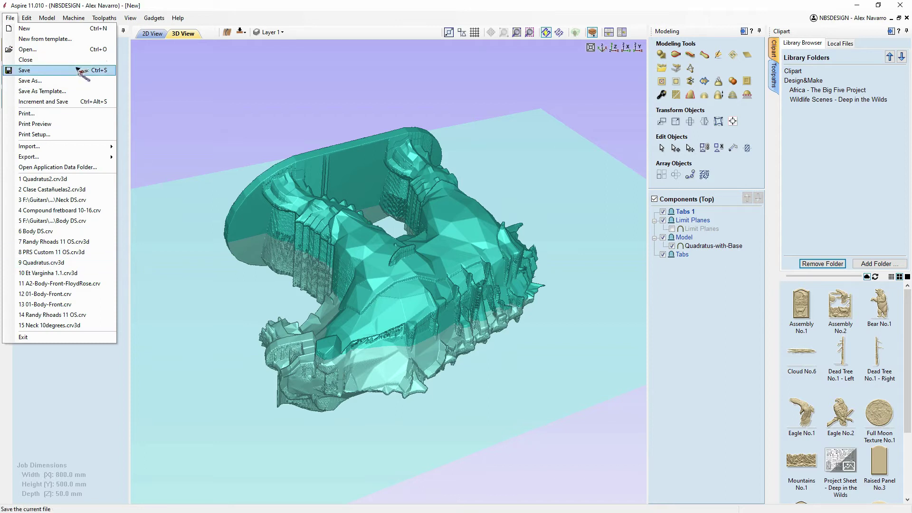
{"action": "mouse_move", "coordinate": [26, 18]}
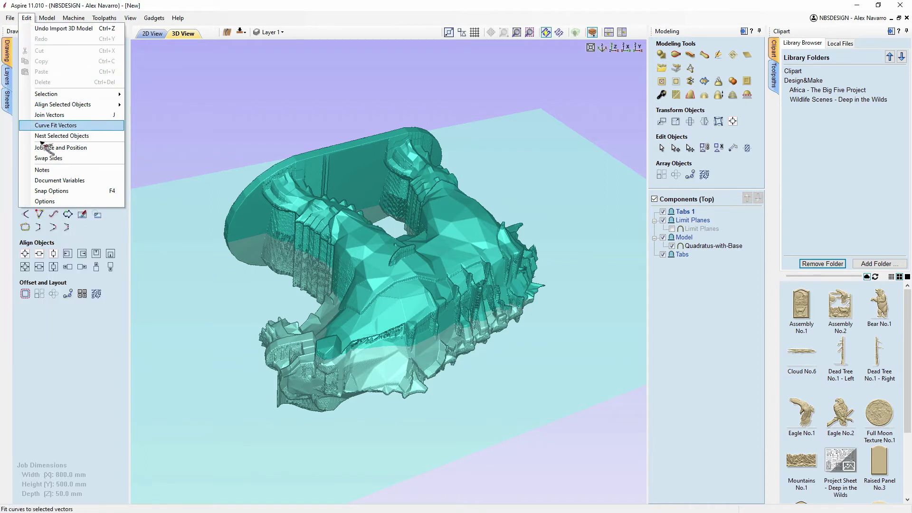
{"action": "left_click", "coordinate": [44, 161]}
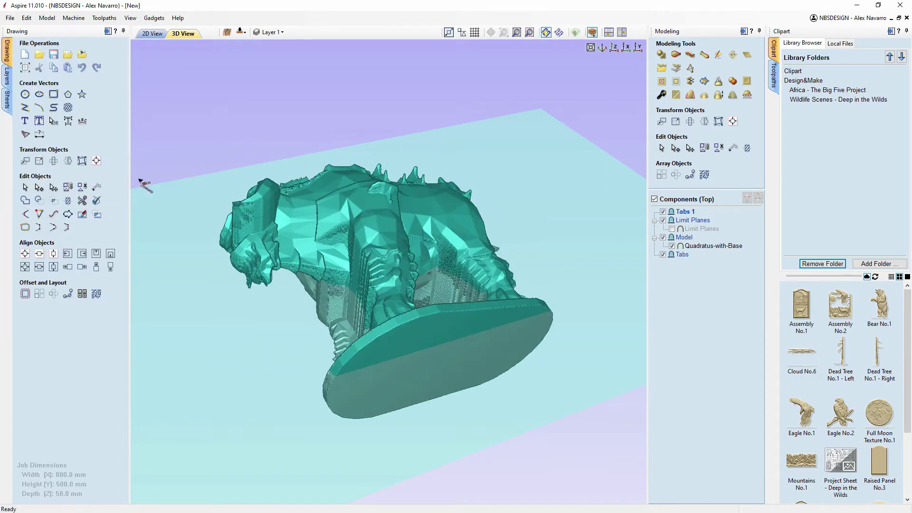
{"action": "left_click_drag", "start_coordinate": [551, 168], "coordinate": [618, 309]}
{"action": "left_click_drag", "start_coordinate": [600, 218], "coordinate": [711, 298]}
{"action": "left_click_drag", "start_coordinate": [565, 305], "coordinate": [533, 212]}
{"action": "left_click_drag", "start_coordinate": [244, 309], "coordinate": [483, 219]}
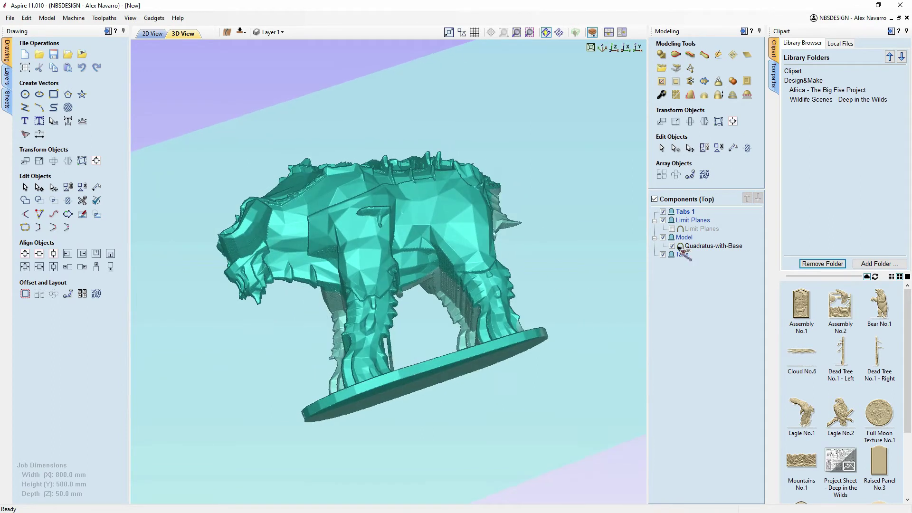
{"action": "left_click", "coordinate": [704, 246]}
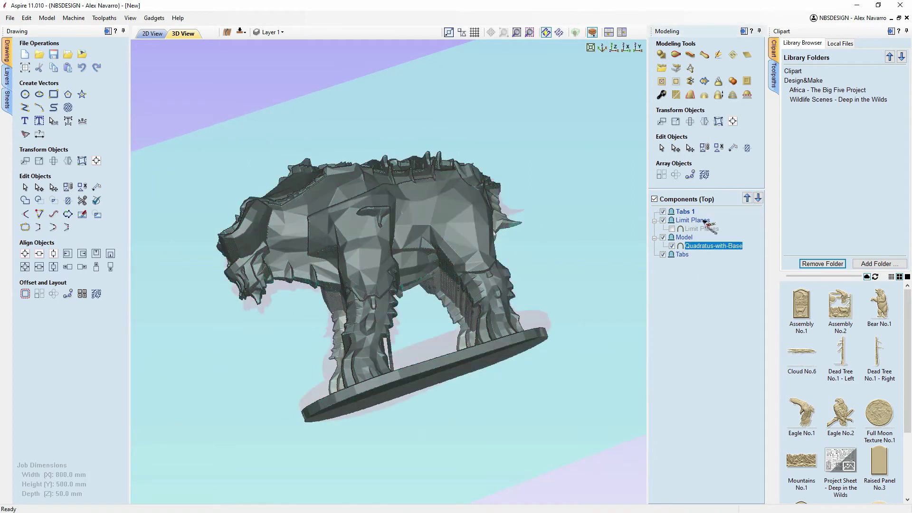
- Create a new double-sided 800 × 500 × 50 mm job with machine-bed Z zero, centre datum and Very High modeling resolution
{"action": "left_click", "coordinate": [10, 18]}
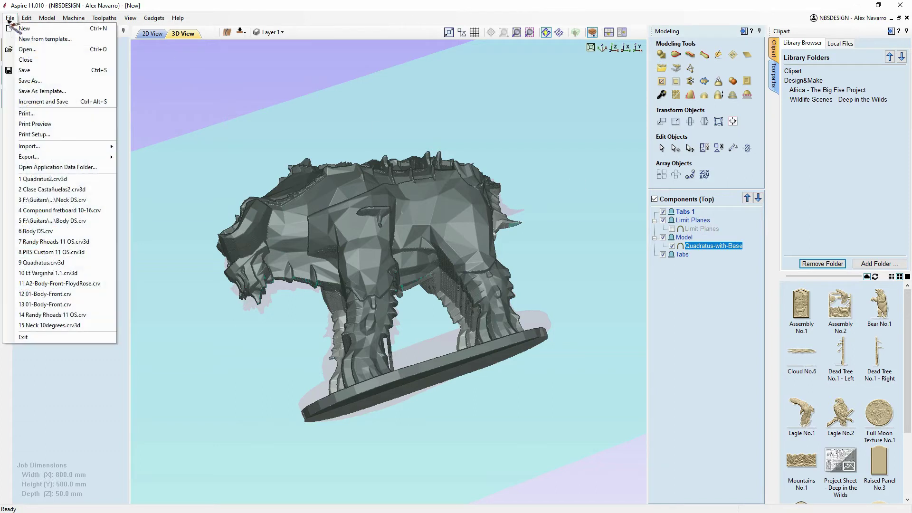
{"action": "left_click", "coordinate": [22, 28]}
{"action": "left_click", "coordinate": [454, 283]}
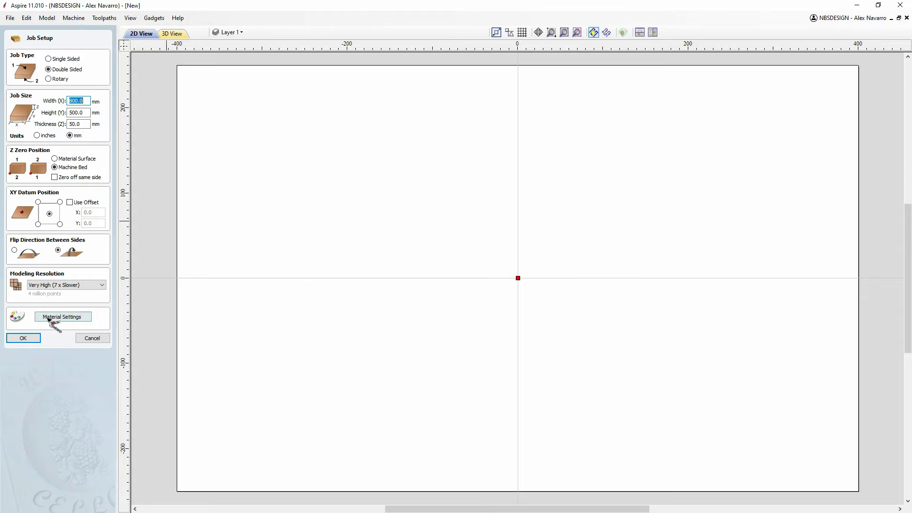
{"action": "left_click", "coordinate": [33, 338]}
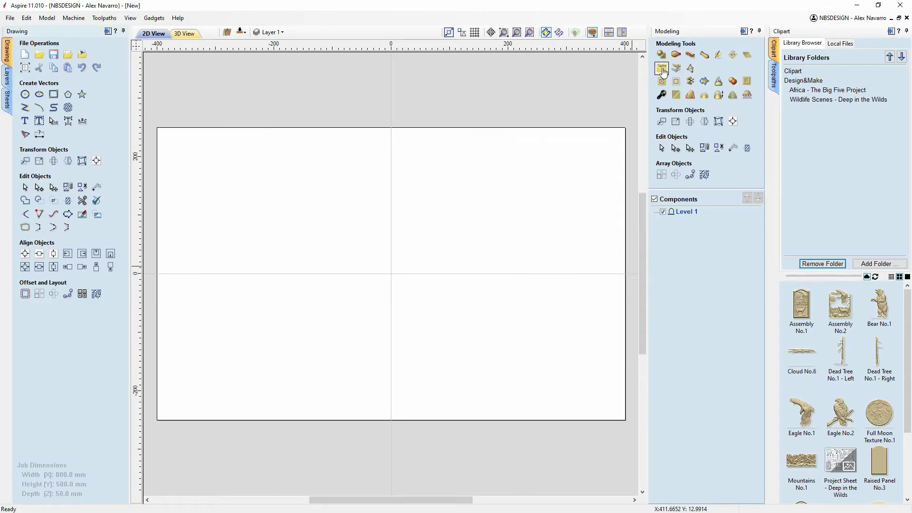
- Load T-Rex Model.obj from the T-Rex folder in Descargas for 3D model import
{"action": "left_click", "coordinate": [662, 72]}
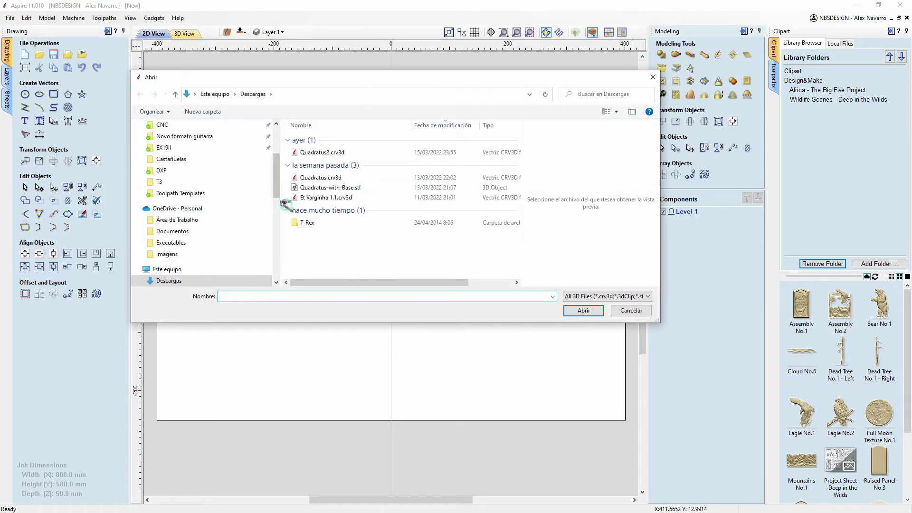
{"action": "double_click", "coordinate": [304, 223]}
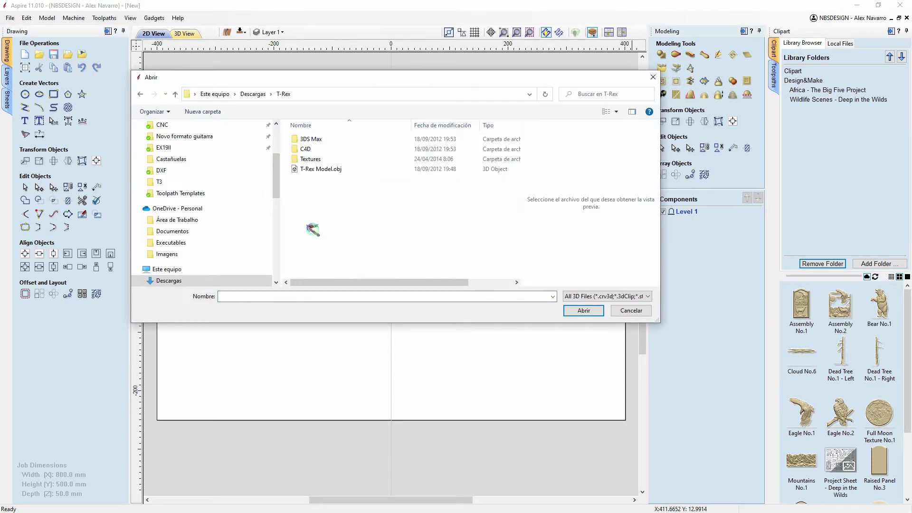
{"action": "left_click", "coordinate": [332, 170]}
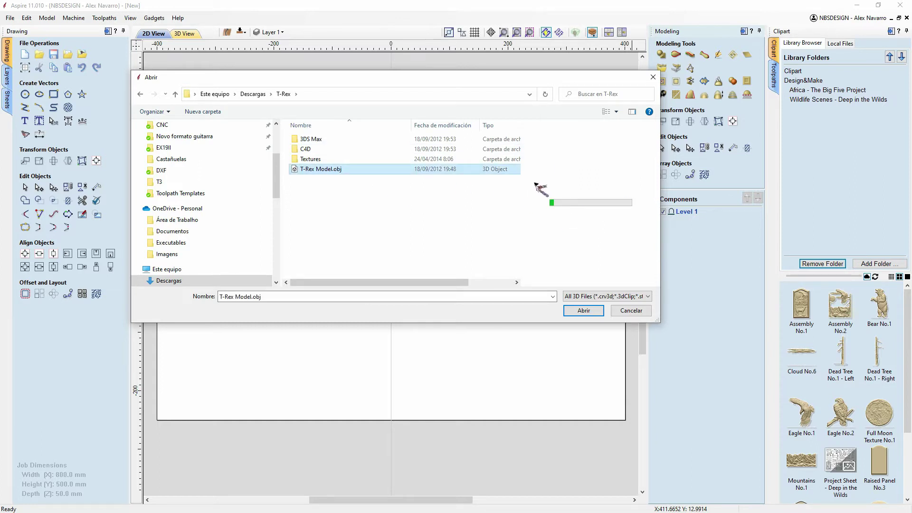
{"action": "left_click", "coordinate": [587, 312]}
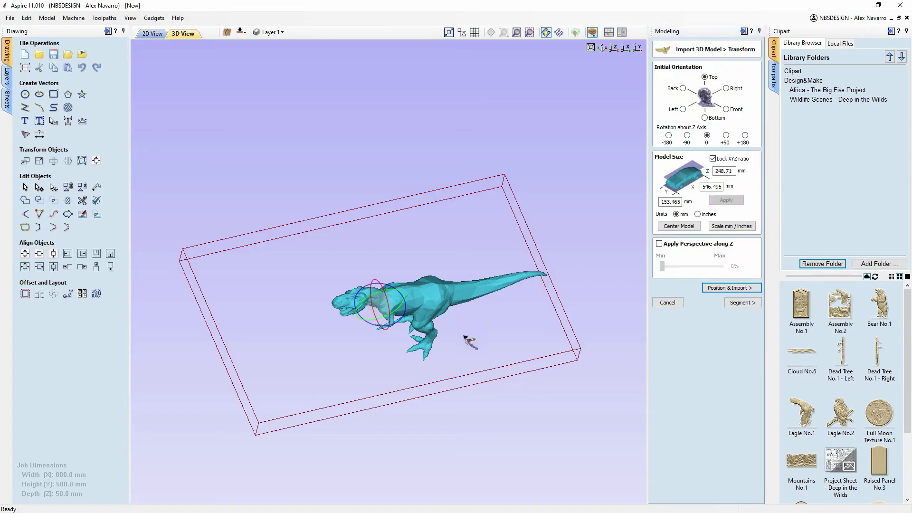
- Examine the loaded T-Rex model's head, arms, legs and tail up close from several angles
{"action": "scroll", "coordinate": [470, 333], "scroll_direction": "up", "scroll_amount": 3}
{"action": "scroll", "coordinate": [547, 351], "scroll_direction": "up", "scroll_amount": 4}
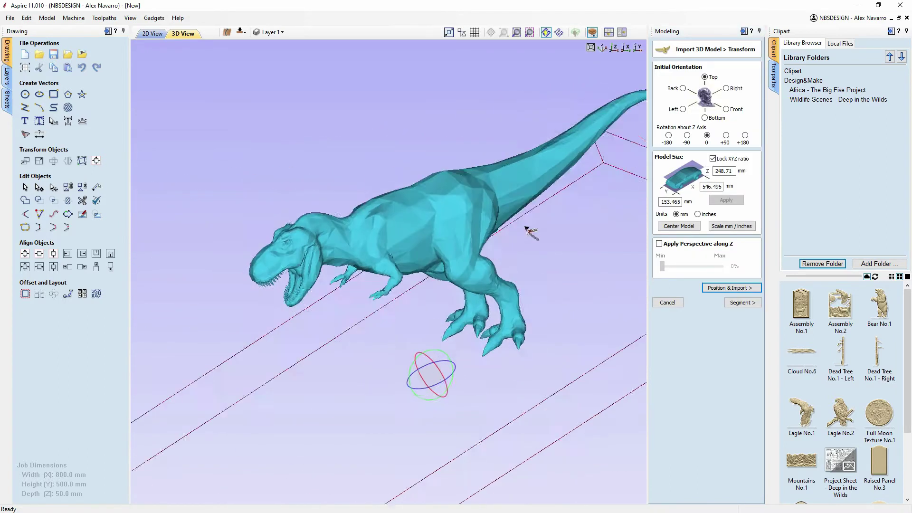
{"action": "scroll", "coordinate": [526, 229], "scroll_direction": "up", "scroll_amount": 2}
{"action": "scroll", "coordinate": [568, 202], "scroll_direction": "up", "scroll_amount": 2}
{"action": "scroll", "coordinate": [568, 209], "scroll_direction": "up", "scroll_amount": 1}
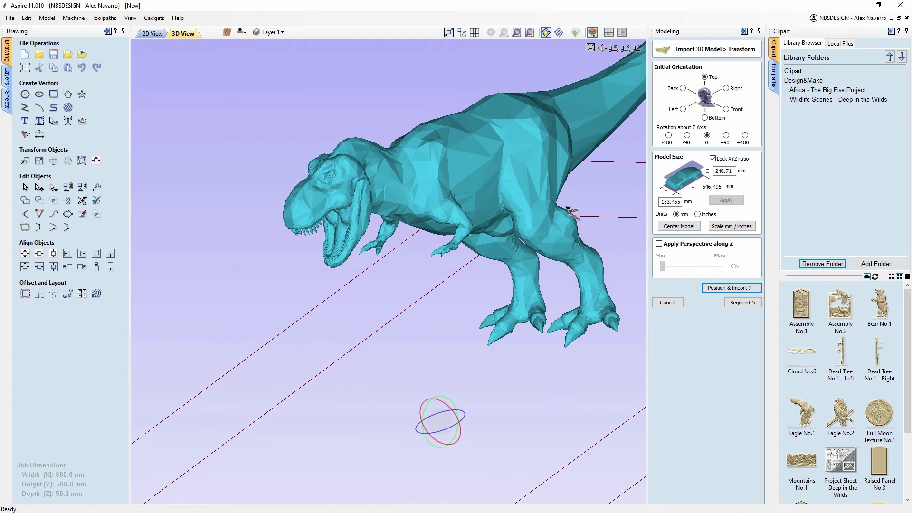
{"action": "left_click_drag", "start_coordinate": [464, 307], "coordinate": [394, 331]}
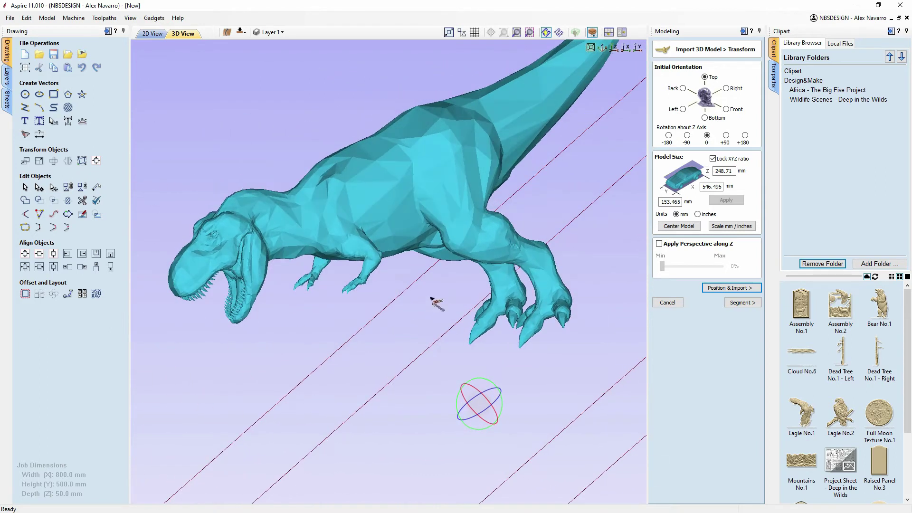
{"action": "left_click_drag", "start_coordinate": [597, 241], "coordinate": [570, 275]}
{"action": "scroll", "coordinate": [542, 315], "scroll_direction": "up", "scroll_amount": 2}
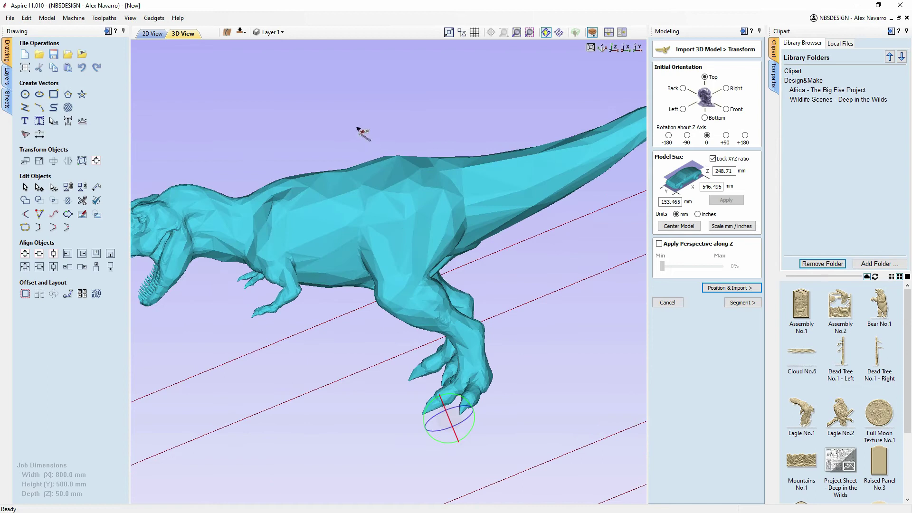
{"action": "left_click_drag", "start_coordinate": [357, 128], "coordinate": [480, 143]}
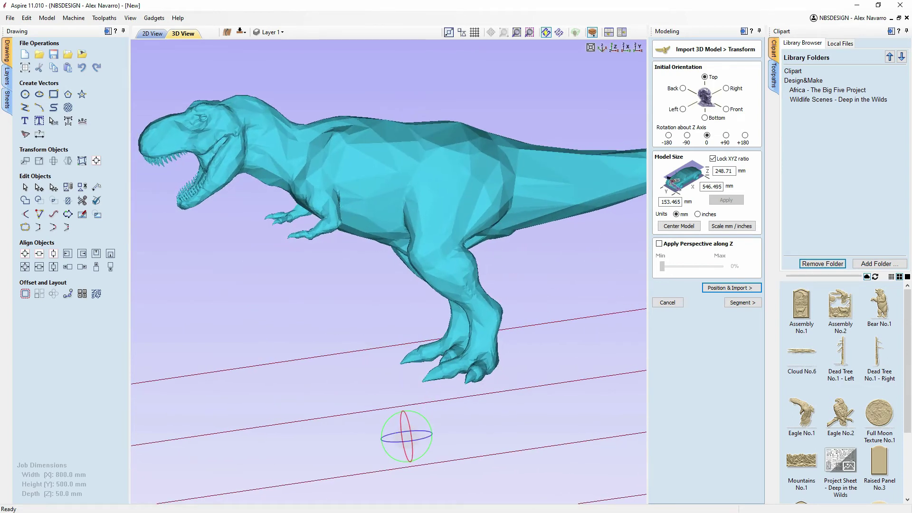
- Center the T-Rex model in the material block and check its placement from the side
{"action": "left_click", "coordinate": [678, 226]}
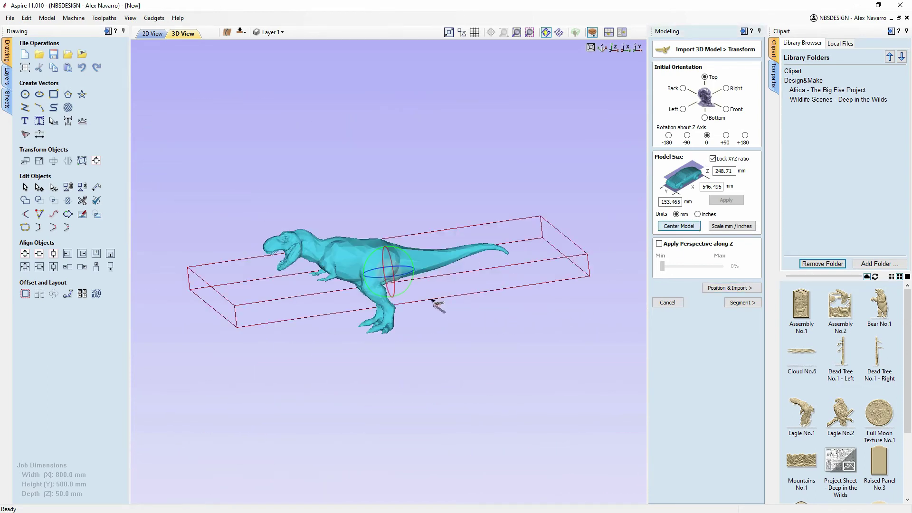
{"action": "left_click_drag", "start_coordinate": [435, 305], "coordinate": [311, 323]}
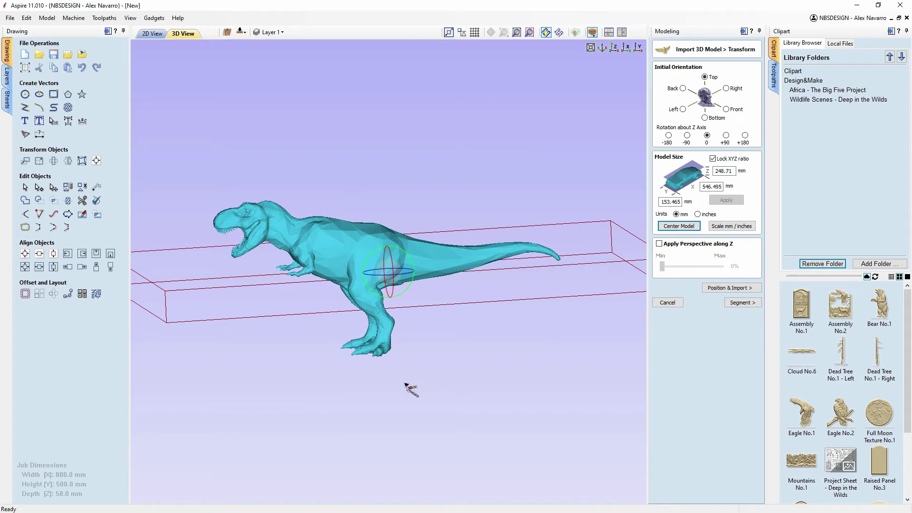
{"action": "scroll", "coordinate": [406, 384], "scroll_direction": "up", "scroll_amount": 2}
{"action": "scroll", "coordinate": [289, 337], "scroll_direction": "up", "scroll_amount": 3}
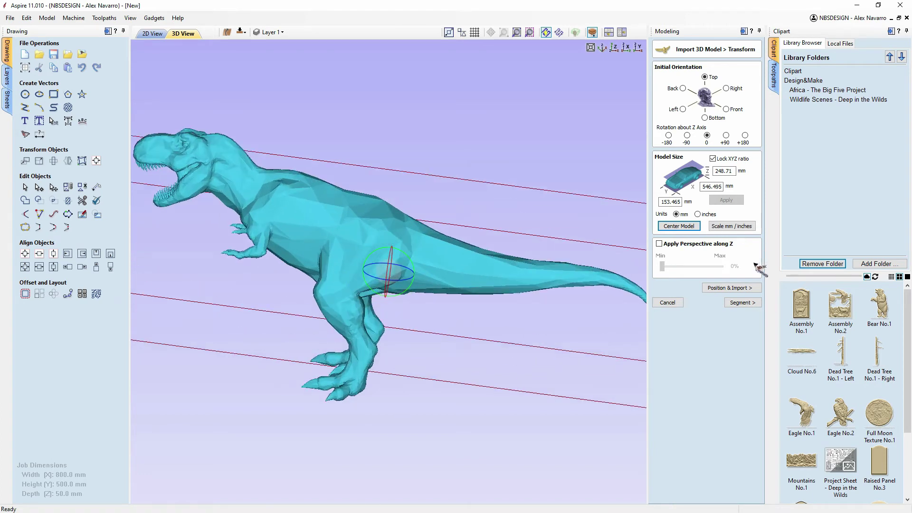
- Proceed to segmenting the T-Rex model and set the segmenting plane's X angle to 90°
{"action": "left_click", "coordinate": [741, 303]}
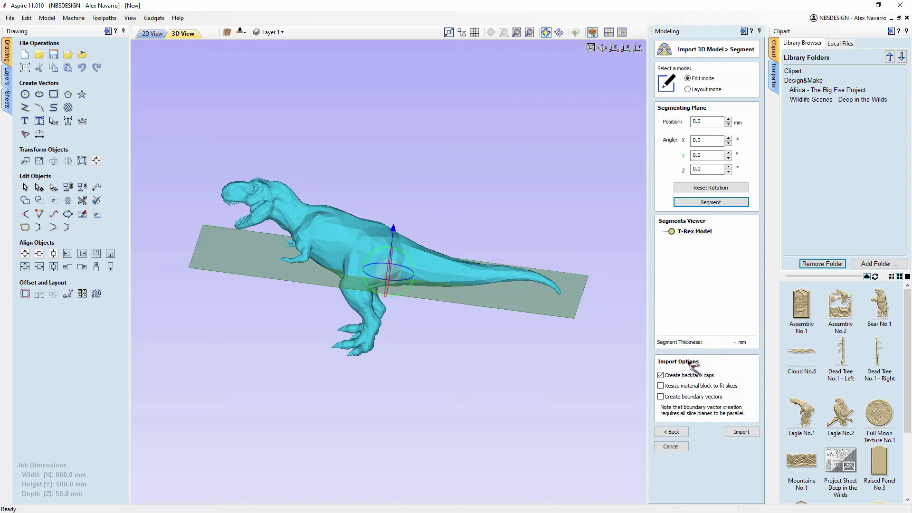
{"action": "left_click_drag", "start_coordinate": [416, 363], "coordinate": [422, 183]}
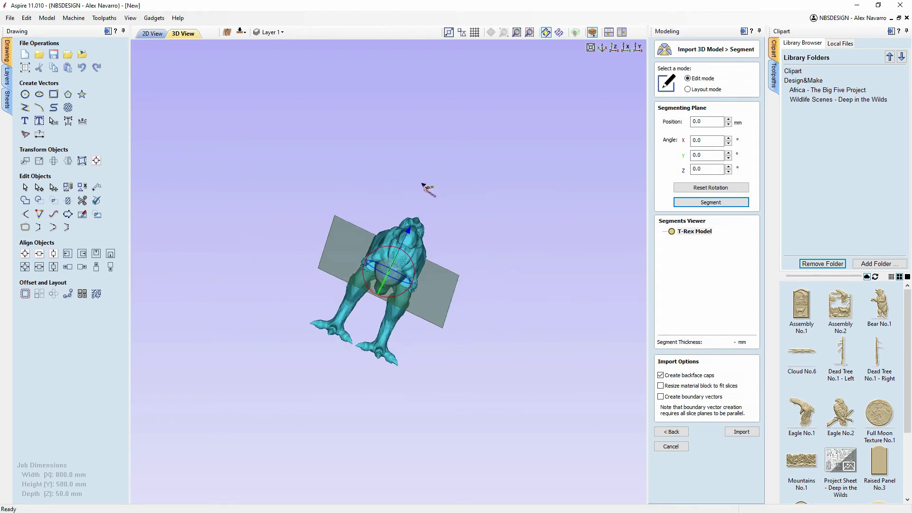
{"action": "left_click", "coordinate": [627, 47]}
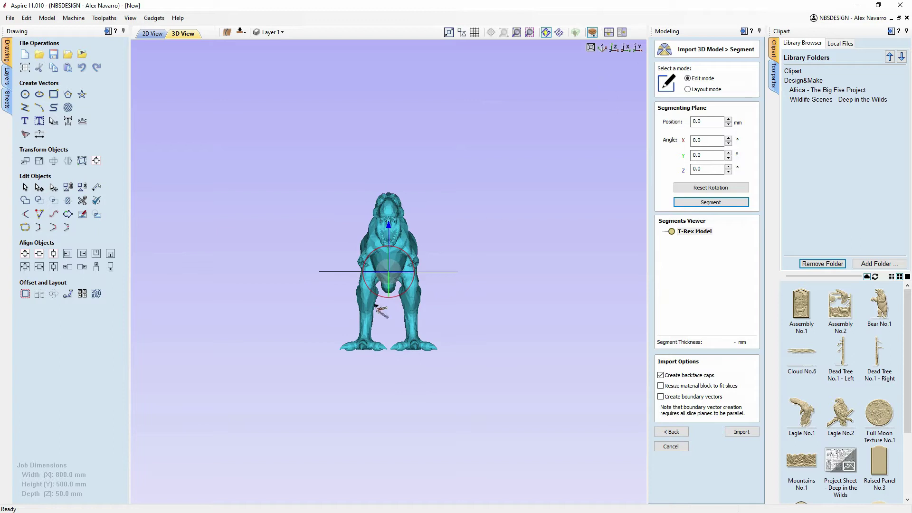
{"action": "scroll", "coordinate": [391, 255], "scroll_direction": "up", "scroll_amount": 3}
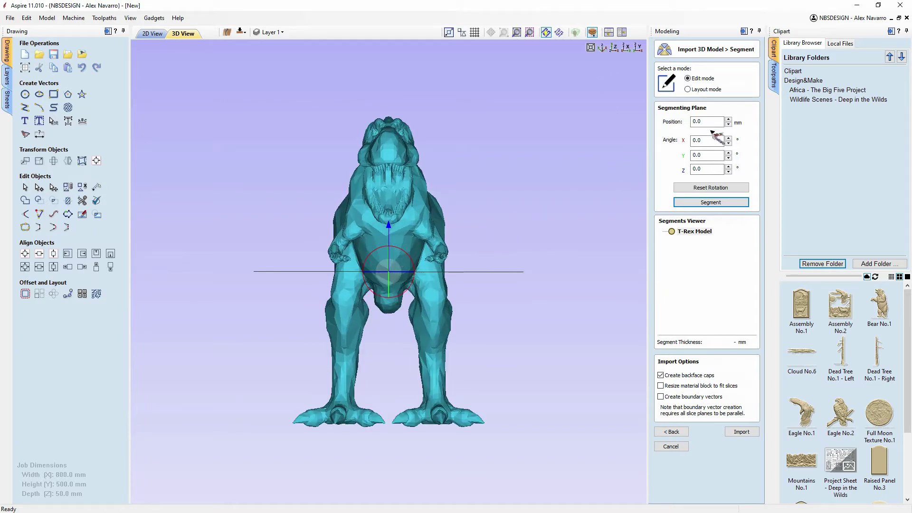
{"action": "left_click_drag", "start_coordinate": [707, 139], "coordinate": [686, 141]}
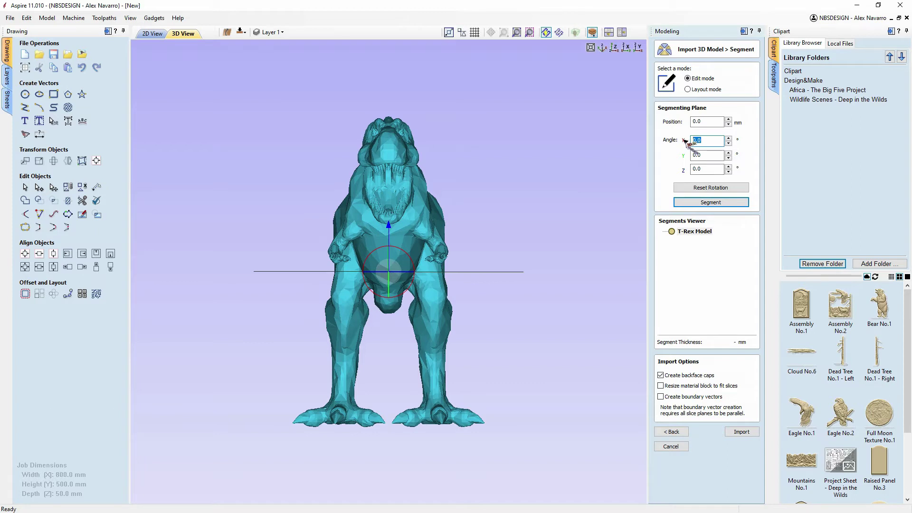
{"action": "left_click_drag", "start_coordinate": [494, 279], "coordinate": [417, 312]}
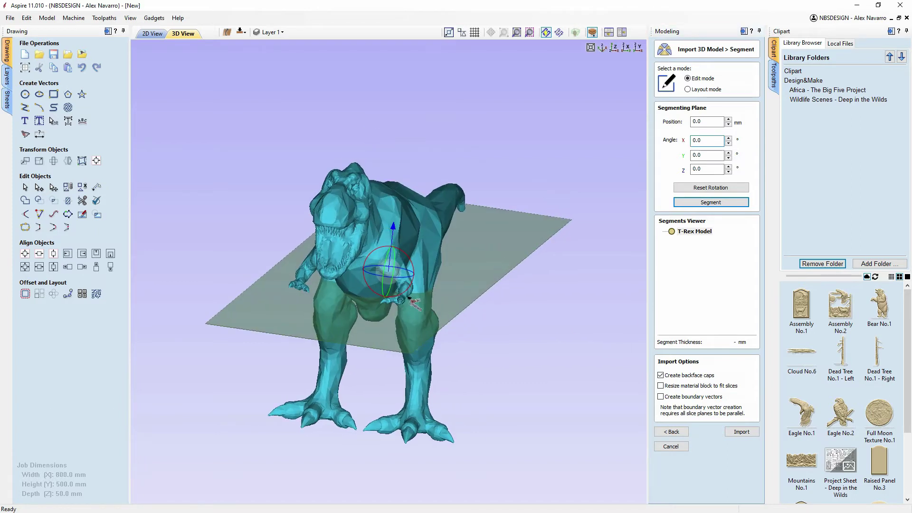
{"action": "left_click_drag", "start_coordinate": [709, 140], "coordinate": [676, 142]}
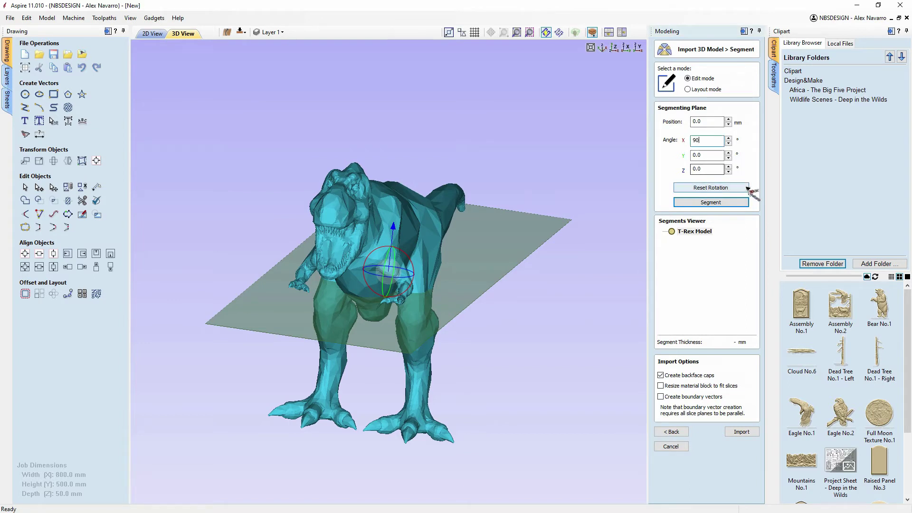
{"action": "type", "text": "90"}
{"action": "key", "text": "Return"}
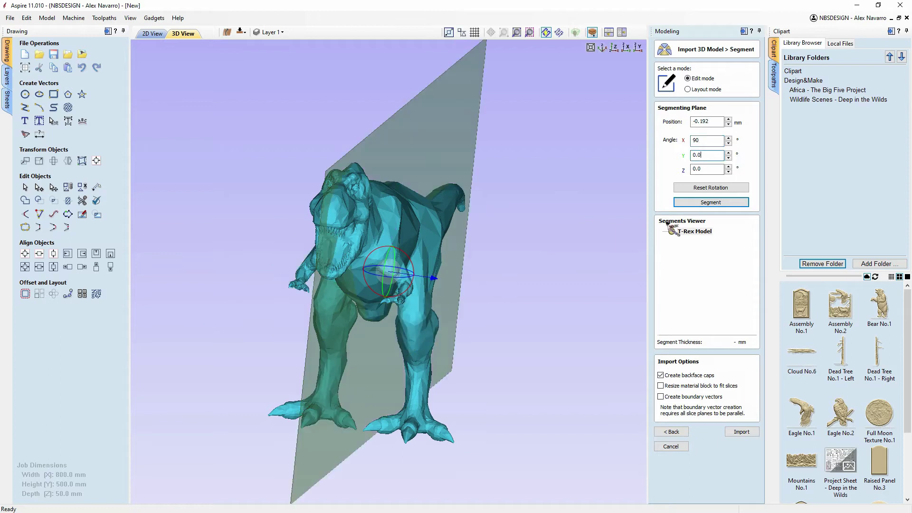
{"action": "left_click_drag", "start_coordinate": [576, 285], "coordinate": [613, 228]}
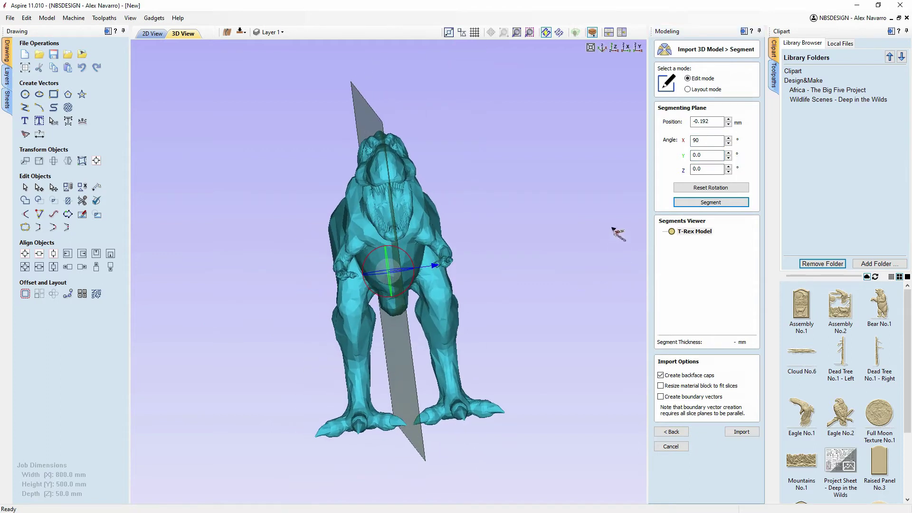
- Set the segmenting plane's position to 0 mm with the X angle at 90° and split the T-Rex model lengthwise
{"action": "left_click_drag", "start_coordinate": [549, 261], "coordinate": [456, 271]}
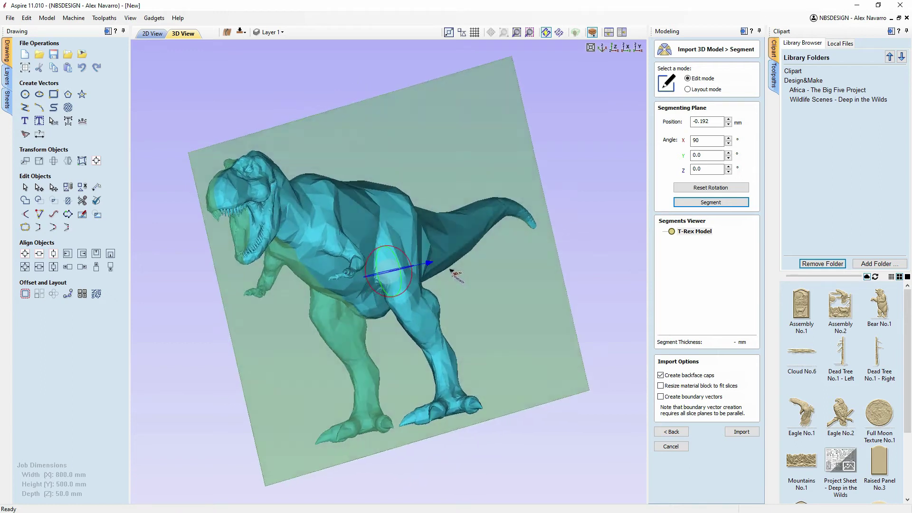
{"action": "scroll", "coordinate": [380, 275], "scroll_direction": "up", "scroll_amount": 5}
{"action": "left_click_drag", "start_coordinate": [372, 278], "coordinate": [308, 339]}
{"action": "left_click_drag", "start_coordinate": [257, 389], "coordinate": [460, 275]}
{"action": "left_click_drag", "start_coordinate": [600, 149], "coordinate": [539, 375]}
{"action": "left_click_drag", "start_coordinate": [573, 449], "coordinate": [473, 424]}
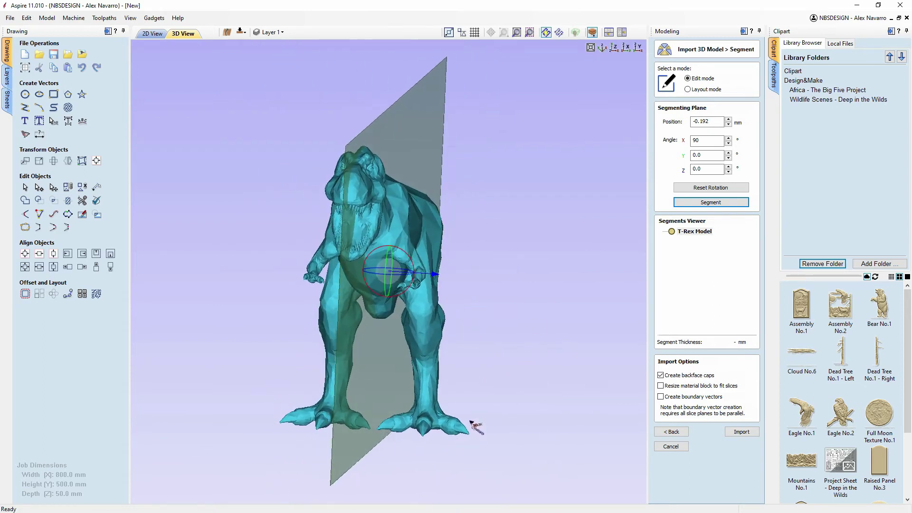
{"action": "left_click", "coordinate": [677, 202]}
{"action": "left_click", "coordinate": [716, 122]}
{"action": "left_click_drag", "start_coordinate": [715, 121], "coordinate": [688, 122]}
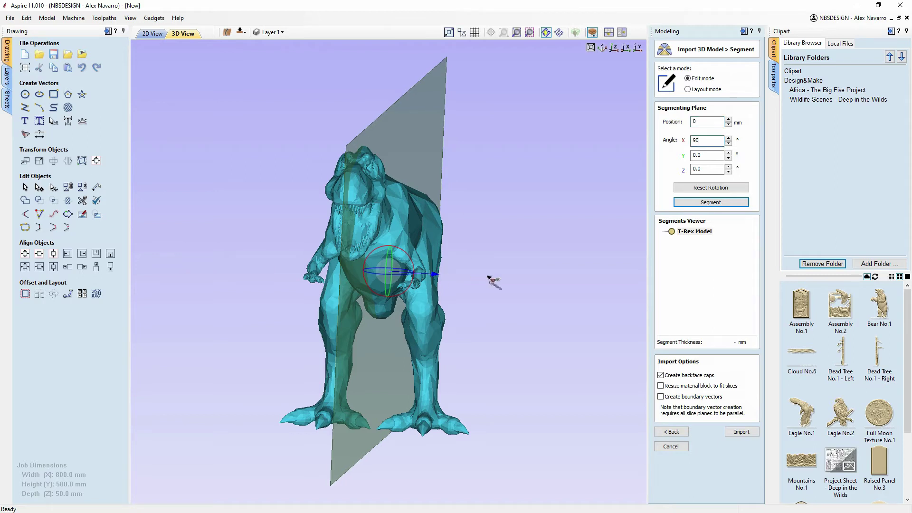
{"action": "left_click", "coordinate": [711, 202]}
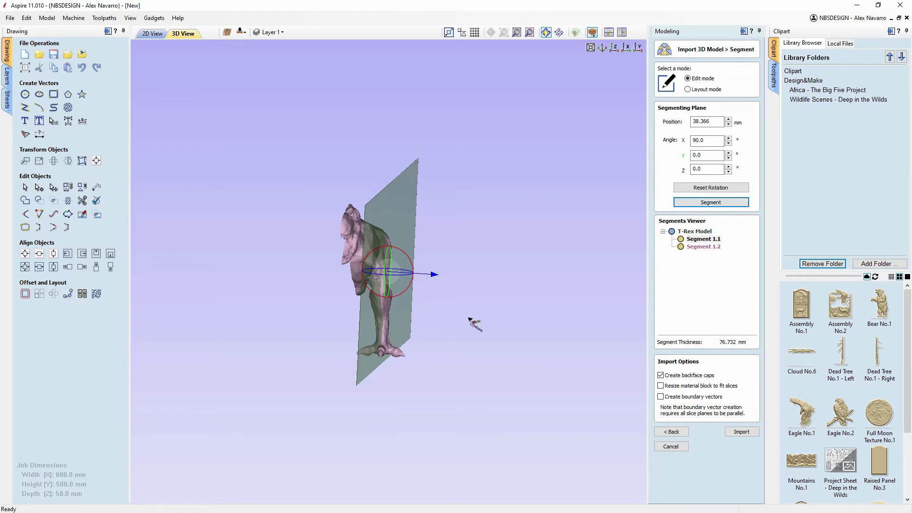
- Examine Segment 1.1 and its segmenting plane from the side, the front and below the foot
{"action": "scroll", "coordinate": [480, 281], "scroll_direction": "up", "scroll_amount": 3}
{"action": "mouse_move", "coordinate": [268, 350]}
{"action": "left_mouse_down"}
{"action": "mouse_move", "coordinate": [325, 322]}
{"action": "mouse_move", "coordinate": [311, 309]}
{"action": "mouse_move", "coordinate": [346, 222]}
{"action": "mouse_move", "coordinate": [293, 244]}
{"action": "mouse_move", "coordinate": [283, 357]}
{"action": "mouse_move", "coordinate": [261, 356]}
{"action": "mouse_move", "coordinate": [265, 339]}
{"action": "left_mouse_up"}
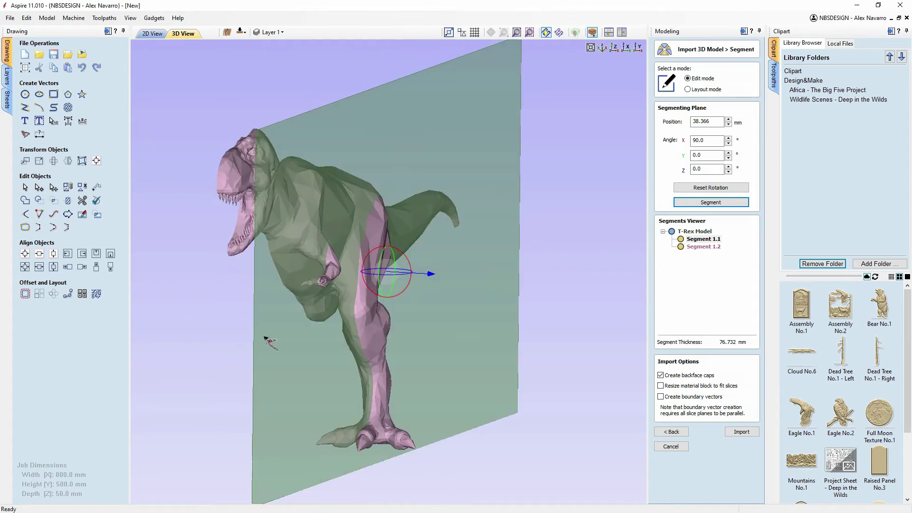
{"action": "left_click_drag", "start_coordinate": [552, 315], "coordinate": [437, 370]}
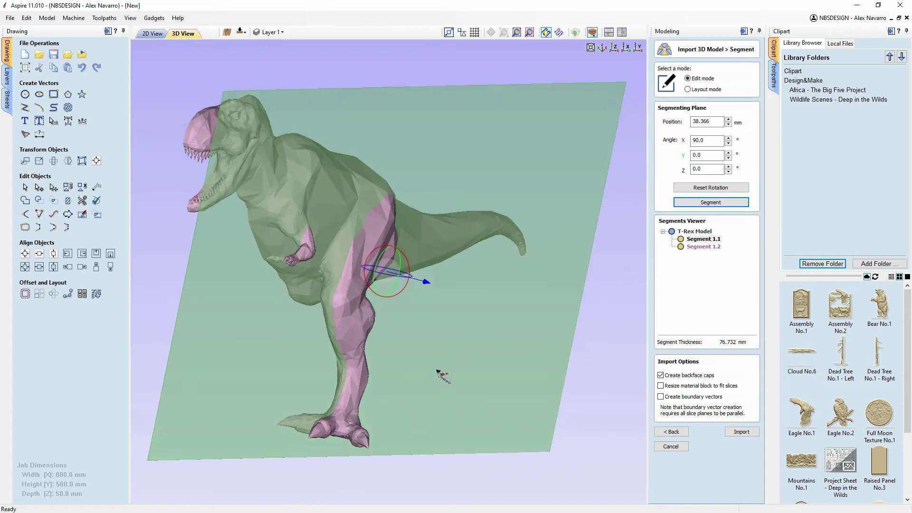
{"action": "left_click_drag", "start_coordinate": [432, 468], "coordinate": [549, 259]}
{"action": "left_click_drag", "start_coordinate": [422, 293], "coordinate": [300, 288]}
{"action": "left_click_drag", "start_coordinate": [449, 292], "coordinate": [437, 183]}
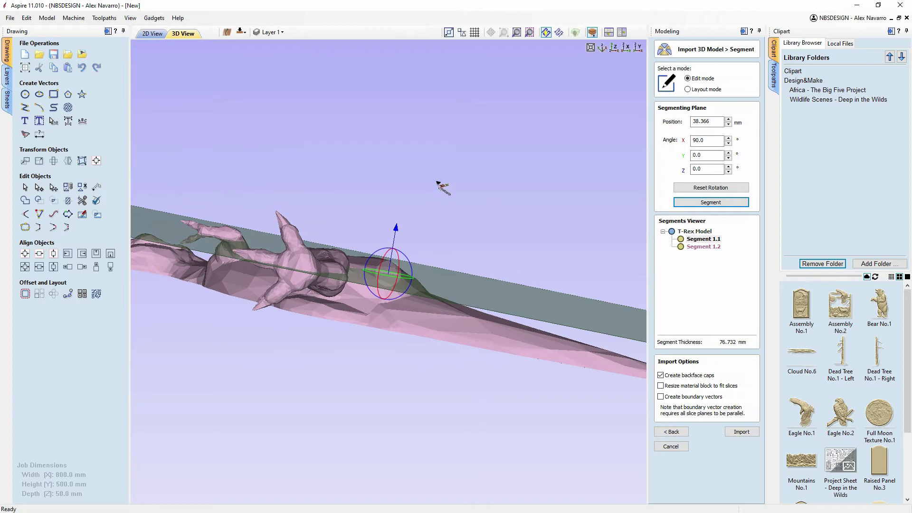
- Compare the flat cut face of Segment 1.2 with the protruding leg and arm of Segment 1.1
{"action": "left_click", "coordinate": [703, 247]}
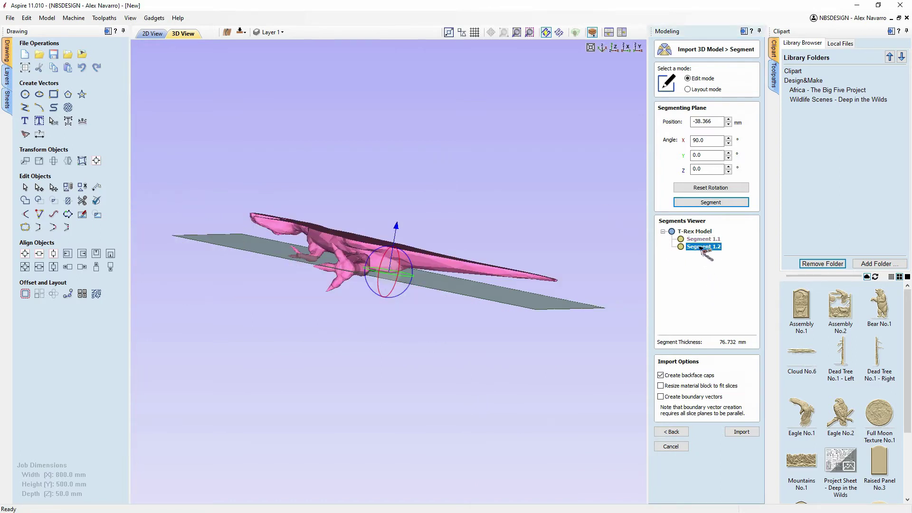
{"action": "left_click_drag", "start_coordinate": [381, 209], "coordinate": [428, 268]}
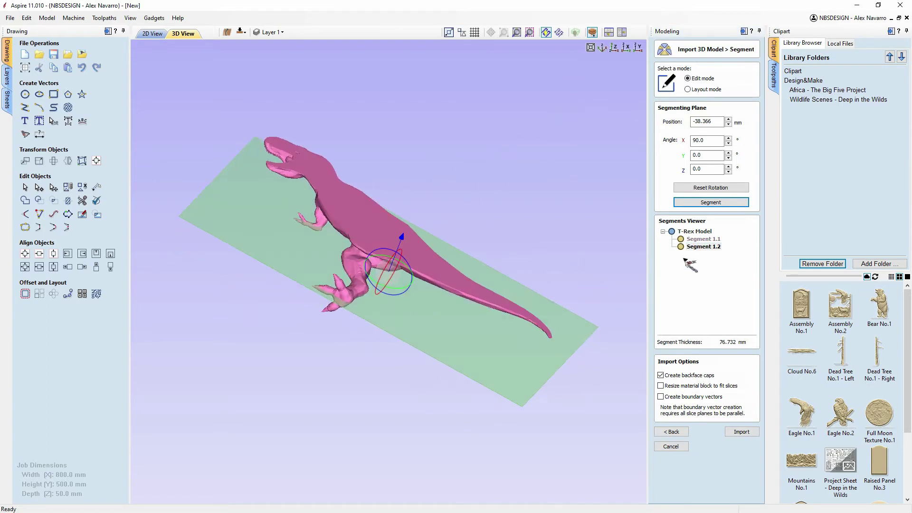
{"action": "left_click", "coordinate": [696, 240]}
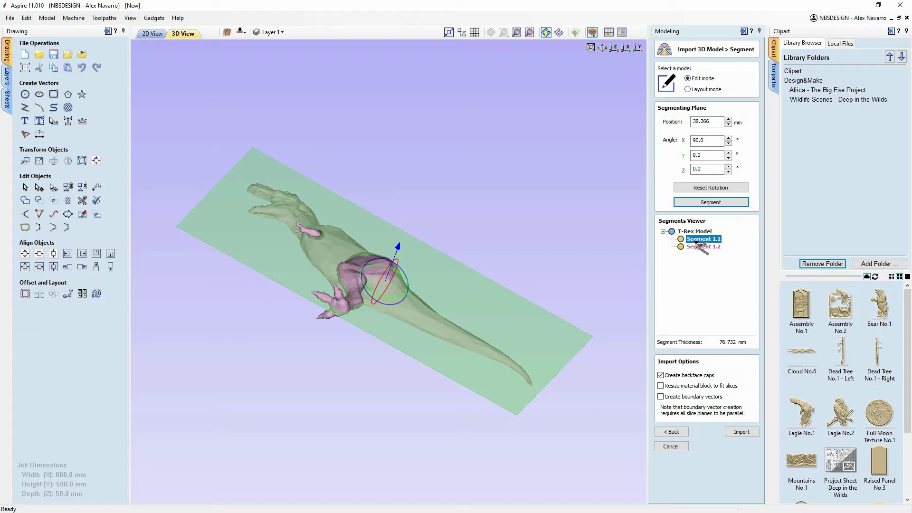
{"action": "scroll", "coordinate": [359, 382], "scroll_direction": "up", "scroll_amount": 3}
{"action": "left_click_drag", "start_coordinate": [336, 420], "coordinate": [303, 324]}
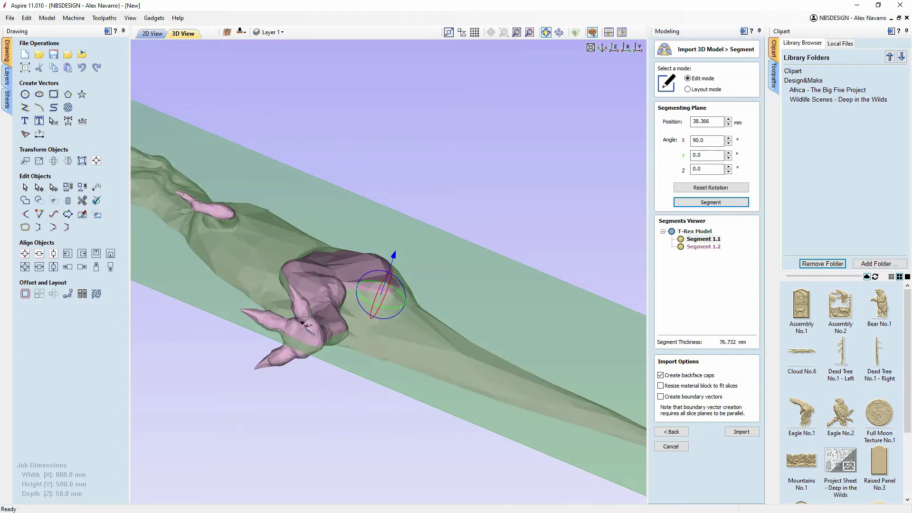
{"action": "left_click_drag", "start_coordinate": [480, 157], "coordinate": [500, 141]}
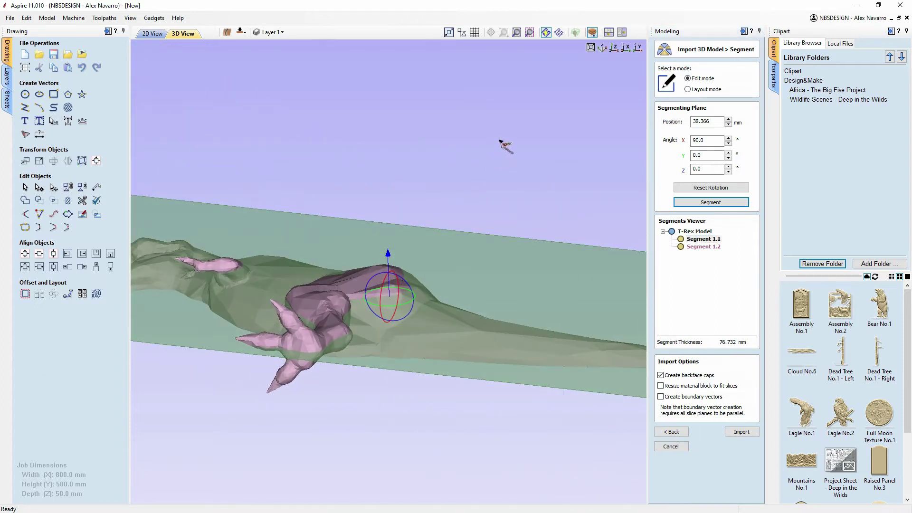
{"action": "left_click_drag", "start_coordinate": [417, 433], "coordinate": [374, 433]}
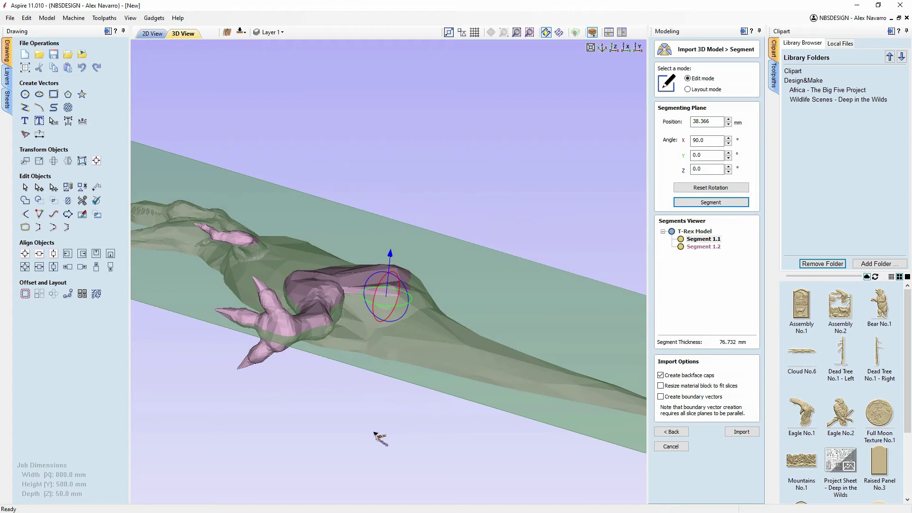
{"action": "left_click_drag", "start_coordinate": [361, 427], "coordinate": [426, 412]}
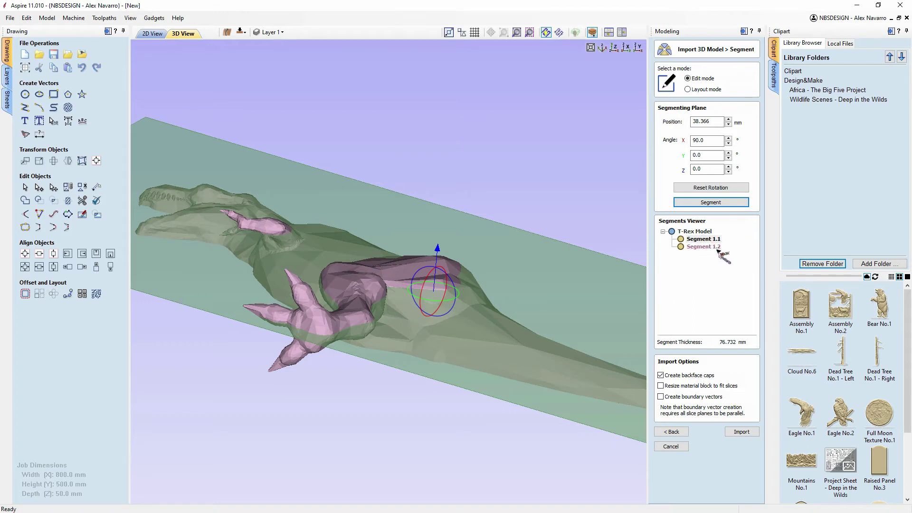
{"action": "right_click", "coordinate": [695, 239]}
{"action": "left_click", "coordinate": [686, 301]}
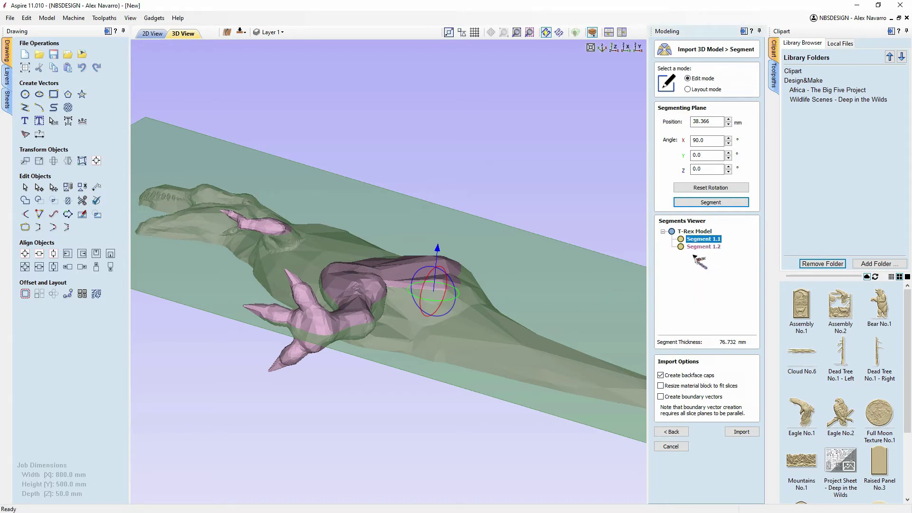
- Try placing Segment 1.1's segmenting plane at position 23.216 mm with an X angle of 118.7° and inspect where it crosses the body
{"action": "left_click_drag", "start_coordinate": [446, 405], "coordinate": [482, 398]}
{"action": "left_click_drag", "start_coordinate": [252, 192], "coordinate": [376, 304]}
{"action": "left_click_drag", "start_coordinate": [454, 411], "coordinate": [519, 349]}
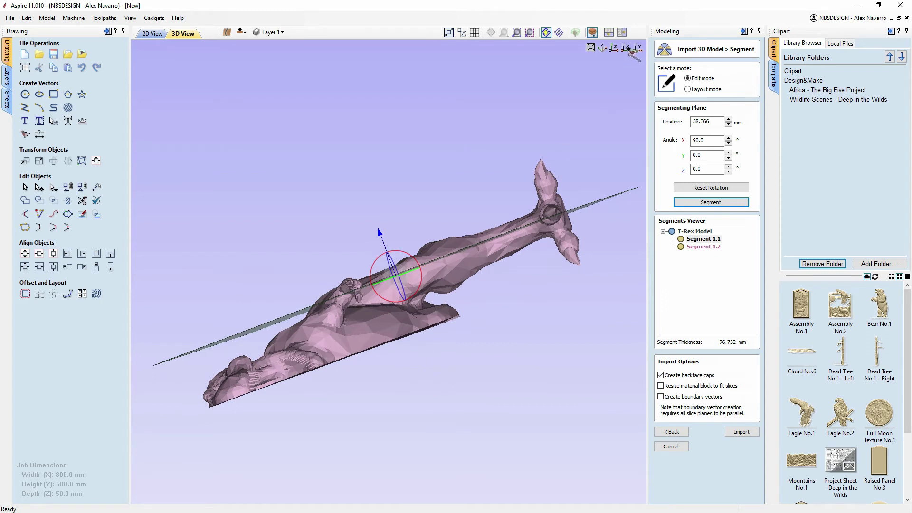
{"action": "left_click", "coordinate": [631, 49]}
{"action": "scroll", "coordinate": [436, 264], "scroll_direction": "up", "scroll_amount": 3}
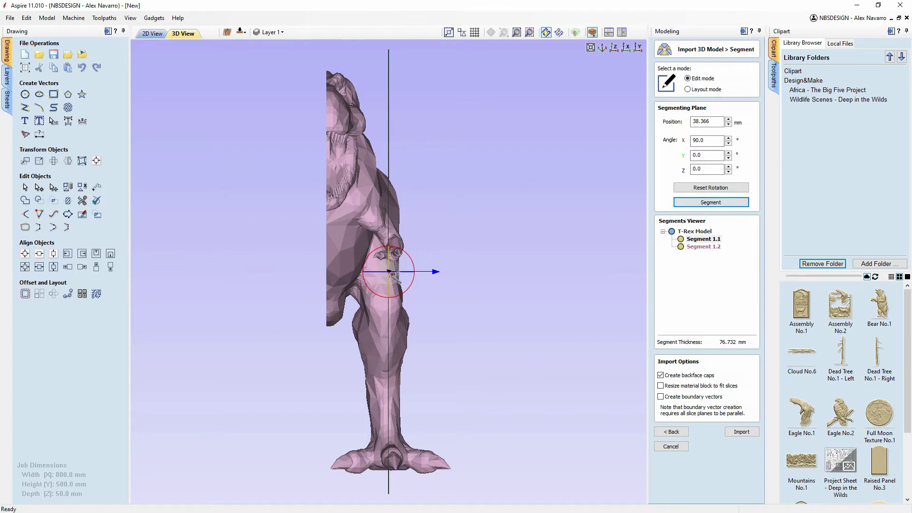
{"action": "left_click_drag", "start_coordinate": [436, 272], "coordinate": [398, 280]}
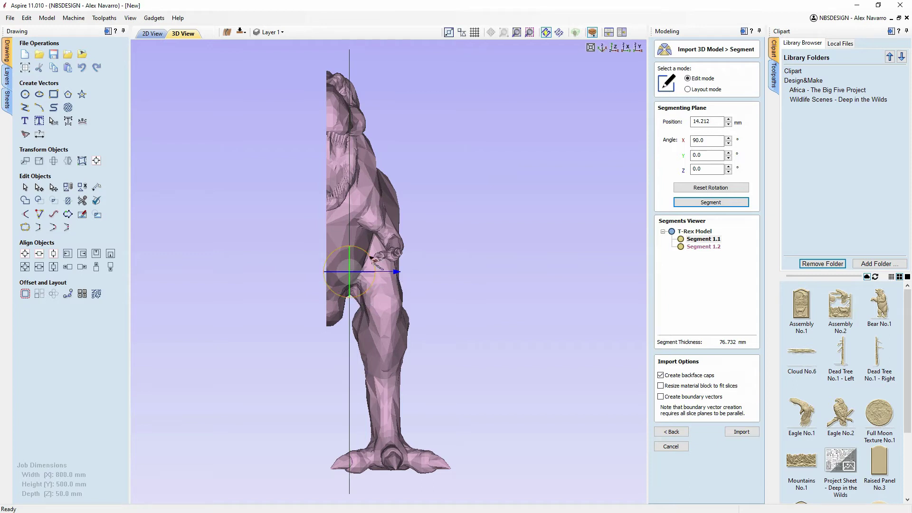
{"action": "left_click_drag", "start_coordinate": [371, 258], "coordinate": [404, 284]}
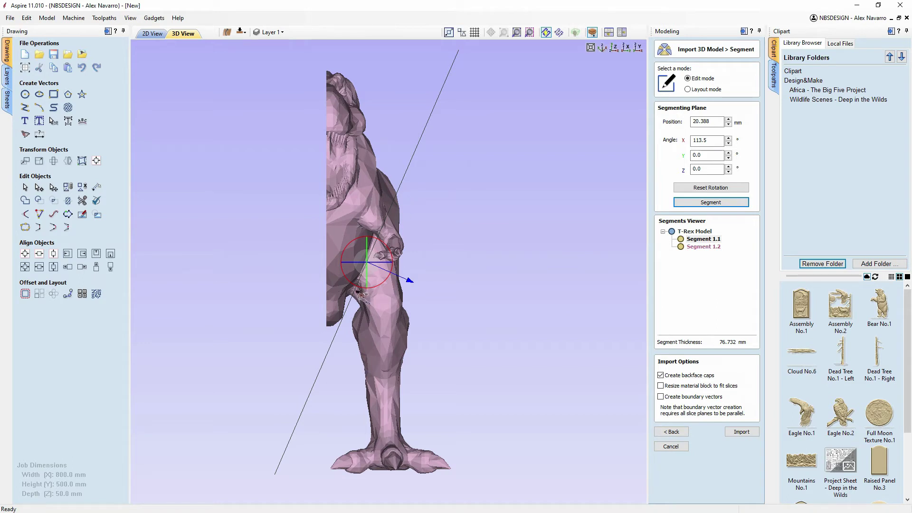
{"action": "mouse_move", "coordinate": [408, 279]}
{"action": "left_mouse_down"}
{"action": "mouse_move", "coordinate": [388, 283]}
{"action": "mouse_move", "coordinate": [407, 289]}
{"action": "left_mouse_up"}
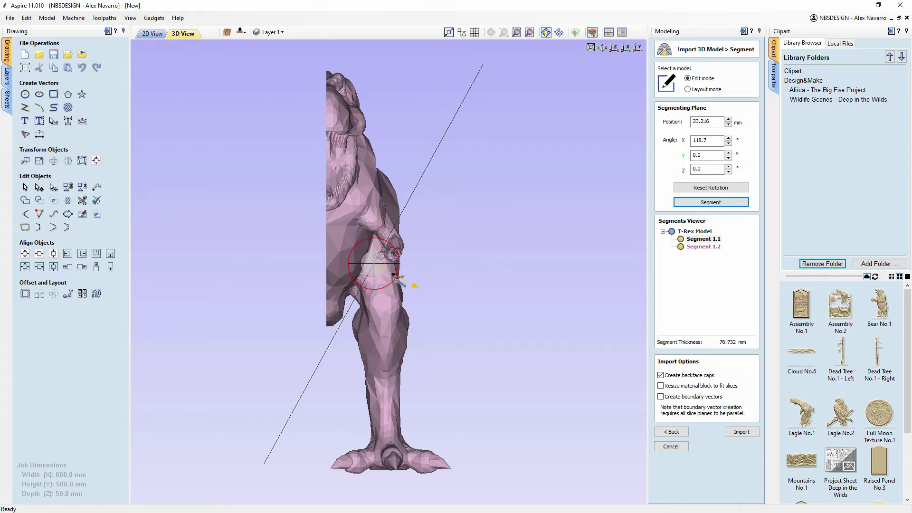
{"action": "left_click_drag", "start_coordinate": [516, 309], "coordinate": [455, 405]}
{"action": "left_click_drag", "start_coordinate": [270, 489], "coordinate": [405, 448]}
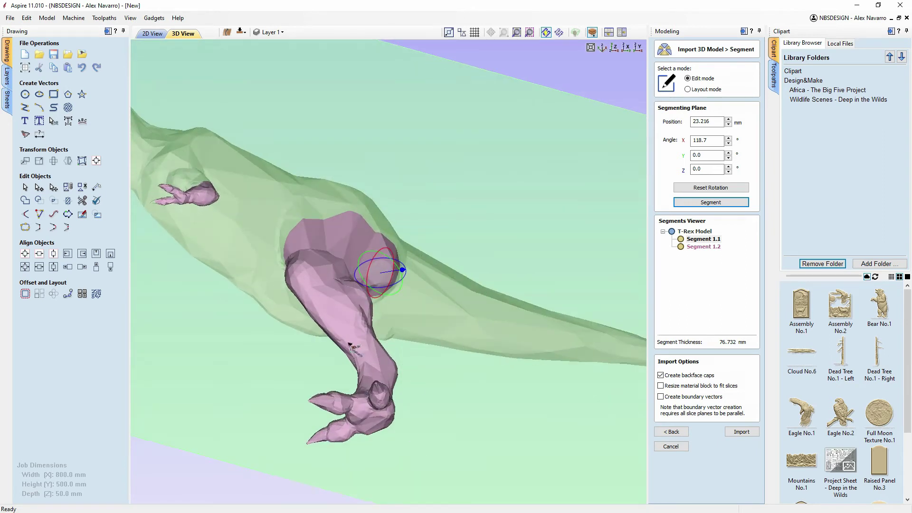
{"action": "left_click_drag", "start_coordinate": [626, 84], "coordinate": [450, 217]}
{"action": "scroll", "coordinate": [494, 459], "scroll_direction": "down", "scroll_amount": 3}
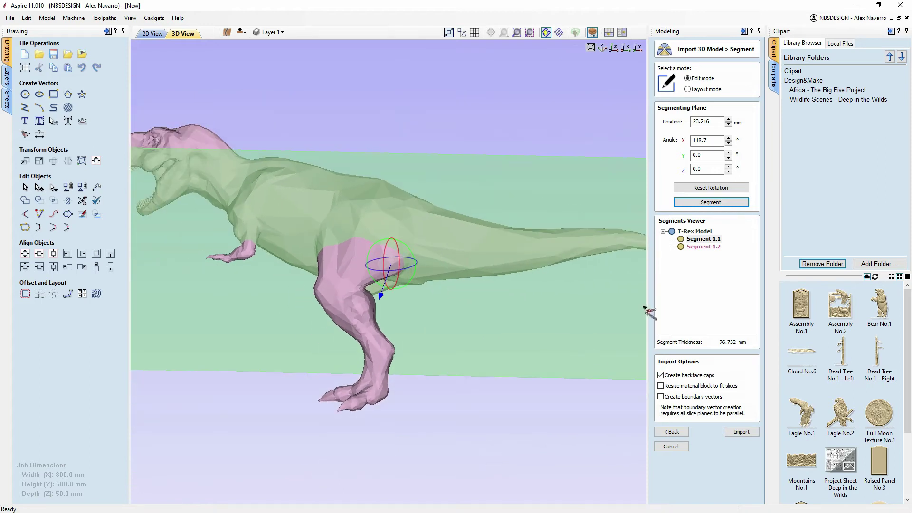
- Display the segment options of the whole T-Rex Model, including Delete children, and dismiss them
{"action": "left_click", "coordinate": [696, 231]}
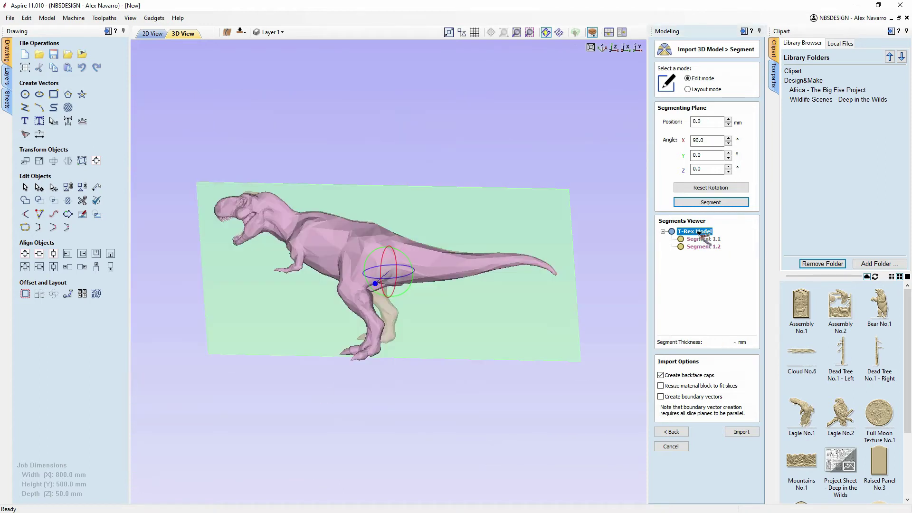
{"action": "right_click", "coordinate": [697, 233]}
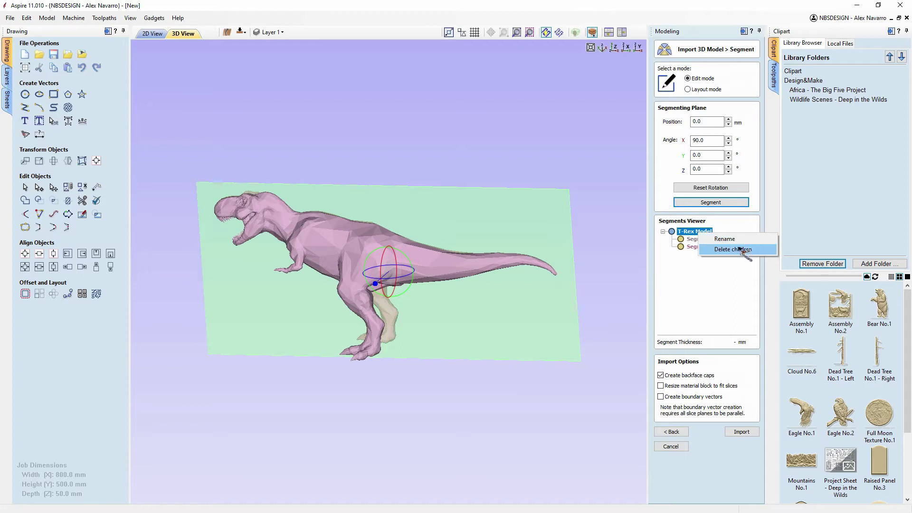
{"action": "left_click", "coordinate": [730, 292]}
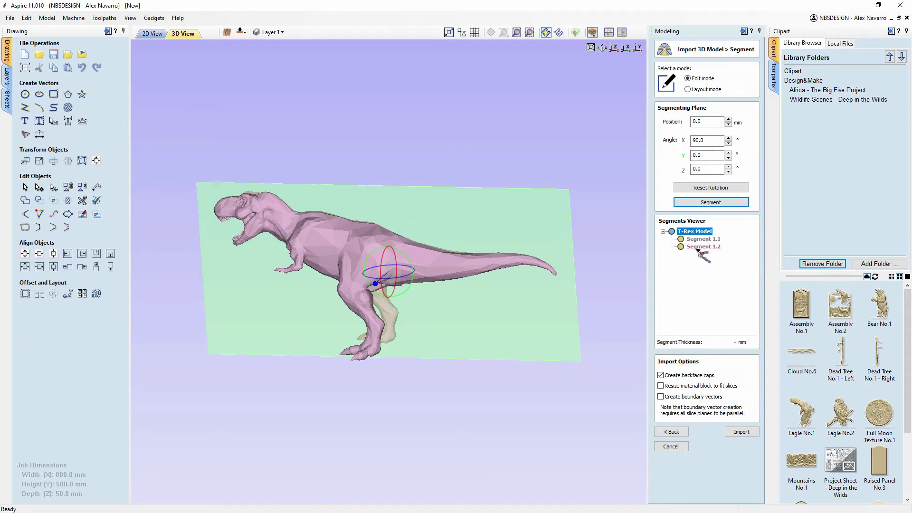
- Inspect Segment 1.1 and Segment 1.2 edge-on to see how each half sits against its segmenting plane
{"action": "left_click", "coordinate": [702, 239]}
{"action": "left_click_drag", "start_coordinate": [394, 430], "coordinate": [398, 332]}
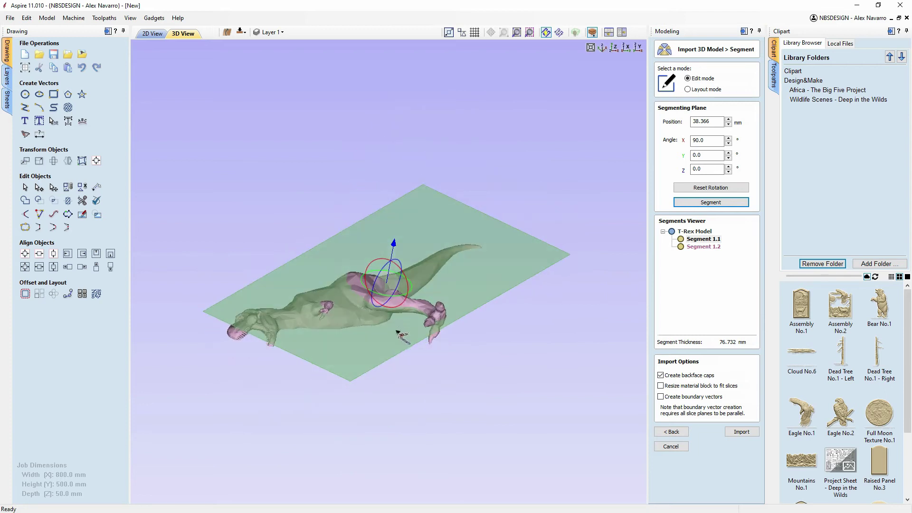
{"action": "scroll", "coordinate": [447, 338], "scroll_direction": "up", "scroll_amount": 3}
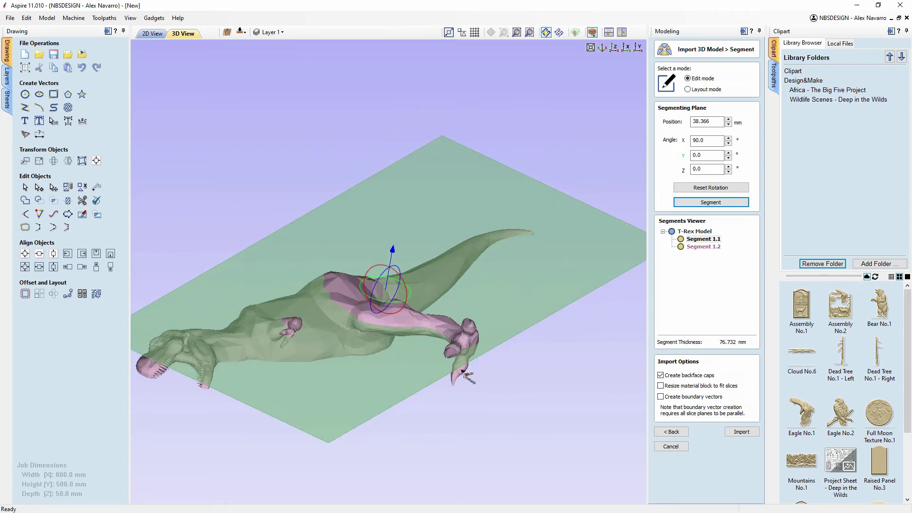
{"action": "left_click_drag", "start_coordinate": [495, 418], "coordinate": [601, 261]}
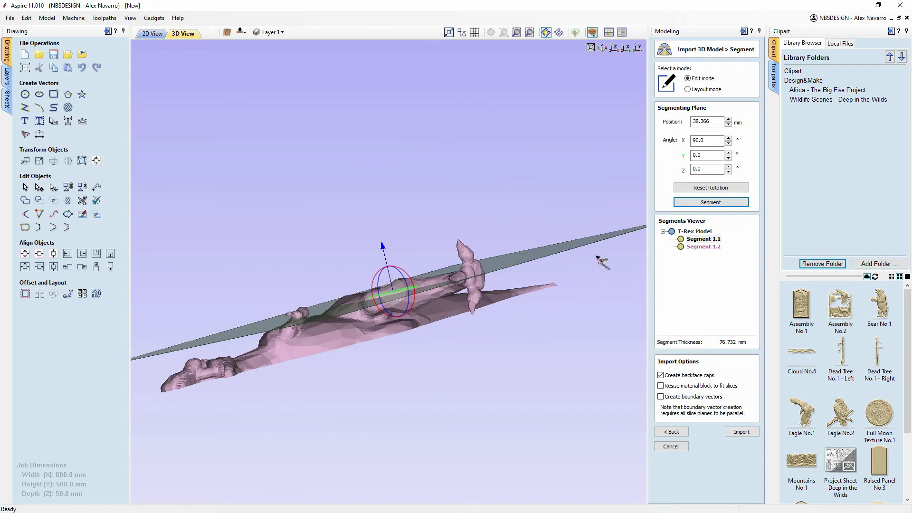
{"action": "left_click", "coordinate": [703, 246]}
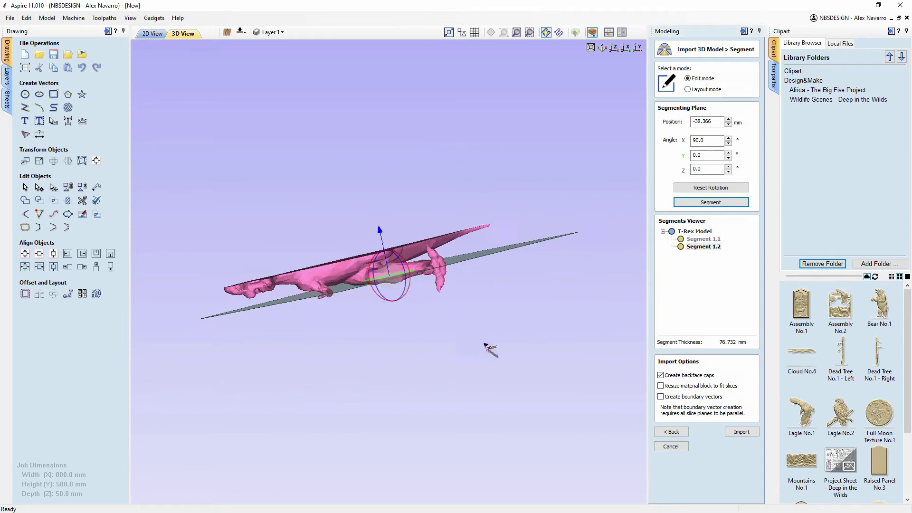
{"action": "left_click_drag", "start_coordinate": [489, 346], "coordinate": [570, 294]}
- Tilt Segment 1.1's segmenting plane to about 114.1° in X at position 23.351 mm and cut the leg and arm off the body
{"action": "left_click", "coordinate": [703, 238]}
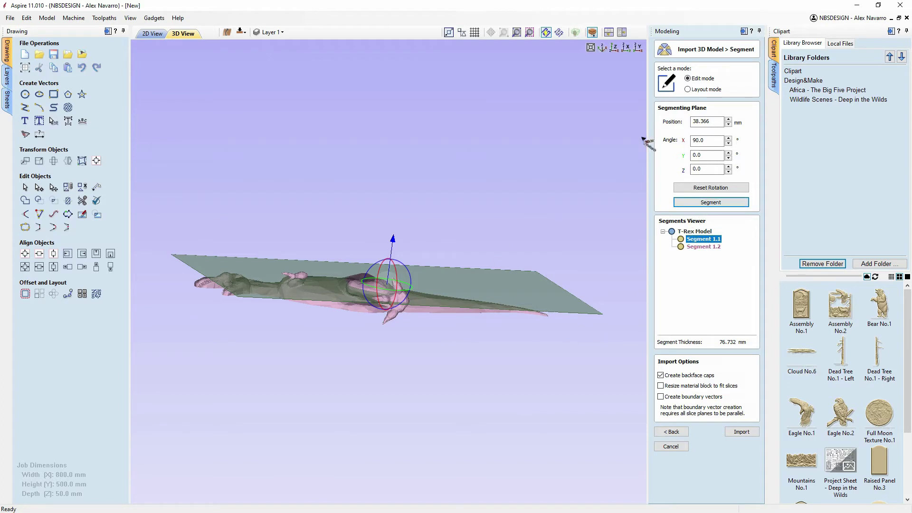
{"action": "left_click", "coordinate": [638, 47]}
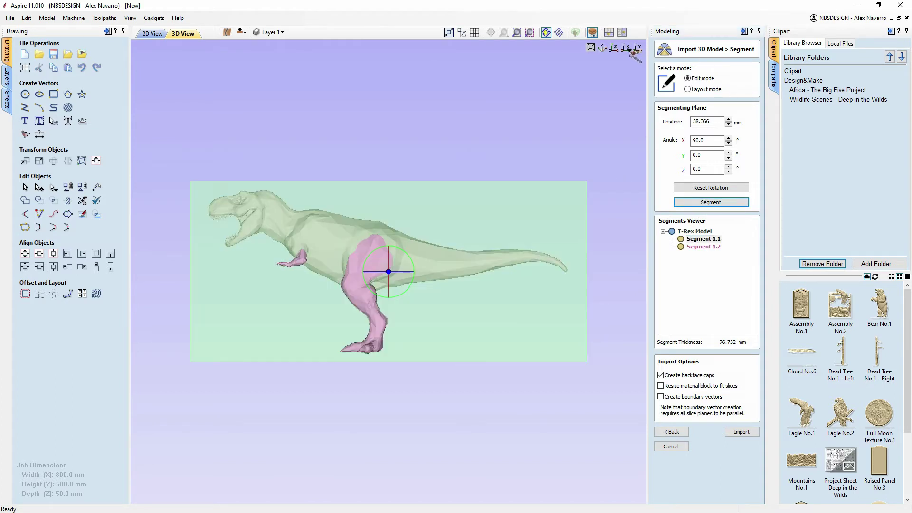
{"action": "left_click", "coordinate": [627, 48]}
{"action": "left_click_drag", "start_coordinate": [421, 271], "coordinate": [395, 281]}
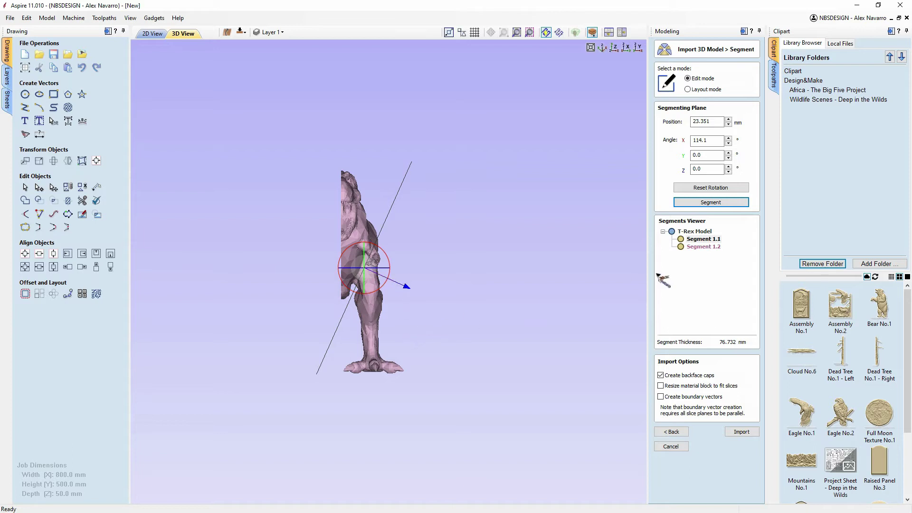
{"action": "left_click_drag", "start_coordinate": [471, 331], "coordinate": [522, 209]}
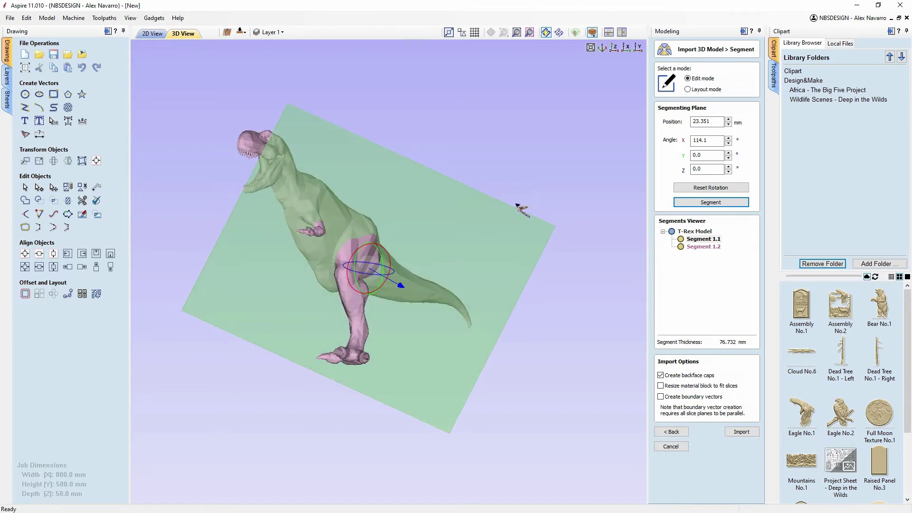
{"action": "left_click_drag", "start_coordinate": [518, 405], "coordinate": [551, 365]}
{"action": "left_click", "coordinate": [711, 202]}
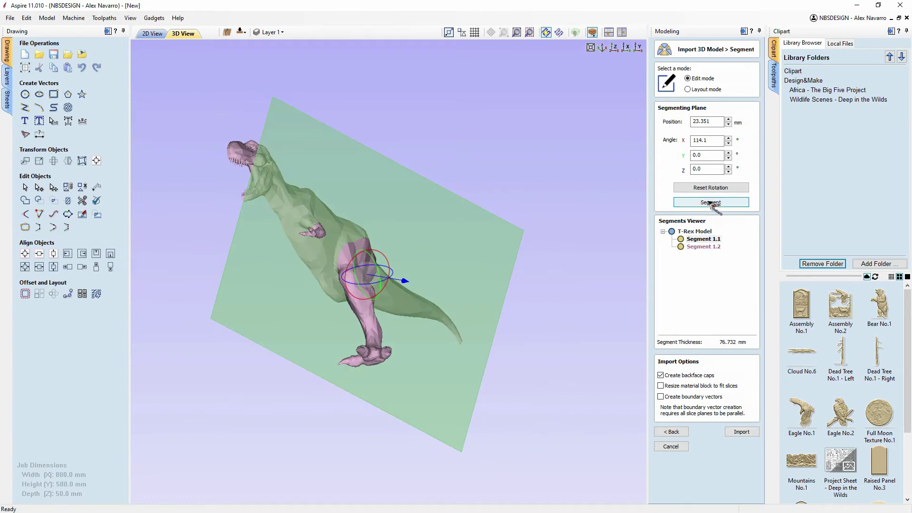
{"action": "left_click", "coordinate": [711, 203]}
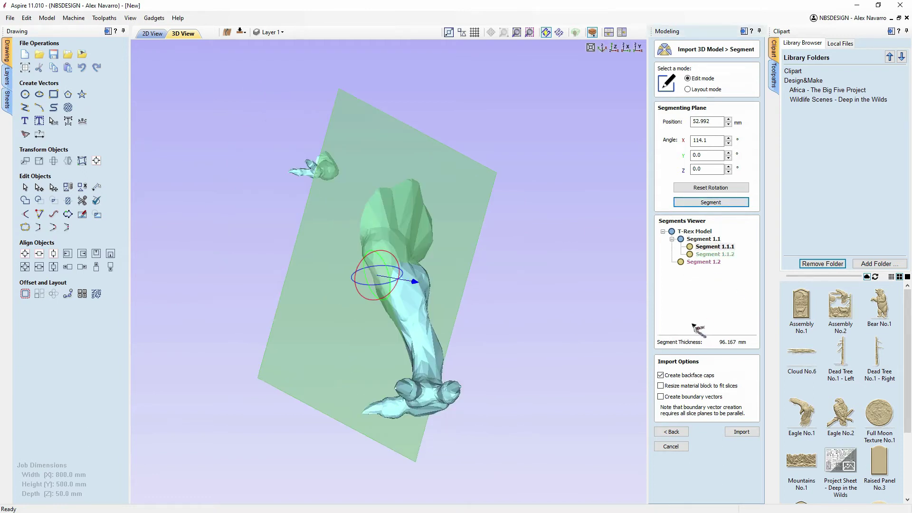
- Inspect the separated leg and arm, Segment 1.2 and the body in Segment 1.1.2 from several angles
{"action": "left_click_drag", "start_coordinate": [484, 330], "coordinate": [502, 309]}
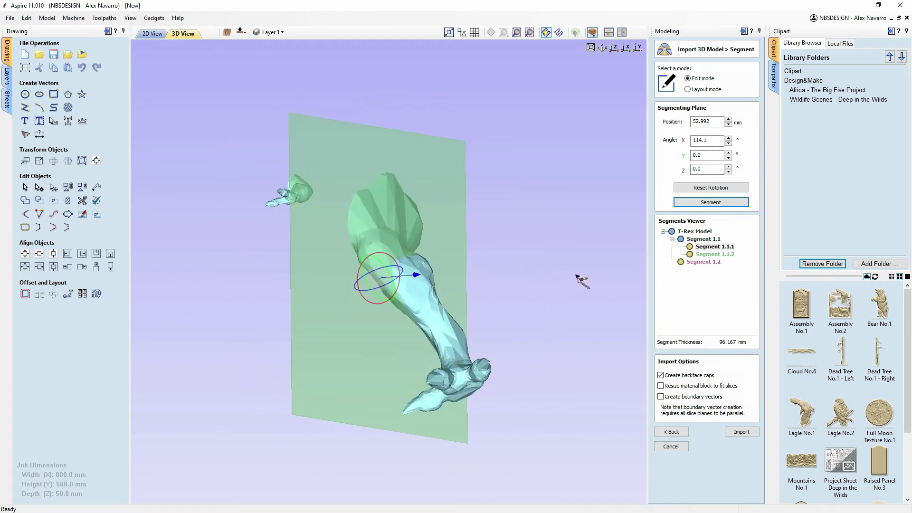
{"action": "left_click", "coordinate": [703, 262]}
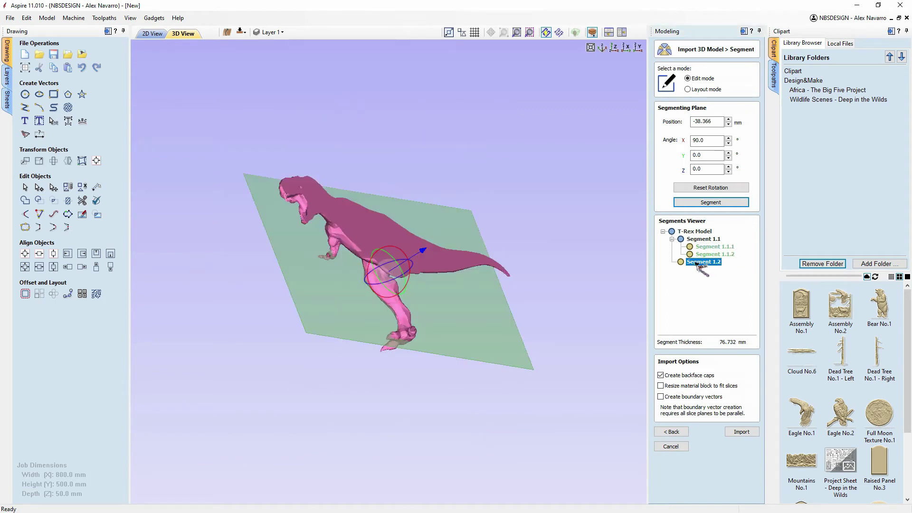
{"action": "left_click_drag", "start_coordinate": [261, 322], "coordinate": [314, 332]}
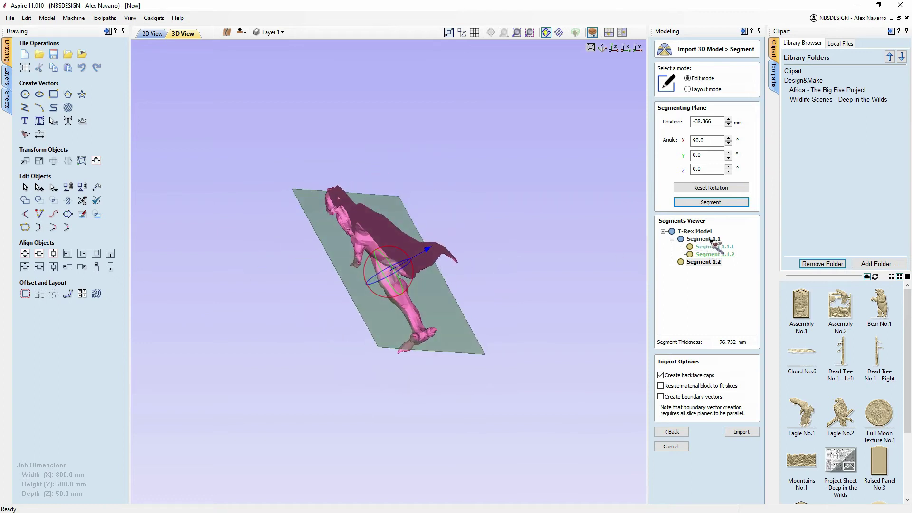
{"action": "left_click", "coordinate": [708, 256]}
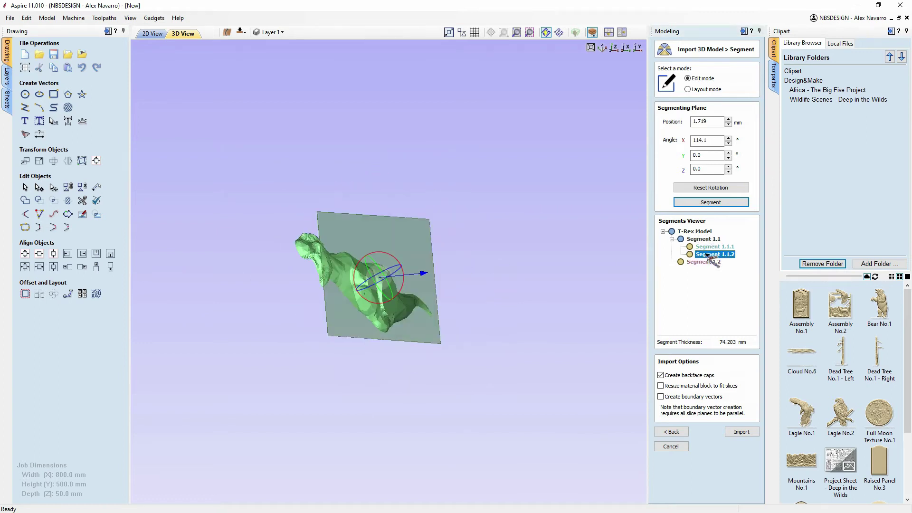
{"action": "left_click_drag", "start_coordinate": [554, 308], "coordinate": [465, 334]}
- Rename the leg-and-arm Segment 1.1.1 to "Perna" and the body Segment 1.1.2 to "Corpo top"
{"action": "left_click_drag", "start_coordinate": [709, 252], "coordinate": [741, 262]}
{"action": "type", "text": "Corpo"}
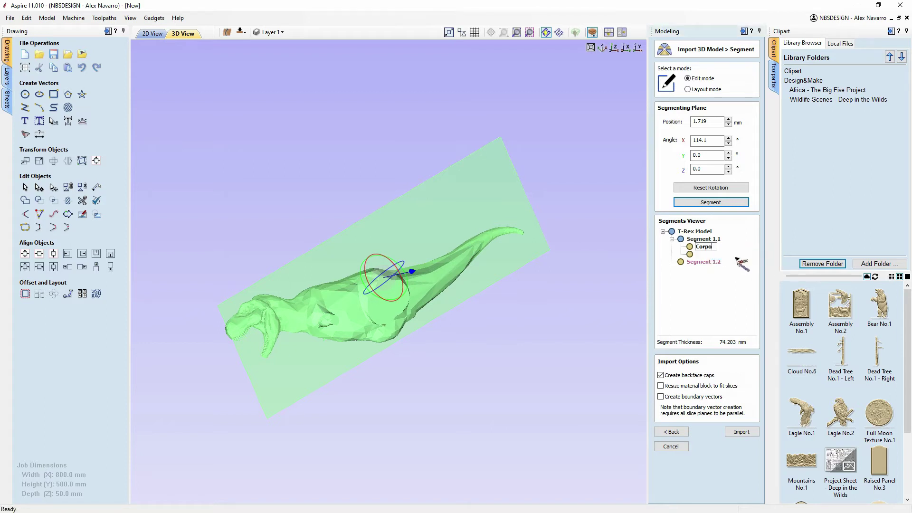
{"action": "left_click", "coordinate": [734, 255]}
{"action": "mouse_move", "coordinate": [737, 260]}
{"action": "left_mouse_down"}
{"action": "mouse_move", "coordinate": [647, 298]}
{"action": "mouse_move", "coordinate": [708, 259]}
{"action": "mouse_move", "coordinate": [707, 247]}
{"action": "mouse_move", "coordinate": [739, 261]}
{"action": "left_mouse_up"}
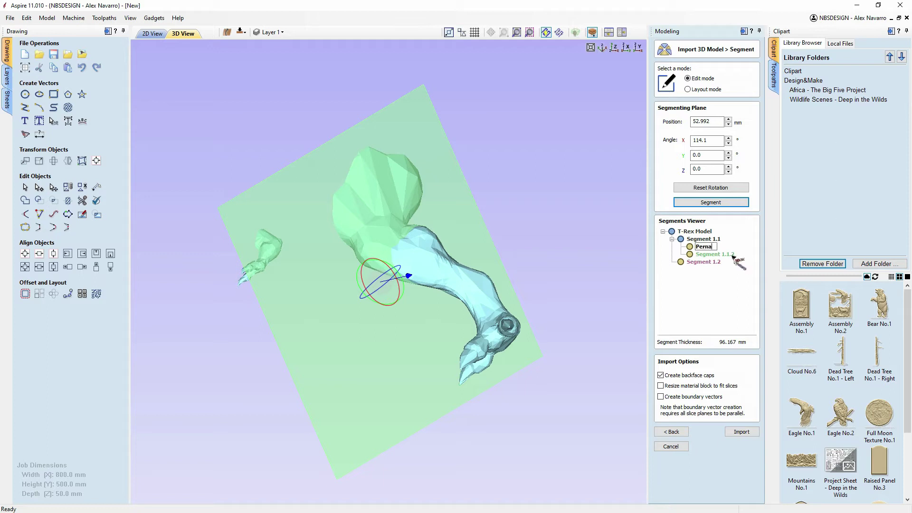
{"action": "left_click_drag", "start_coordinate": [732, 256], "coordinate": [715, 258]}
{"action": "right_click", "coordinate": [717, 259]}
{"action": "left_click", "coordinate": [739, 264]}
{"action": "type", "text": "Corpo top"}
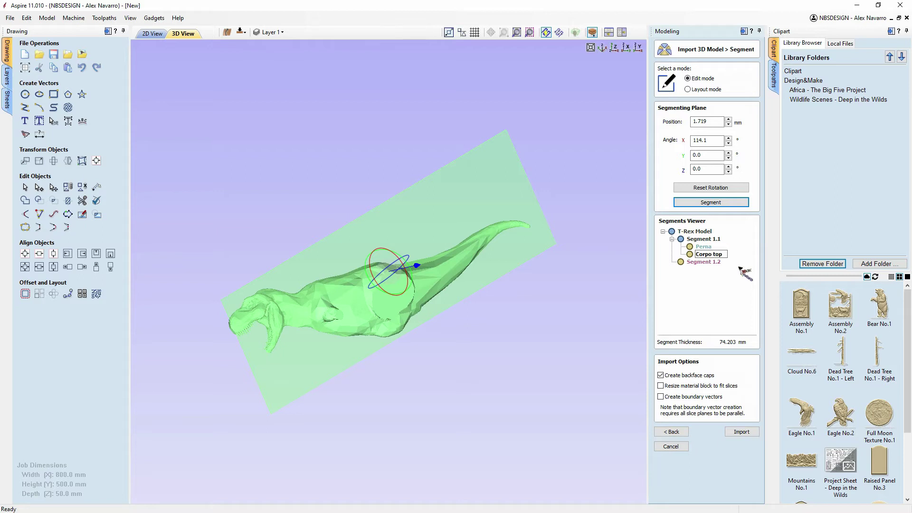
- Rename the opposite half of the T-Rex, Segment 1.2, to "Corpo btt"
{"action": "left_click", "coordinate": [702, 263]}
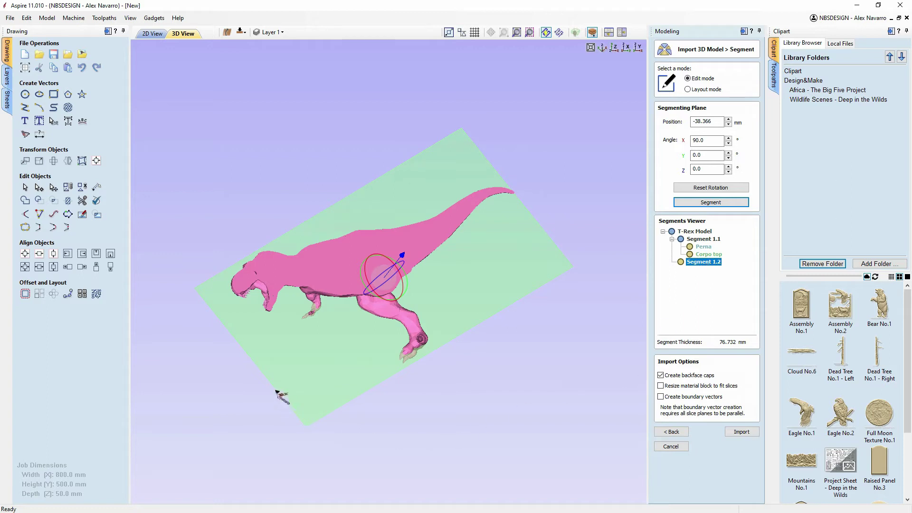
{"action": "left_click_drag", "start_coordinate": [244, 380], "coordinate": [386, 299]}
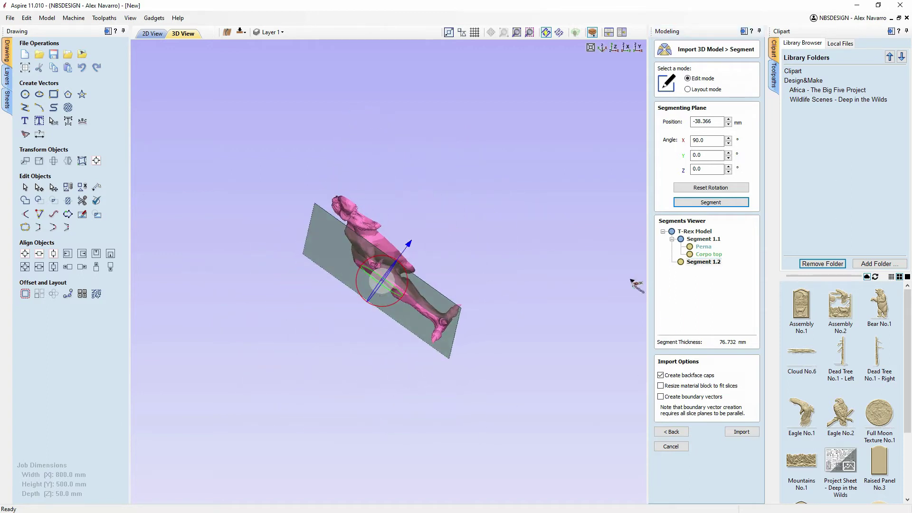
{"action": "right_click", "coordinate": [700, 264]}
{"action": "left_click", "coordinate": [719, 269]}
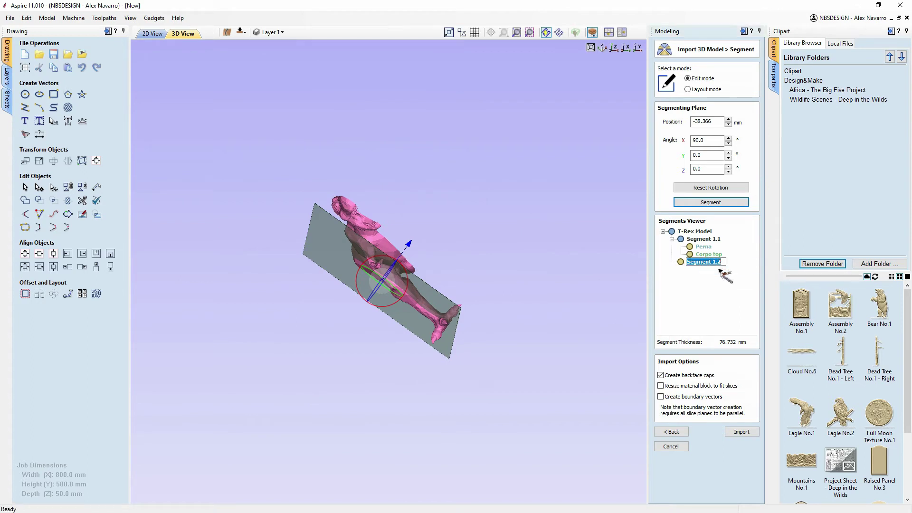
{"action": "type", "text": "Corpo btt"}
{"action": "key", "text": "Return"}
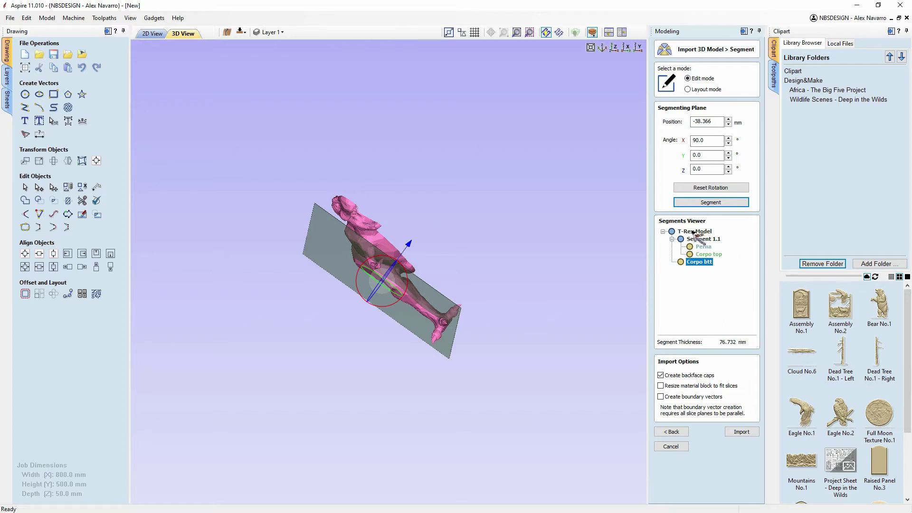
- Collapse the segment tree to examine the whole T-Rex with its colour-coded segments, and expand it again
{"action": "left_click", "coordinate": [663, 232]}
{"action": "left_click_drag", "start_coordinate": [591, 241], "coordinate": [335, 213]}
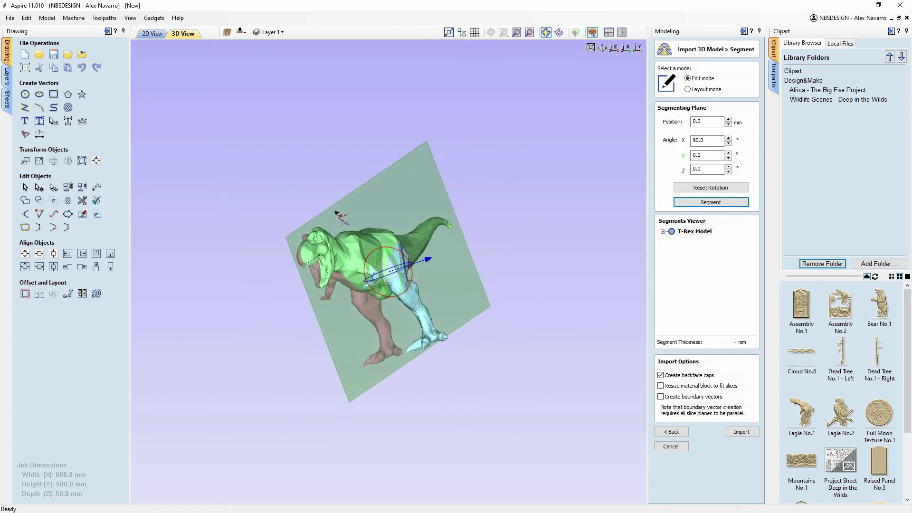
{"action": "scroll", "coordinate": [504, 225], "scroll_direction": "up", "scroll_amount": 5}
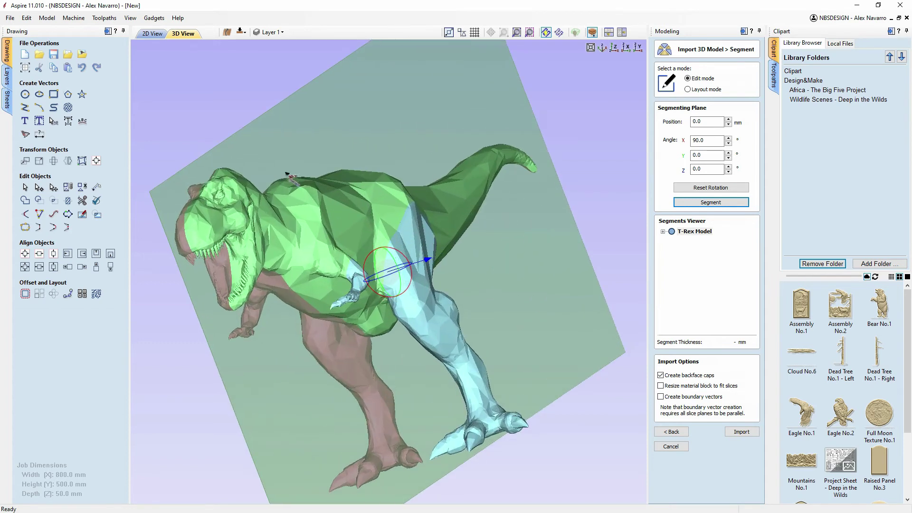
{"action": "left_click_drag", "start_coordinate": [605, 241], "coordinate": [272, 353]}
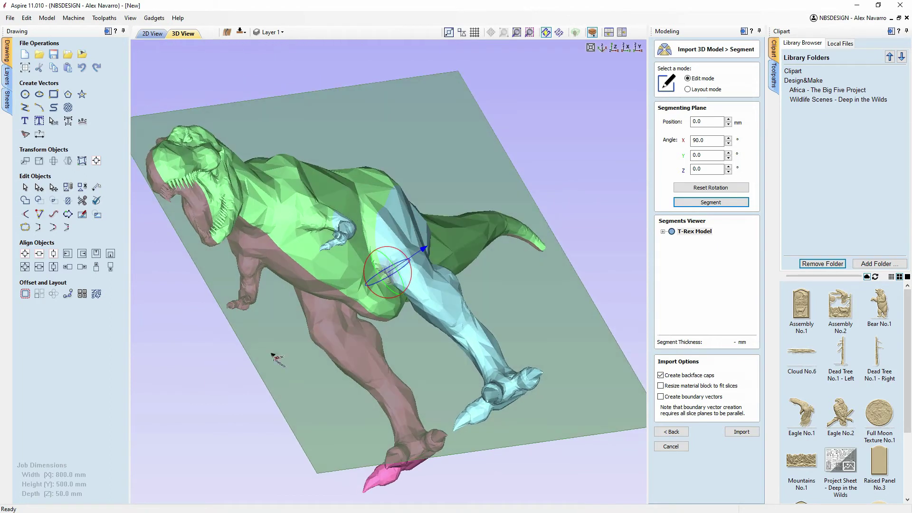
{"action": "left_click", "coordinate": [663, 232]}
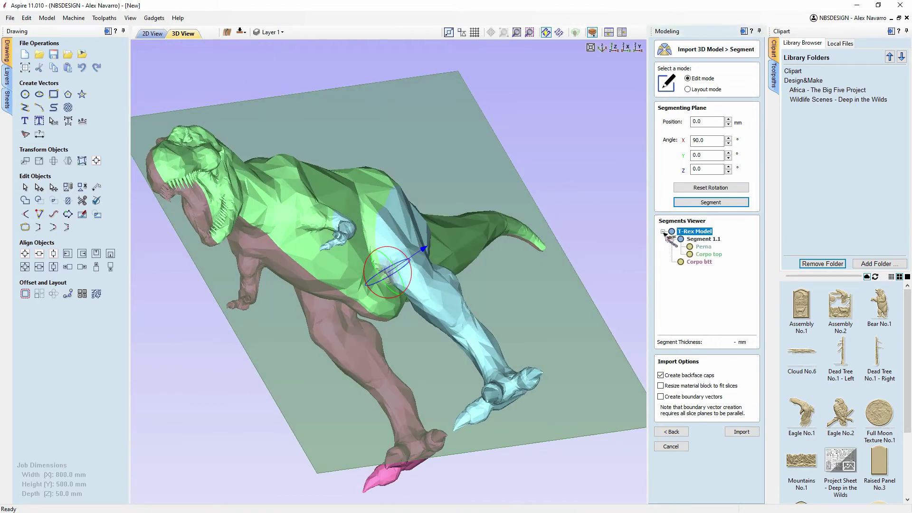
- Review Corpo btt, Segment 1.1, Perna and Corpo top one by one in the 3D view
{"action": "left_click", "coordinate": [699, 262]}
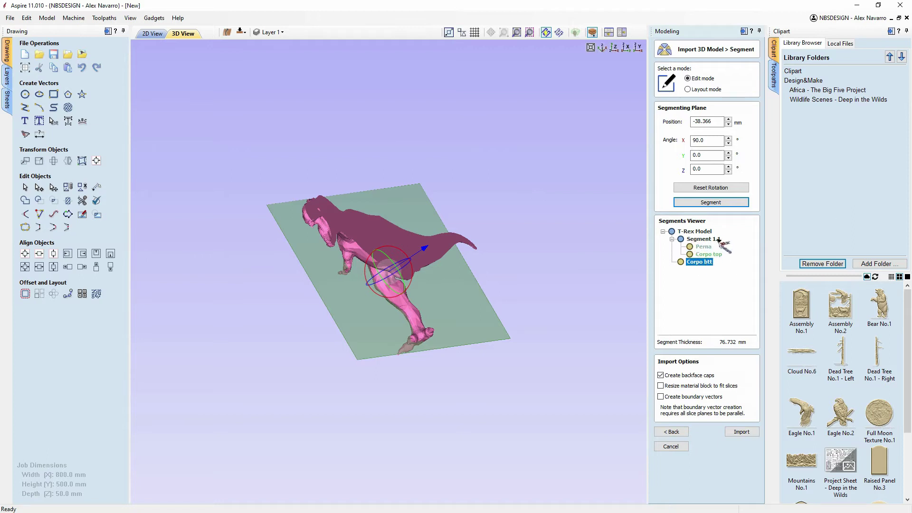
{"action": "left_click", "coordinate": [710, 240]}
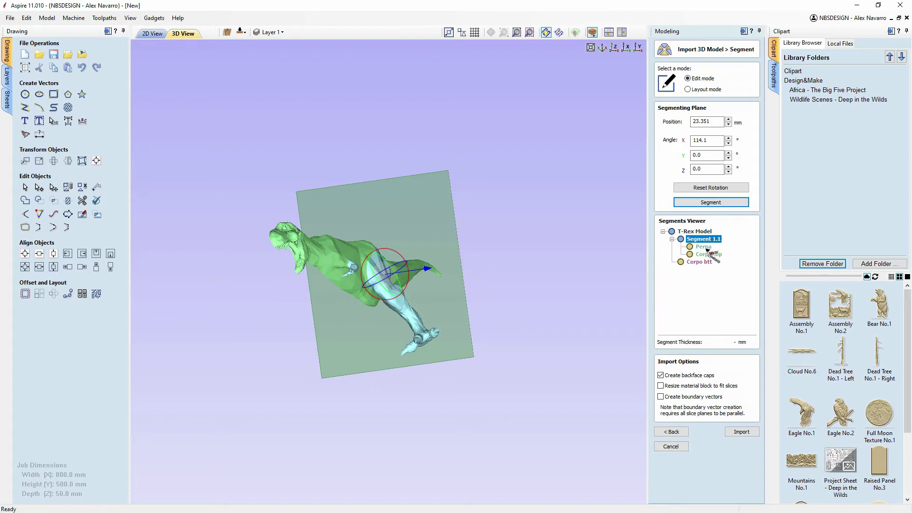
{"action": "left_click", "coordinate": [704, 247]}
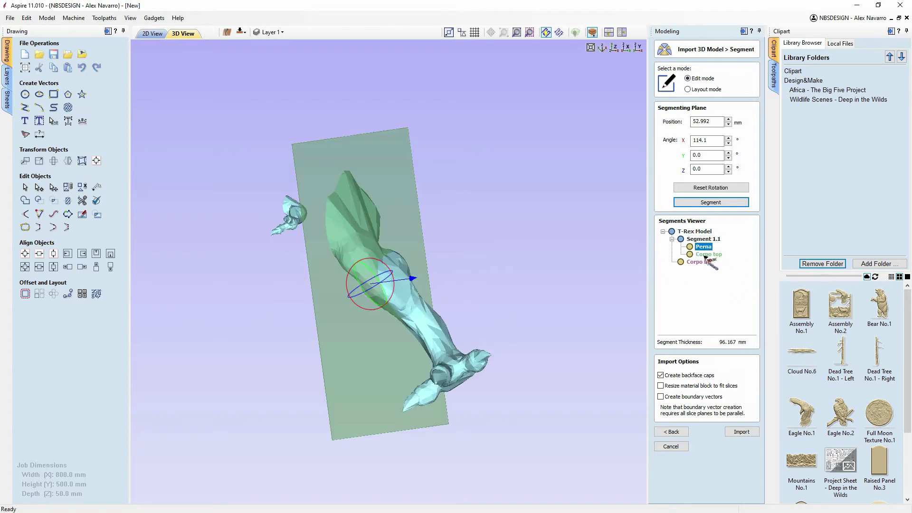
{"action": "left_click", "coordinate": [707, 254]}
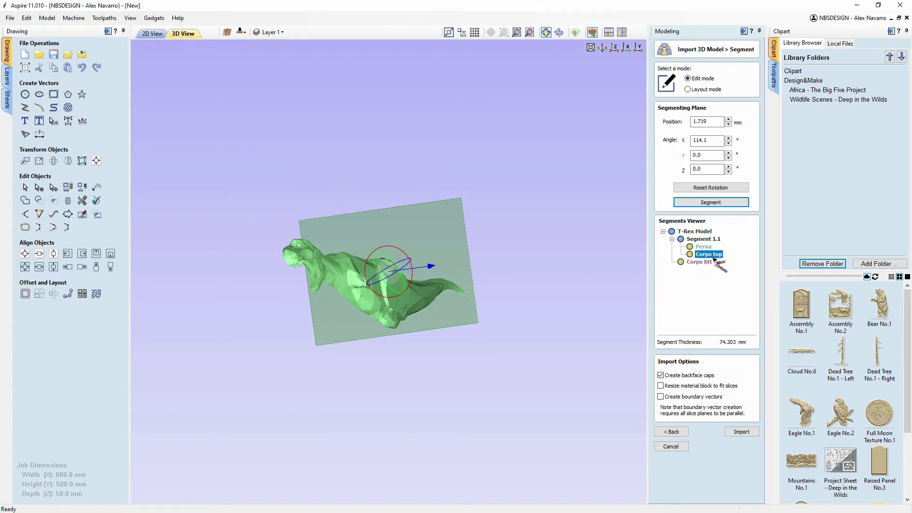
{"action": "scroll", "coordinate": [564, 331], "scroll_direction": "up", "scroll_amount": 3}
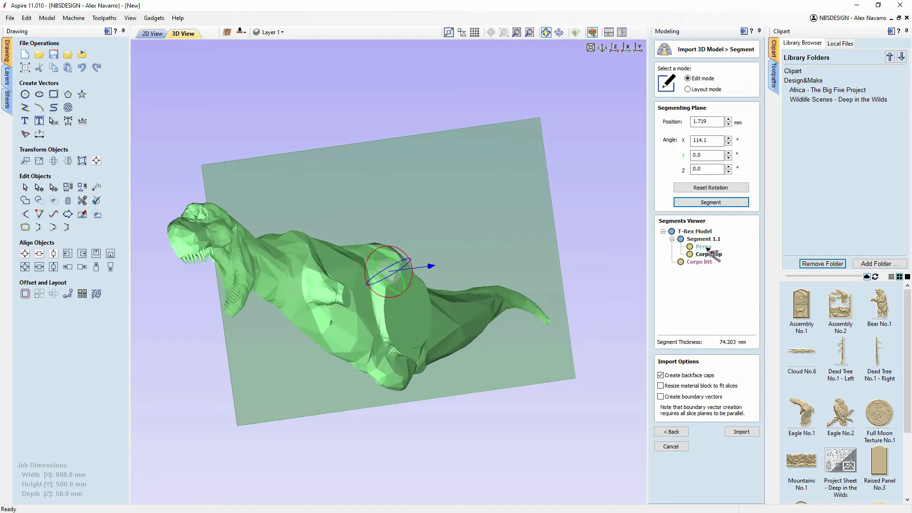
- Examine Perna along the X axis to see how its angled segmenting plane crosses the leg
{"action": "left_click", "coordinate": [706, 247]}
{"action": "left_click_drag", "start_coordinate": [523, 244], "coordinate": [574, 242]}
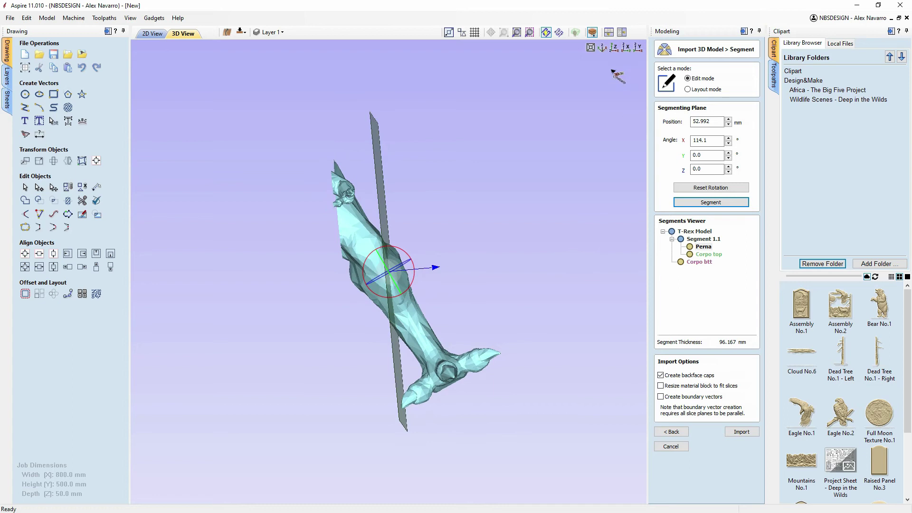
{"action": "left_click", "coordinate": [638, 48]}
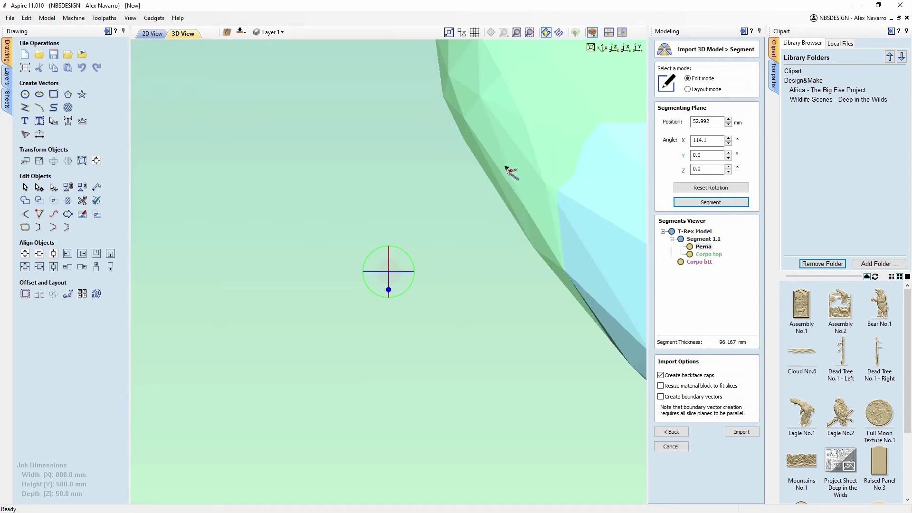
{"action": "left_click_drag", "start_coordinate": [507, 168], "coordinate": [616, 76]}
{"action": "left_click", "coordinate": [628, 49]}
{"action": "scroll", "coordinate": [482, 197], "scroll_direction": "up", "scroll_amount": 3}
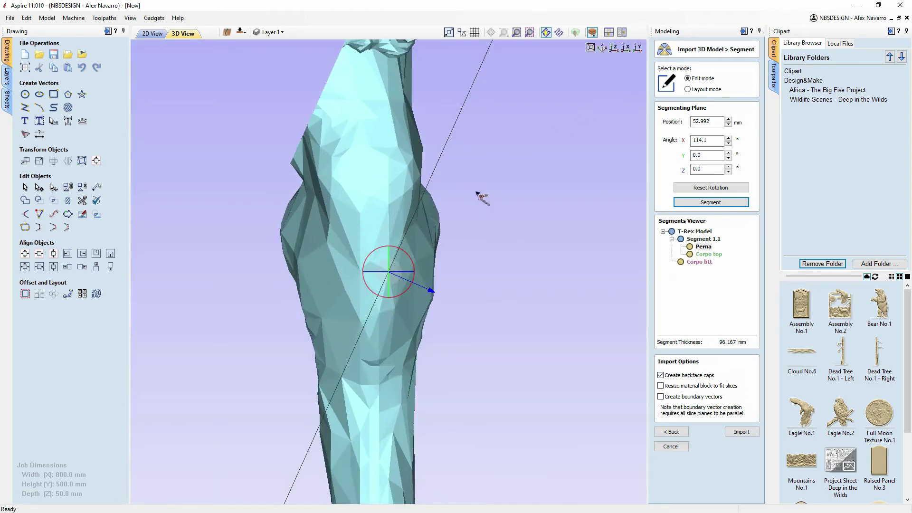
{"action": "scroll", "coordinate": [487, 265], "scroll_direction": "down", "scroll_amount": 3}
{"action": "scroll", "coordinate": [488, 265], "scroll_direction": "up", "scroll_amount": 1}
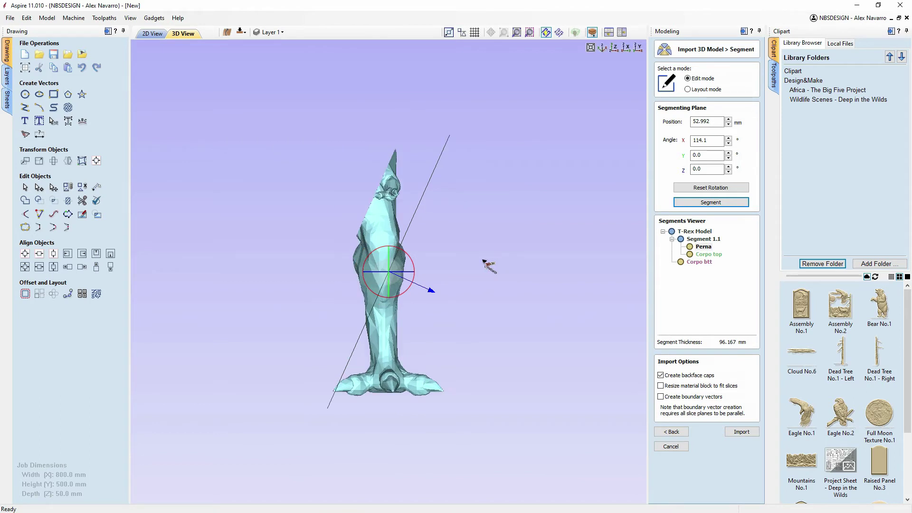
- Reset the rotation of Perna's segmenting plane, place it at -77.397 mm across the lower leg and cut off the foot
{"action": "left_click_drag", "start_coordinate": [431, 292], "coordinate": [484, 260]}
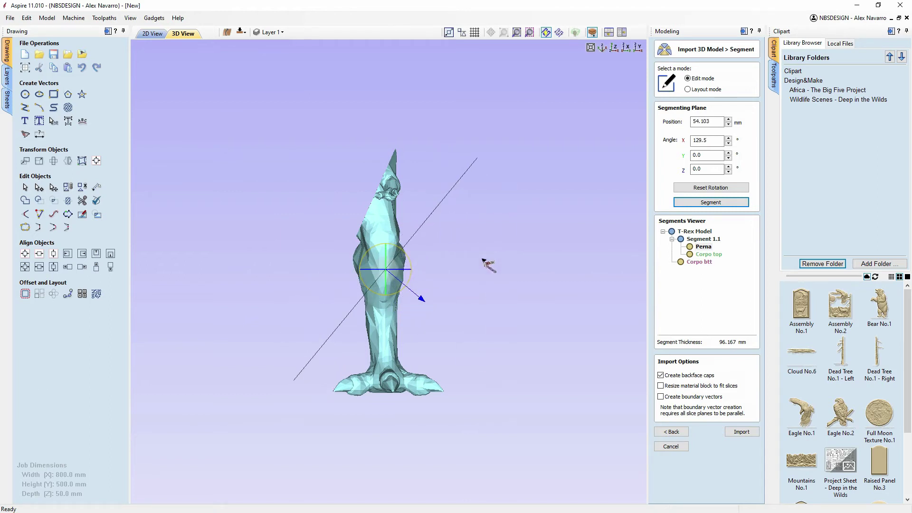
{"action": "left_click", "coordinate": [711, 187]}
{"action": "left_click_drag", "start_coordinate": [389, 228], "coordinate": [374, 338]}
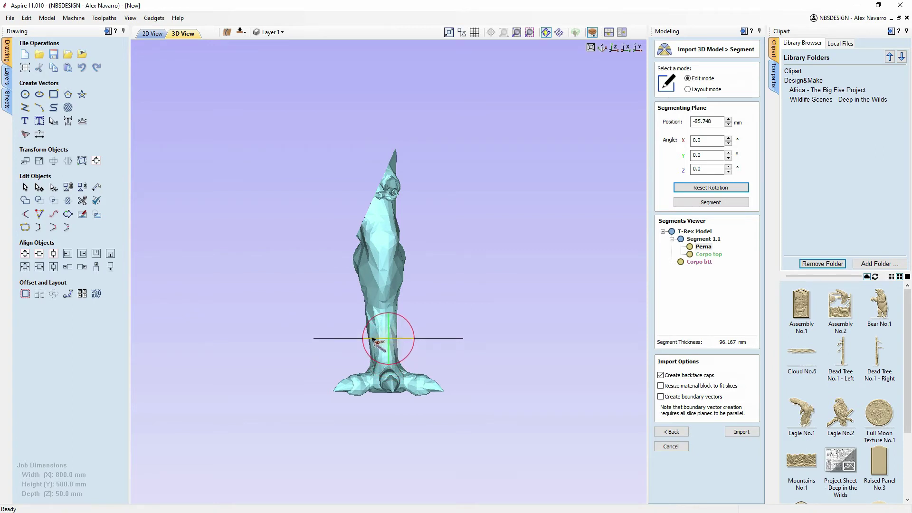
{"action": "left_click_drag", "start_coordinate": [374, 339], "coordinate": [382, 318]}
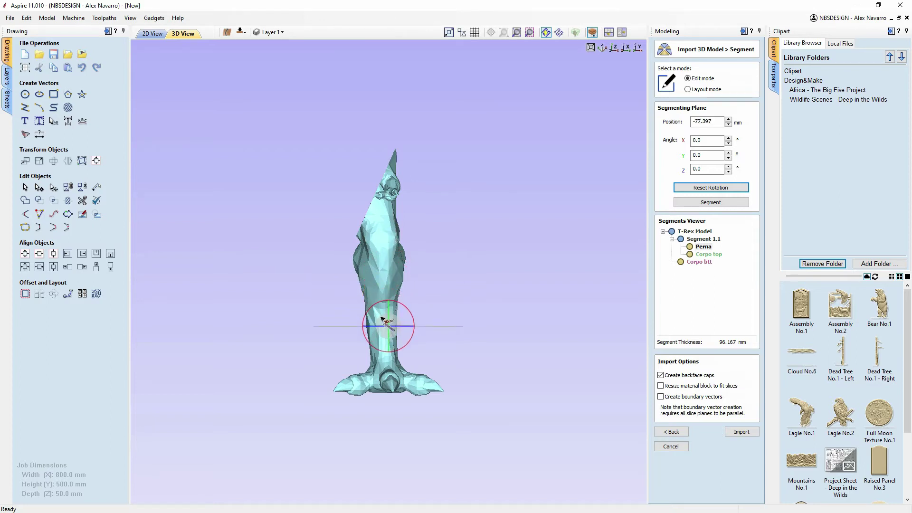
{"action": "left_click_drag", "start_coordinate": [553, 247], "coordinate": [487, 252]}
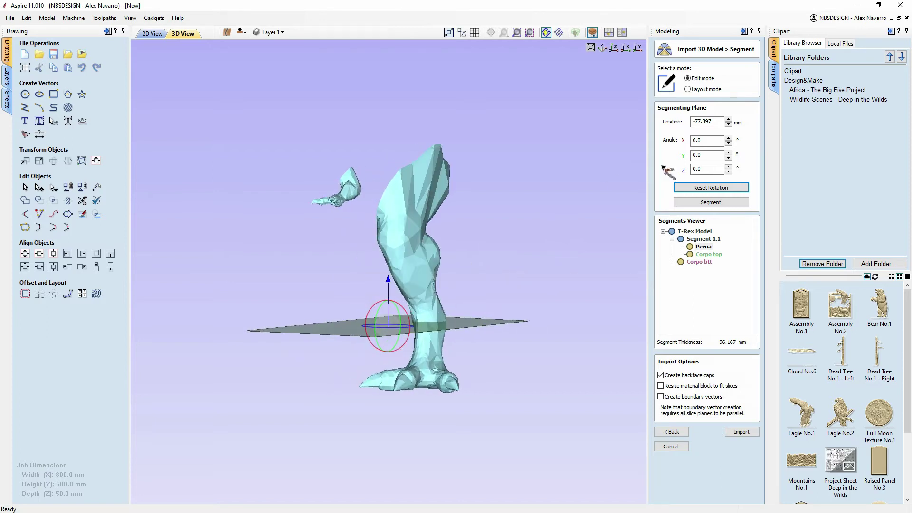
{"action": "left_click", "coordinate": [711, 203]}
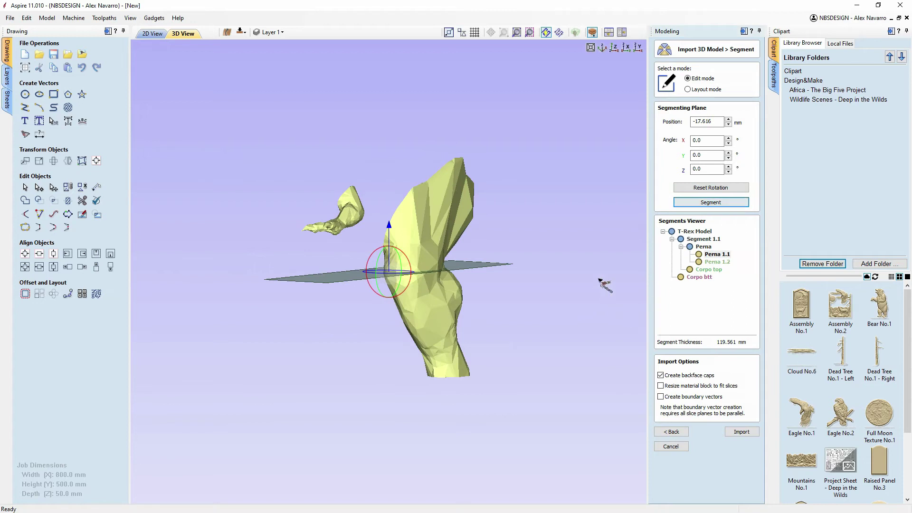
- Rename the foot segment Perna 1.2 to "pé top"
{"action": "left_click_drag", "start_coordinate": [550, 311], "coordinate": [589, 299]}
{"action": "mouse_move", "coordinate": [703, 261]}
{"action": "left_mouse_down"}
{"action": "mouse_move", "coordinate": [727, 270]}
{"action": "mouse_move", "coordinate": [709, 271]}
{"action": "mouse_move", "coordinate": [720, 267]}
{"action": "left_mouse_up"}
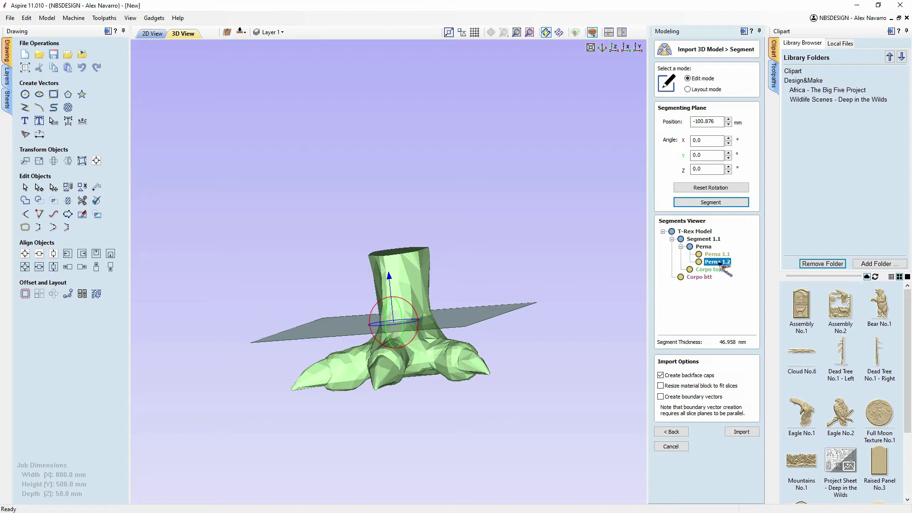
{"action": "right_click", "coordinate": [719, 264]}
{"action": "left_click", "coordinate": [734, 269]}
{"action": "type", "text": "p"}
{"action": "left_click_drag", "start_coordinate": [734, 272], "coordinate": [713, 264]}
- Examine Perna 1.1 from several angles and edge-on to its segmenting plane to see how the arm sits against the leg
{"action": "left_click", "coordinate": [712, 255]}
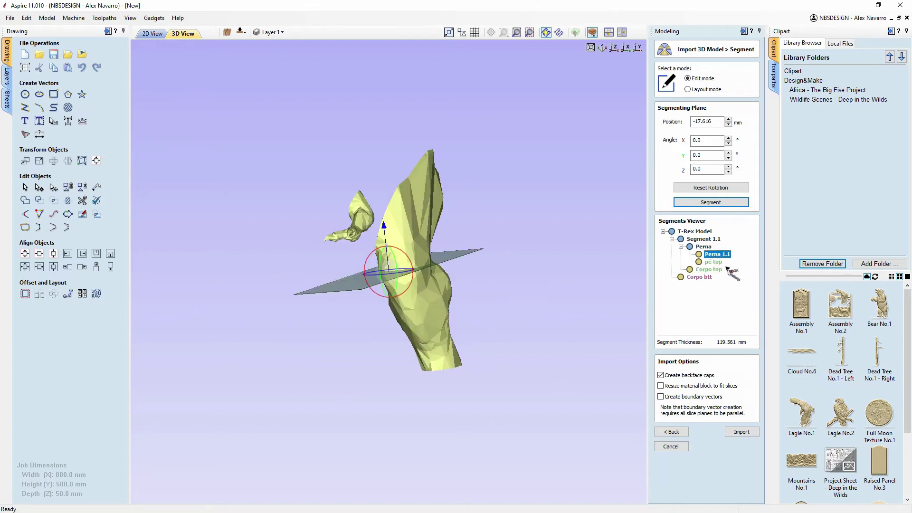
{"action": "left_click_drag", "start_coordinate": [494, 312], "coordinate": [583, 248]}
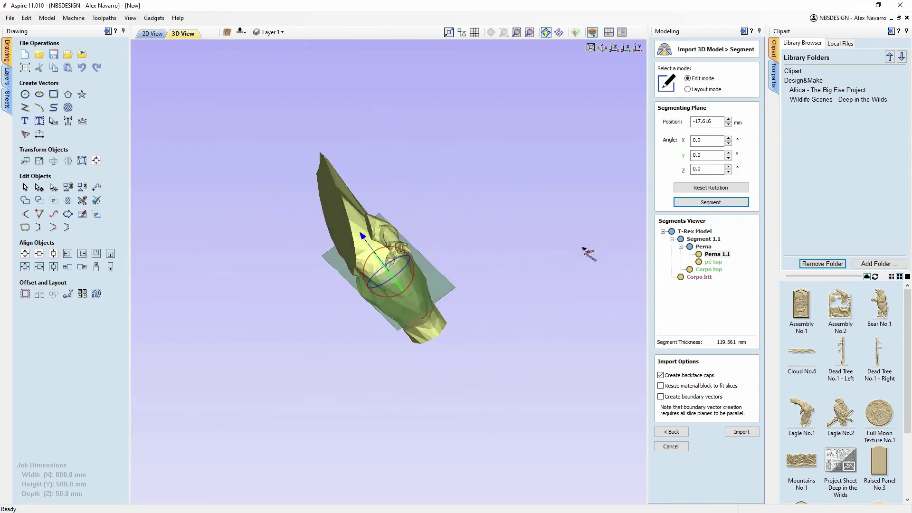
{"action": "left_click_drag", "start_coordinate": [294, 367], "coordinate": [297, 286]}
{"action": "left_click_drag", "start_coordinate": [554, 335], "coordinate": [466, 402]}
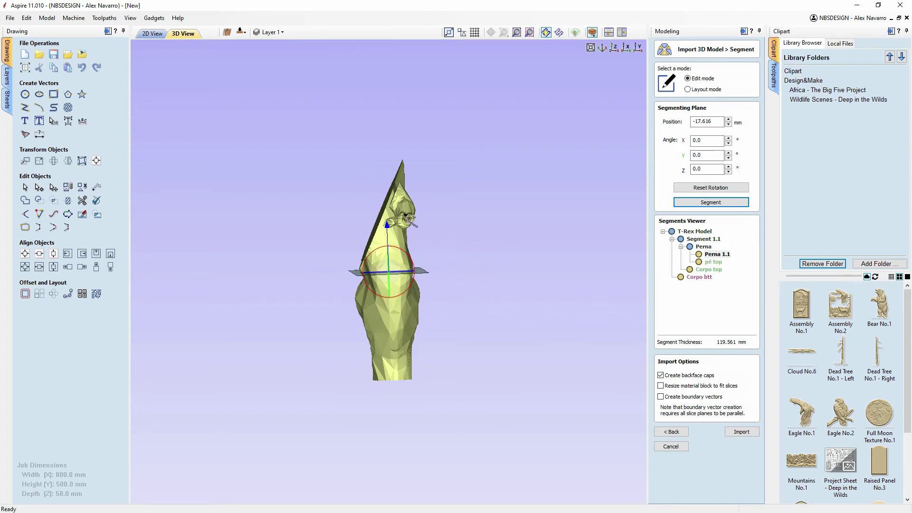
{"action": "left_click_drag", "start_coordinate": [446, 310], "coordinate": [442, 282]}
{"action": "left_click_drag", "start_coordinate": [457, 244], "coordinate": [529, 360]}
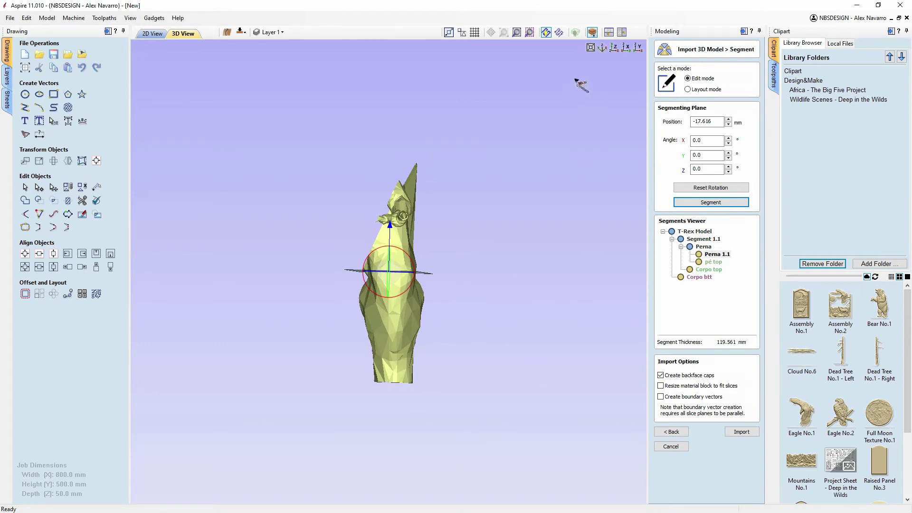
{"action": "scroll", "coordinate": [636, 51], "scroll_direction": "up", "scroll_amount": 5}
{"action": "scroll", "coordinate": [558, 190], "scroll_direction": "down", "scroll_amount": 4}
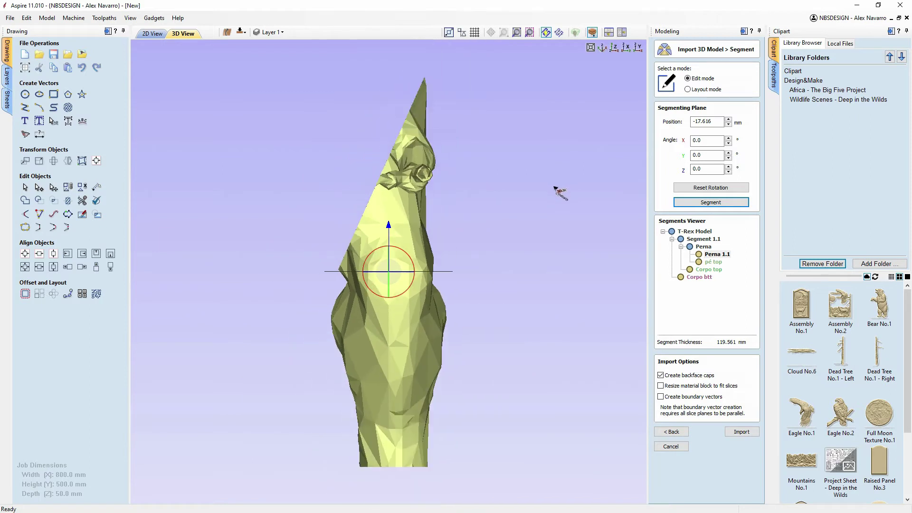
- Set the X angle of Perna 1.1's segmenting plane to 90° and place it at 35.832 mm, lengthwise through the leg
{"action": "scroll", "coordinate": [553, 190], "scroll_direction": "up", "scroll_amount": 1}
{"action": "left_click_drag", "start_coordinate": [712, 140], "coordinate": [690, 141]}
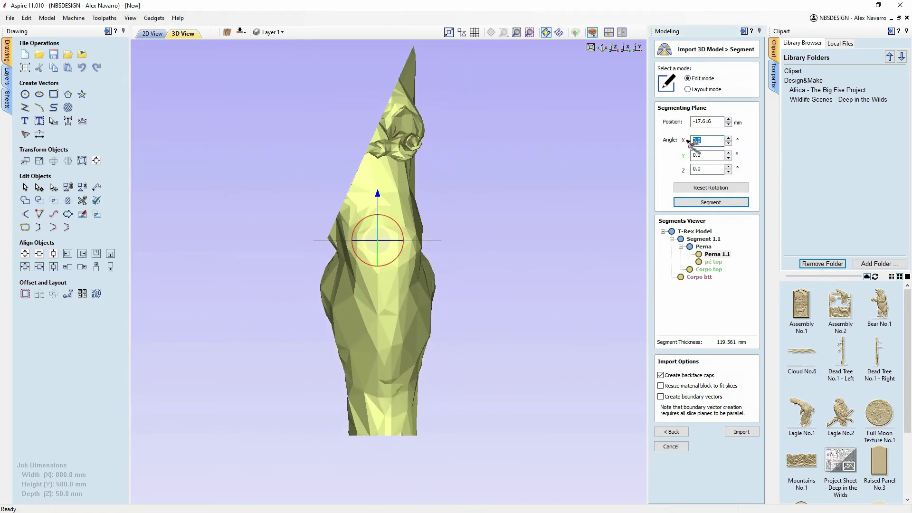
{"action": "left_click", "coordinate": [701, 168]}
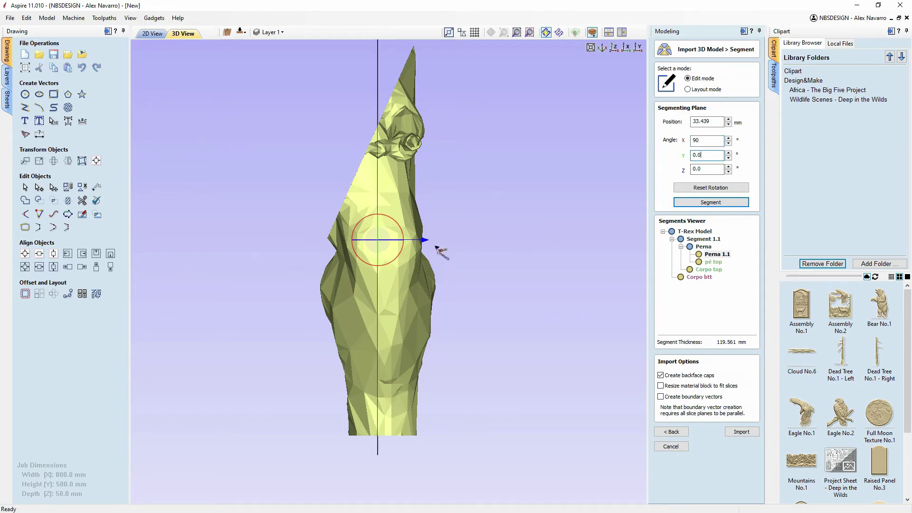
{"action": "left_click_drag", "start_coordinate": [427, 244], "coordinate": [434, 244]}
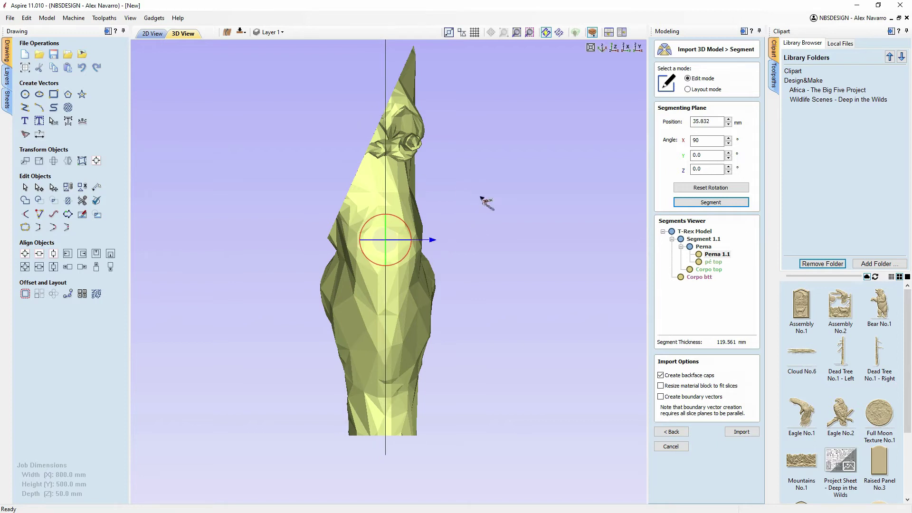
{"action": "left_click_drag", "start_coordinate": [560, 282], "coordinate": [525, 204]}
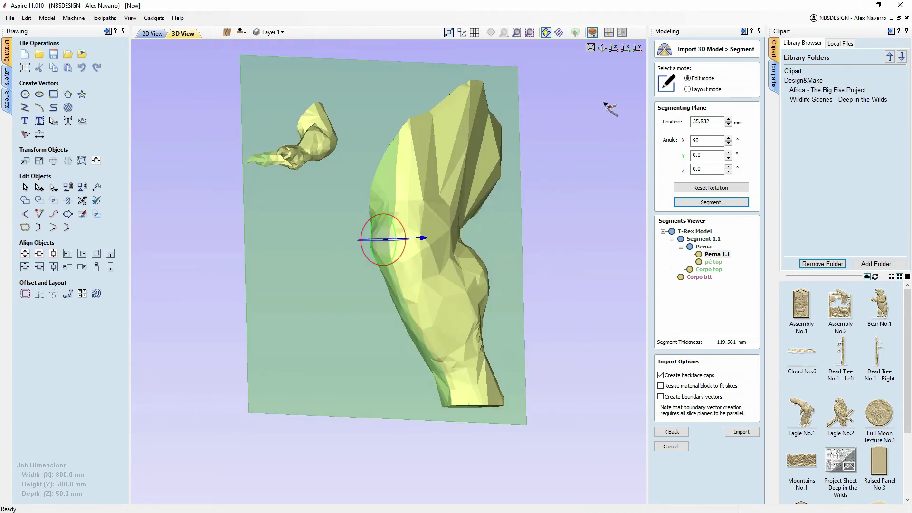
{"action": "left_click", "coordinate": [626, 47]}
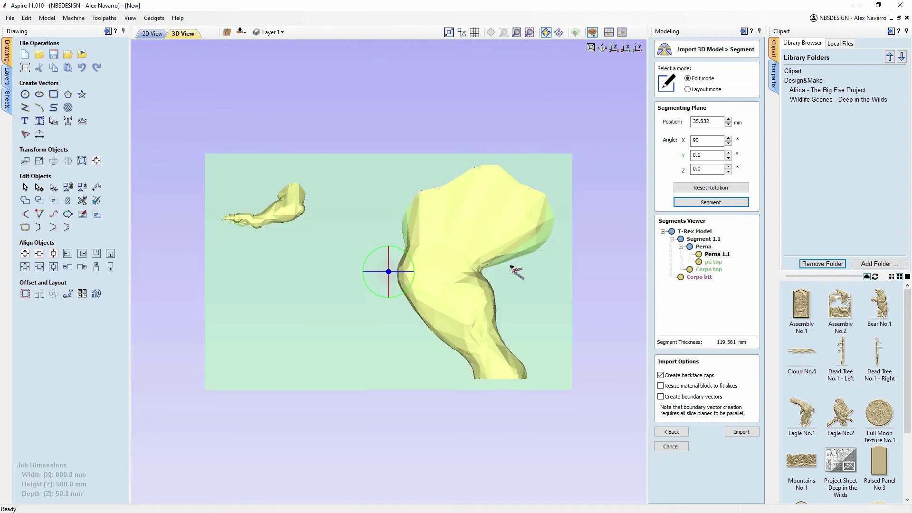
- Set the segmenting plane to X 0° and Y -90°, place it at 115.24 mm between arm and leg, and segment Perna 1.1
{"action": "left_click_drag", "start_coordinate": [711, 139], "coordinate": [680, 144]}
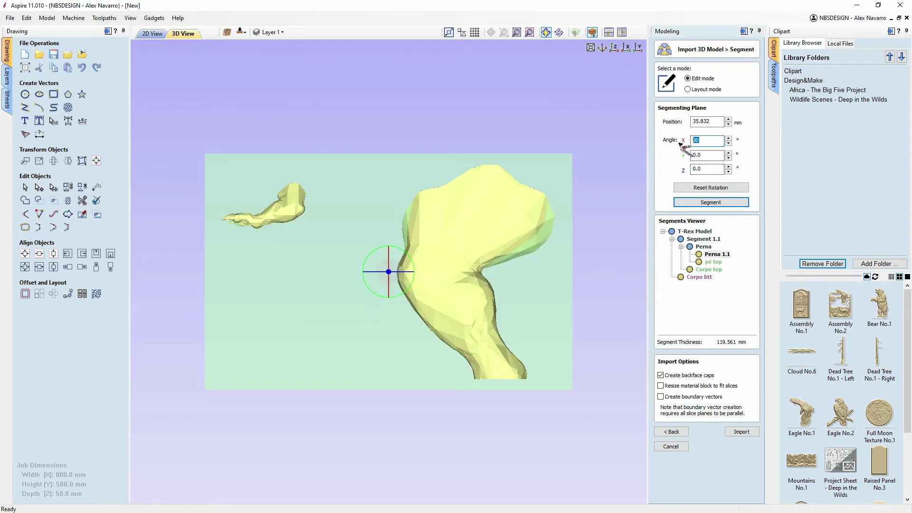
{"action": "type", "text": "0"}
{"action": "left_click", "coordinate": [709, 156]}
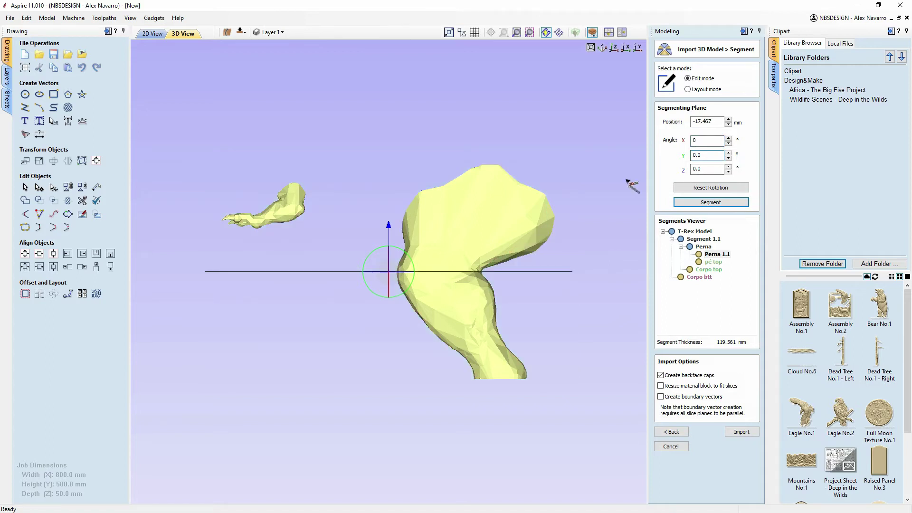
{"action": "left_click_drag", "start_coordinate": [407, 253], "coordinate": [378, 246]}
{"action": "left_click", "coordinate": [713, 155]}
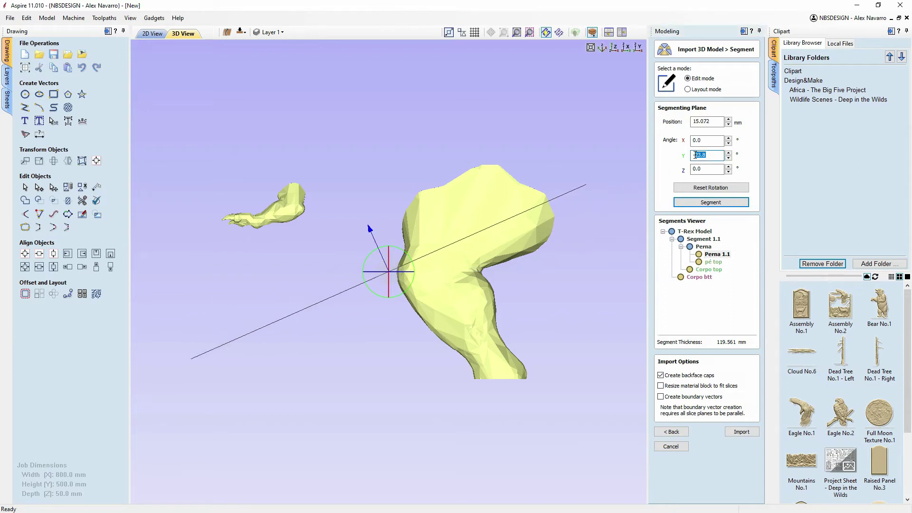
{"action": "left_click", "coordinate": [713, 203]}
{"action": "left_click", "coordinate": [711, 170]}
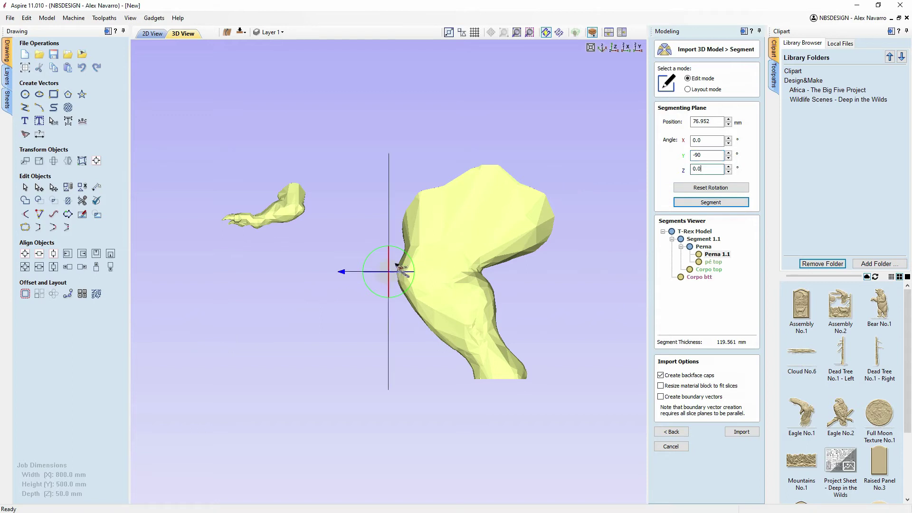
{"action": "left_click_drag", "start_coordinate": [342, 272], "coordinate": [235, 269]}
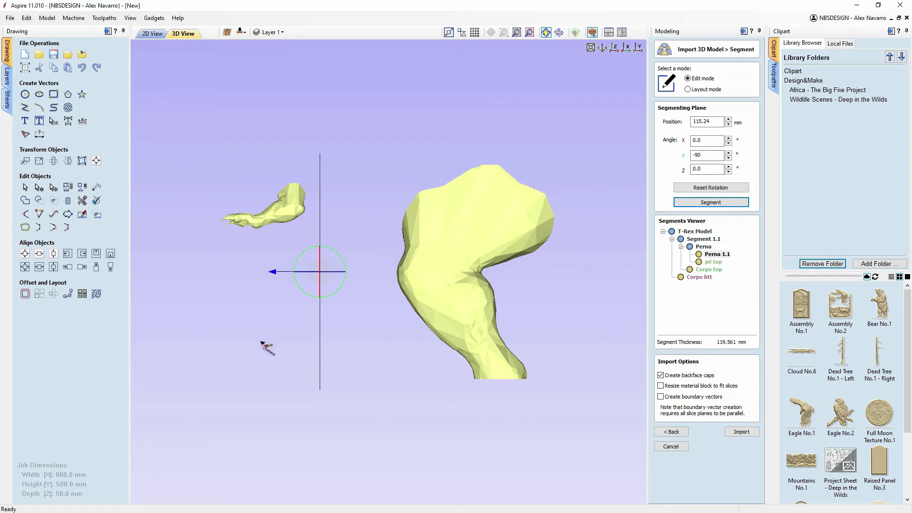
{"action": "left_click", "coordinate": [708, 203]}
- Examine the separated arm, Perna 1.1.1, from several angles and along an axis to see where its segmenting plane crosses it
{"action": "left_click_drag", "start_coordinate": [380, 283], "coordinate": [327, 310]}
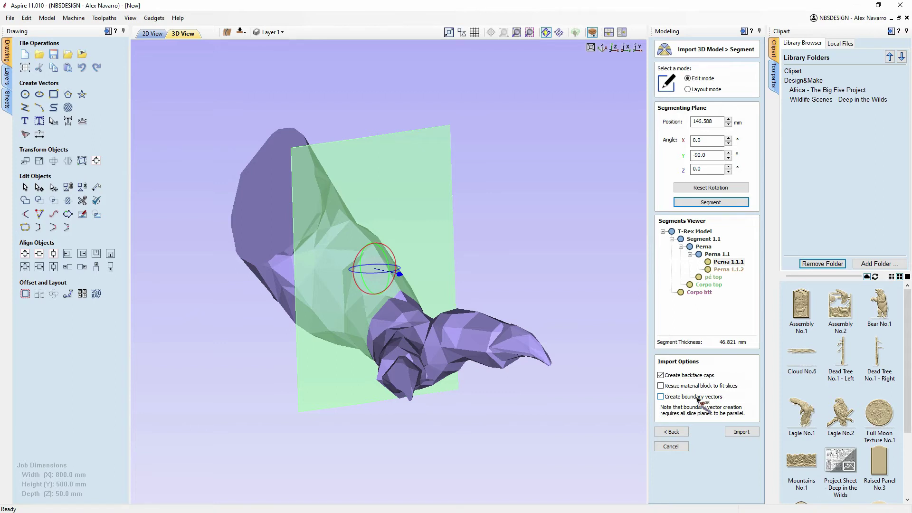
{"action": "left_click_drag", "start_coordinate": [540, 276], "coordinate": [472, 246]}
{"action": "left_click_drag", "start_coordinate": [172, 245], "coordinate": [198, 399]}
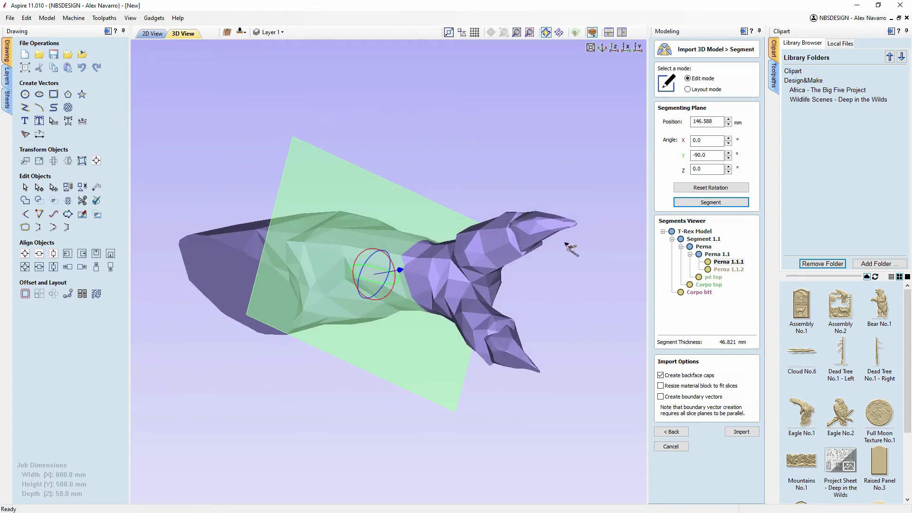
{"action": "left_click_drag", "start_coordinate": [575, 362], "coordinate": [596, 453]}
{"action": "left_click_drag", "start_coordinate": [179, 411], "coordinate": [243, 233]}
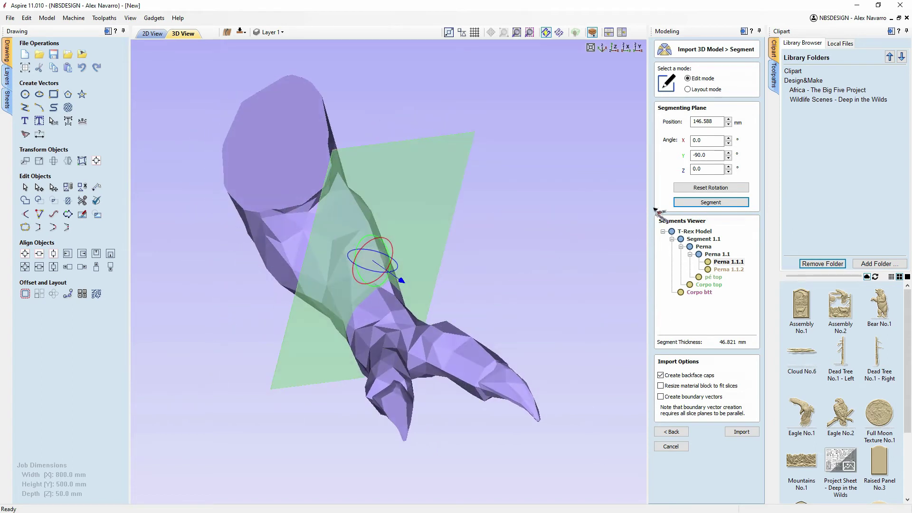
{"action": "left_click", "coordinate": [615, 49]}
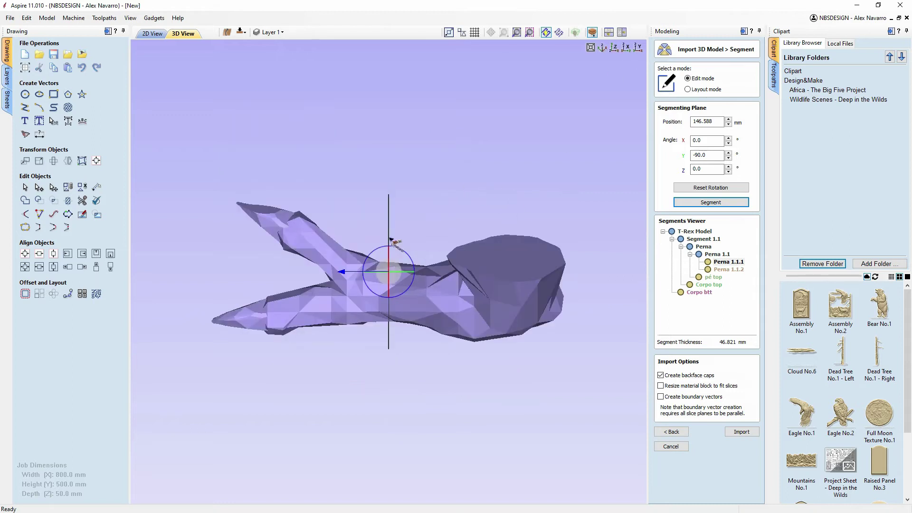
- Try the arm's segmenting plane lengthwise between the claws, turned to Z 90° and tilted to Z 80.7° at 63.817 mm
{"action": "left_click_drag", "start_coordinate": [343, 275], "coordinate": [356, 274]}
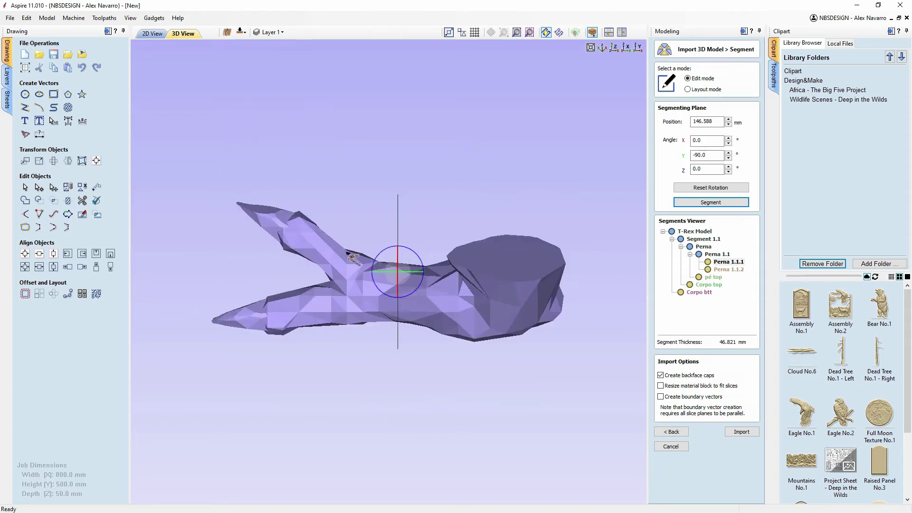
{"action": "left_click_drag", "start_coordinate": [417, 251], "coordinate": [440, 285]}
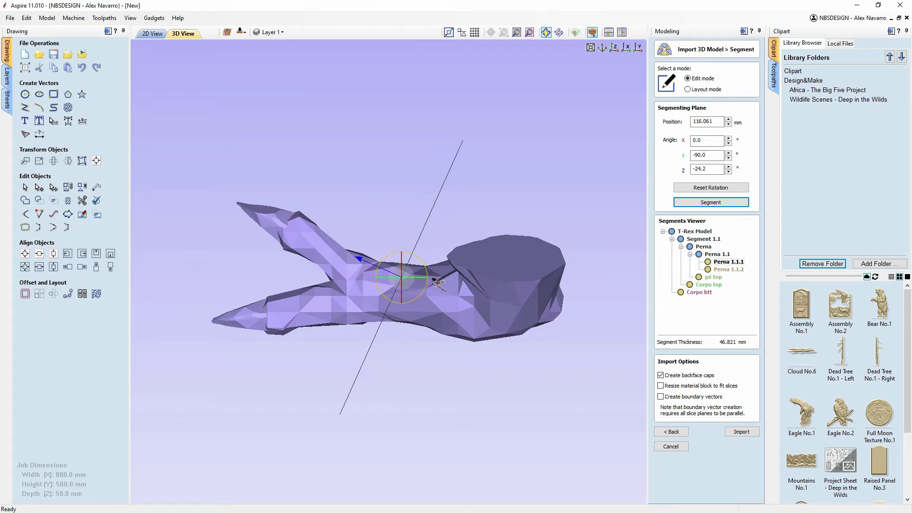
{"action": "left_click_drag", "start_coordinate": [713, 170], "coordinate": [696, 170]}
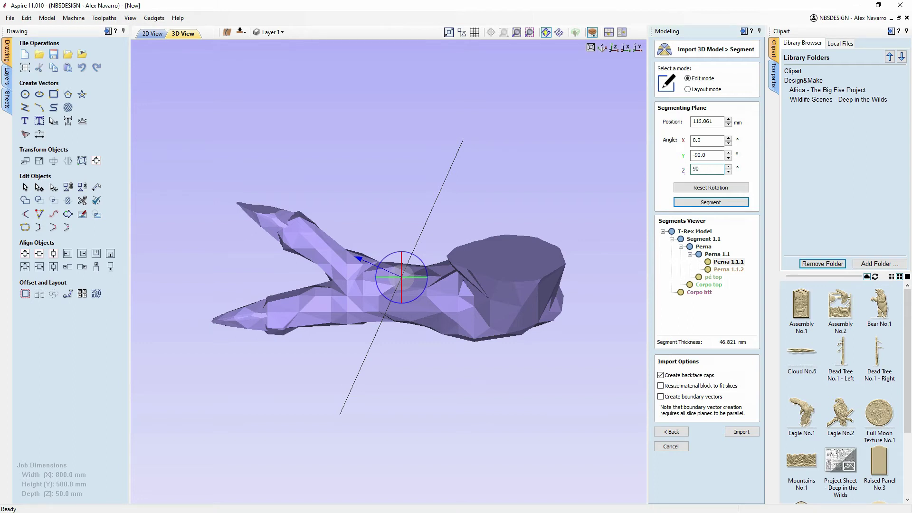
{"action": "key", "text": "Tab"}
{"action": "left_click_drag", "start_coordinate": [392, 331], "coordinate": [387, 334]}
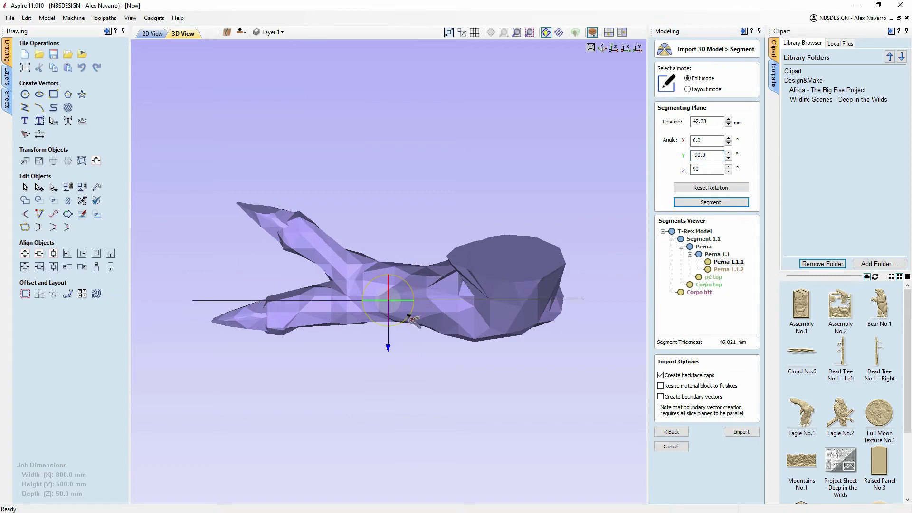
{"action": "left_click_drag", "start_coordinate": [412, 316], "coordinate": [379, 342]}
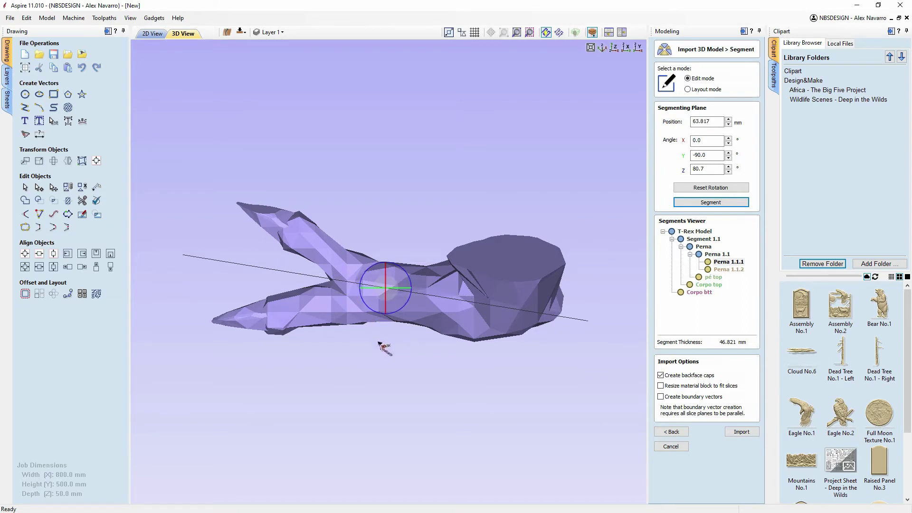
- Rename the arm segment Perna 1.1.1 to "Braço"
{"action": "left_click_drag", "start_coordinate": [417, 373], "coordinate": [444, 241]}
{"action": "left_click_drag", "start_coordinate": [562, 332], "coordinate": [550, 350]}
{"action": "left_click_drag", "start_coordinate": [731, 280], "coordinate": [727, 264]}
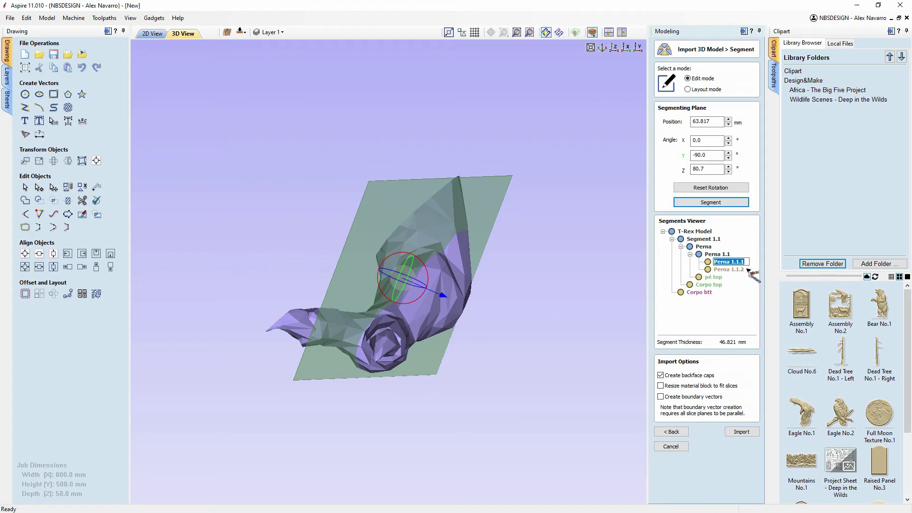
{"action": "type", "text": "Braço"}
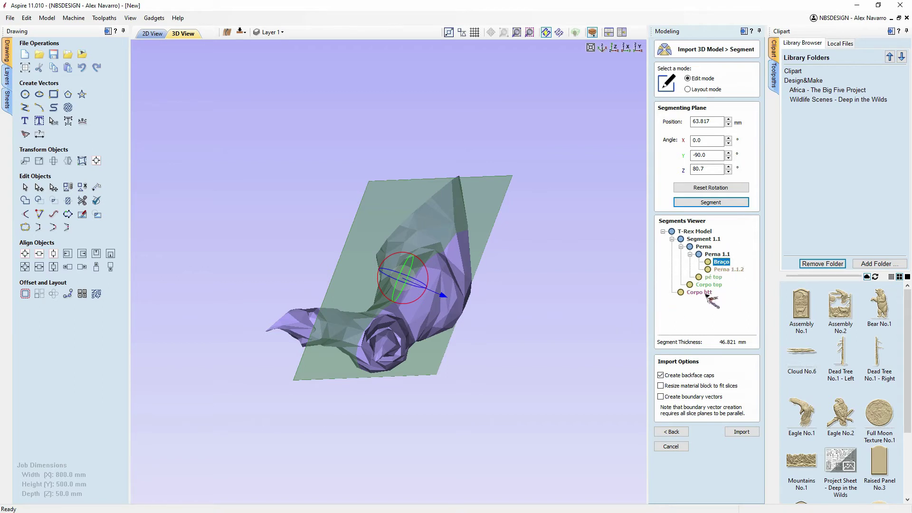
- Review Perna, Braço and Perna 1.1.2 in turn, examining the remaining leg piece from several sides
{"action": "left_click", "coordinate": [703, 247]}
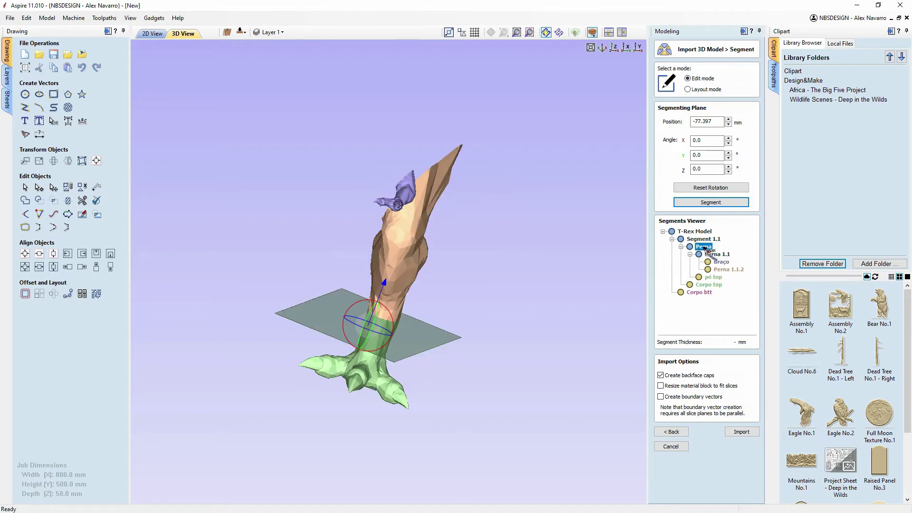
{"action": "left_click_drag", "start_coordinate": [512, 285], "coordinate": [363, 223]}
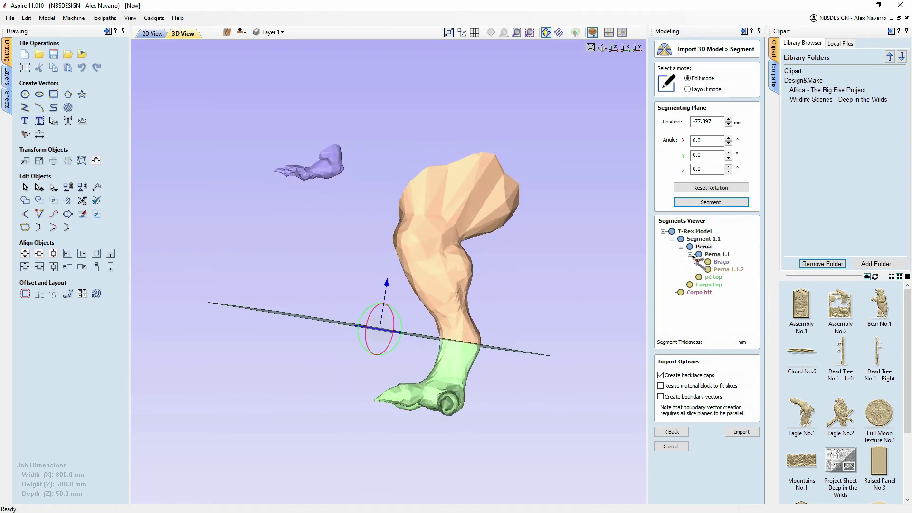
{"action": "left_click_drag", "start_coordinate": [688, 247], "coordinate": [721, 261]}
{"action": "left_click", "coordinate": [722, 262]}
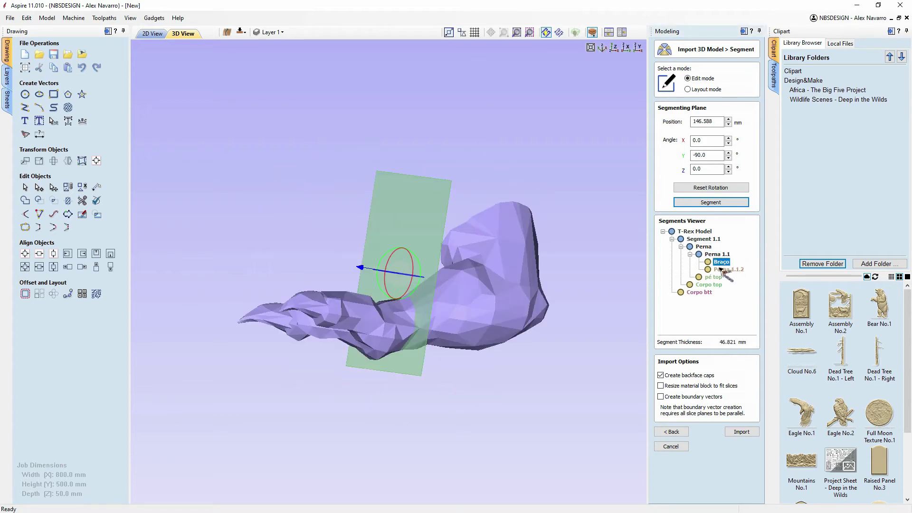
{"action": "left_click", "coordinate": [724, 269]}
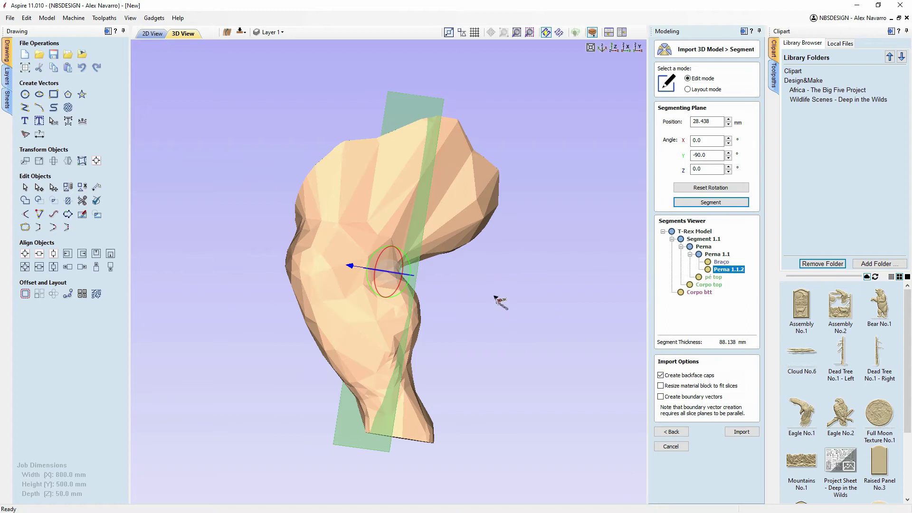
{"action": "left_click_drag", "start_coordinate": [611, 289], "coordinate": [353, 212]}
{"action": "left_click_drag", "start_coordinate": [502, 316], "coordinate": [201, 310]}
{"action": "left_click_drag", "start_coordinate": [477, 322], "coordinate": [646, 305]}
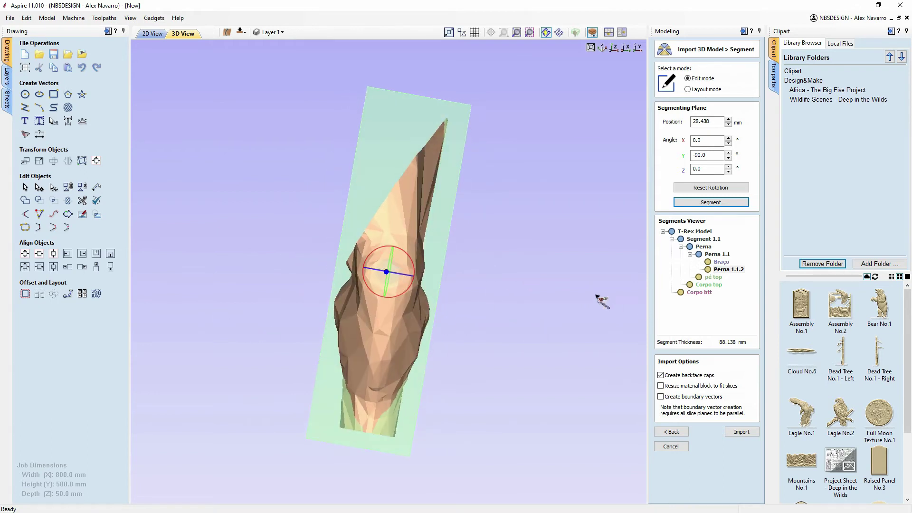
- Set Perna 1.1.2's segmenting plane to X 90° and Y 0°, place it at 35.148 mm lengthwise through the leg, and inspect it
{"action": "left_click", "coordinate": [627, 47]}
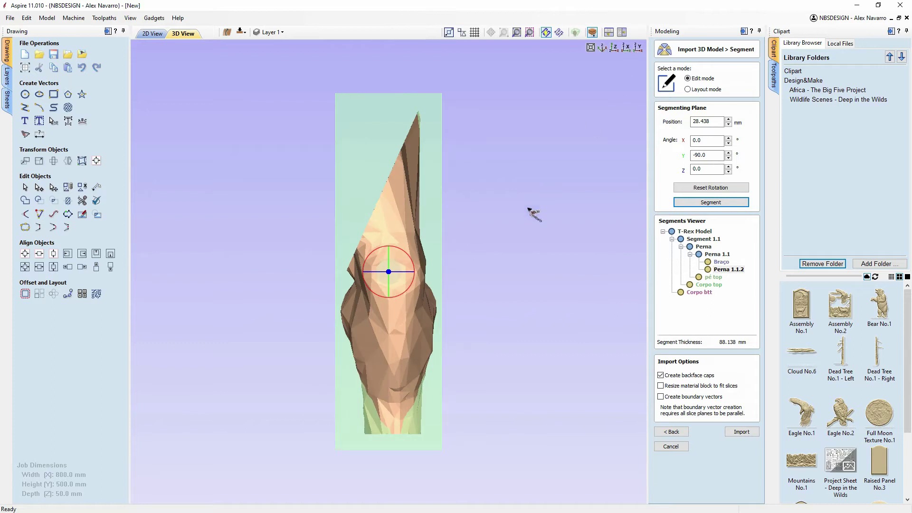
{"action": "left_click", "coordinate": [707, 155]}
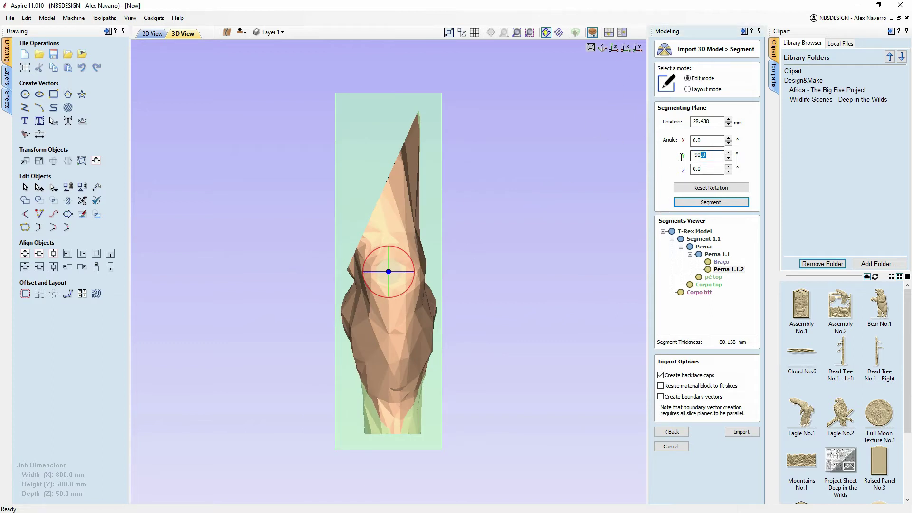
{"action": "left_click", "coordinate": [706, 169]}
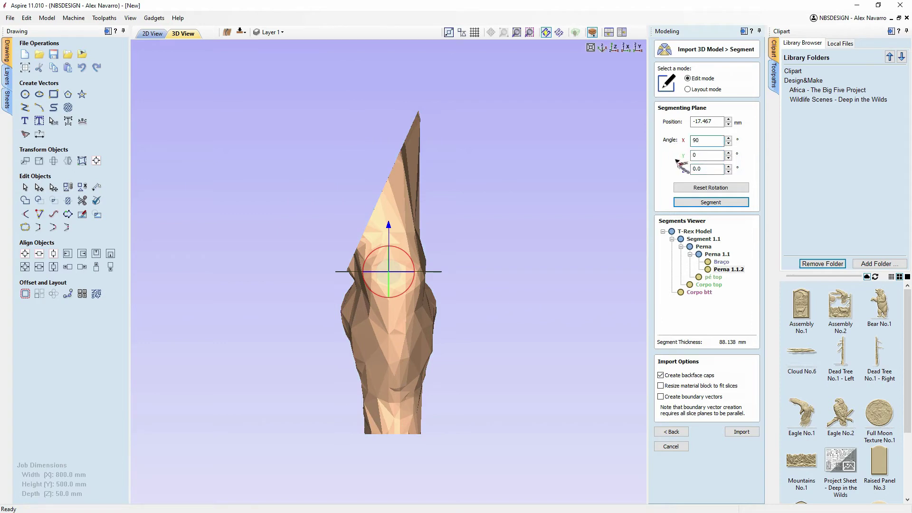
{"action": "left_click", "coordinate": [698, 155]}
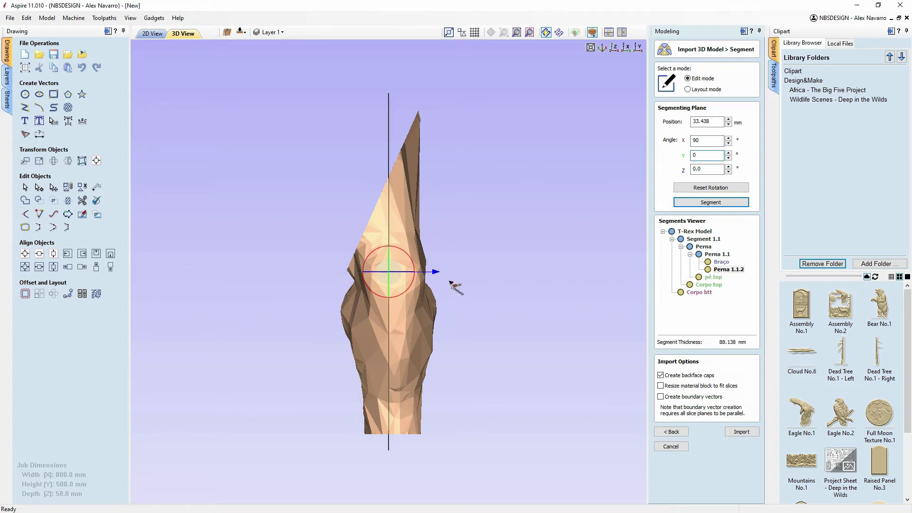
{"action": "left_click_drag", "start_coordinate": [435, 273], "coordinate": [441, 276]}
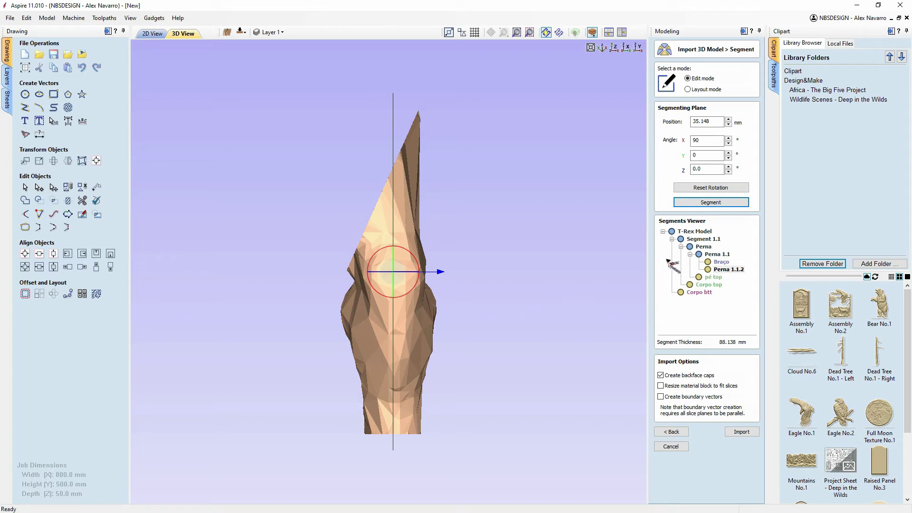
{"action": "left_click_drag", "start_coordinate": [546, 307], "coordinate": [431, 234]}
{"action": "left_click_drag", "start_coordinate": [589, 342], "coordinate": [322, 284]}
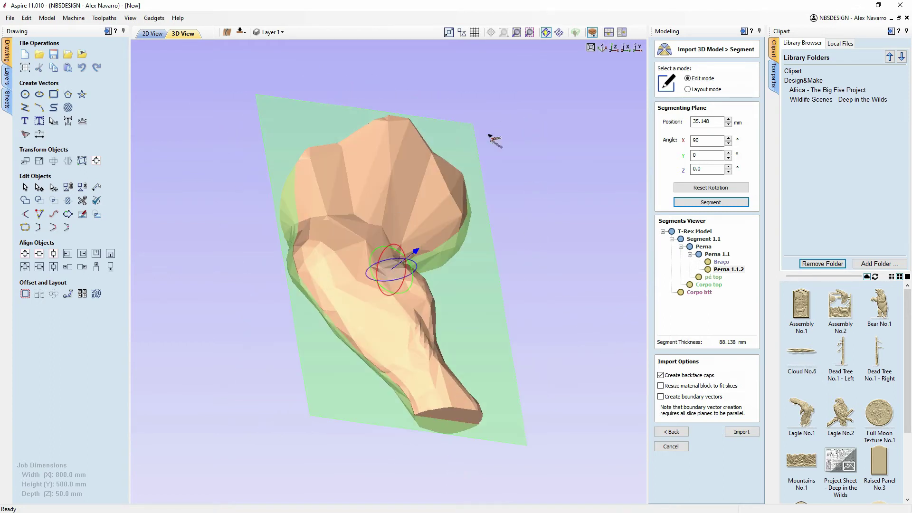
{"action": "left_click_drag", "start_coordinate": [232, 281], "coordinate": [476, 143]}
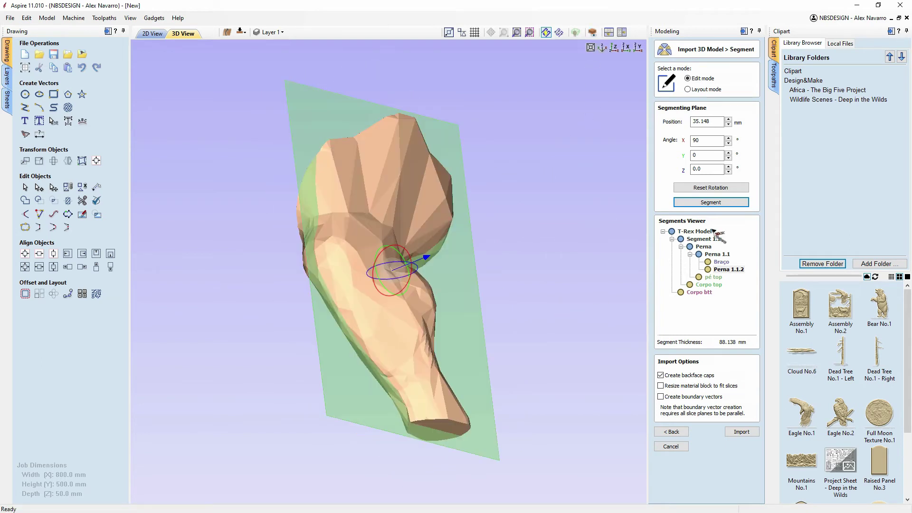
- Collapse the Perna and Segment 1.1 branches of the segment tree and look over the T-Rex half they contain
{"action": "left_click", "coordinate": [682, 248]}
{"action": "left_click_drag", "start_coordinate": [590, 261], "coordinate": [395, 266]}
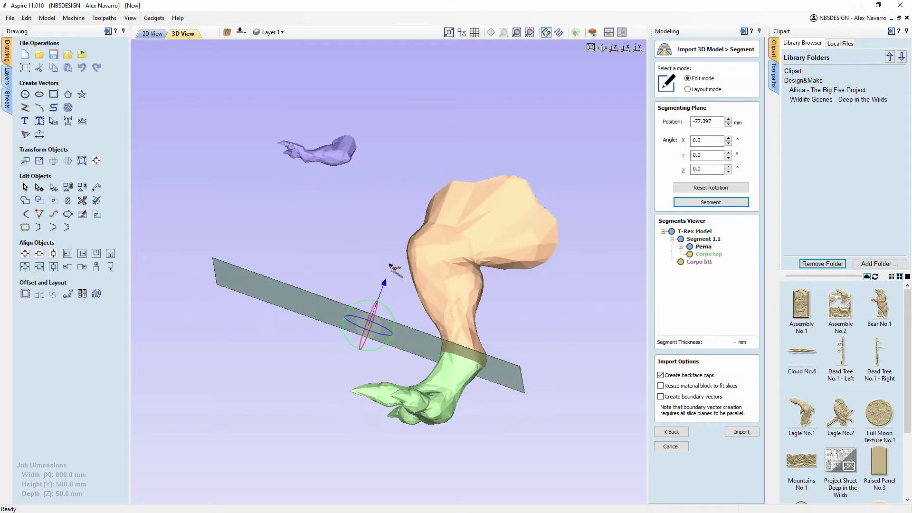
{"action": "left_click", "coordinate": [672, 239]}
{"action": "left_click_drag", "start_coordinate": [539, 204], "coordinate": [729, 231]}
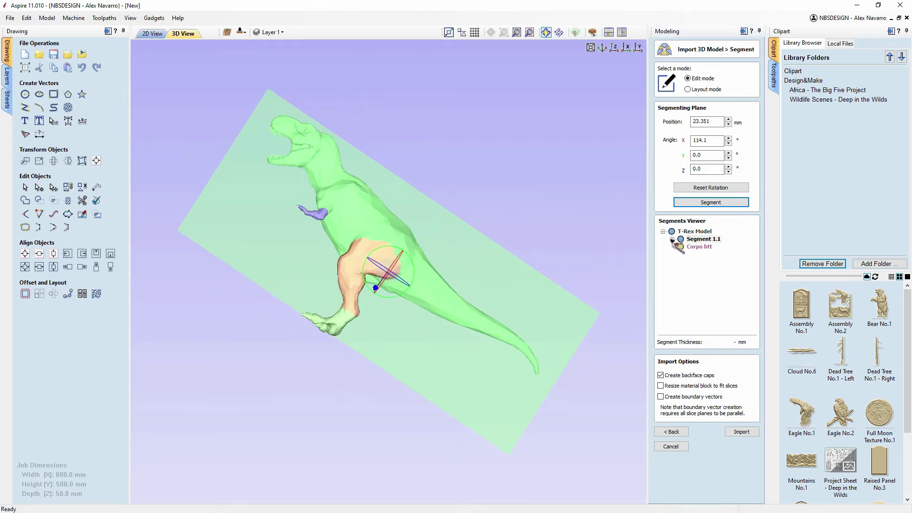
- Review the Corpo btt segment, expand the Segment 1.1 branch down to its leaves and inspect Perna 1.1.2
{"action": "left_click", "coordinate": [700, 247]}
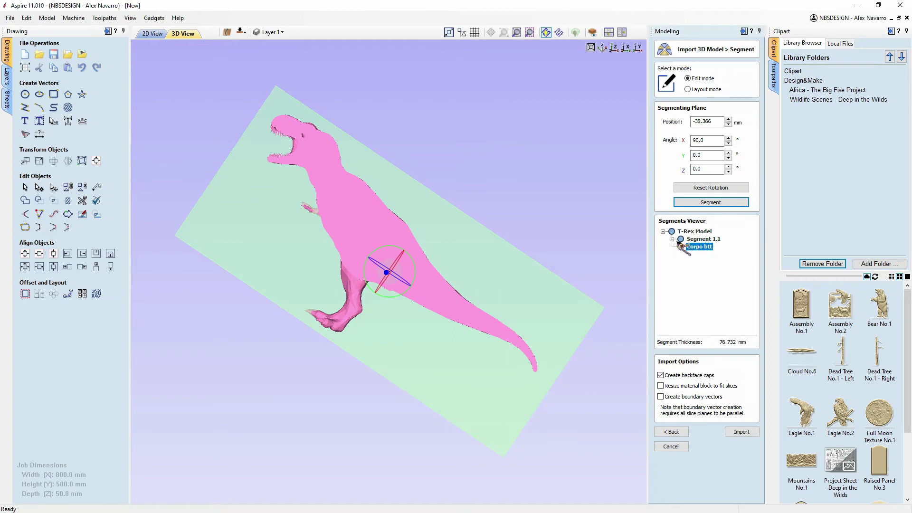
{"action": "left_click_drag", "start_coordinate": [672, 240], "coordinate": [717, 254]}
{"action": "left_click_drag", "start_coordinate": [513, 203], "coordinate": [421, 174]}
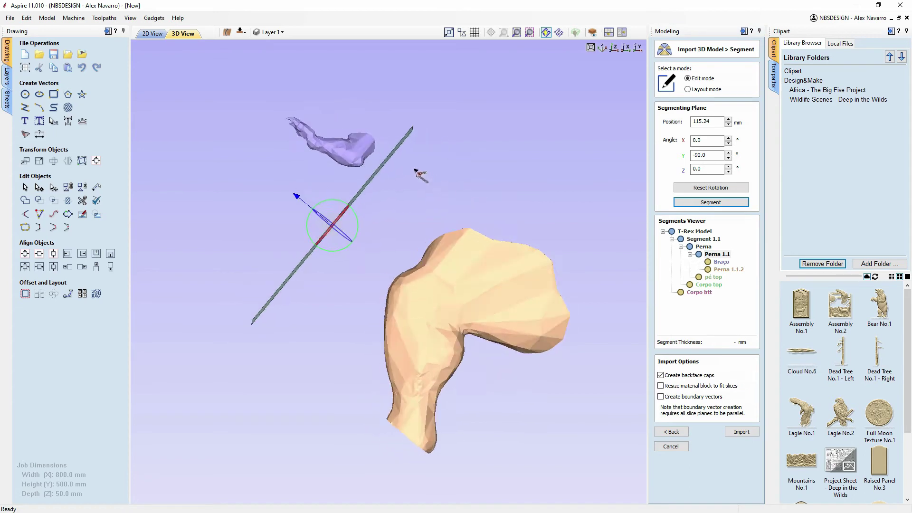
{"action": "left_click", "coordinate": [725, 264]}
{"action": "left_click_drag", "start_coordinate": [725, 270], "coordinate": [709, 283]}
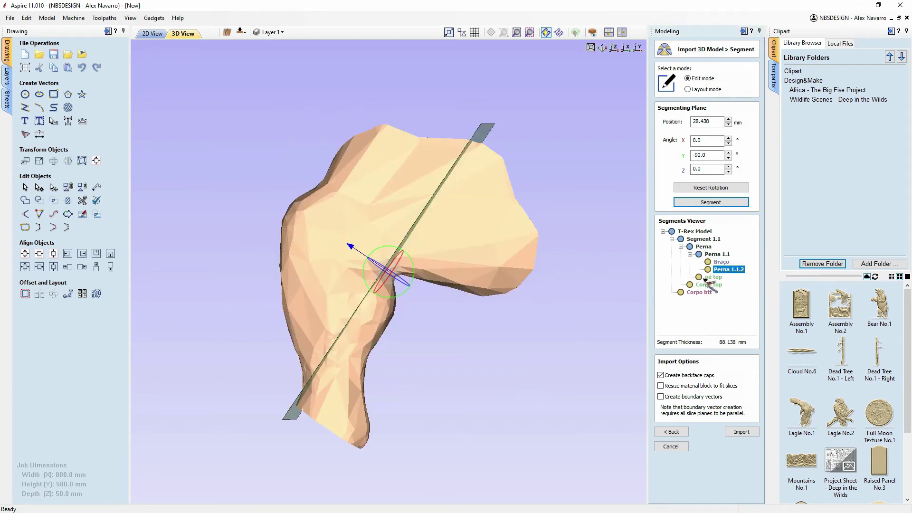
- Rename the leg segment Perna 1.1.2 to "Perna" and view its shape from the side
{"action": "left_click_drag", "start_coordinate": [489, 345], "coordinate": [743, 277]}
{"action": "right_click", "coordinate": [739, 270]}
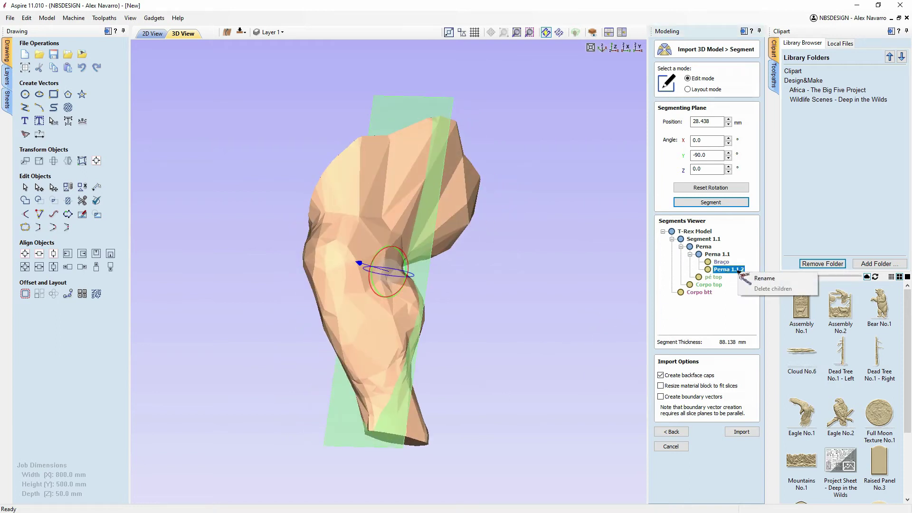
{"action": "left_click", "coordinate": [763, 279]}
{"action": "left_click", "coordinate": [744, 269]}
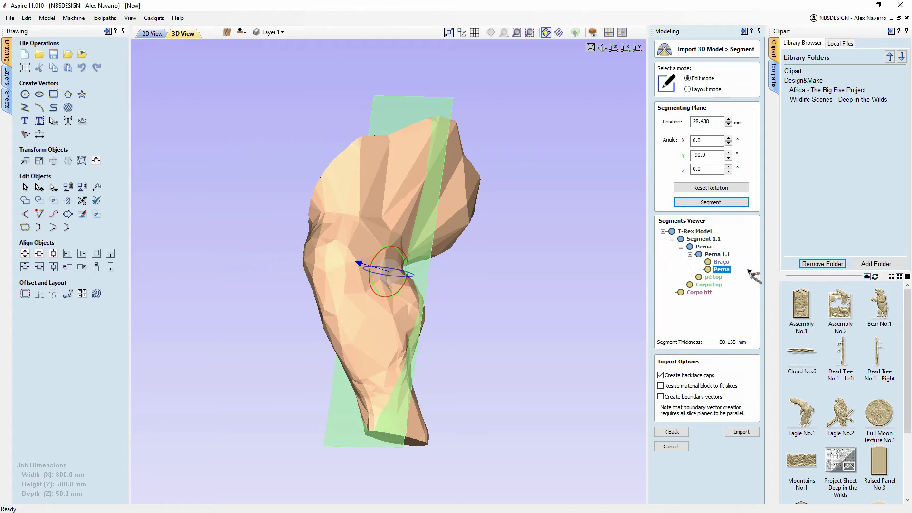
{"action": "left_click_drag", "start_coordinate": [522, 294], "coordinate": [523, 247]}
{"action": "left_click_drag", "start_coordinate": [594, 229], "coordinate": [551, 245]}
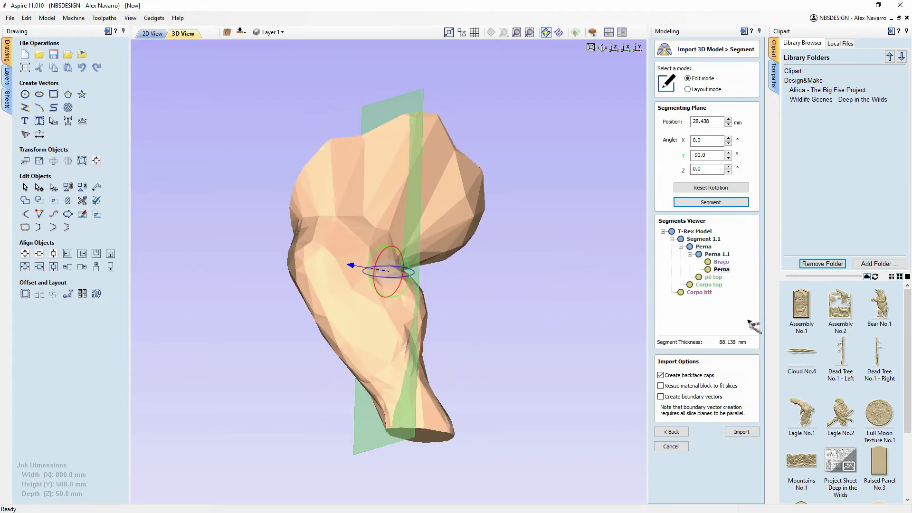
- Import the T-Rex segments into the job and inspect the resulting components from several angles
{"action": "left_click", "coordinate": [741, 432]}
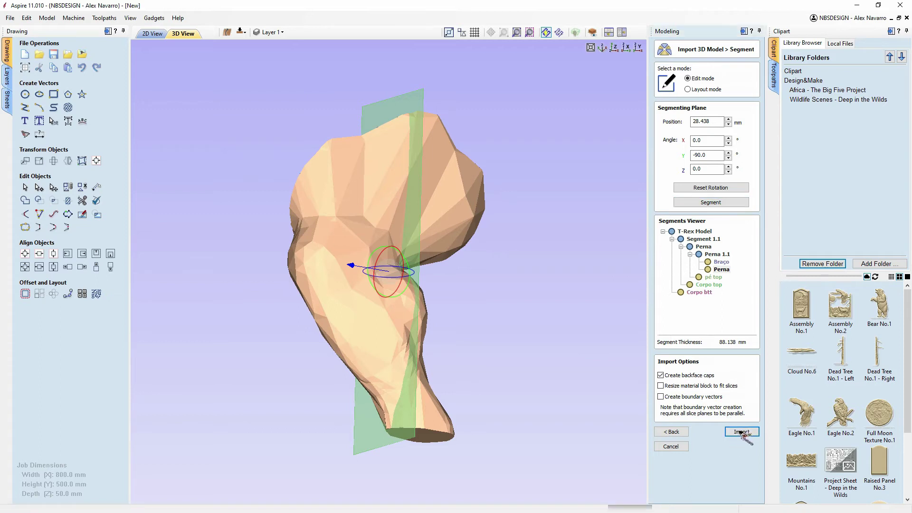
{"action": "left_click_drag", "start_coordinate": [507, 439], "coordinate": [553, 351]}
{"action": "left_click_drag", "start_coordinate": [588, 69], "coordinate": [546, 252]}
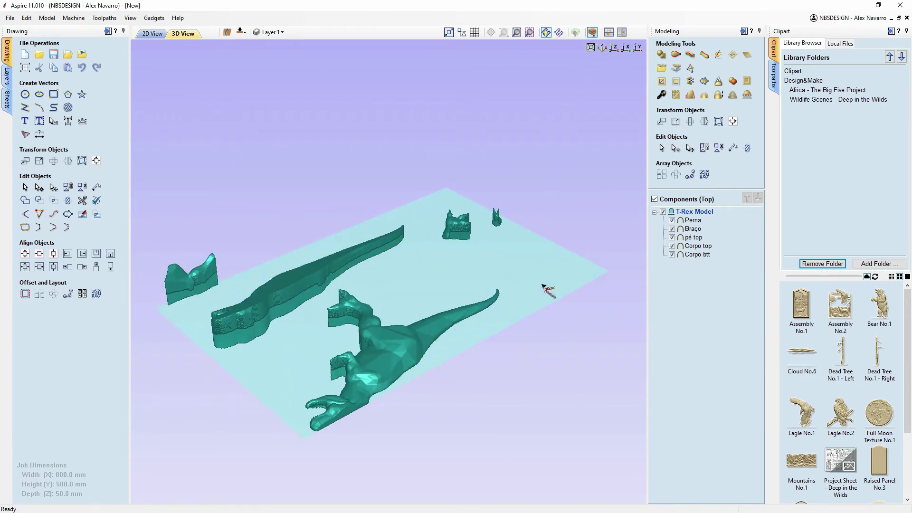
{"action": "left_click_drag", "start_coordinate": [423, 292], "coordinate": [403, 201]}
{"action": "left_click_drag", "start_coordinate": [358, 364], "coordinate": [494, 278]}
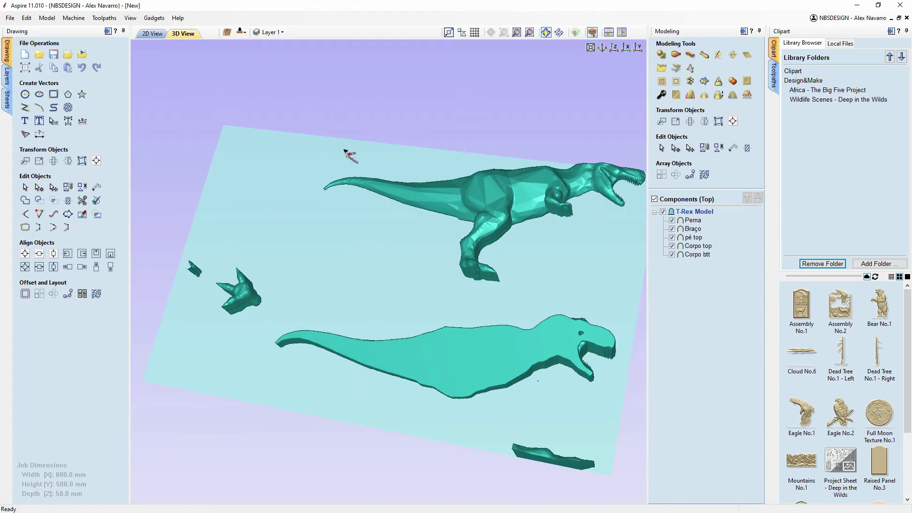
- View the bottom side of the job, return to the top side and look over the imported pieces
{"action": "left_click", "coordinate": [241, 33]}
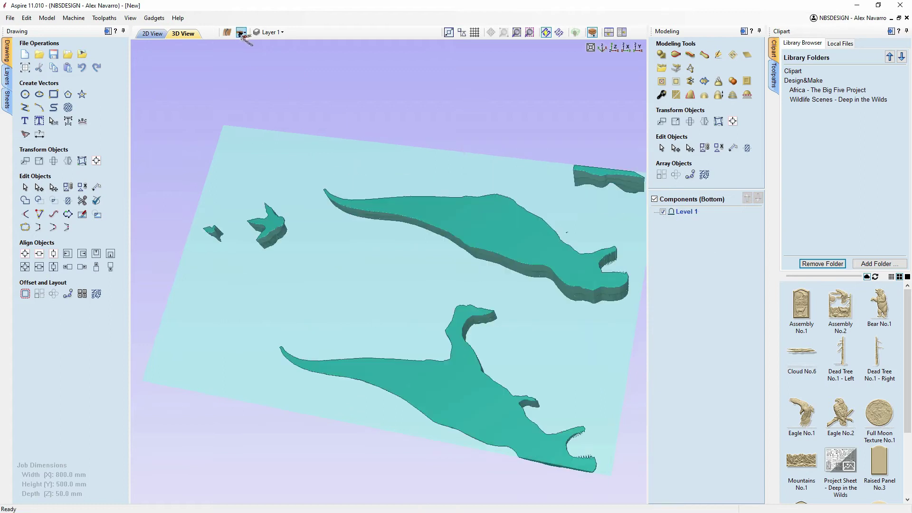
{"action": "left_click", "coordinate": [242, 34]}
{"action": "left_click_drag", "start_coordinate": [419, 308], "coordinate": [583, 295]}
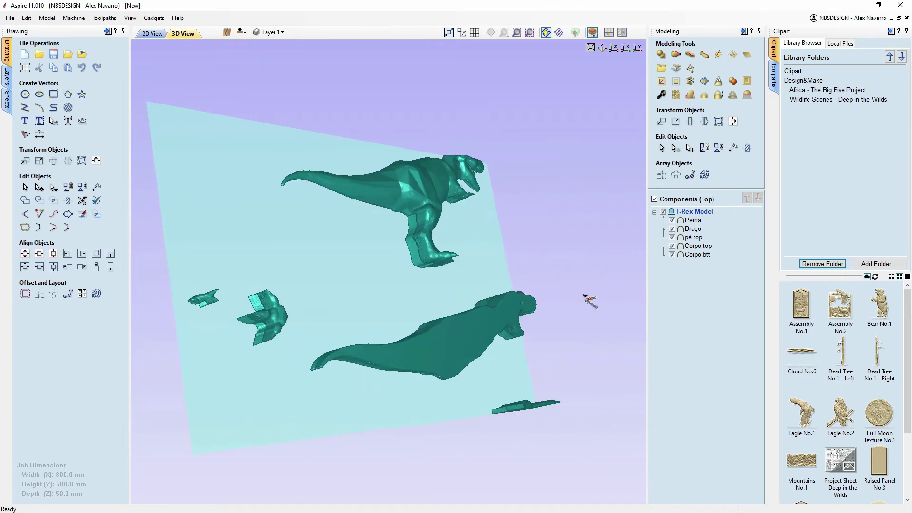
- Hide the Corpo btt, Corpo top, pé top, Braço and Perna components
{"action": "left_click", "coordinate": [673, 256]}
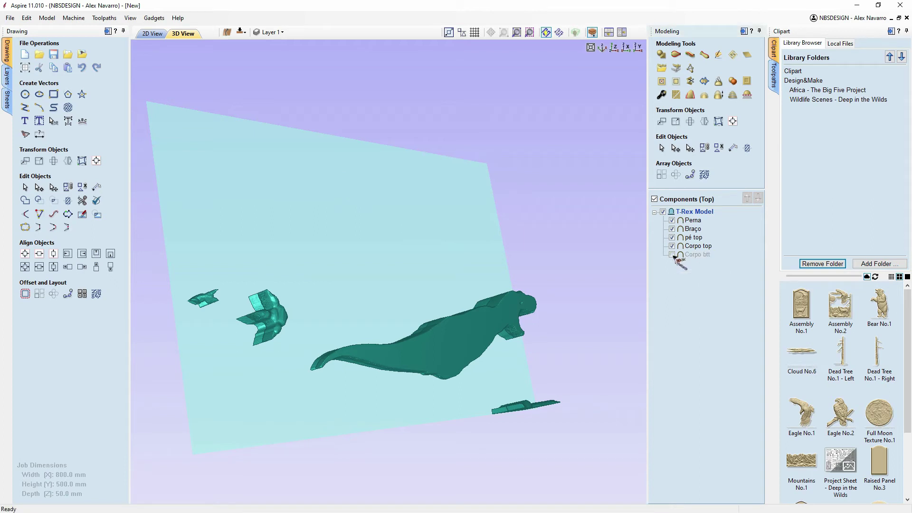
{"action": "left_click", "coordinate": [673, 246]}
{"action": "left_click", "coordinate": [672, 237]}
{"action": "left_click", "coordinate": [672, 229]}
{"action": "left_click", "coordinate": [673, 220]}
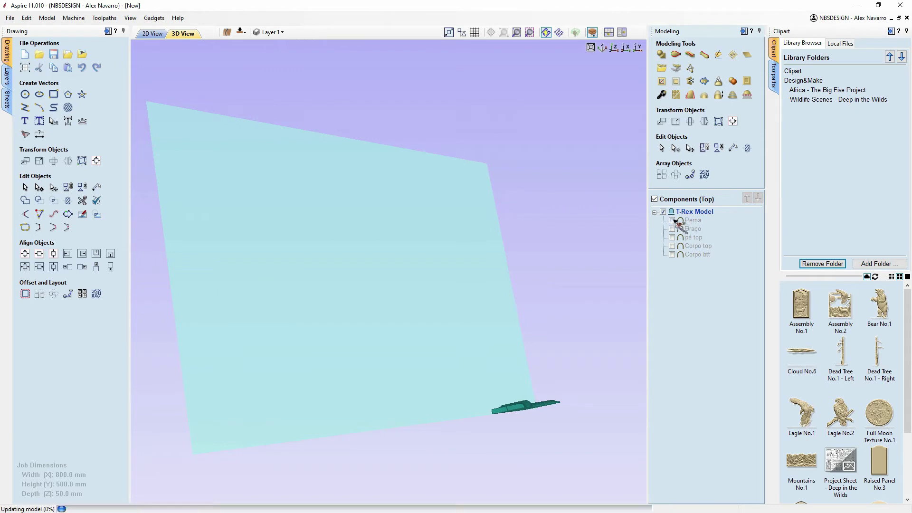
- Show only the Perna component and, in the 2D view, move it from the upper edge into the job area
{"action": "left_click", "coordinate": [150, 34]}
{"action": "left_click", "coordinate": [672, 221]}
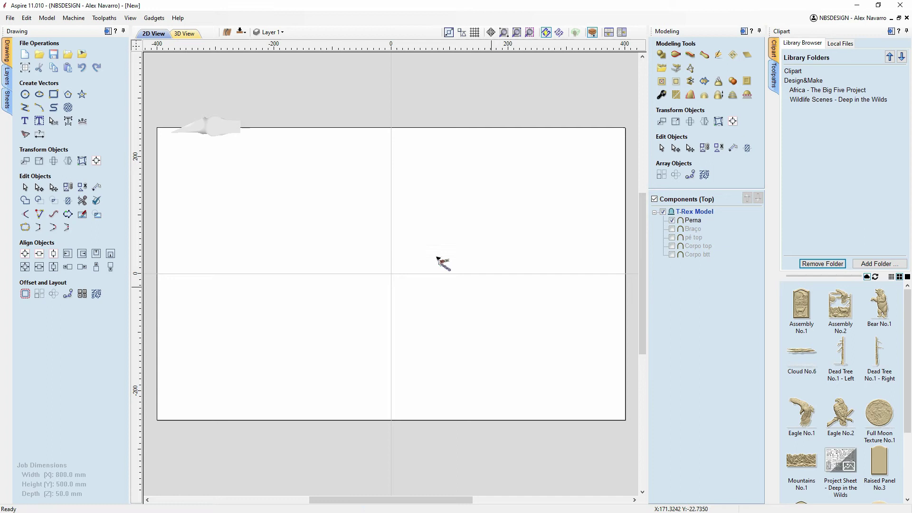
{"action": "left_click", "coordinate": [222, 133]}
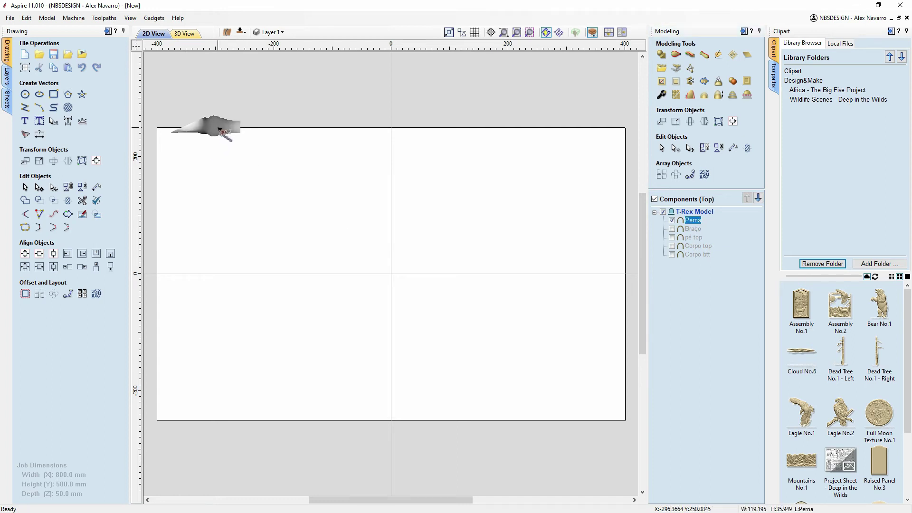
{"action": "left_click_drag", "start_coordinate": [216, 126], "coordinate": [285, 237]}
- Inspect the Perna component in 3D from several sides, including its straight walls and underside
{"action": "left_click", "coordinate": [186, 34]}
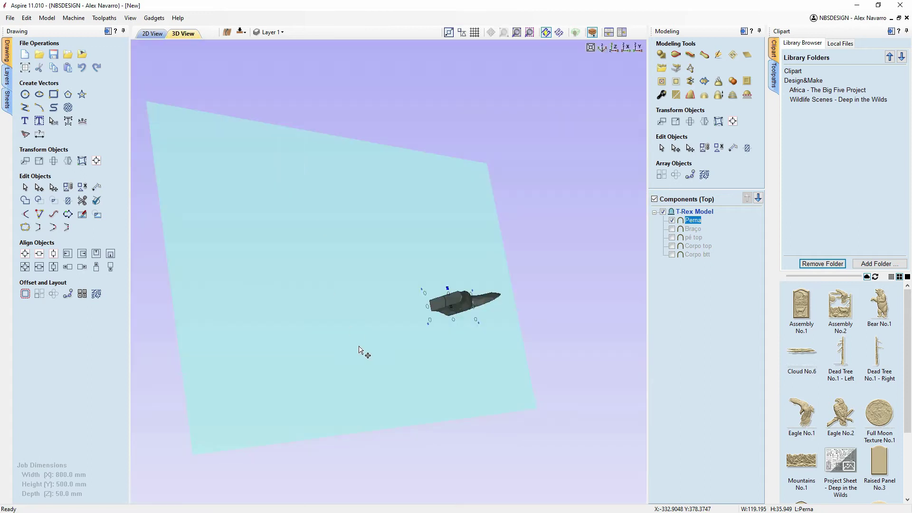
{"action": "left_click_drag", "start_coordinate": [502, 369], "coordinate": [380, 342]}
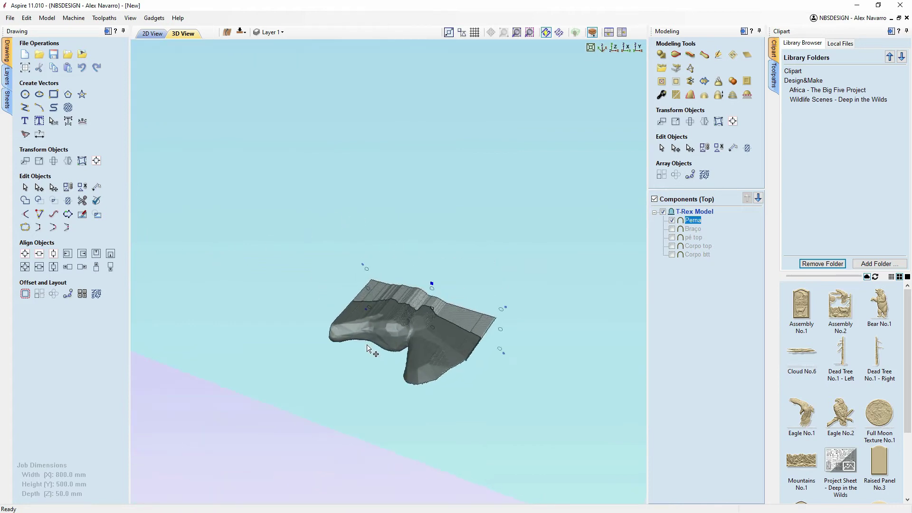
{"action": "mouse_move", "coordinate": [495, 183]}
{"action": "left_mouse_down"}
{"action": "mouse_move", "coordinate": [464, 309]}
{"action": "mouse_move", "coordinate": [443, 270]}
{"action": "mouse_move", "coordinate": [494, 193]}
{"action": "left_mouse_up"}
{"action": "left_click_drag", "start_coordinate": [466, 246], "coordinate": [478, 200]}
{"action": "left_click_drag", "start_coordinate": [456, 323], "coordinate": [719, 245]}
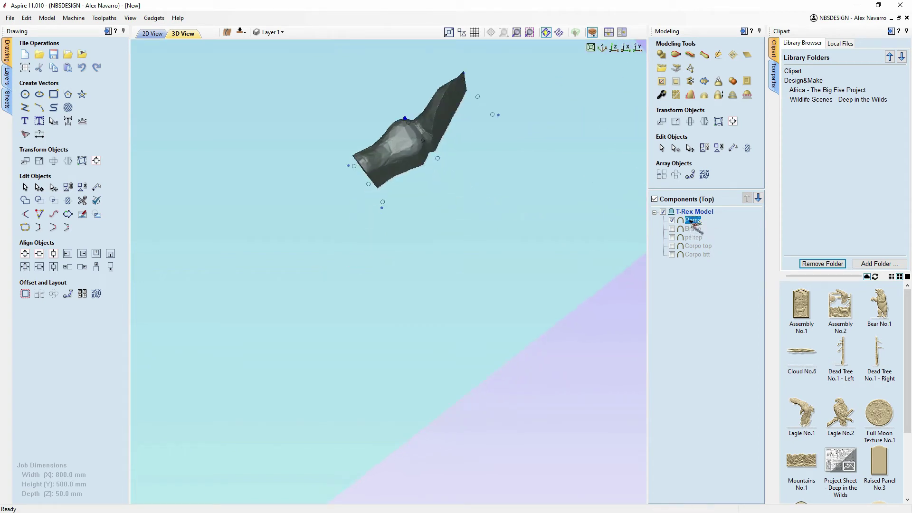
- Re-import the Perna component to reopen the T-Rex model for segmenting, and orient the full model
{"action": "right_click", "coordinate": [695, 215]}
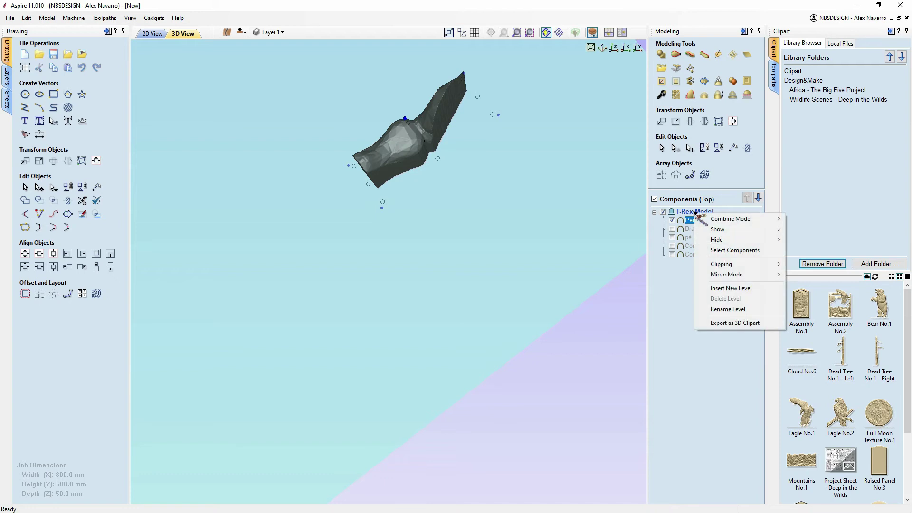
{"action": "left_click", "coordinate": [675, 305]}
{"action": "right_click", "coordinate": [689, 222]}
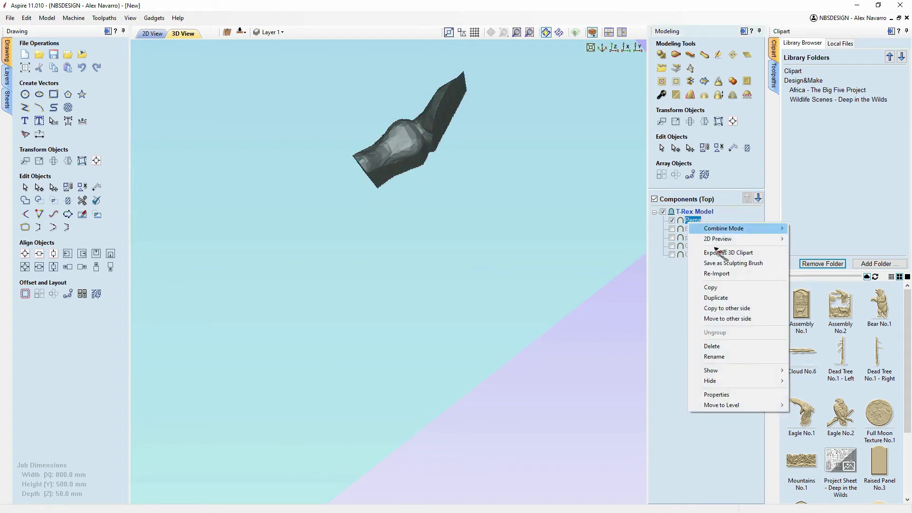
{"action": "left_click", "coordinate": [659, 303]}
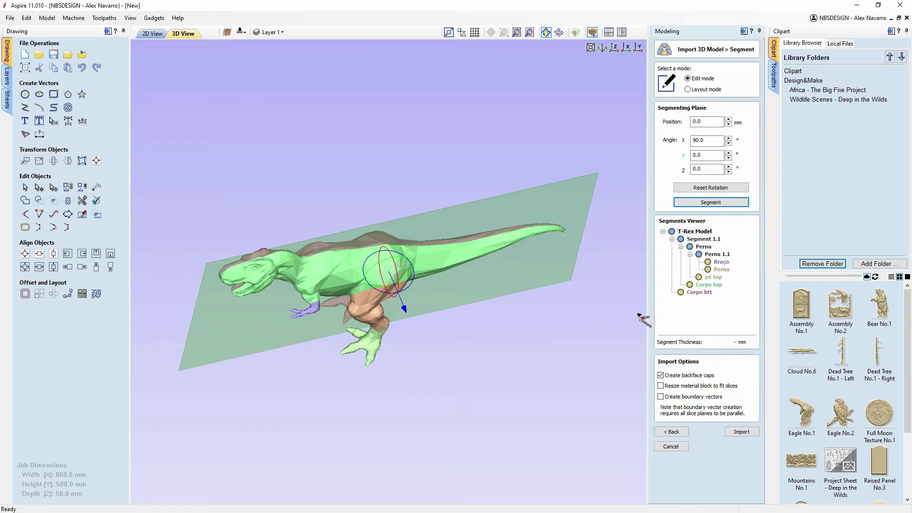
{"action": "left_click_drag", "start_coordinate": [449, 355], "coordinate": [556, 365]}
{"action": "left_click_drag", "start_coordinate": [477, 371], "coordinate": [465, 409]}
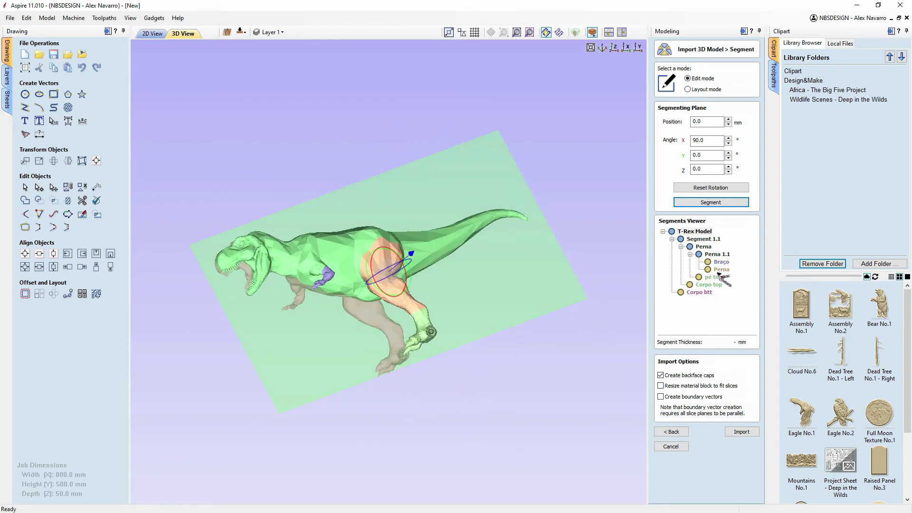
- Select the Perna segment and set its segmenting plane's angles to X 90° and Y 0°
{"action": "left_click", "coordinate": [721, 270]}
{"action": "left_click_drag", "start_coordinate": [221, 211], "coordinate": [374, 159]}
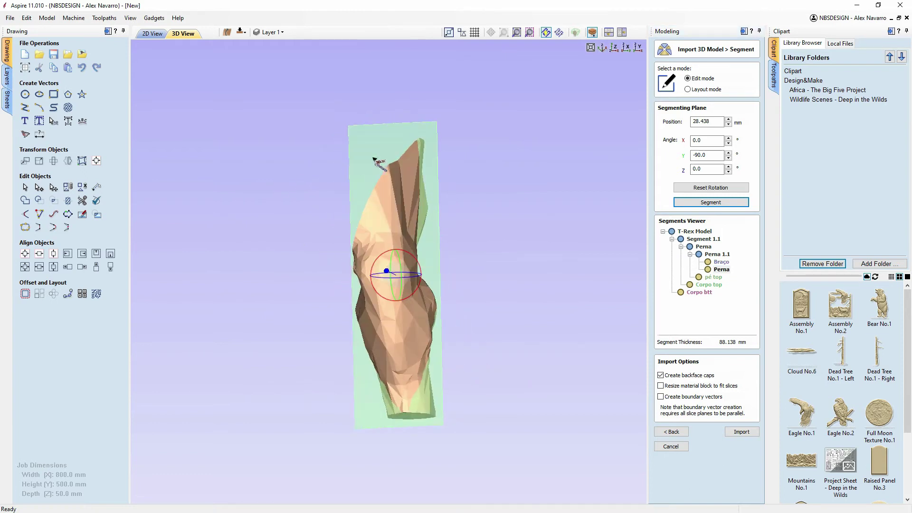
{"action": "left_click_drag", "start_coordinate": [490, 235], "coordinate": [658, 157]}
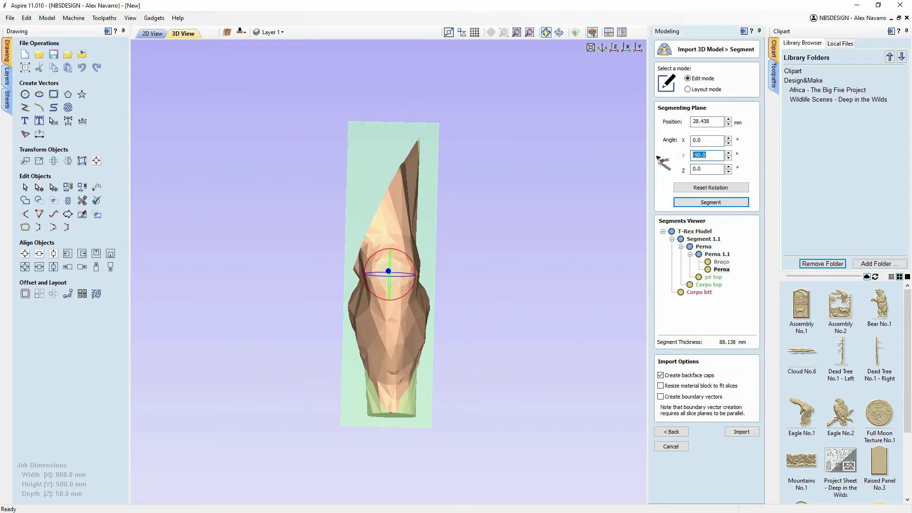
{"action": "type", "text": "0"}
{"action": "left_click_drag", "start_coordinate": [441, 267], "coordinate": [511, 299]}
{"action": "left_click_drag", "start_coordinate": [712, 140], "coordinate": [670, 142]}
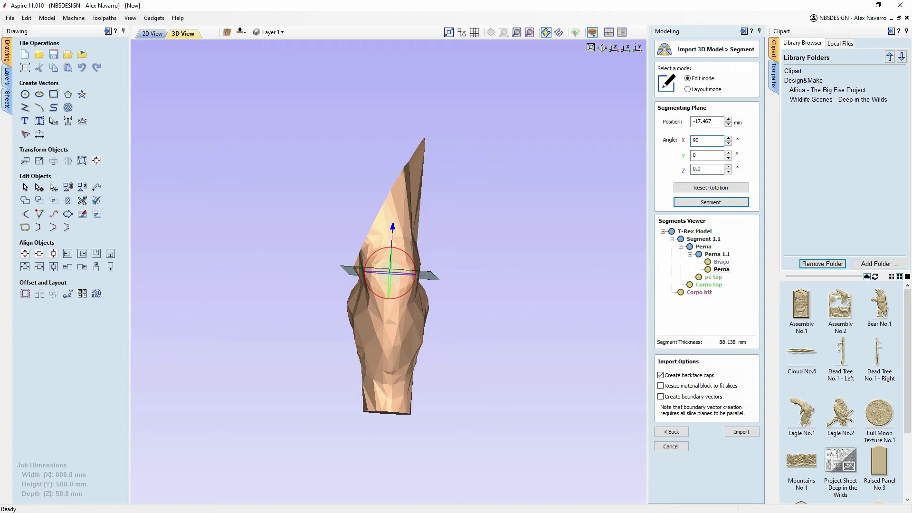
{"action": "left_click", "coordinate": [699, 157]}
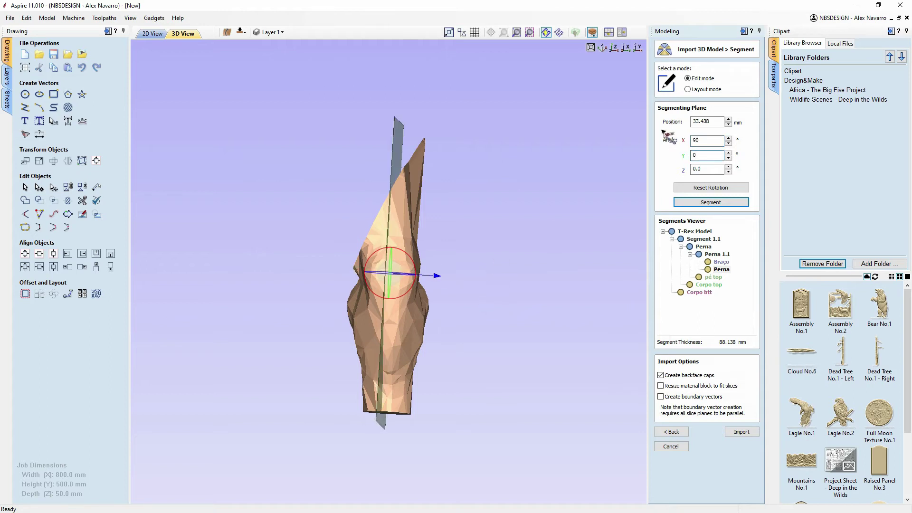
- Align the view with the leg's edge, shift the segmenting plane to 34.948 mm and segment Perna there
{"action": "left_click", "coordinate": [628, 48]}
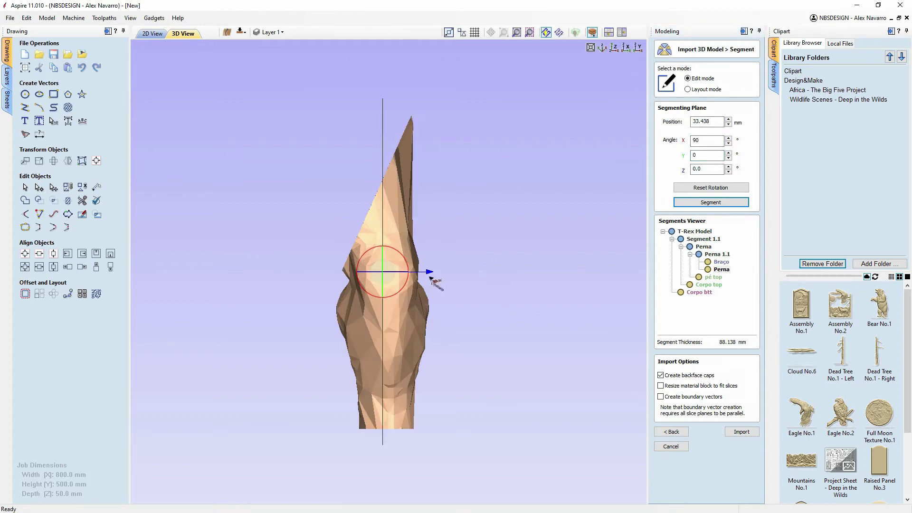
{"action": "left_click_drag", "start_coordinate": [429, 273], "coordinate": [430, 275]}
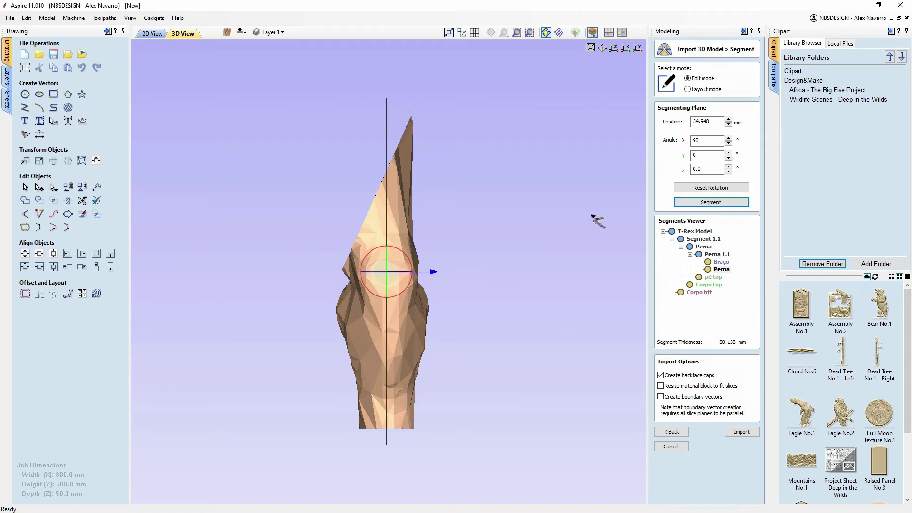
{"action": "left_click", "coordinate": [711, 203]}
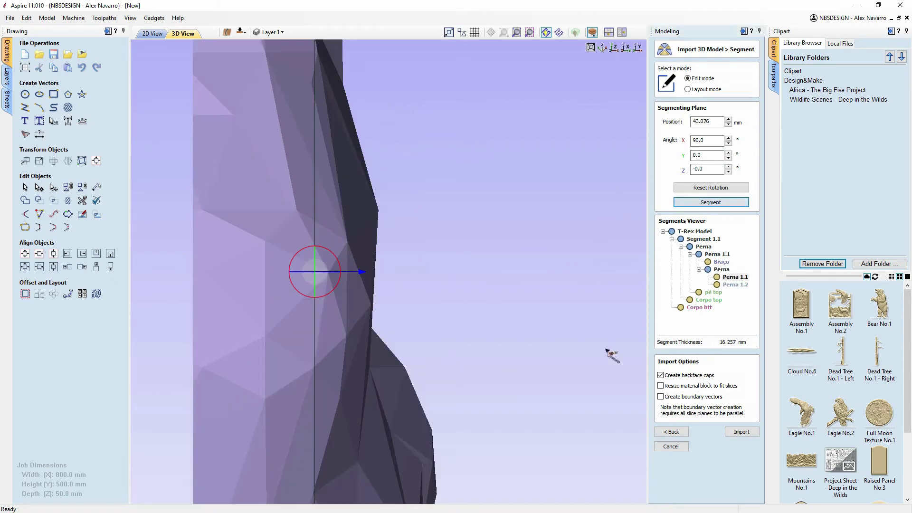
- Examine the new Perna 1.1 half of the leg and its segmenting plane from several angles
{"action": "scroll", "coordinate": [540, 260], "scroll_direction": "down", "scroll_amount": 5}
{"action": "left_click_drag", "start_coordinate": [534, 336], "coordinate": [360, 206]}
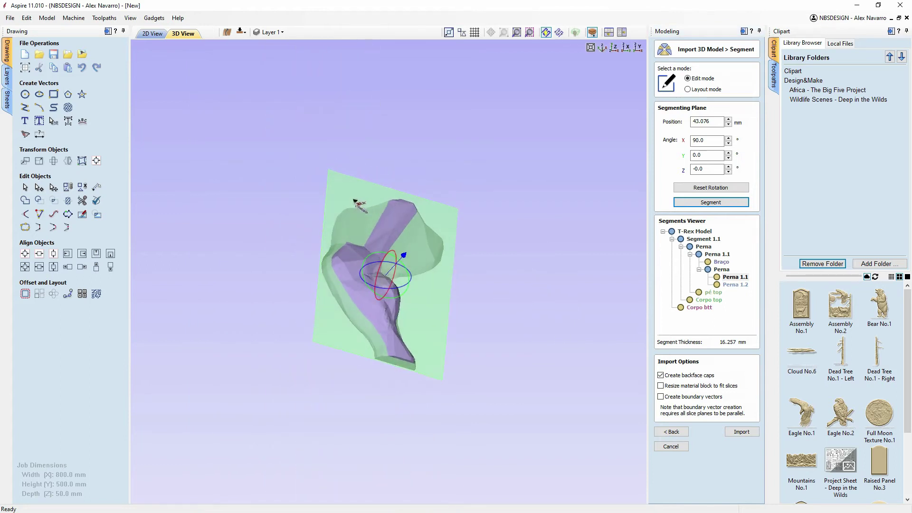
{"action": "left_click_drag", "start_coordinate": [504, 329], "coordinate": [489, 355]}
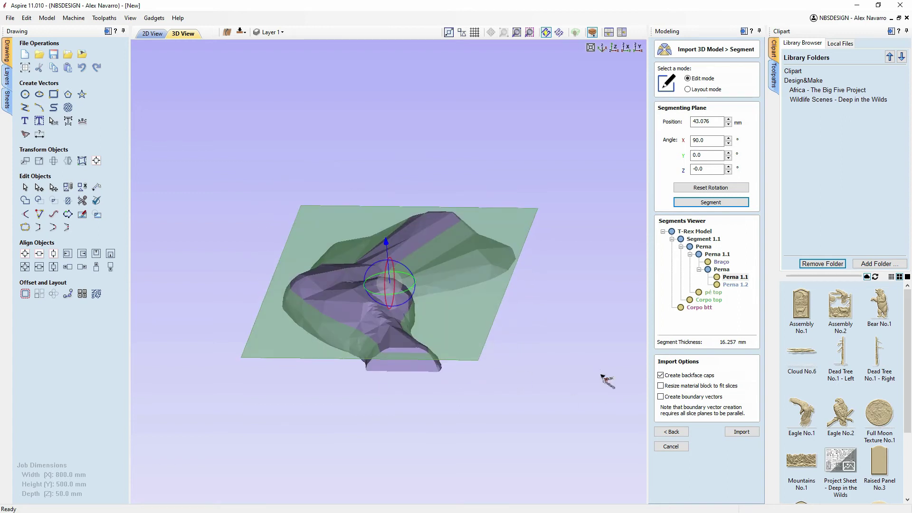
{"action": "left_click_drag", "start_coordinate": [372, 162], "coordinate": [281, 267]}
{"action": "left_click_drag", "start_coordinate": [507, 263], "coordinate": [554, 331]}
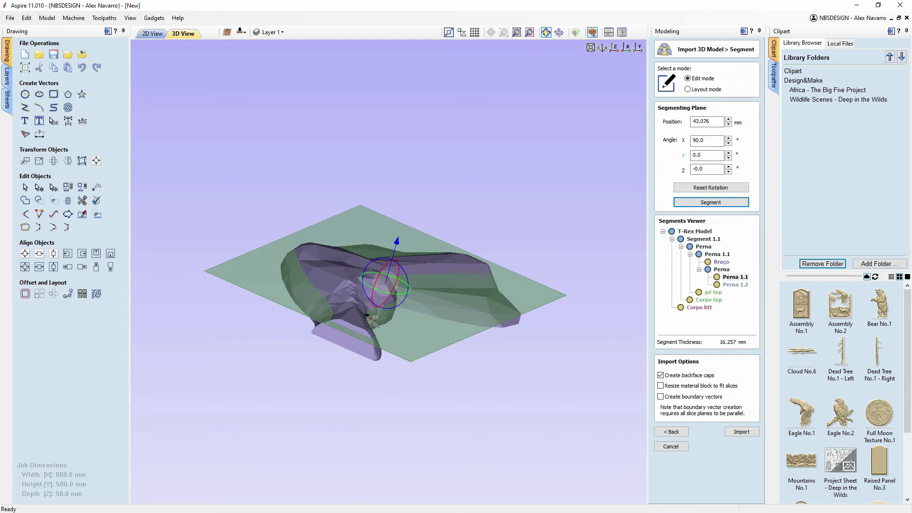
{"action": "left_click_drag", "start_coordinate": [441, 392], "coordinate": [481, 429]}
{"action": "left_click_drag", "start_coordinate": [295, 407], "coordinate": [399, 418]}
- Rename the Perna 1.1 half of the leg to "Perna Top" and select the other half, Perna 1.2
{"action": "right_click", "coordinate": [732, 278]}
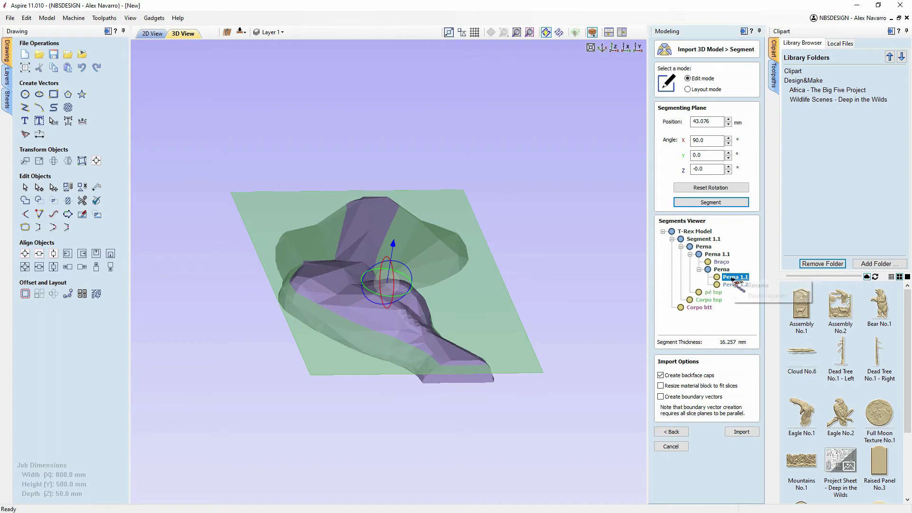
{"action": "left_click", "coordinate": [759, 289]}
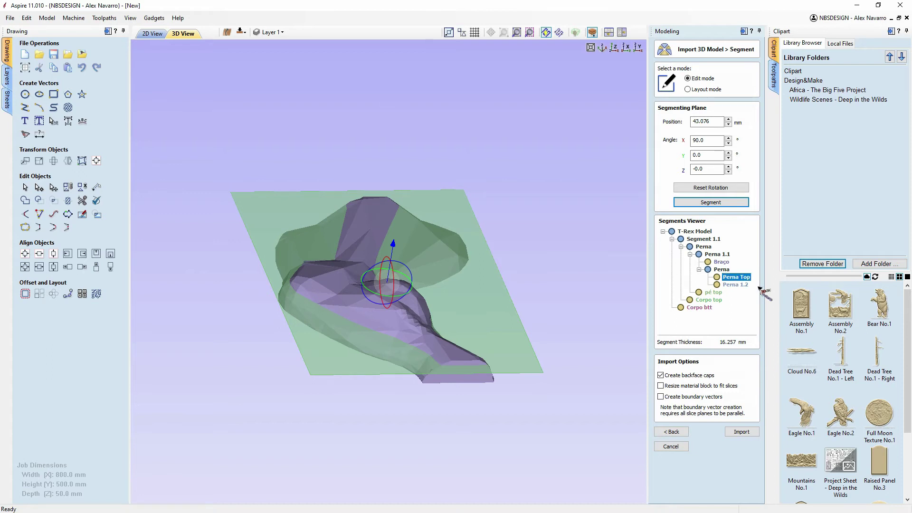
{"action": "left_click", "coordinate": [739, 286]}
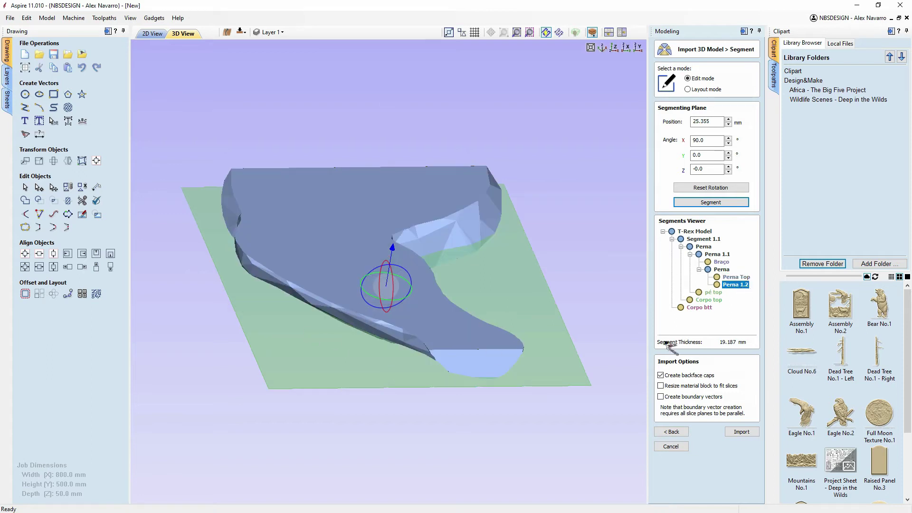
- Rename the Perna 1.2 half of the leg to "Perna Btt"
{"action": "right_click", "coordinate": [729, 287]}
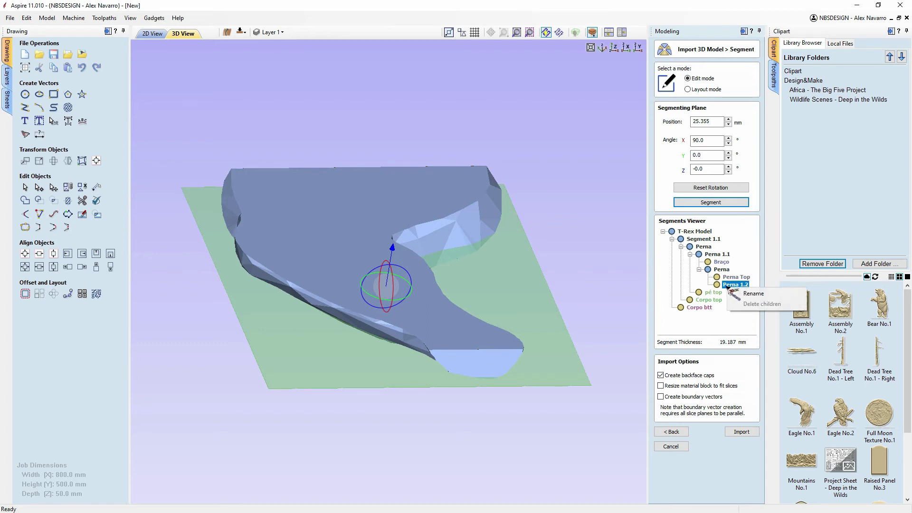
{"action": "left_click", "coordinate": [756, 294]}
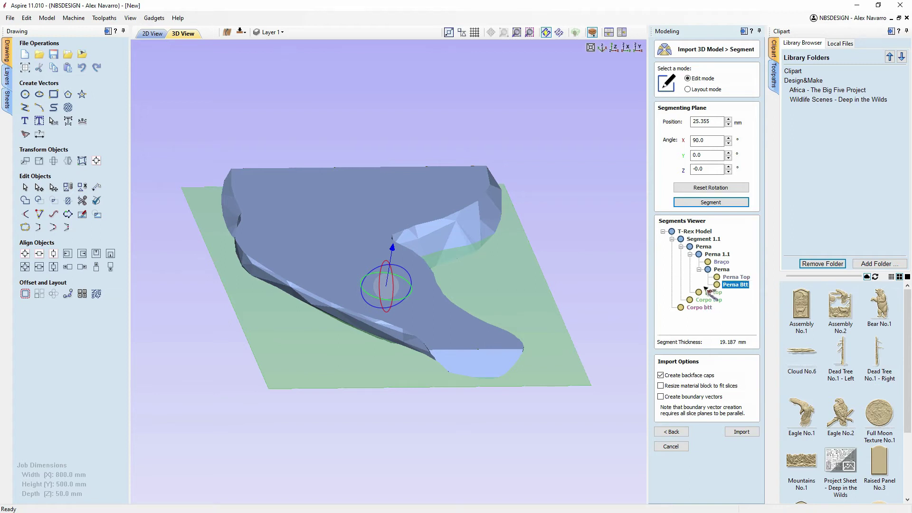
{"action": "left_click_drag", "start_coordinate": [343, 136], "coordinate": [375, 242]}
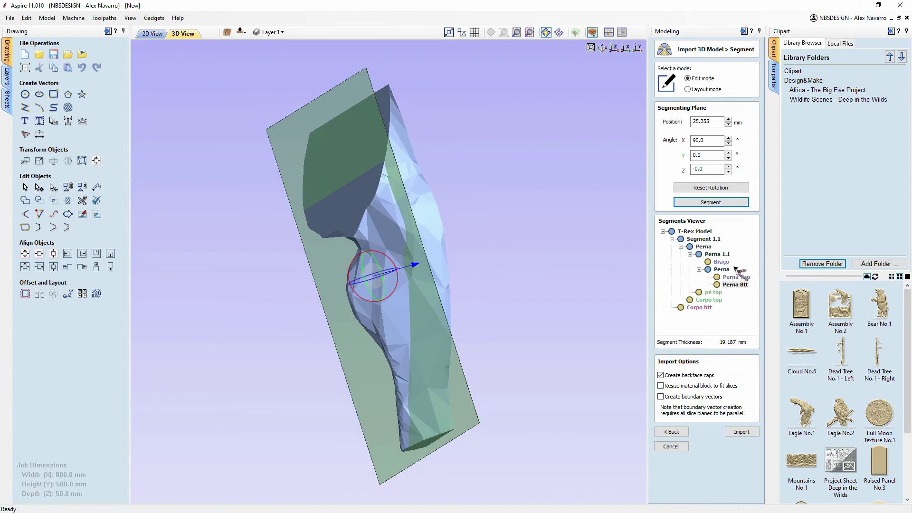
- Examine the Braço and pé top segments from several angles, finishing with pé top viewed along the Y axis
{"action": "left_click", "coordinate": [723, 262]}
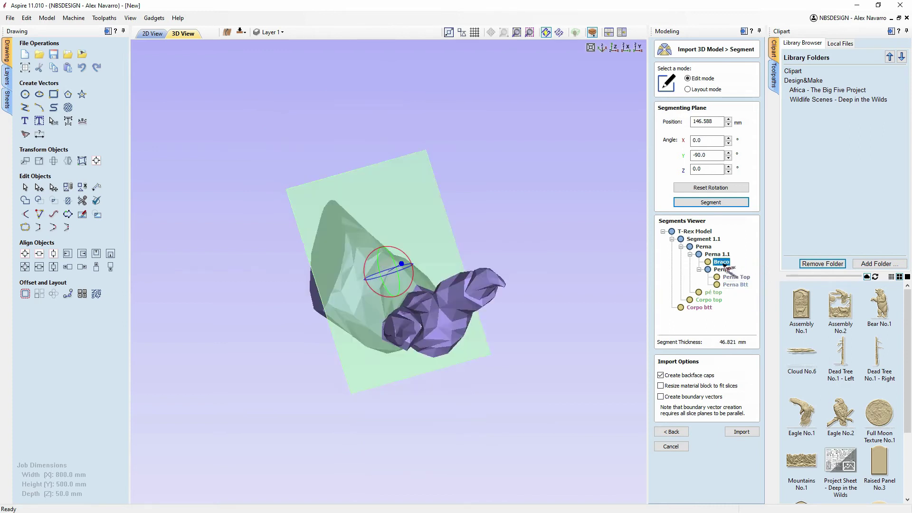
{"action": "left_click_drag", "start_coordinate": [550, 291], "coordinate": [593, 304]}
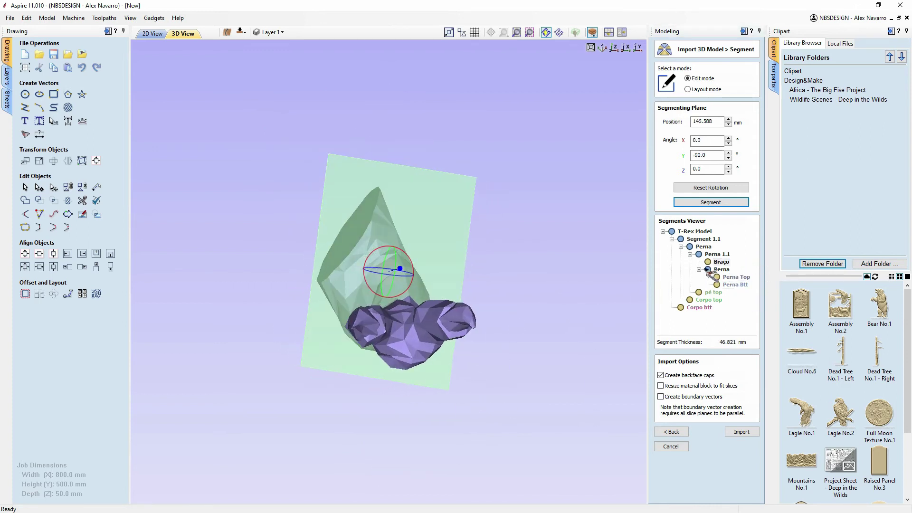
{"action": "left_click", "coordinate": [713, 292]}
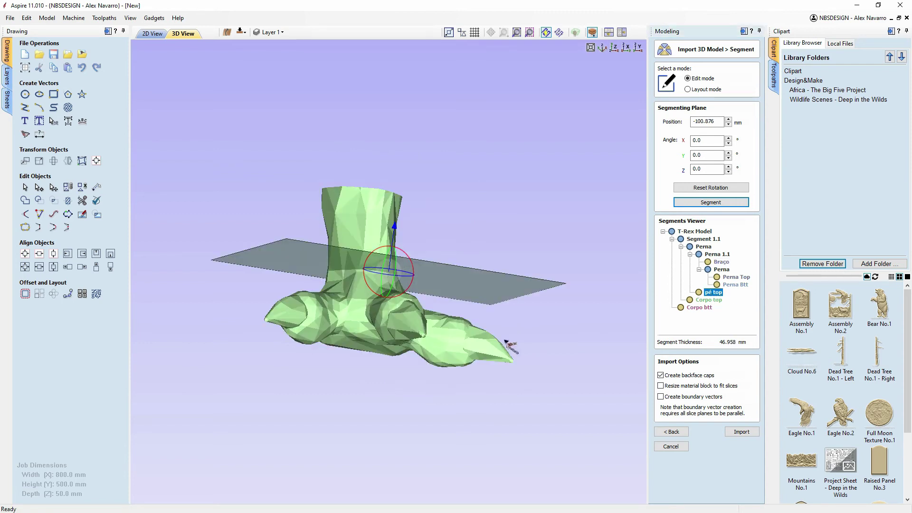
{"action": "left_click_drag", "start_coordinate": [485, 407], "coordinate": [496, 358]}
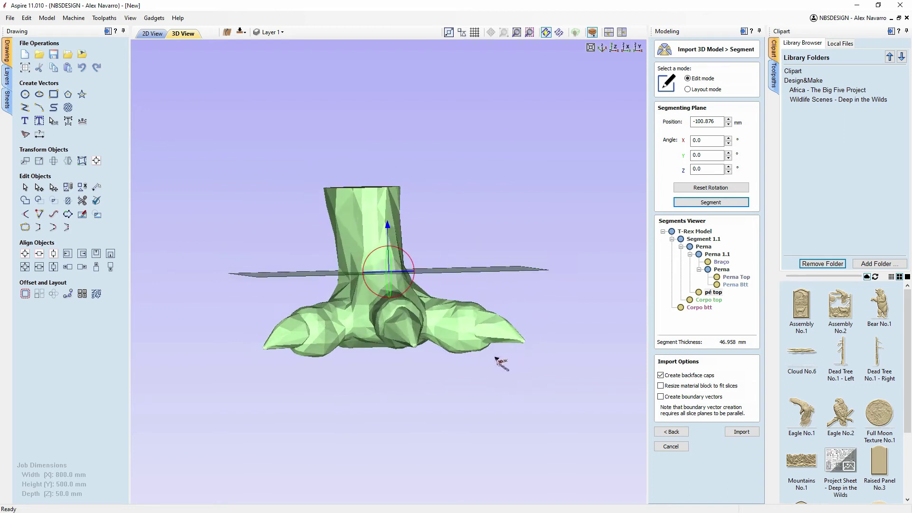
{"action": "left_click_drag", "start_coordinate": [429, 359], "coordinate": [418, 278]}
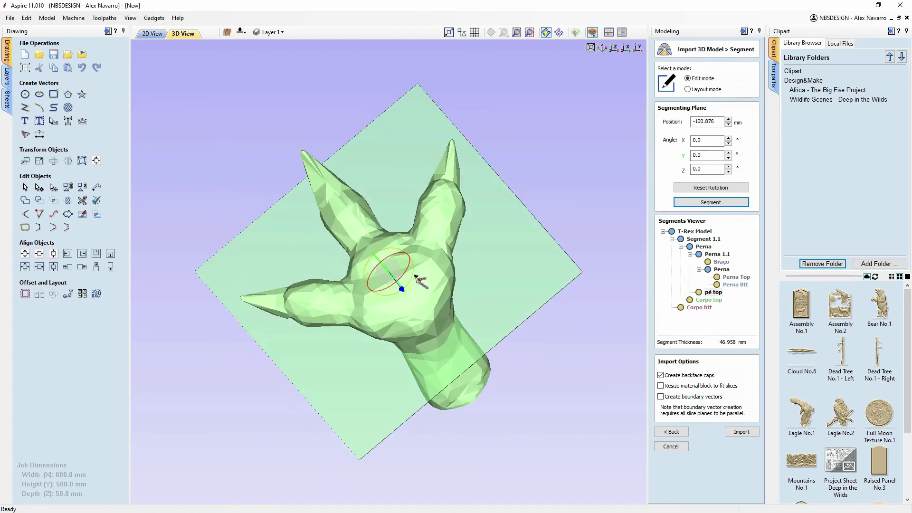
{"action": "left_click_drag", "start_coordinate": [472, 231], "coordinate": [314, 355]}
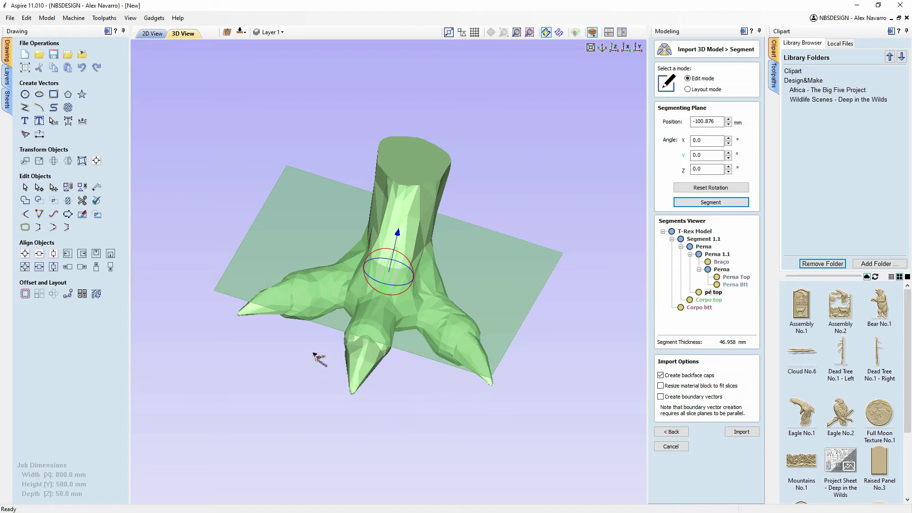
{"action": "left_click_drag", "start_coordinate": [371, 400], "coordinate": [554, 385]}
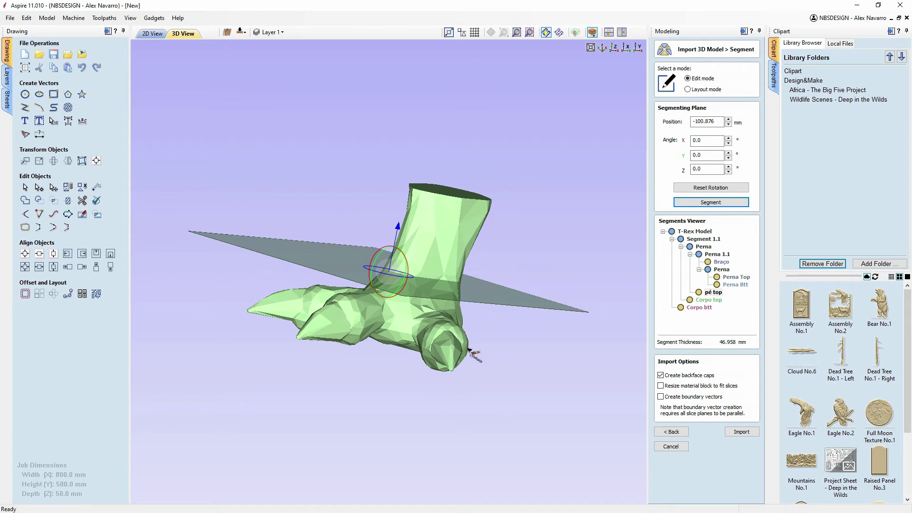
{"action": "left_click_drag", "start_coordinate": [469, 351], "coordinate": [424, 229]}
{"action": "left_click_drag", "start_coordinate": [425, 276], "coordinate": [471, 159]}
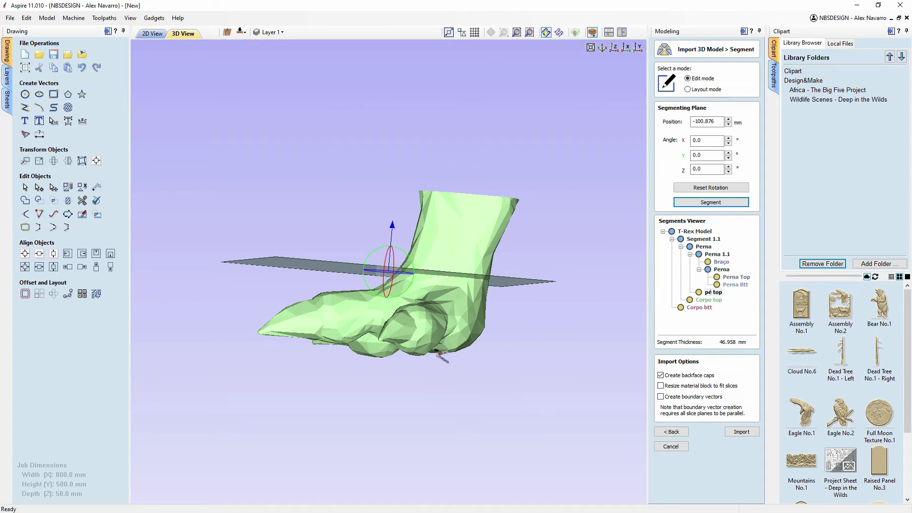
{"action": "left_click", "coordinate": [627, 48]}
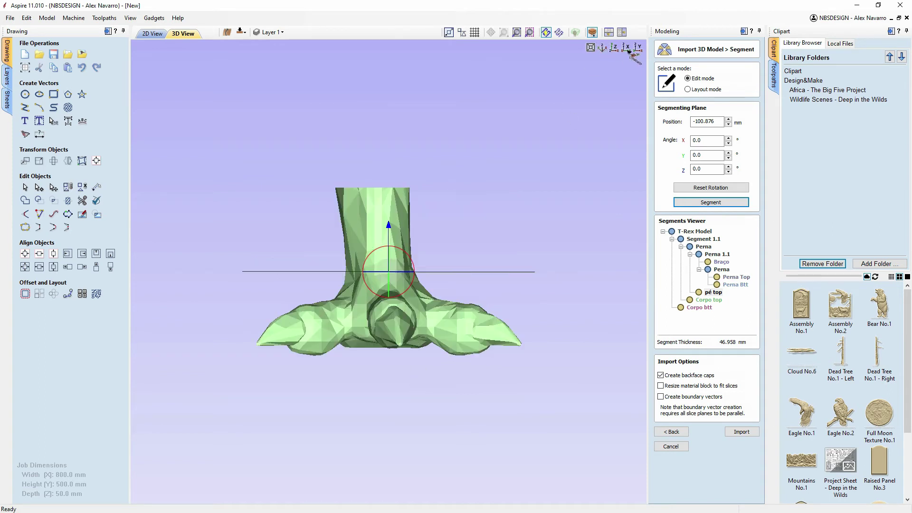
{"action": "left_click", "coordinate": [638, 48]}
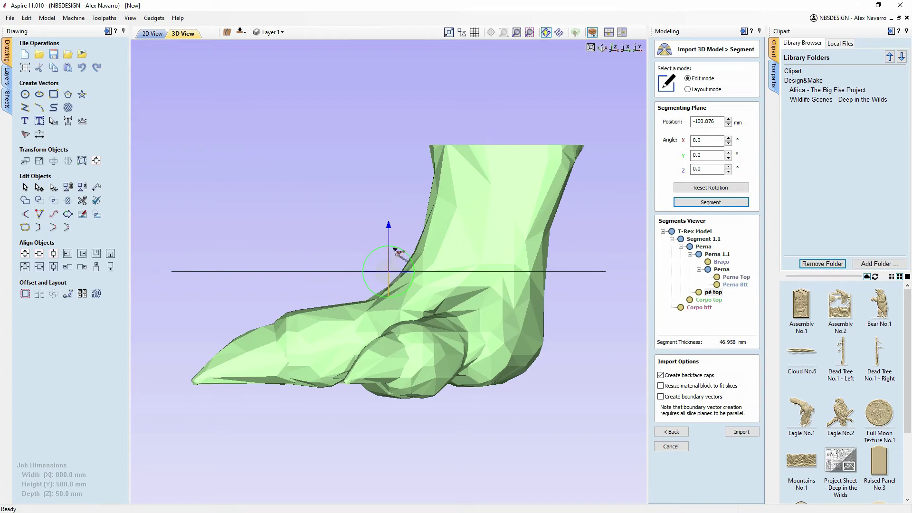
{"action": "left_click_drag", "start_coordinate": [398, 251], "coordinate": [403, 388]}
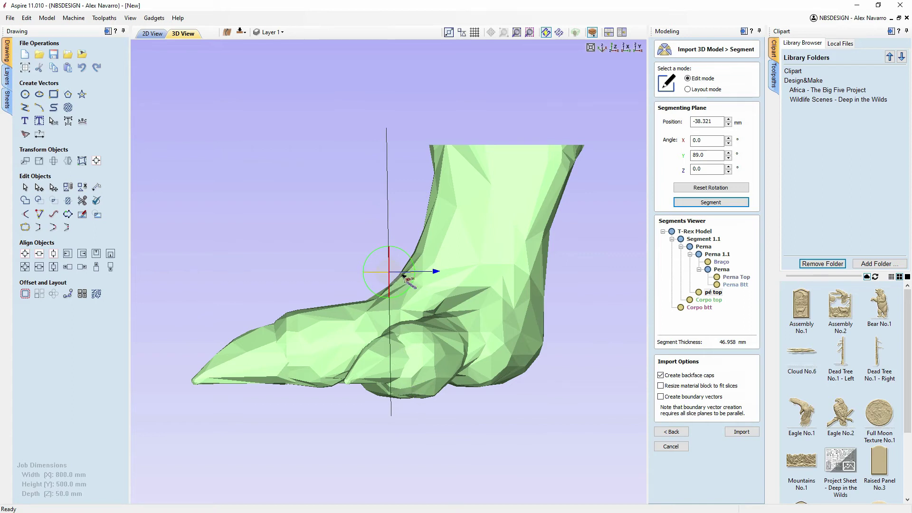
{"action": "left_click_drag", "start_coordinate": [434, 271], "coordinate": [542, 247]}
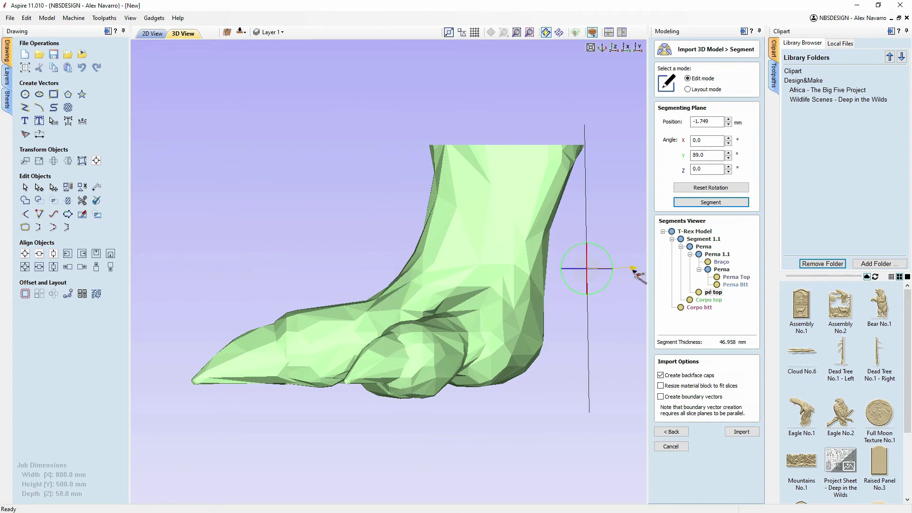
{"action": "mouse_move", "coordinate": [633, 269]}
{"action": "left_mouse_down"}
{"action": "mouse_move", "coordinate": [588, 267]}
{"action": "mouse_move", "coordinate": [617, 263]}
{"action": "left_mouse_up"}
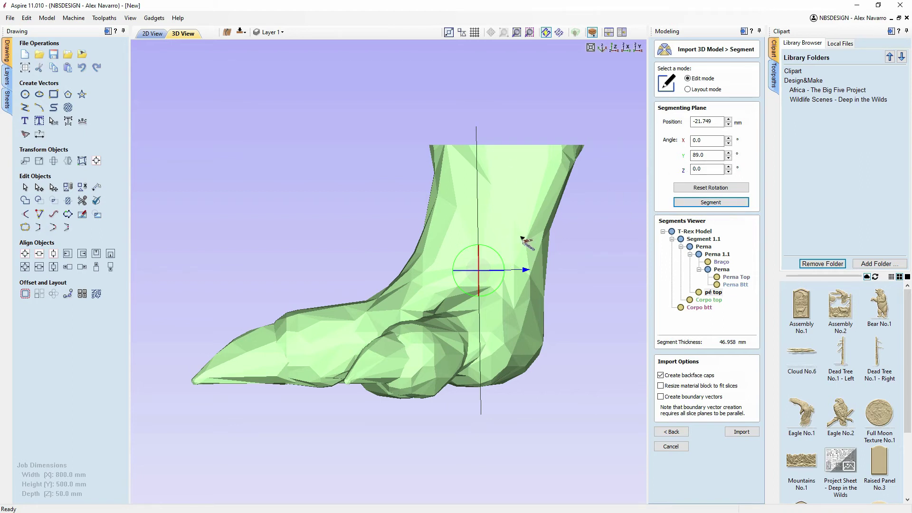
{"action": "left_click", "coordinate": [711, 188]}
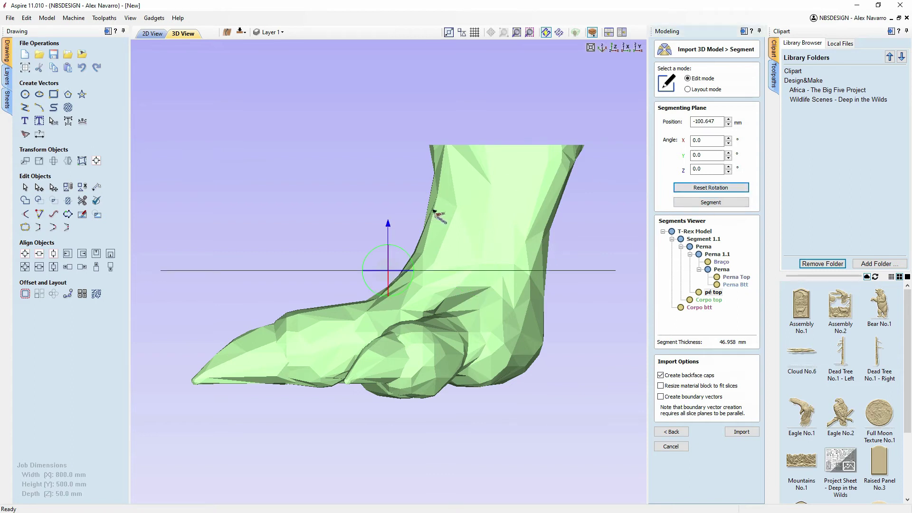
- Set pé top's segmenting plane to X 0° and Y 180°, shift it to -18.791 mm and segment the foot there
{"action": "double_click", "coordinate": [712, 142]}
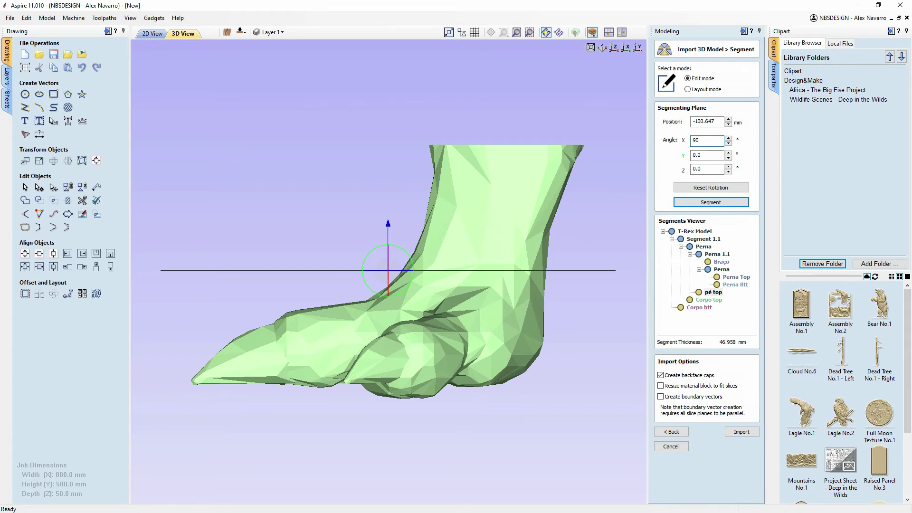
{"action": "key", "text": "Tab"}
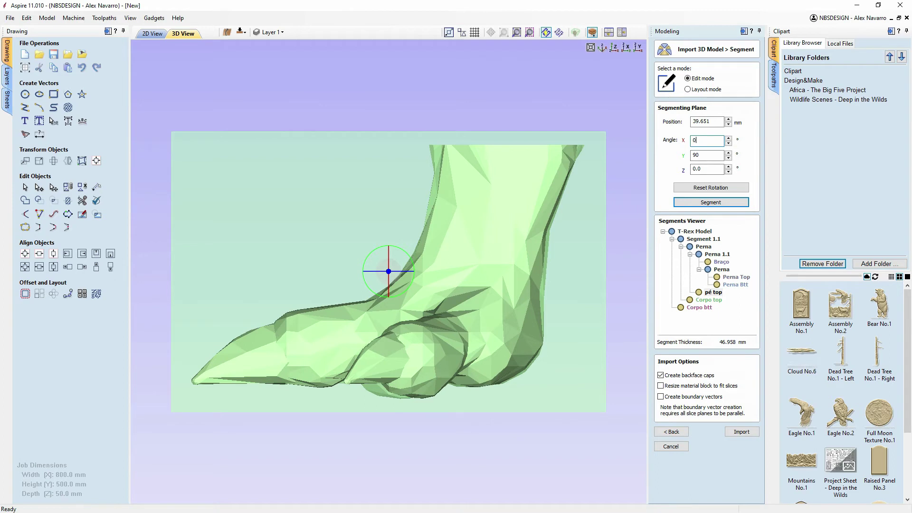
{"action": "left_click", "coordinate": [710, 155]}
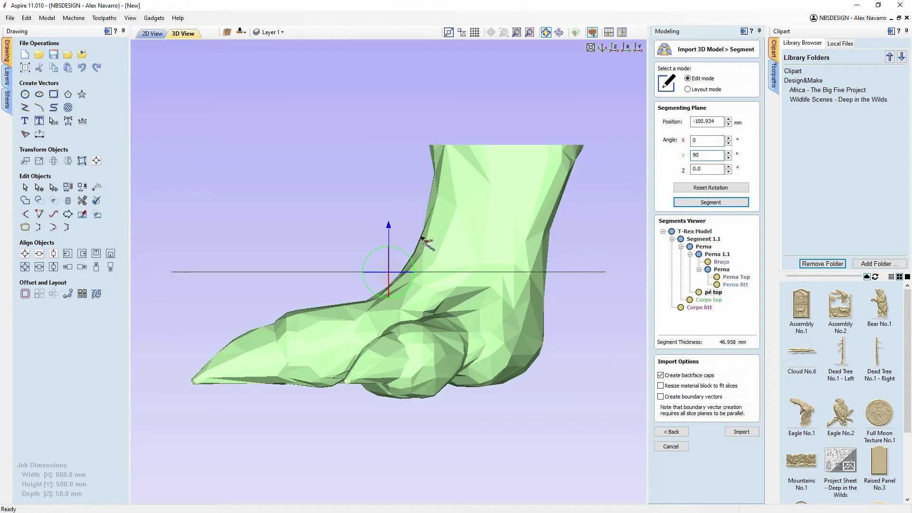
{"action": "left_click_drag", "start_coordinate": [389, 227], "coordinate": [411, 233]}
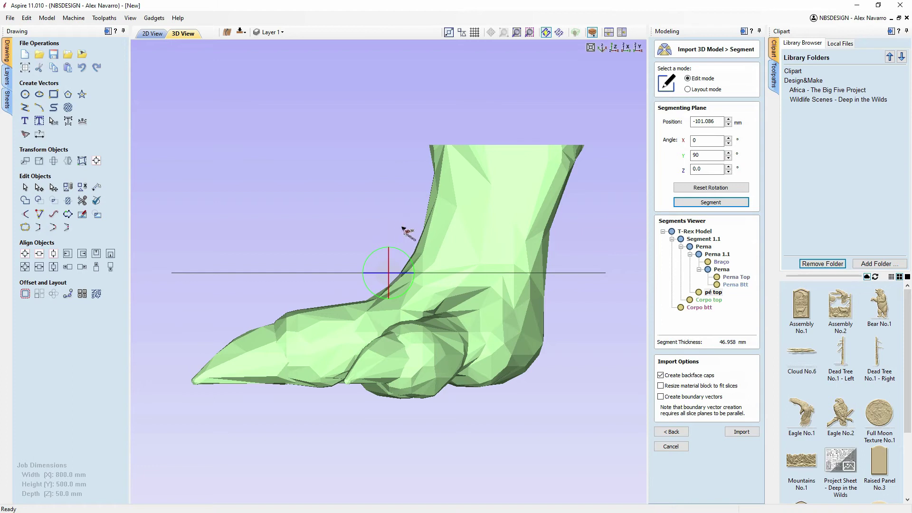
{"action": "left_click_drag", "start_coordinate": [388, 227], "coordinate": [354, 343]}
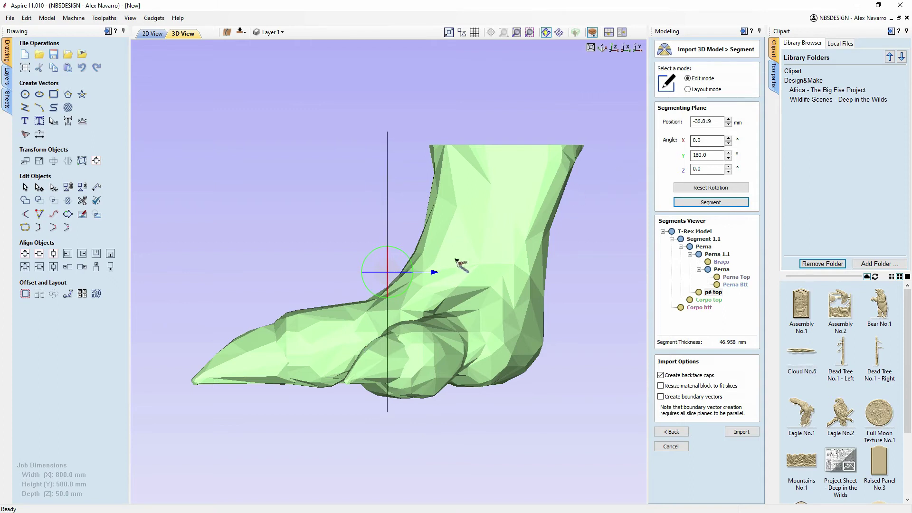
{"action": "left_click_drag", "start_coordinate": [433, 274], "coordinate": [559, 273]}
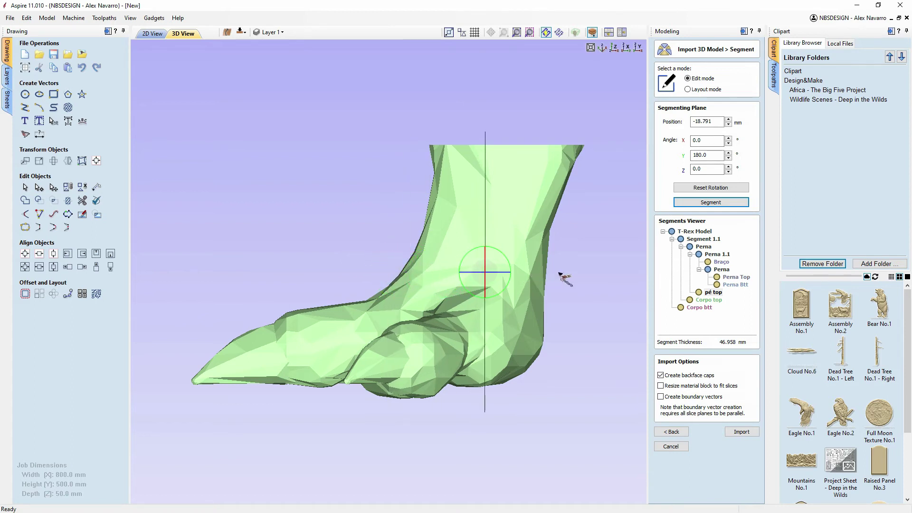
{"action": "left_click", "coordinate": [712, 203]}
- Rename the pé top 1.1 half of the foot to "pé top"
{"action": "scroll", "coordinate": [568, 187], "scroll_direction": "down", "scroll_amount": 5}
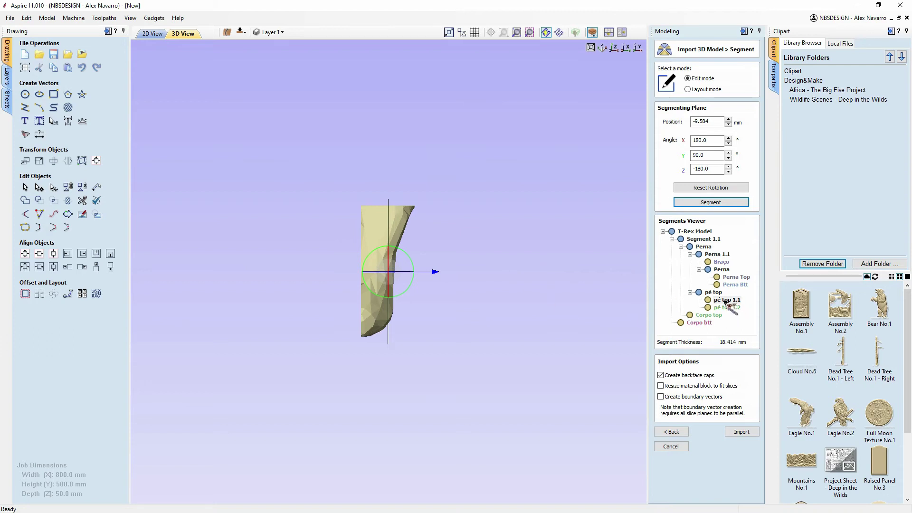
{"action": "left_click_drag", "start_coordinate": [282, 231], "coordinate": [244, 265]}
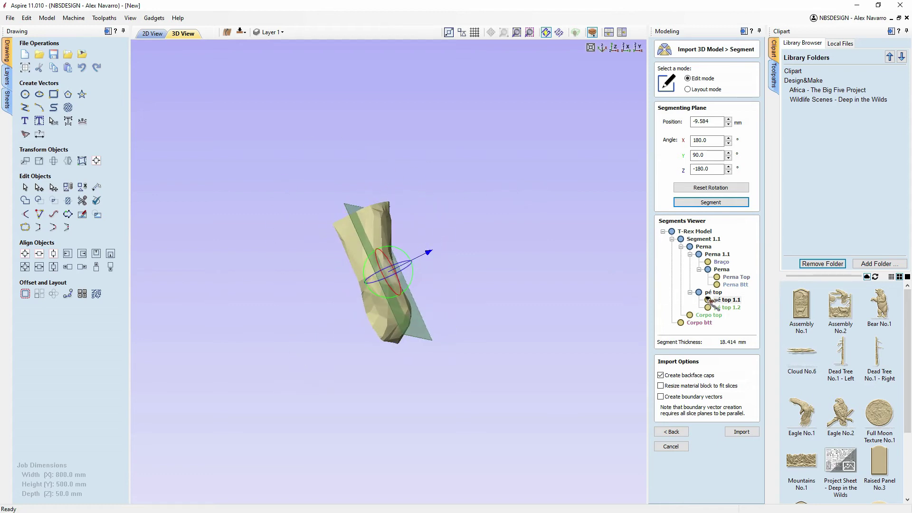
{"action": "left_click", "coordinate": [738, 300]}
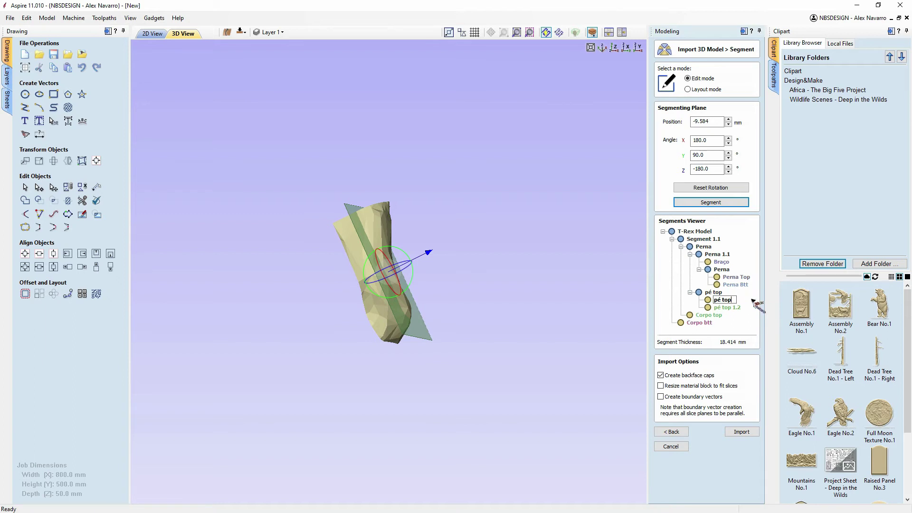
- Rename the pé top 1.2 half of the foot to "pé top Btt"
{"action": "left_click", "coordinate": [727, 307]}
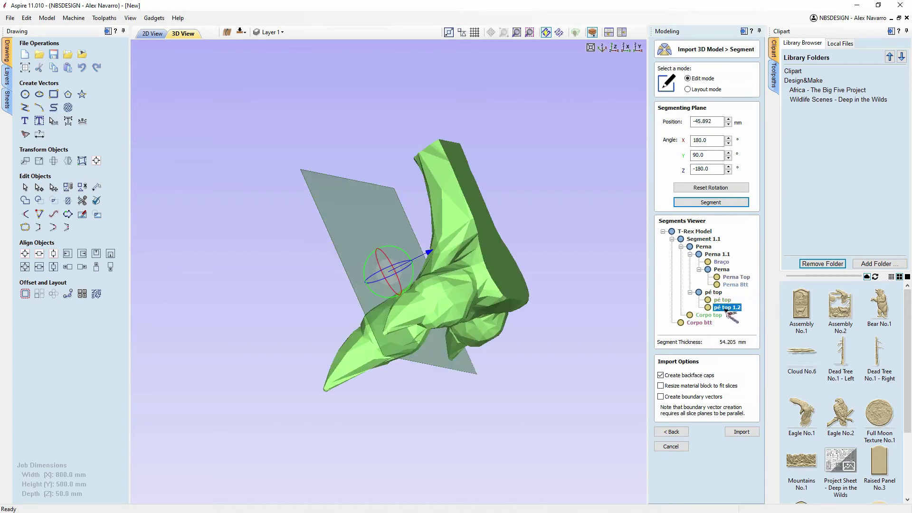
{"action": "right_click", "coordinate": [728, 309]}
{"action": "left_click", "coordinate": [750, 317]}
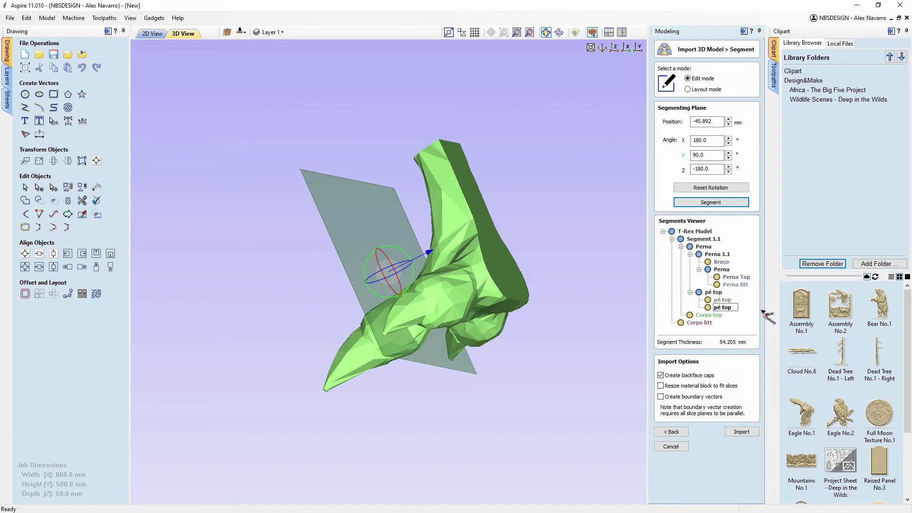
{"action": "key", "text": "Return"}
- Review the pé top Btt, Braço, Perna Top and Perna Btt segments one after another
{"action": "left_click_drag", "start_coordinate": [315, 261], "coordinate": [626, 216]}
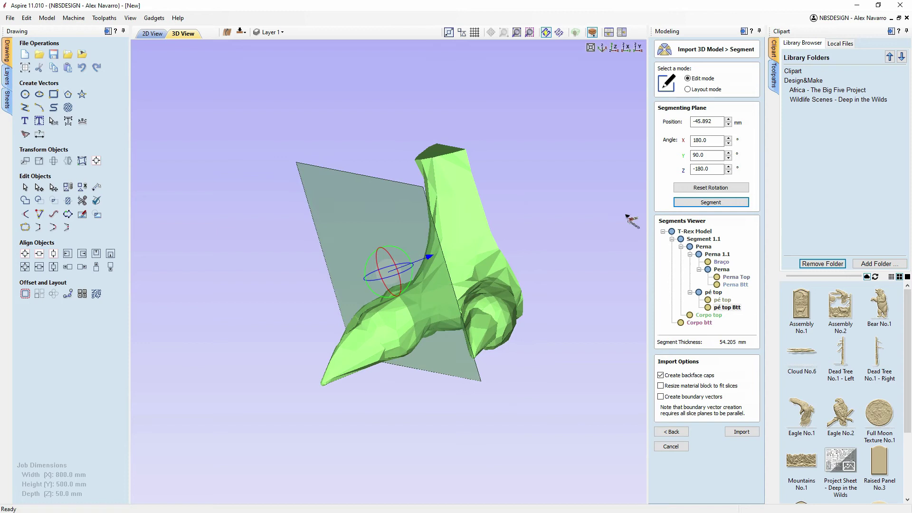
{"action": "left_click", "coordinate": [727, 263]}
{"action": "left_click", "coordinate": [735, 277]}
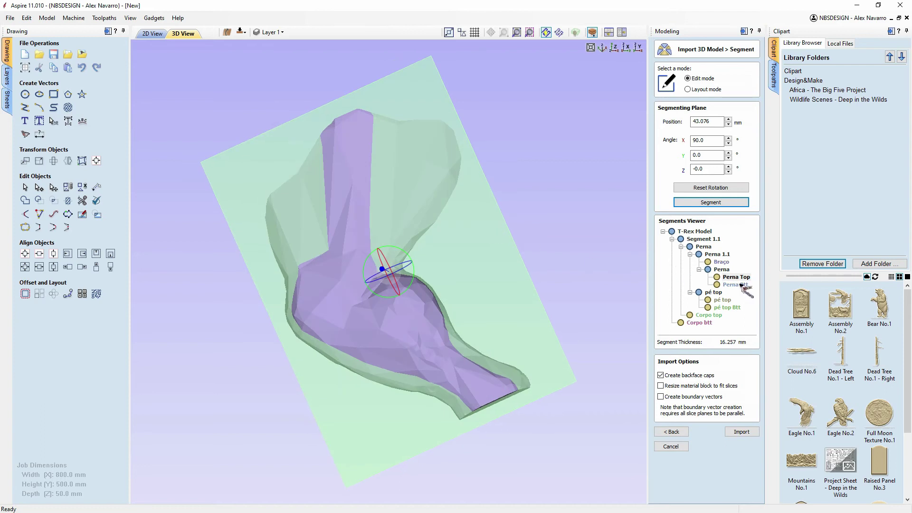
{"action": "left_click", "coordinate": [735, 284]}
{"action": "left_click_drag", "start_coordinate": [541, 223], "coordinate": [361, 238]}
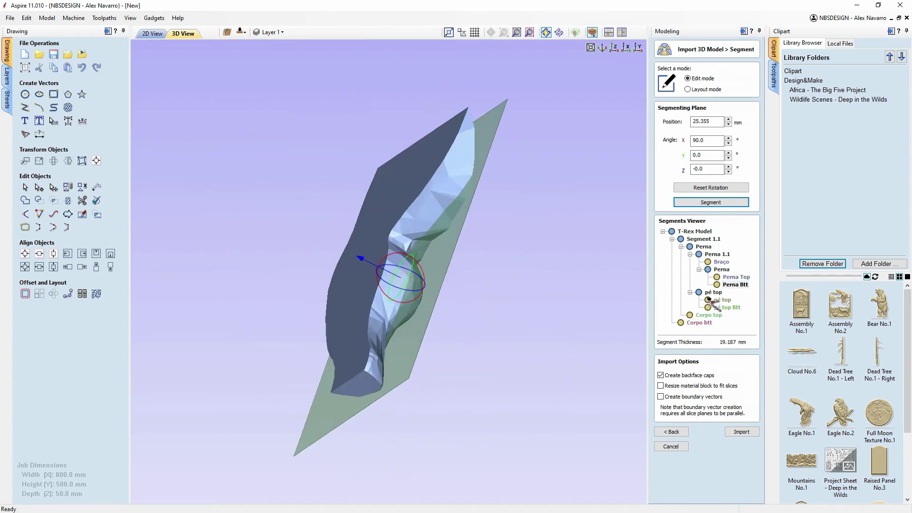
- Examine the pé top, pé top Btt and Corpo top segments of the T-Rex model from several angles
{"action": "left_click", "coordinate": [725, 301]}
{"action": "left_click_drag", "start_coordinate": [590, 265], "coordinate": [450, 216]}
{"action": "left_click", "coordinate": [727, 308]}
{"action": "left_click_drag", "start_coordinate": [623, 309], "coordinate": [730, 275]}
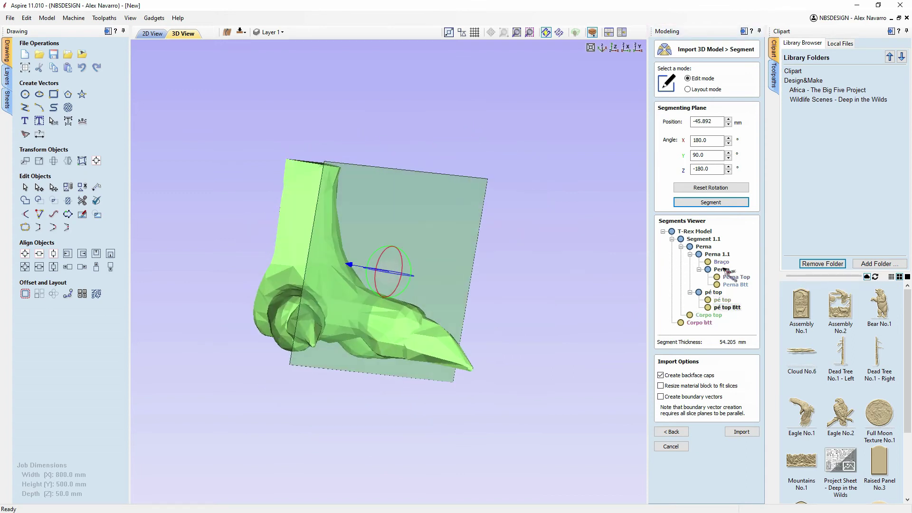
{"action": "left_click", "coordinate": [709, 316]}
{"action": "left_click_drag", "start_coordinate": [491, 182], "coordinate": [450, 208]}
{"action": "left_click_drag", "start_coordinate": [529, 350], "coordinate": [285, 237]}
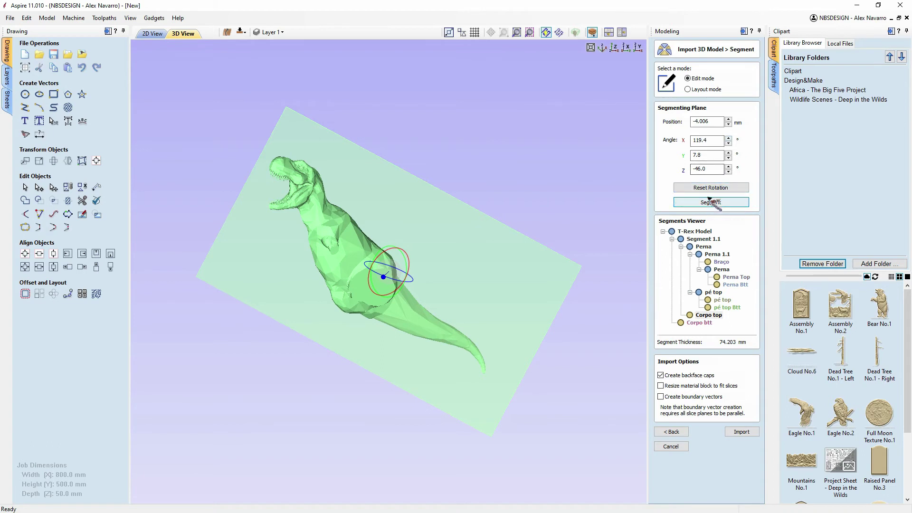
- Reset the segmenting plane's rotation on Corpo top and import all segments as components
{"action": "left_click", "coordinate": [727, 188]}
{"action": "left_click_drag", "start_coordinate": [378, 367], "coordinate": [468, 403]}
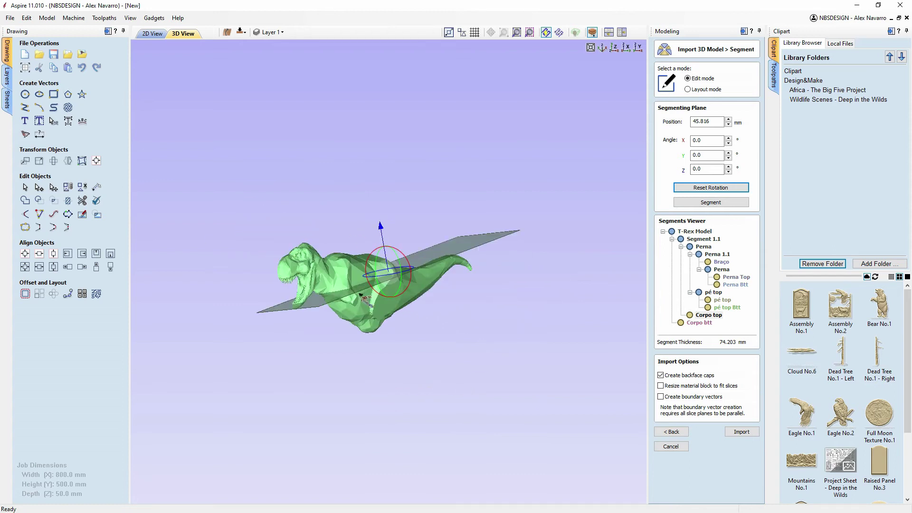
{"action": "scroll", "coordinate": [425, 328], "scroll_direction": "up", "scroll_amount": 3}
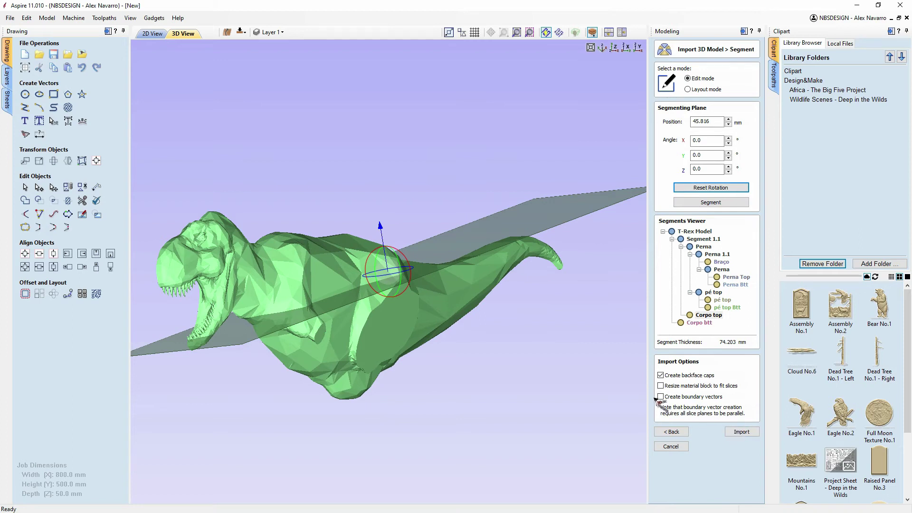
{"action": "left_click", "coordinate": [748, 432]}
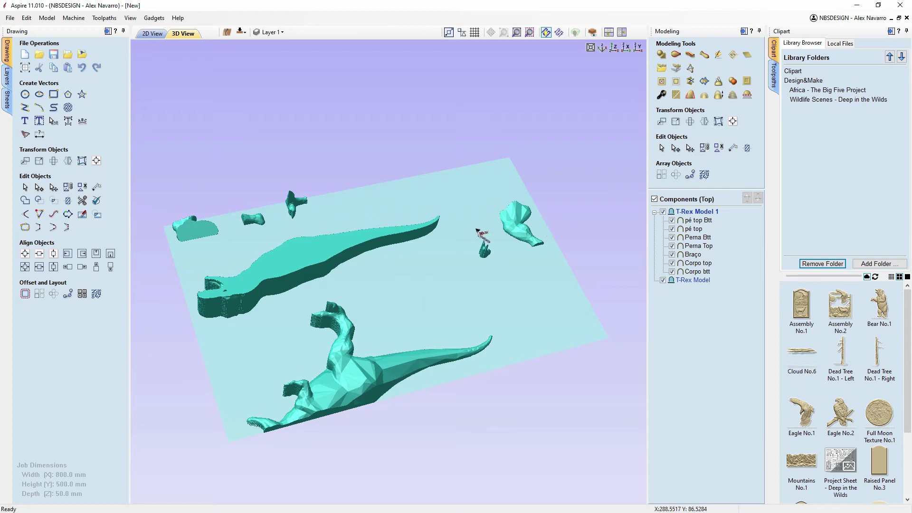
- Move the Corpo top component to the other side of the job
{"action": "mouse_move", "coordinate": [413, 330]}
{"action": "left_mouse_down"}
{"action": "mouse_move", "coordinate": [462, 301]}
{"action": "mouse_move", "coordinate": [485, 245]}
{"action": "mouse_move", "coordinate": [556, 233]}
{"action": "mouse_move", "coordinate": [464, 287]}
{"action": "mouse_move", "coordinate": [430, 329]}
{"action": "left_mouse_up"}
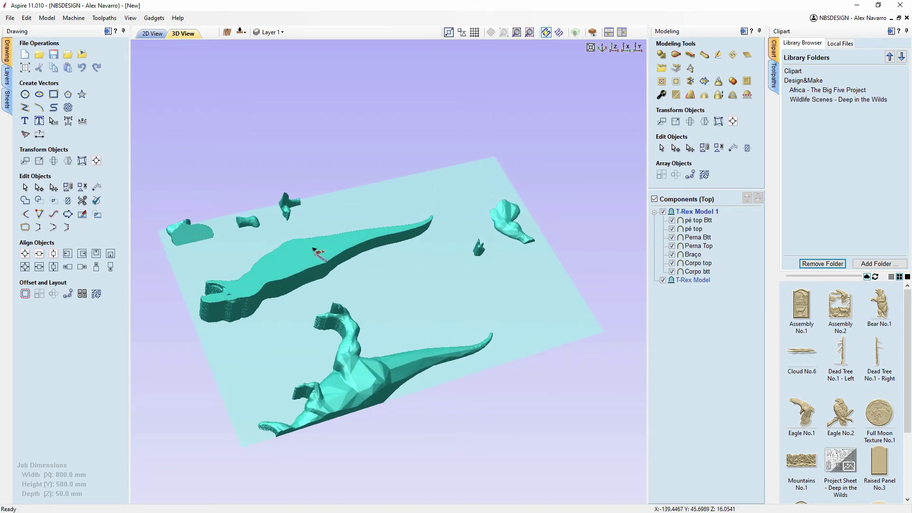
{"action": "scroll", "coordinate": [301, 301], "scroll_direction": "up", "scroll_amount": 4}
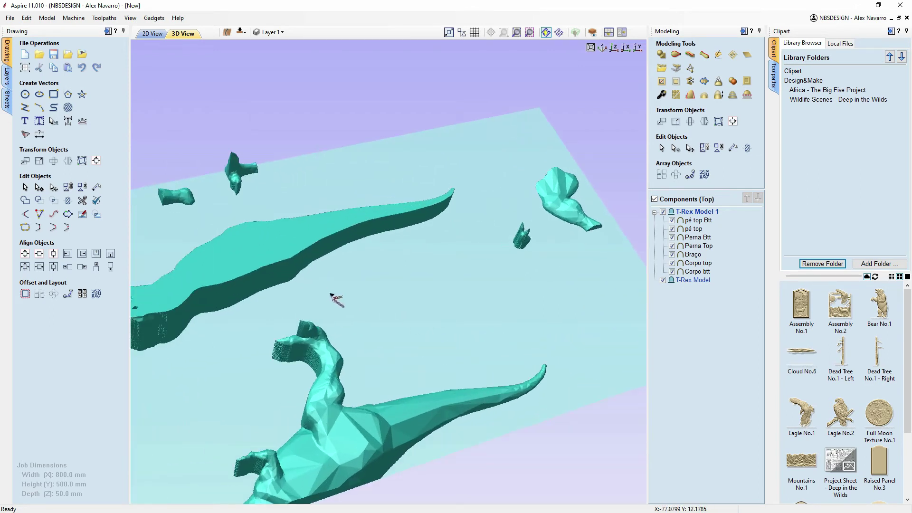
{"action": "scroll", "coordinate": [403, 328], "scroll_direction": "up", "scroll_amount": 2}
{"action": "left_click_drag", "start_coordinate": [402, 328], "coordinate": [350, 216]}
{"action": "left_click", "coordinate": [341, 209]}
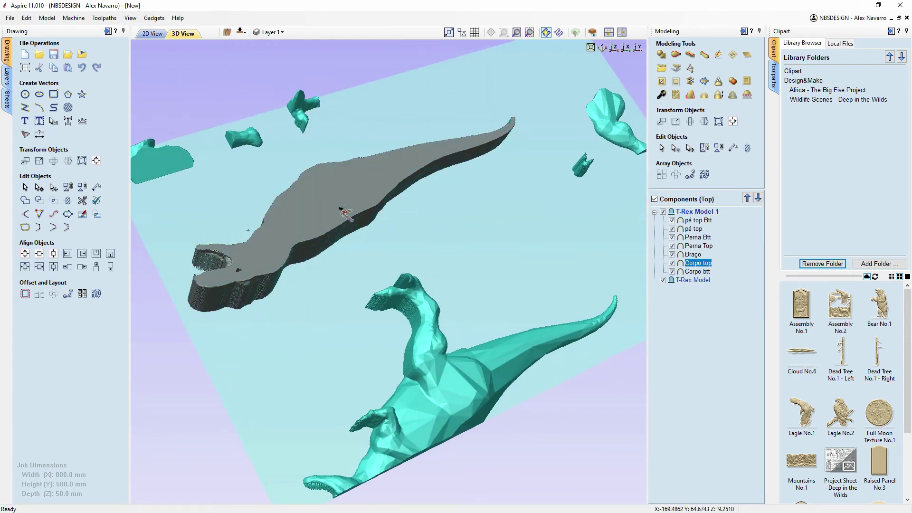
{"action": "right_click", "coordinate": [699, 269]}
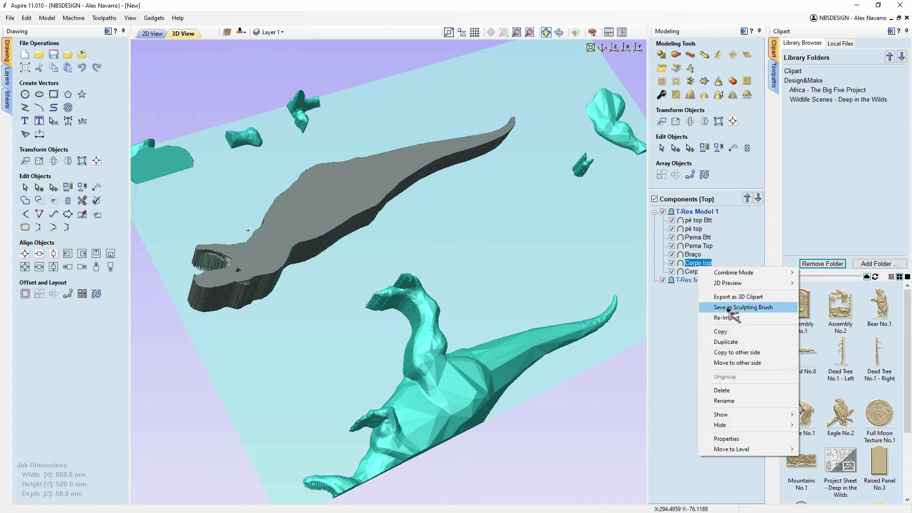
{"action": "left_click", "coordinate": [733, 363]}
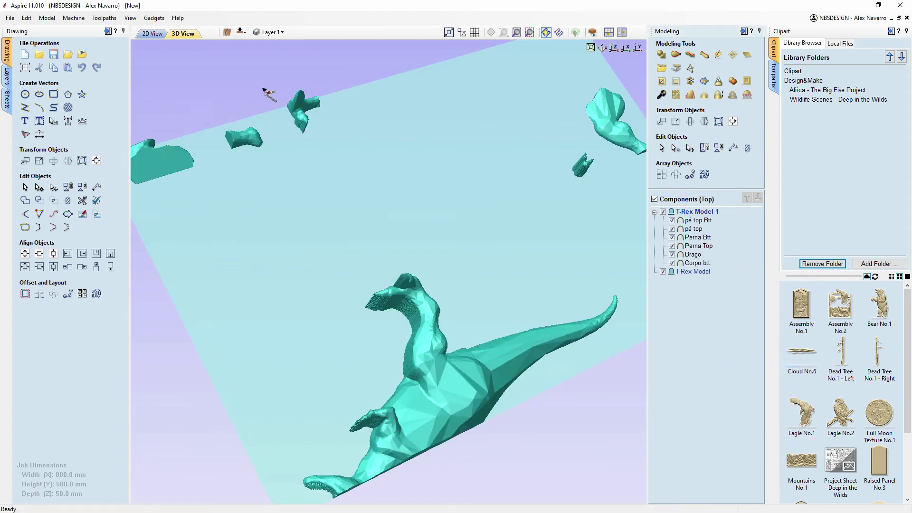
- Check Corpo top on the bottom side, return to the top side and undo its move
{"action": "left_click", "coordinate": [241, 32]}
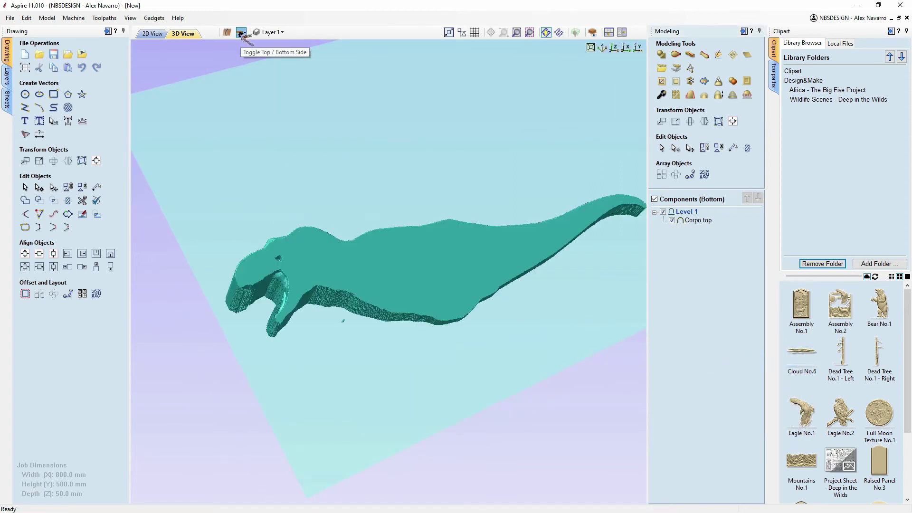
{"action": "left_click", "coordinate": [241, 31]}
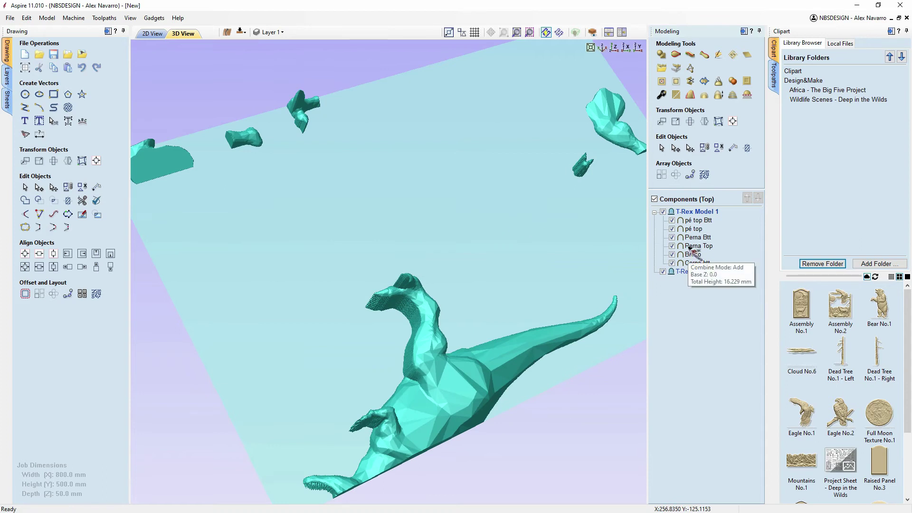
{"action": "key", "text": "ctrl+v"}
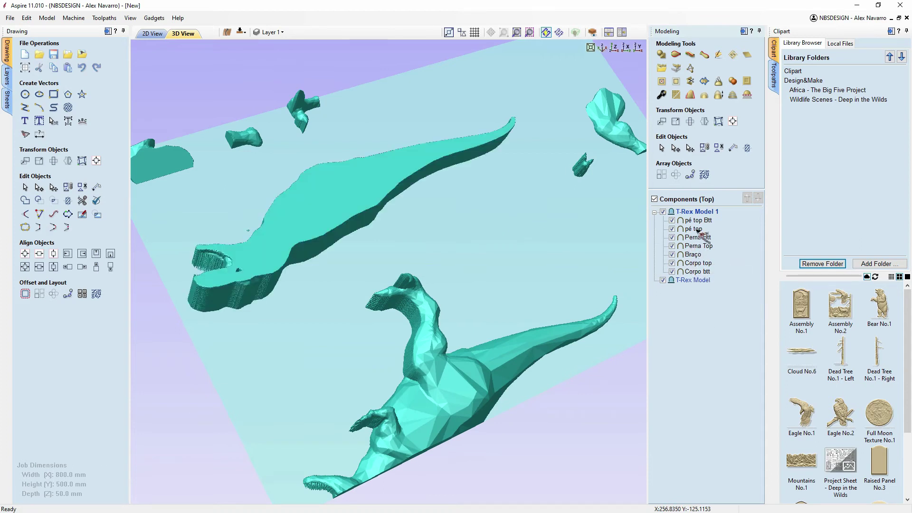
- Re-import the pé top Btt component to reopen the model's segmentation, and select the Corpo top segment
{"action": "right_click", "coordinate": [698, 221]}
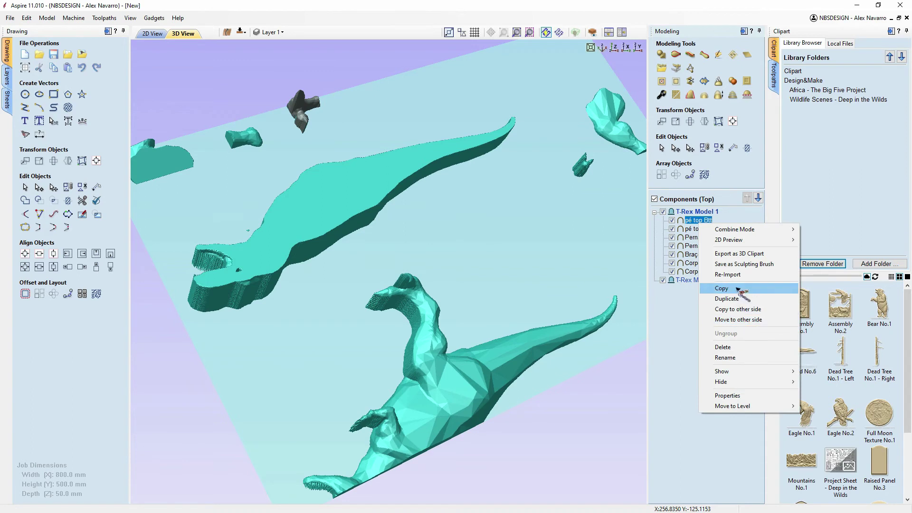
{"action": "left_click", "coordinate": [734, 274]}
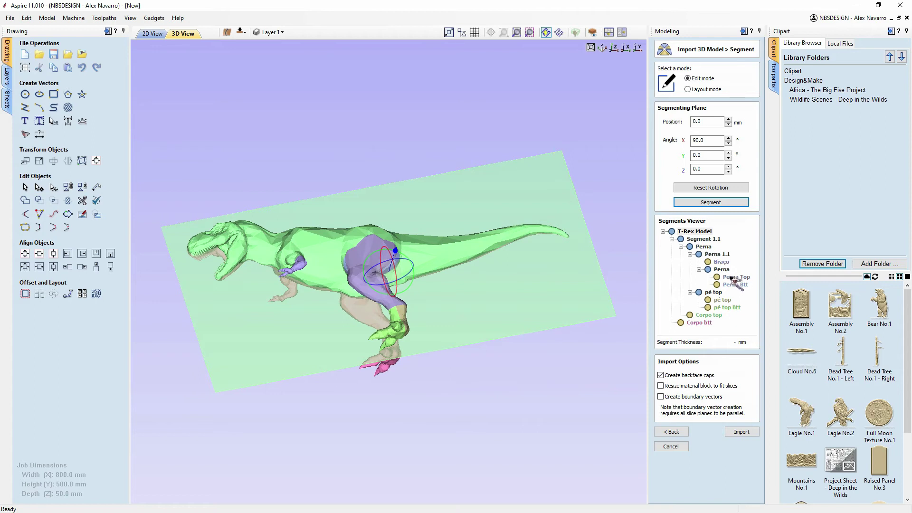
{"action": "left_click", "coordinate": [708, 316]}
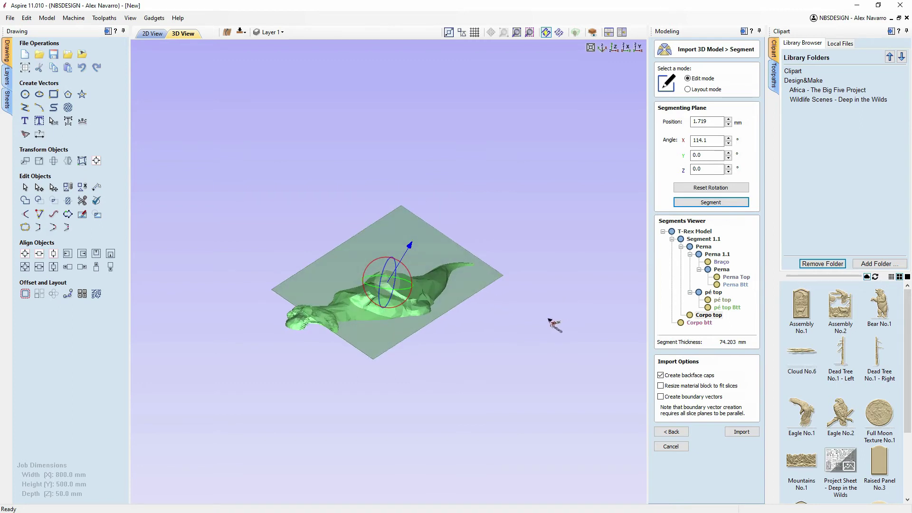
- Examine the Corpo top segment's cut face and its tilted segmenting plane from several angles
{"action": "scroll", "coordinate": [451, 351], "scroll_direction": "up", "scroll_amount": 3}
{"action": "left_click_drag", "start_coordinate": [490, 376], "coordinate": [508, 288]}
{"action": "scroll", "coordinate": [444, 190], "scroll_direction": "up", "scroll_amount": 5}
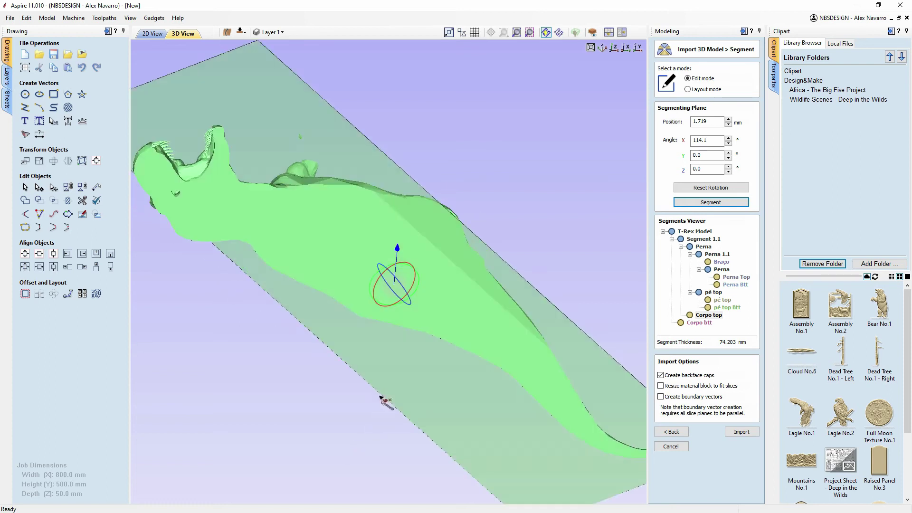
{"action": "scroll", "coordinate": [317, 128], "scroll_direction": "down", "scroll_amount": 5}
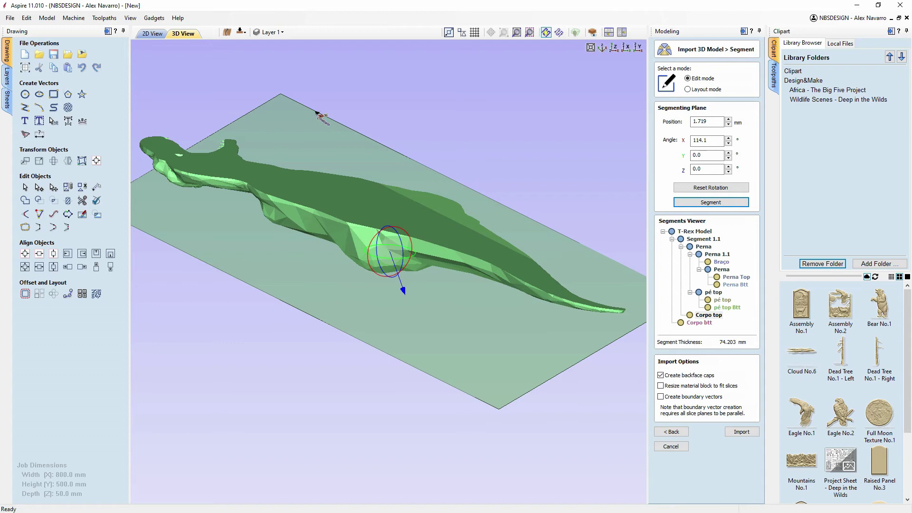
{"action": "scroll", "coordinate": [321, 119], "scroll_direction": "up", "scroll_amount": 5}
{"action": "left_click_drag", "start_coordinate": [310, 173], "coordinate": [281, 390]}
{"action": "left_click", "coordinate": [602, 49]}
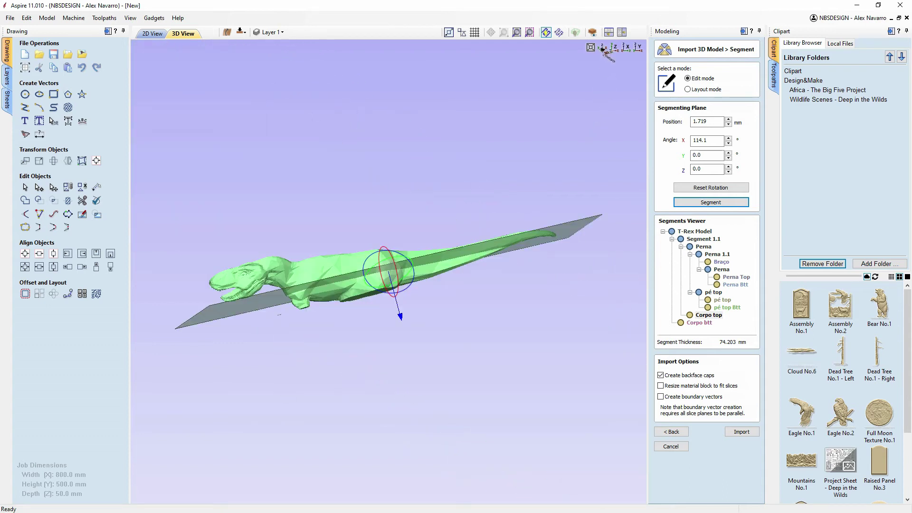
{"action": "left_click_drag", "start_coordinate": [393, 186], "coordinate": [541, 238]}
{"action": "left_click_drag", "start_coordinate": [566, 235], "coordinate": [576, 220]}
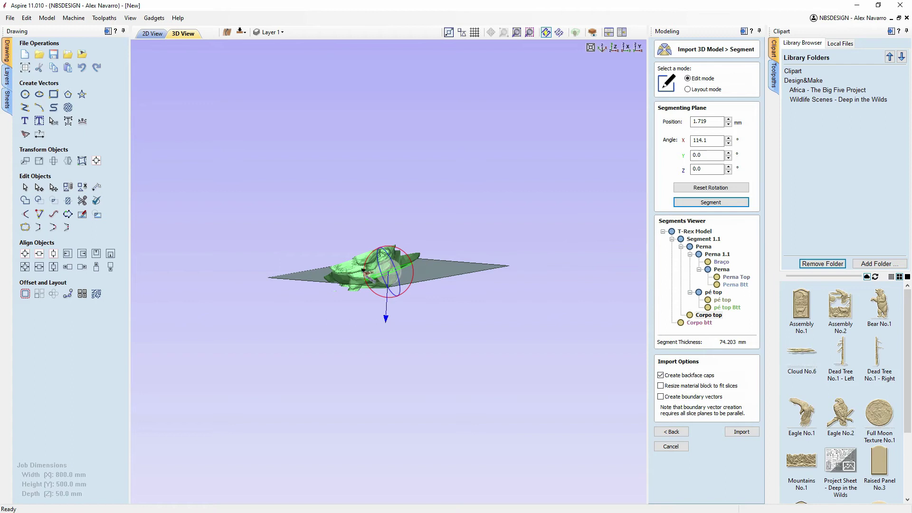
{"action": "left_click_drag", "start_coordinate": [699, 302], "coordinate": [714, 318]}
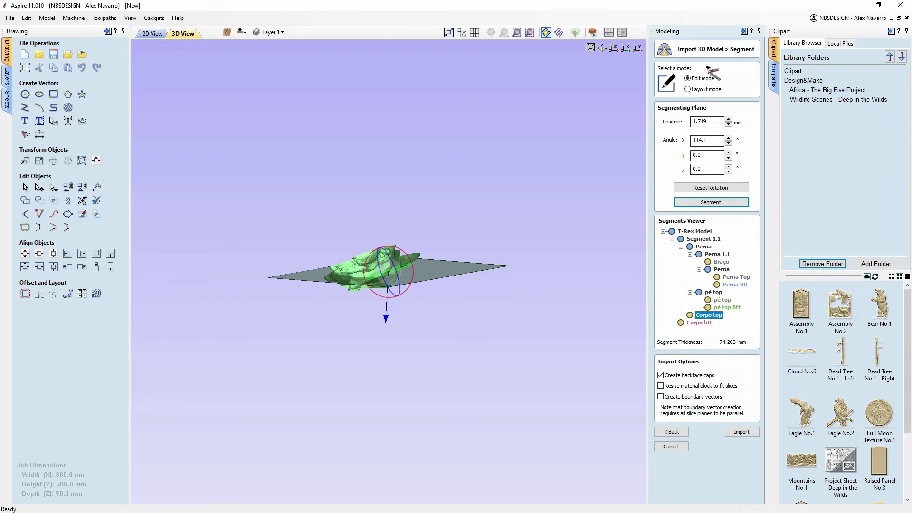
- Switch to Layout mode and set the Corpo top segment's depth below top to 0.0
{"action": "left_click", "coordinate": [688, 89]}
{"action": "left_click_drag", "start_coordinate": [542, 437], "coordinate": [589, 325]}
{"action": "left_click_drag", "start_coordinate": [264, 227], "coordinate": [327, 315]}
{"action": "left_click_drag", "start_coordinate": [376, 397], "coordinate": [393, 378]}
{"action": "left_click_drag", "start_coordinate": [413, 173], "coordinate": [519, 175]}
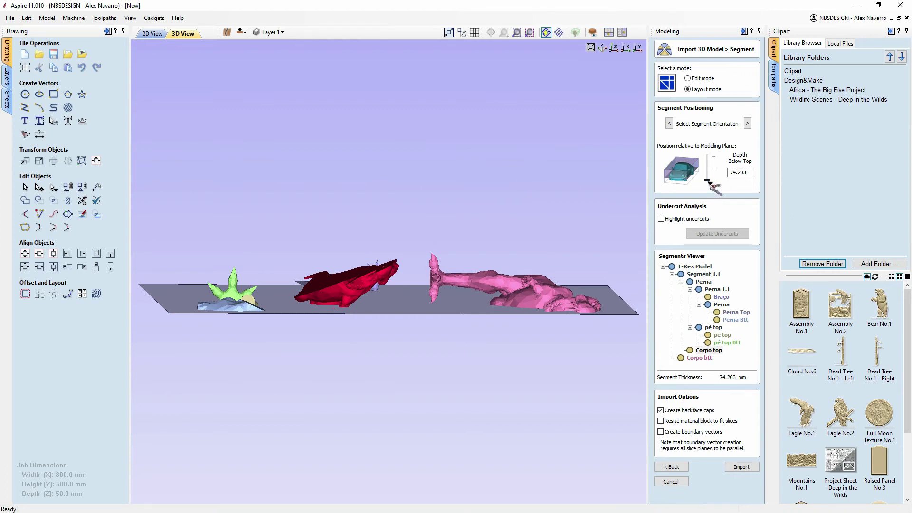
{"action": "left_click_drag", "start_coordinate": [711, 186], "coordinate": [708, 156]}
{"action": "left_click_drag", "start_coordinate": [455, 377], "coordinate": [441, 390]}
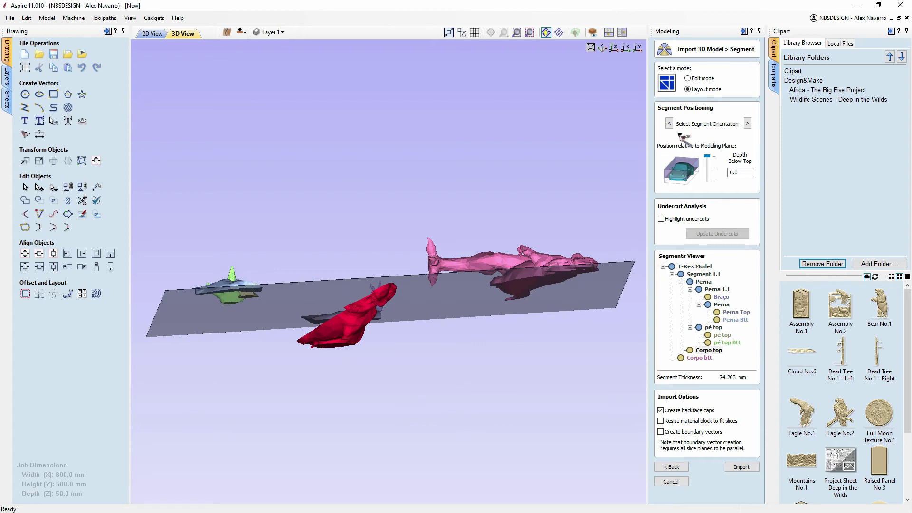
- Return to Edit mode and set the Corpo top segmenting plane's X angle to 90°, viewed along the X axis
{"action": "left_click", "coordinate": [687, 78]}
{"action": "left_click_drag", "start_coordinate": [537, 209], "coordinate": [535, 230]}
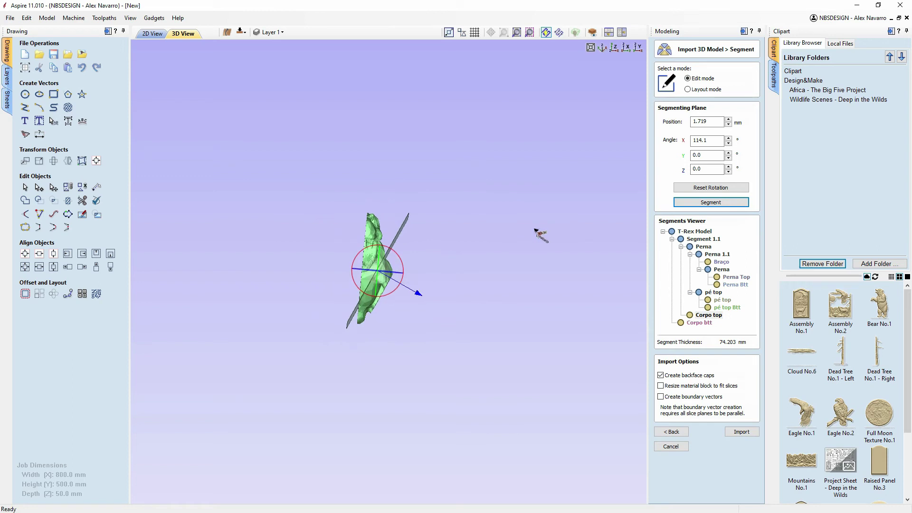
{"action": "left_click", "coordinate": [616, 49]}
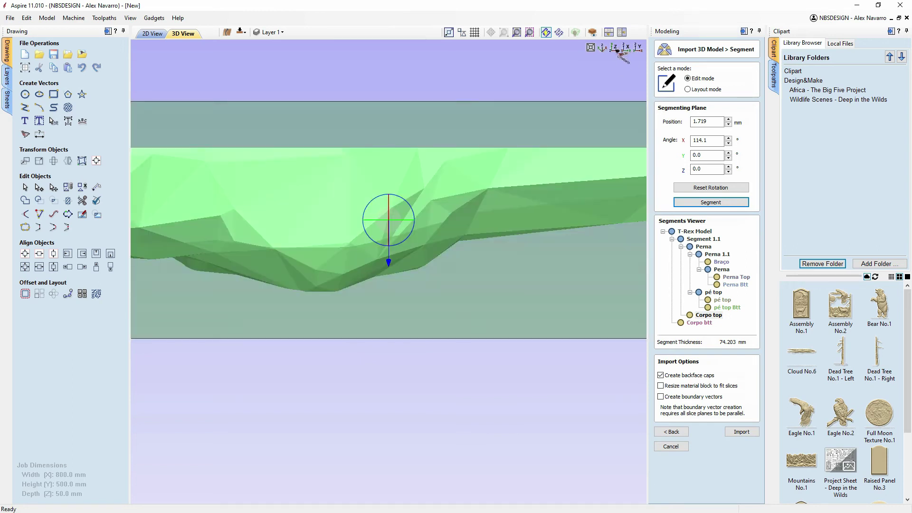
{"action": "left_click_drag", "start_coordinate": [540, 102], "coordinate": [478, 166]}
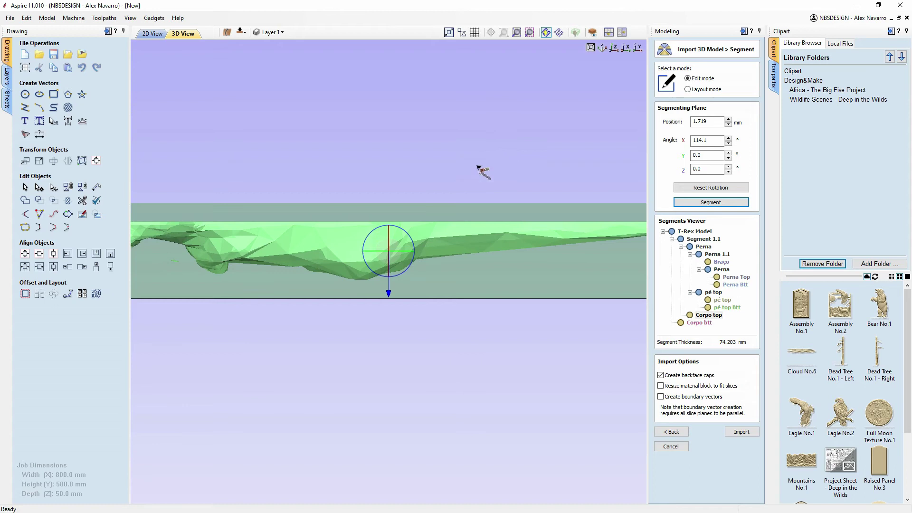
{"action": "left_click", "coordinate": [626, 48]}
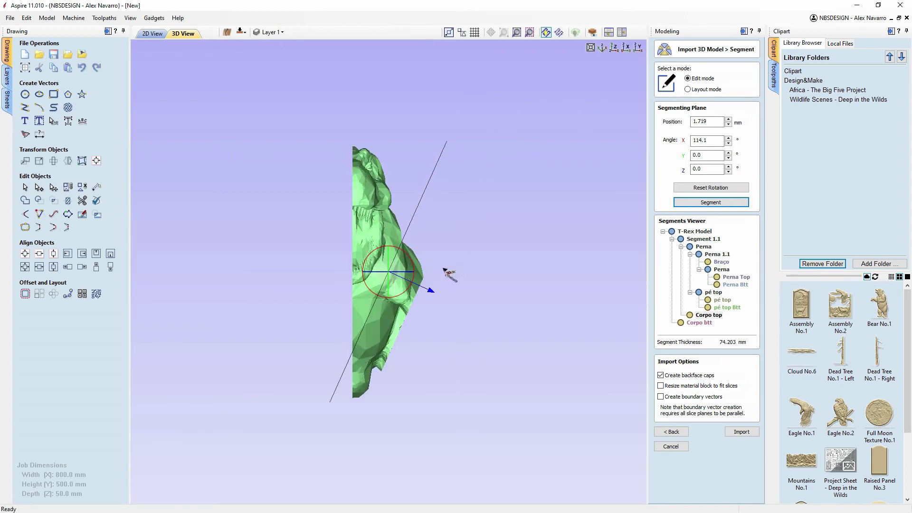
{"action": "left_click_drag", "start_coordinate": [712, 142], "coordinate": [685, 140]}
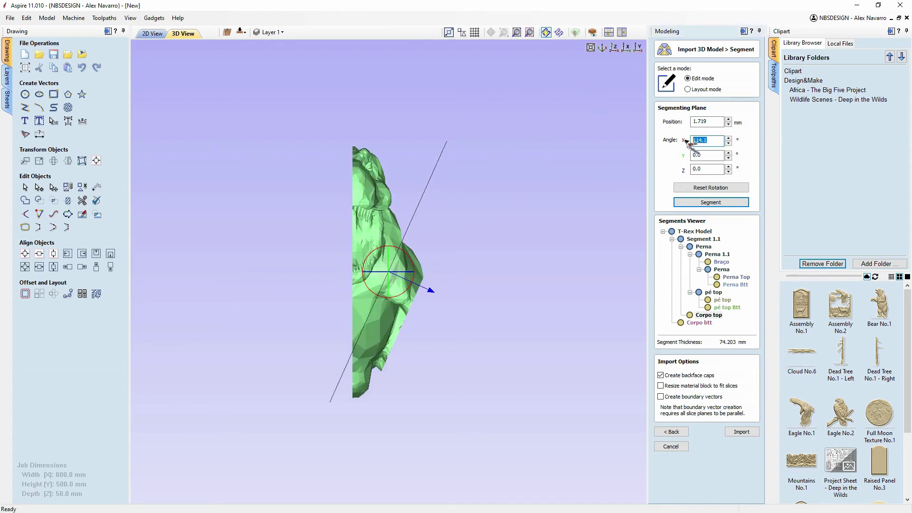
{"action": "type", "text": "90"}
{"action": "left_click", "coordinate": [705, 155]}
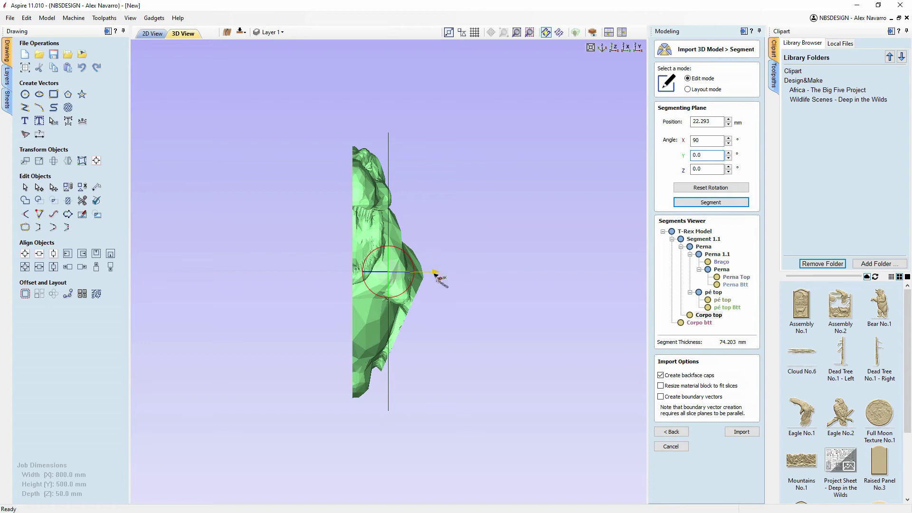
- Align the segmenting plane with Corpo top's flat face at position 0 mm and check the segments in Layout mode
{"action": "left_click_drag", "start_coordinate": [436, 273], "coordinate": [416, 275]}
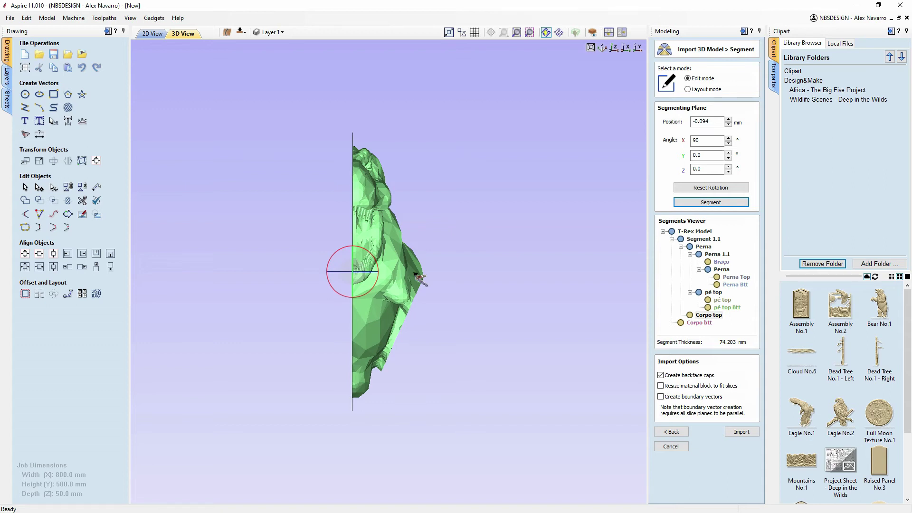
{"action": "double_click", "coordinate": [698, 122]}
{"action": "type", "text": "0"}
{"action": "left_click", "coordinate": [706, 141]}
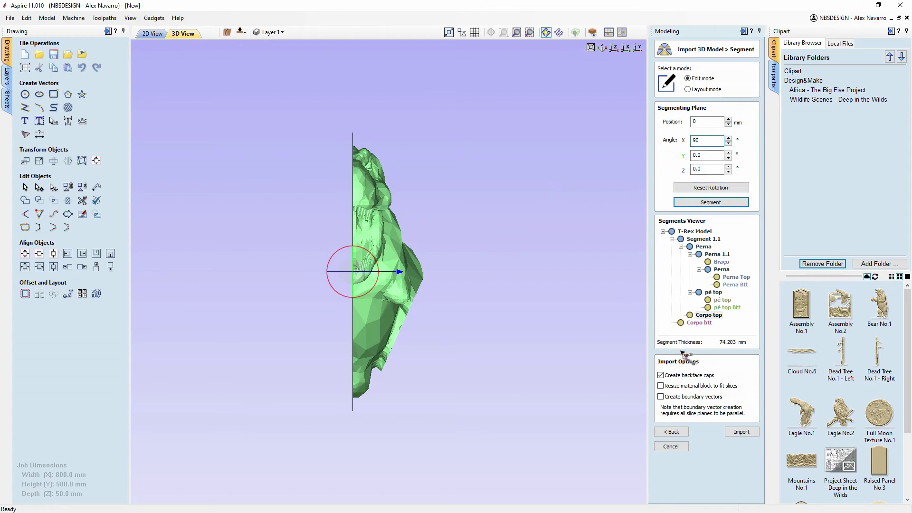
{"action": "left_click", "coordinate": [698, 89]}
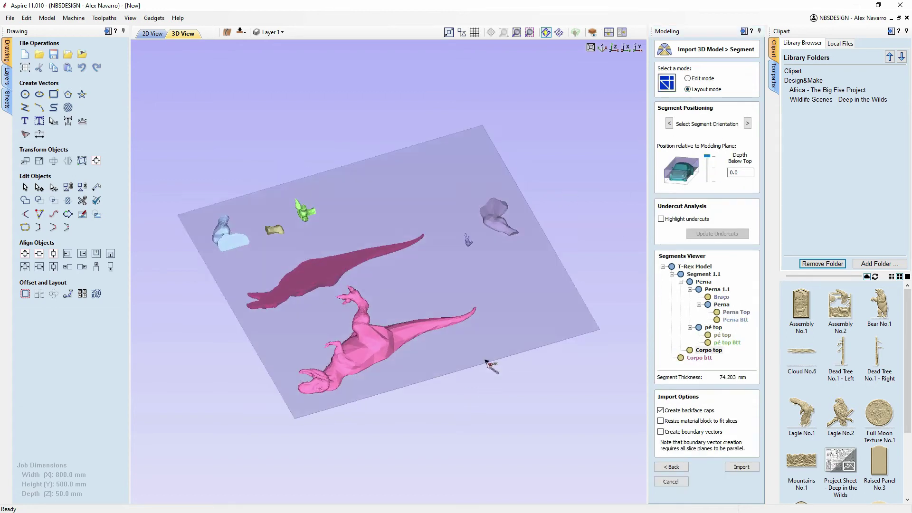
- Return to Edit mode, view Corpo top along the X axis and set its segmenting plane's X angle to 90°
{"action": "left_click", "coordinate": [688, 79]}
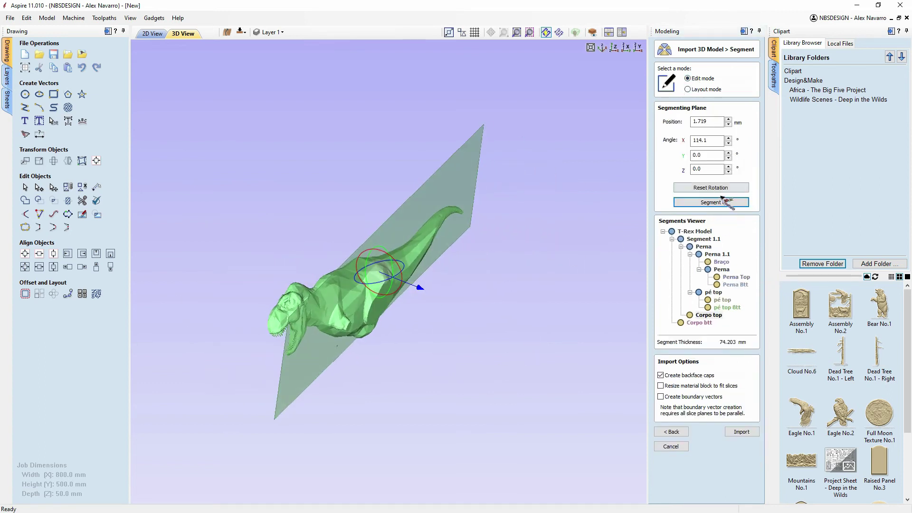
{"action": "left_click", "coordinate": [628, 48]}
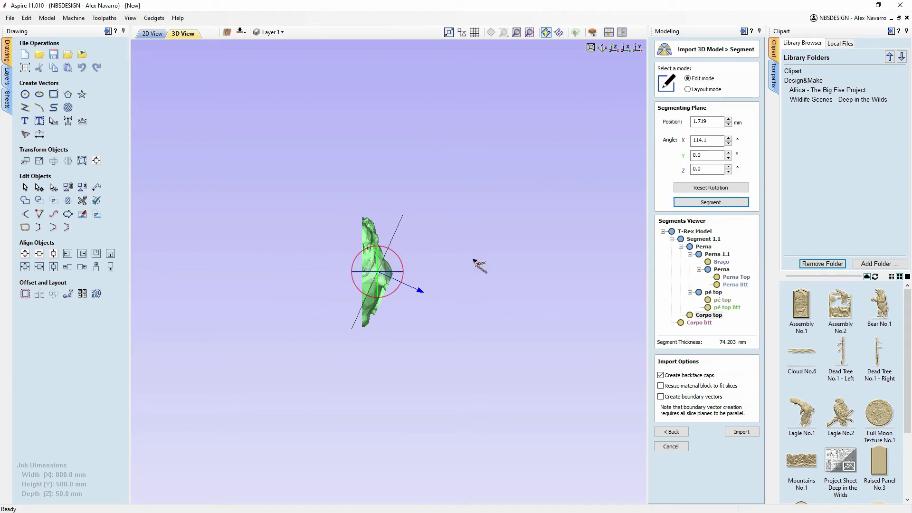
{"action": "left_click_drag", "start_coordinate": [712, 123], "coordinate": [644, 122]}
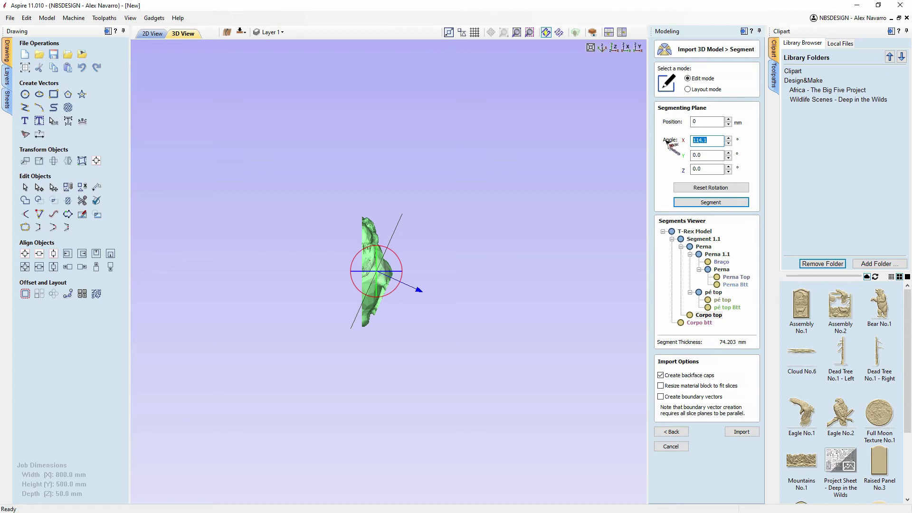
{"action": "left_click", "coordinate": [705, 154]}
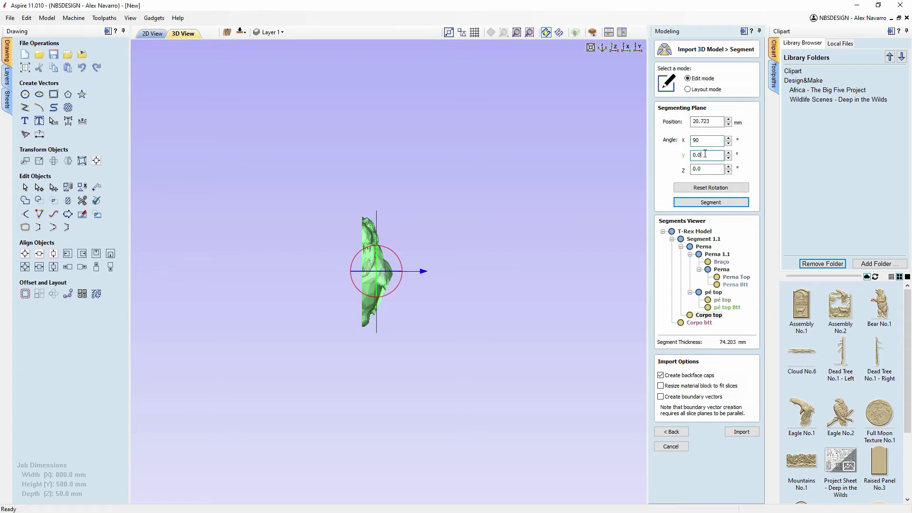
- Set the segmenting plane's position to 0 mm at Corpo top's flat face and segment the part there
{"action": "left_click_drag", "start_coordinate": [721, 121], "coordinate": [669, 128]}
{"action": "type", "text": "20"}
{"action": "left_click", "coordinate": [704, 140]}
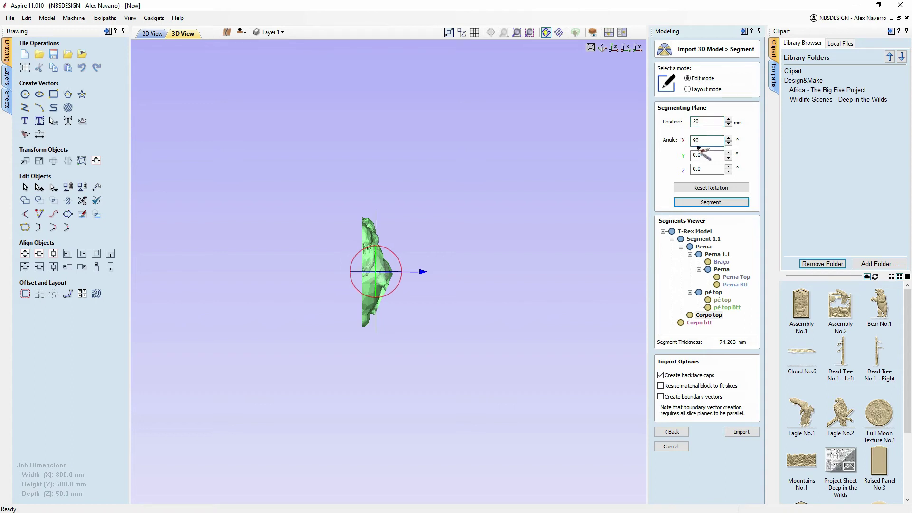
{"action": "left_click_drag", "start_coordinate": [713, 122], "coordinate": [664, 122]}
{"action": "left_click", "coordinate": [708, 140]}
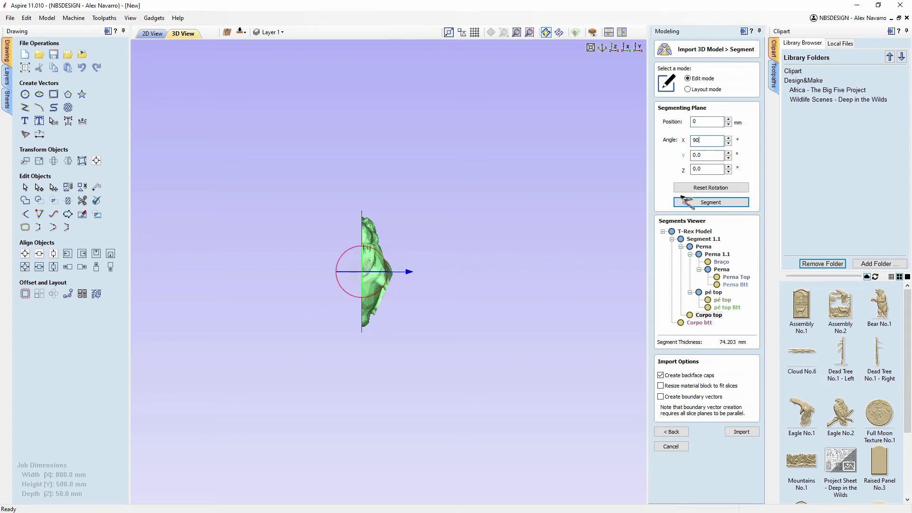
{"action": "left_click", "coordinate": [711, 203]}
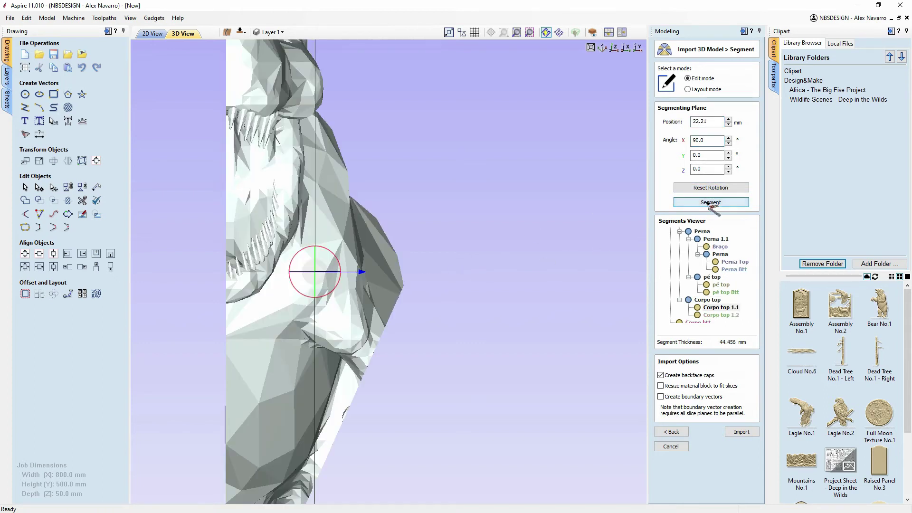
- Examine the two segments cut from Corpo top, the body and the thin flat slice, from different angles
{"action": "left_click_drag", "start_coordinate": [506, 246], "coordinate": [401, 143]}
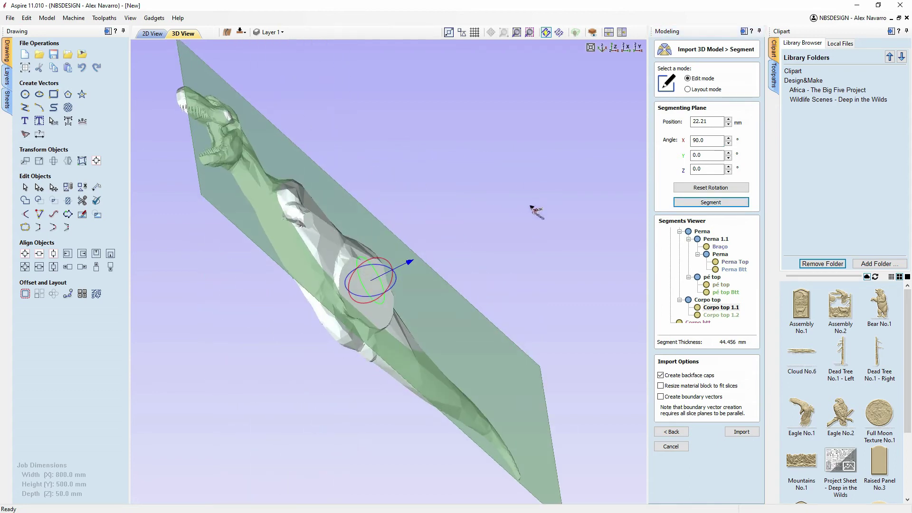
{"action": "left_click", "coordinate": [718, 315]}
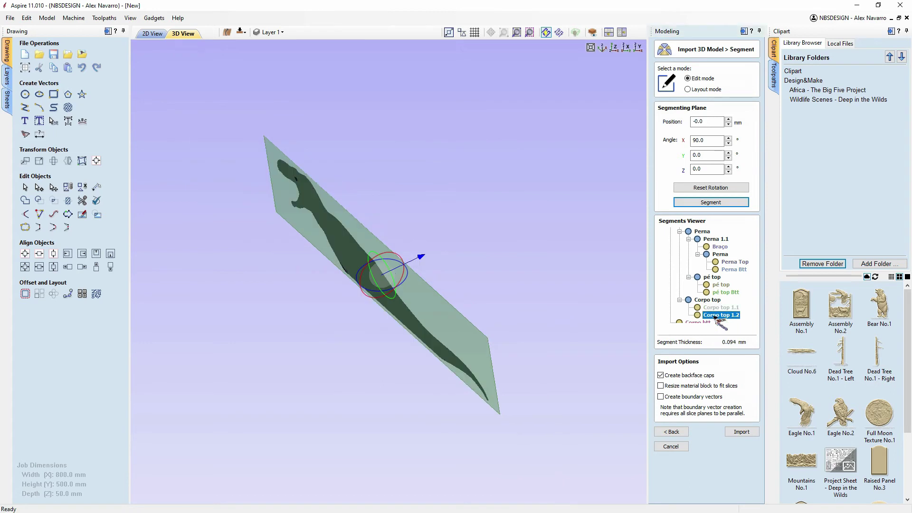
{"action": "left_click_drag", "start_coordinate": [407, 171], "coordinate": [611, 256]}
{"action": "right_click", "coordinate": [714, 317]}
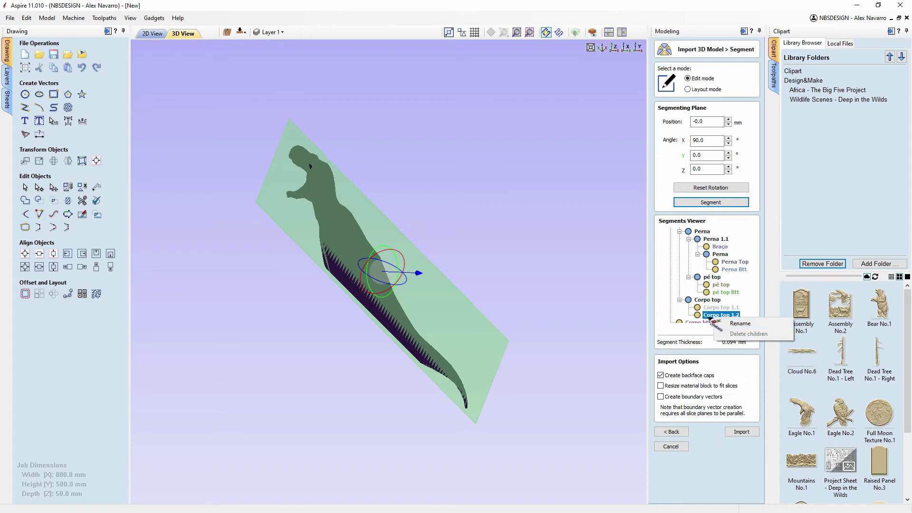
{"action": "left_click", "coordinate": [715, 323]}
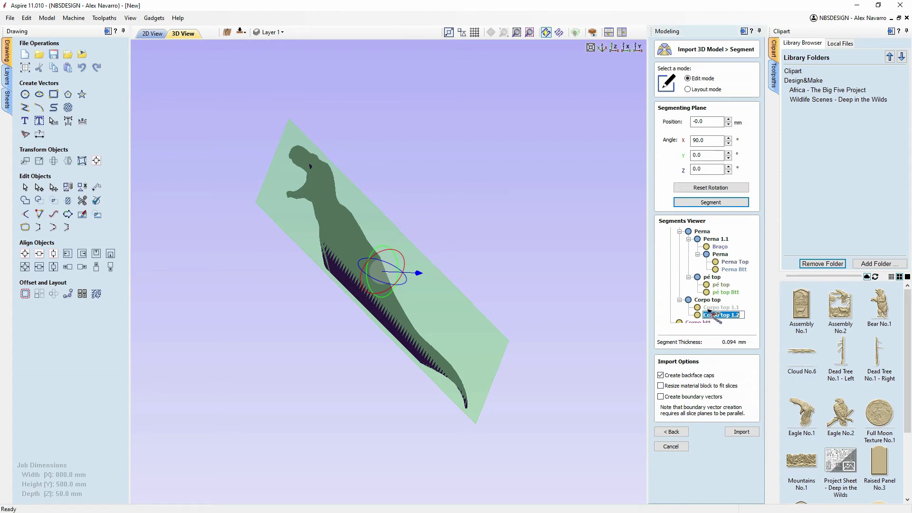
{"action": "key", "text": "Return"}
{"action": "left_click", "coordinate": [717, 308]}
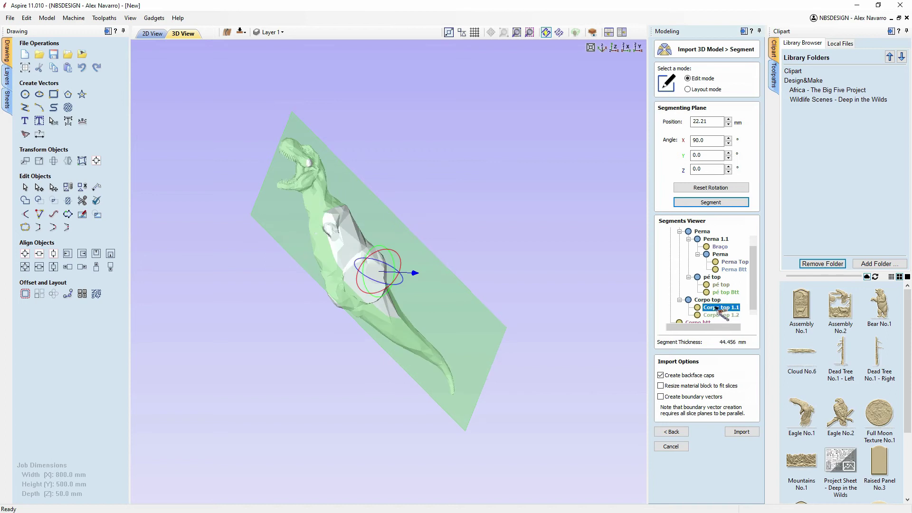
{"action": "left_click_drag", "start_coordinate": [513, 158], "coordinate": [411, 156]}
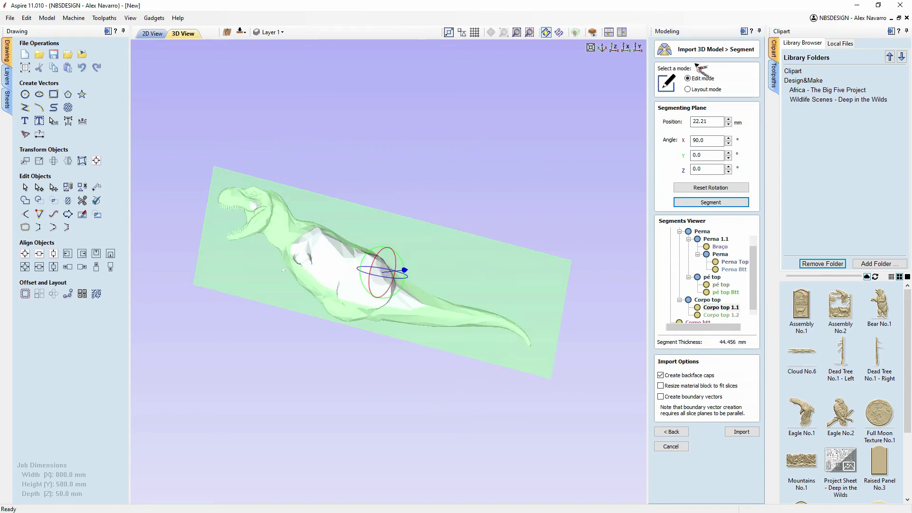
- Switch to Layout mode and examine the orientation and flat faces of all laid-out segments from several angles
{"action": "left_click", "coordinate": [688, 90]}
{"action": "left_click_drag", "start_coordinate": [388, 434], "coordinate": [532, 230]}
{"action": "scroll", "coordinate": [408, 327], "scroll_direction": "up", "scroll_amount": 10}
{"action": "left_click_drag", "start_coordinate": [353, 296], "coordinate": [435, 285]}
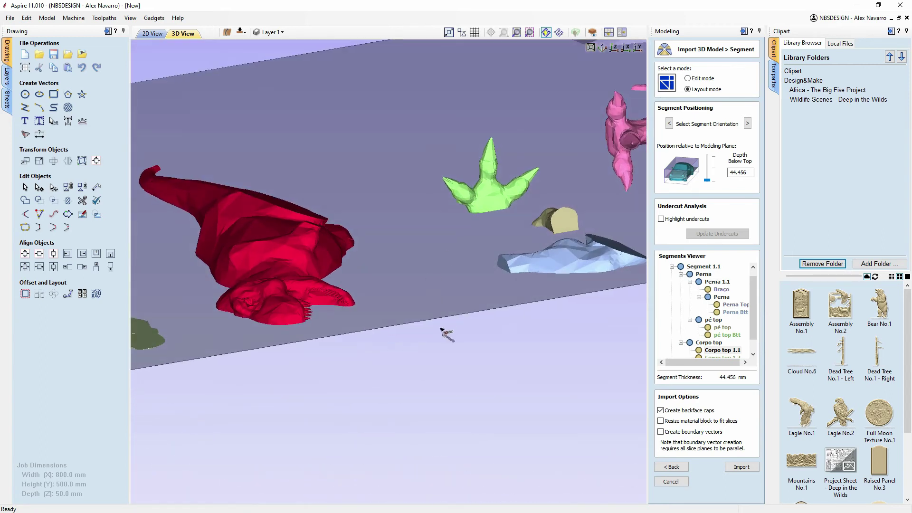
{"action": "left_click_drag", "start_coordinate": [446, 333], "coordinate": [315, 373]}
{"action": "scroll", "coordinate": [314, 341], "scroll_direction": "up", "scroll_amount": 3}
{"action": "left_click_drag", "start_coordinate": [278, 296], "coordinate": [437, 185]}
{"action": "left_click_drag", "start_coordinate": [454, 296], "coordinate": [263, 240]}
{"action": "left_click_drag", "start_coordinate": [298, 313], "coordinate": [507, 388]}
{"action": "left_click_drag", "start_coordinate": [466, 283], "coordinate": [480, 309]}
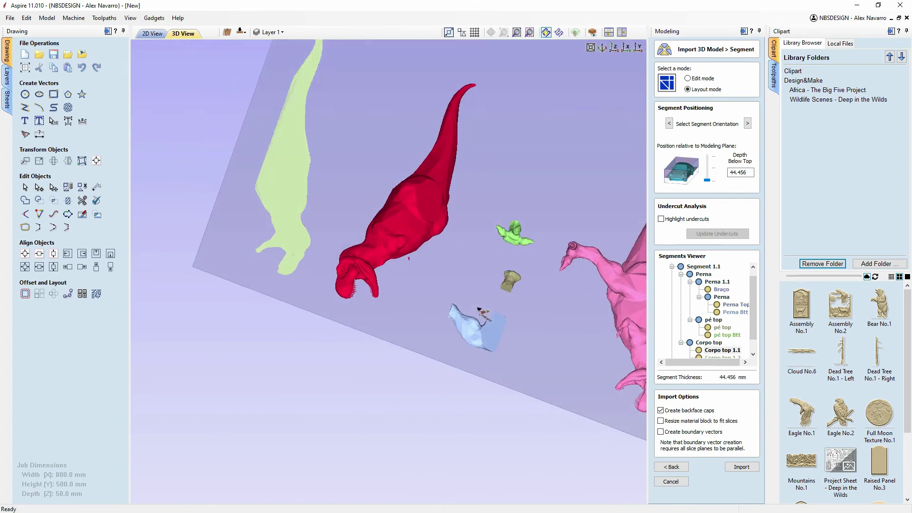
{"action": "left_click_drag", "start_coordinate": [523, 201], "coordinate": [421, 327]}
{"action": "scroll", "coordinate": [420, 327], "scroll_direction": "up", "scroll_amount": 5}
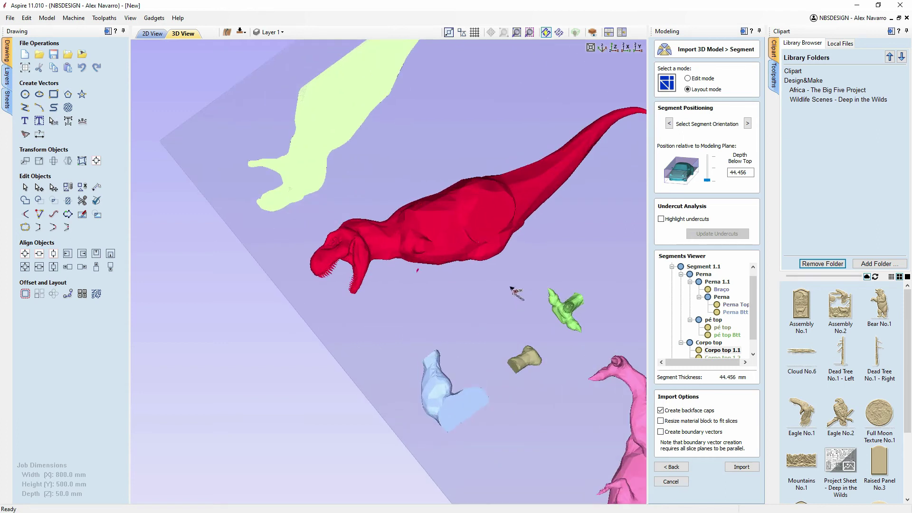
{"action": "scroll", "coordinate": [332, 313], "scroll_direction": "down", "scroll_amount": 6}
{"action": "left_click_drag", "start_coordinate": [601, 330], "coordinate": [481, 259]}
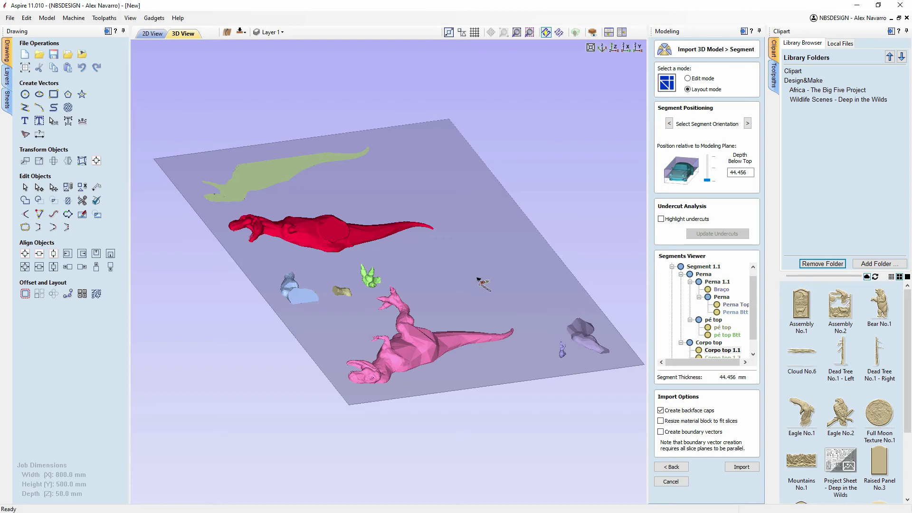
{"action": "left_click_drag", "start_coordinate": [479, 280], "coordinate": [387, 206]}
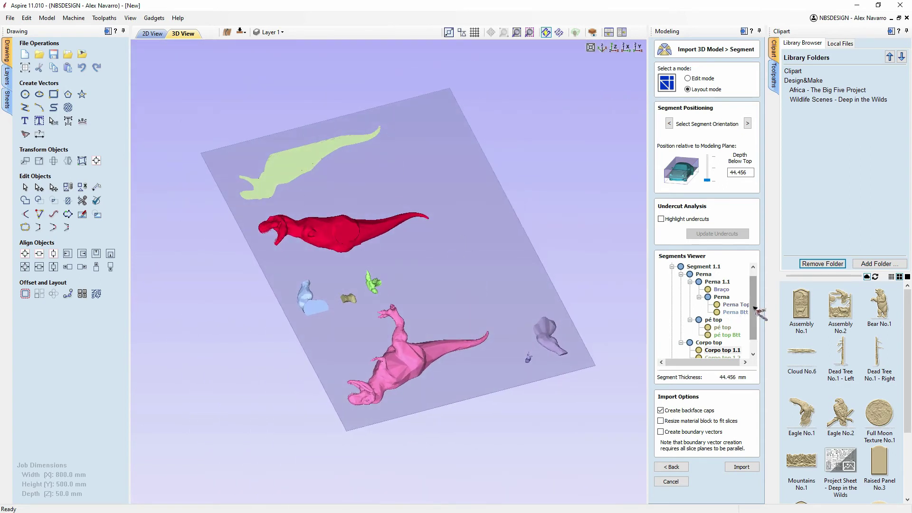
- Return to Edit mode and try to remove the thin Corpo top 1.2 slice from the segment tree
{"action": "scroll", "coordinate": [752, 308], "scroll_direction": "down", "scroll_amount": 1}
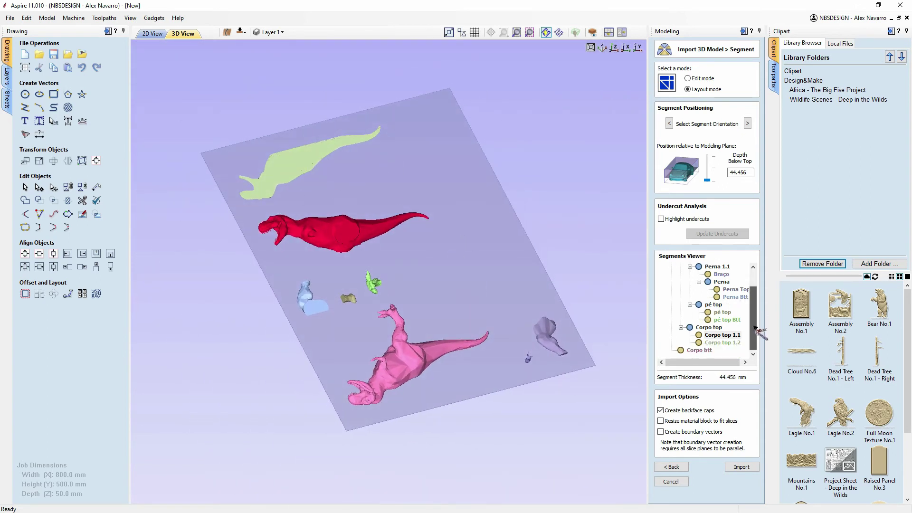
{"action": "left_click", "coordinate": [721, 335]}
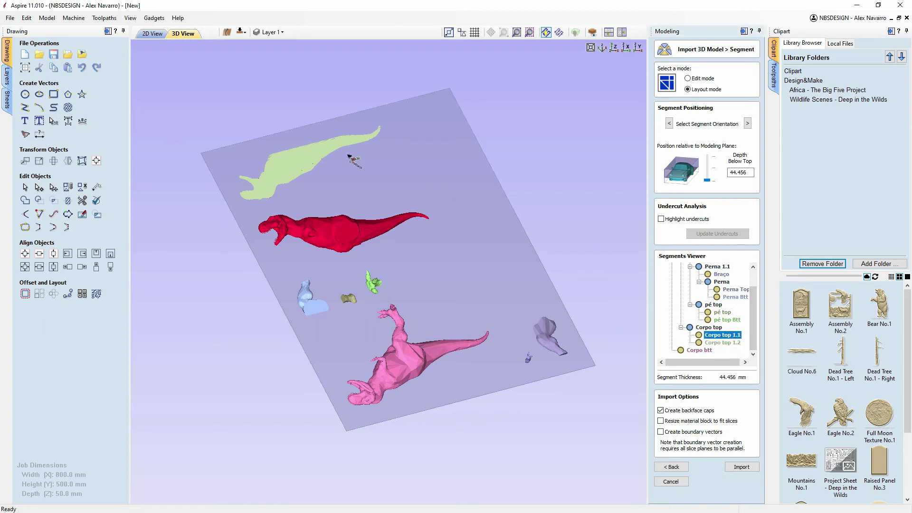
{"action": "left_click", "coordinate": [687, 79]}
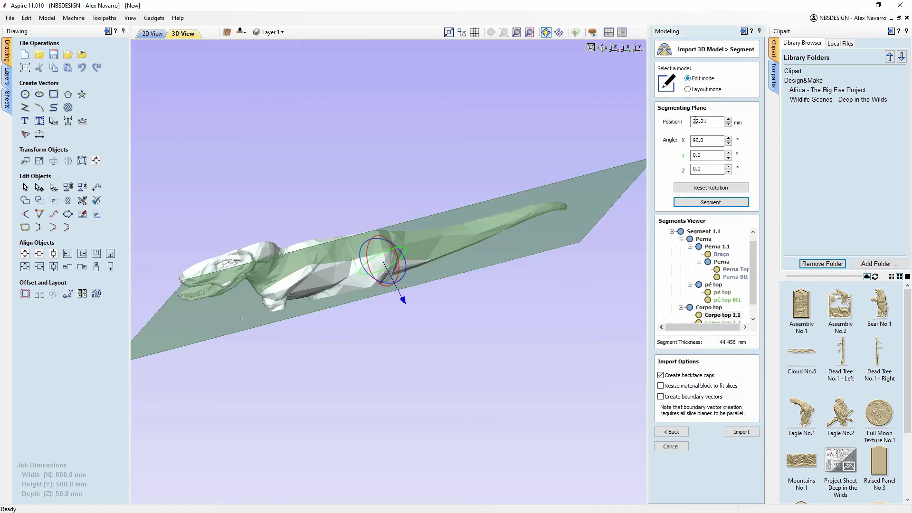
{"action": "scroll", "coordinate": [753, 294], "scroll_direction": "down", "scroll_amount": 1}
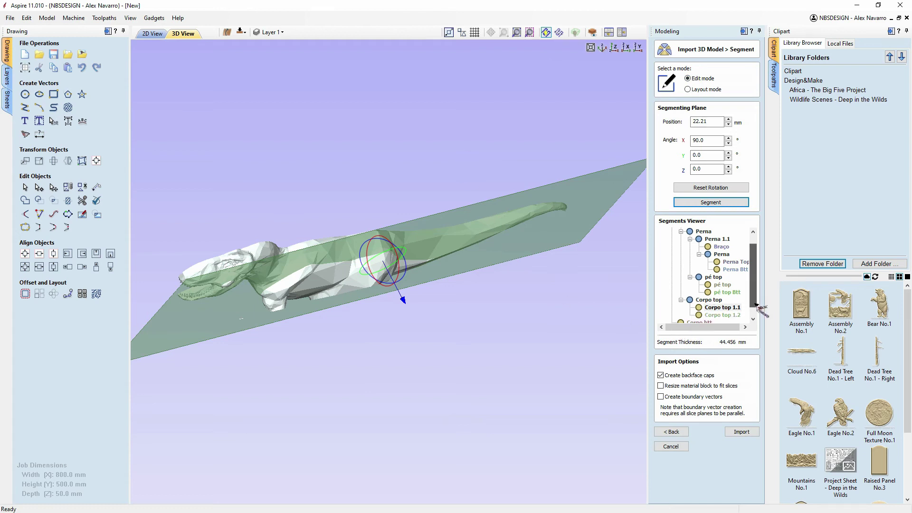
{"action": "left_click", "coordinate": [723, 309]}
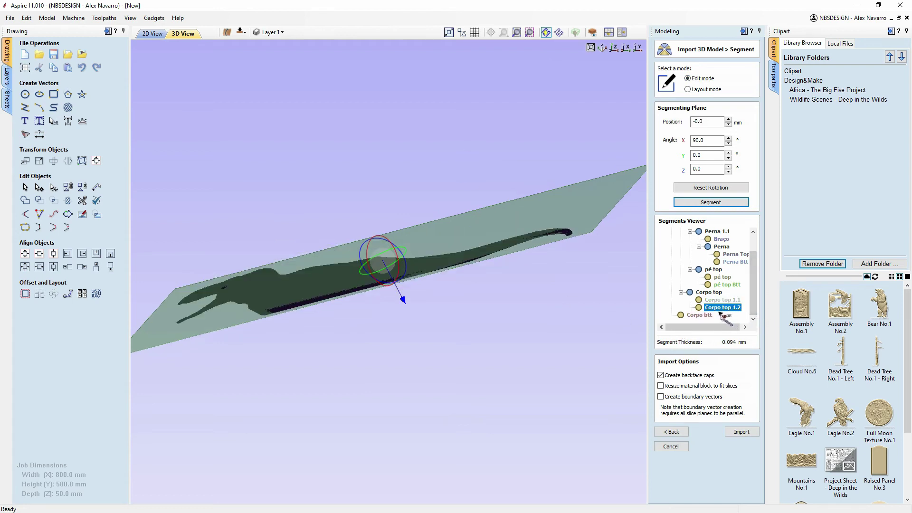
{"action": "right_click", "coordinate": [720, 310]}
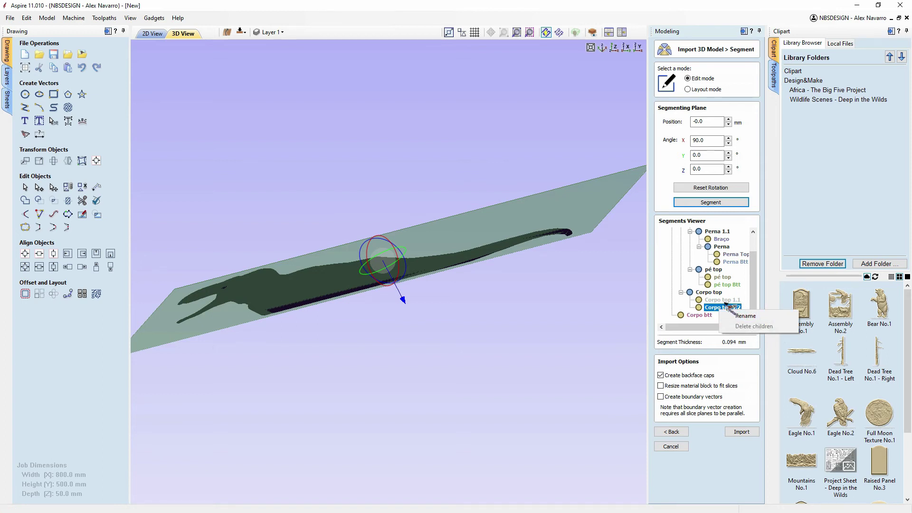
{"action": "left_click", "coordinate": [717, 293]}
{"action": "right_click", "coordinate": [719, 293]}
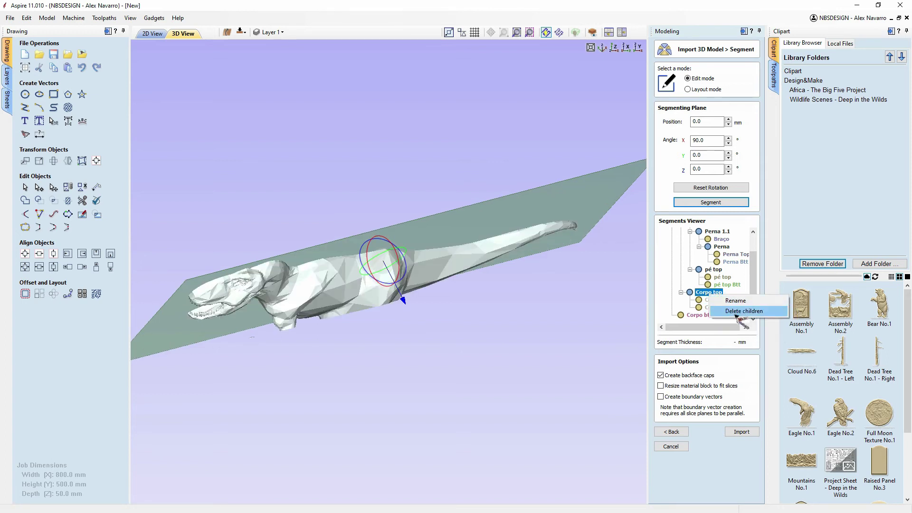
{"action": "left_click", "coordinate": [731, 308]}
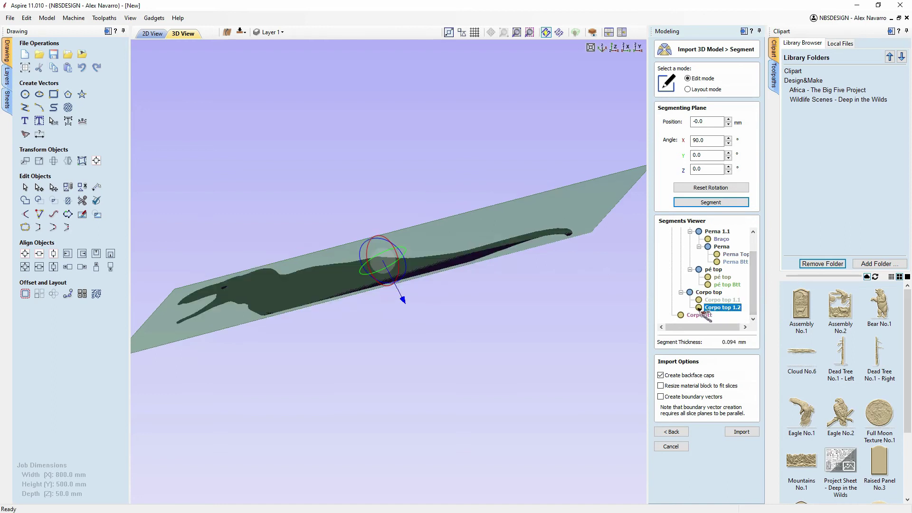
{"action": "left_click_drag", "start_coordinate": [446, 341], "coordinate": [480, 224]}
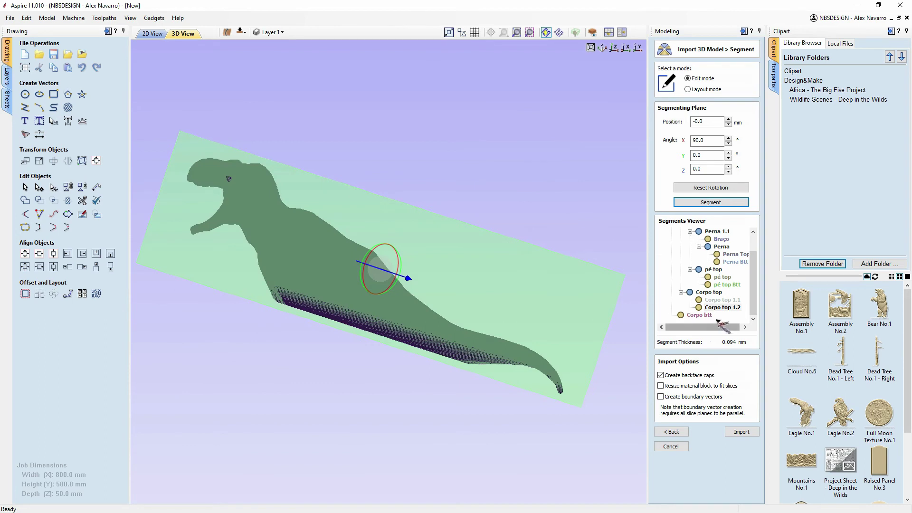
{"action": "left_click_drag", "start_coordinate": [722, 307], "coordinate": [714, 240]}
{"action": "left_click_drag", "start_coordinate": [692, 319], "coordinate": [724, 264]}
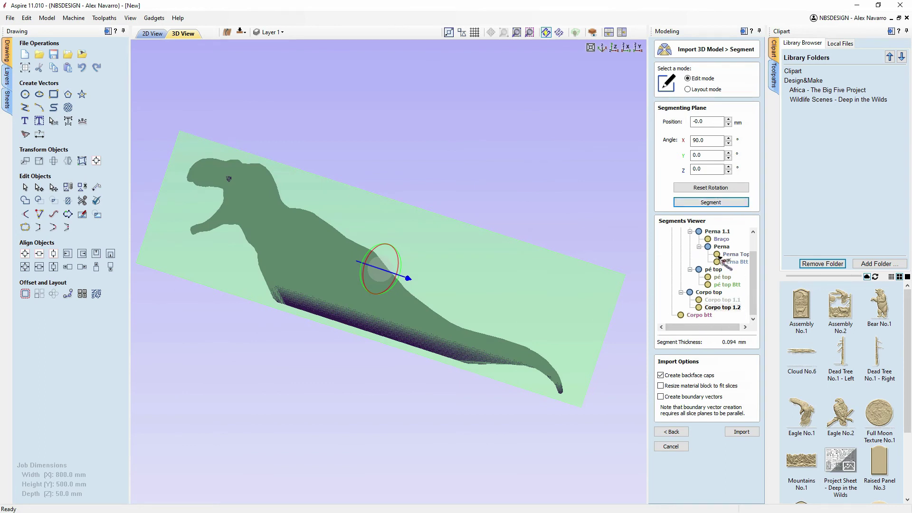
- Import the segments as components and delete the thin Corpo top 1.2 component in the 2D view
{"action": "left_click_drag", "start_coordinate": [754, 438], "coordinate": [438, 173]}
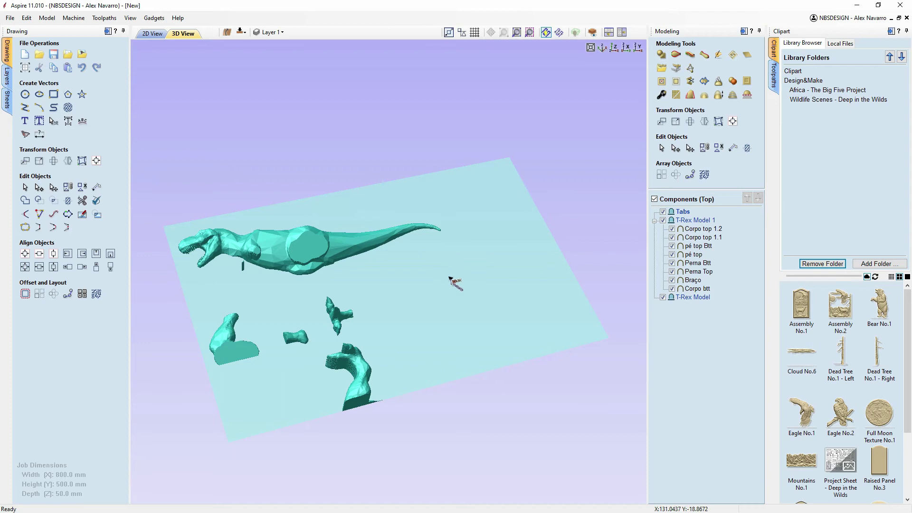
{"action": "scroll", "coordinate": [434, 289], "scroll_direction": "down", "scroll_amount": 2}
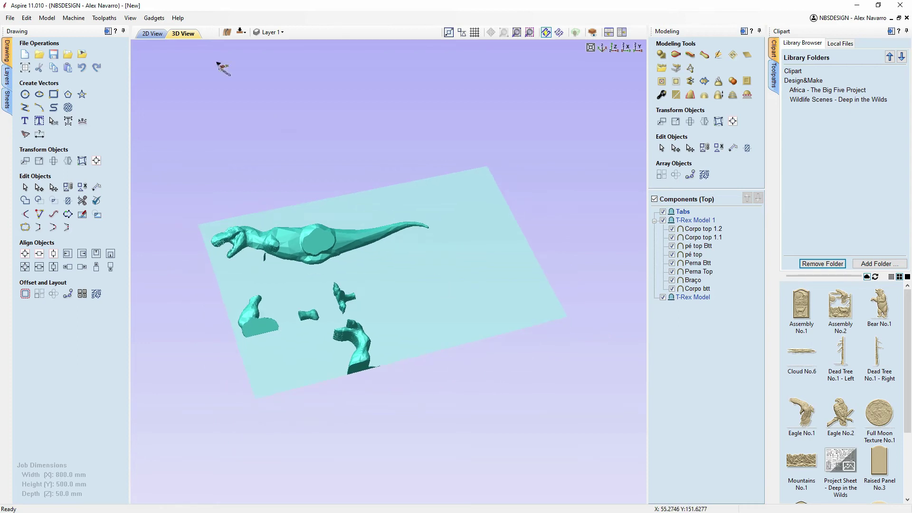
{"action": "left_click", "coordinate": [152, 33]}
{"action": "scroll", "coordinate": [363, 181], "scroll_direction": "up", "scroll_amount": 2}
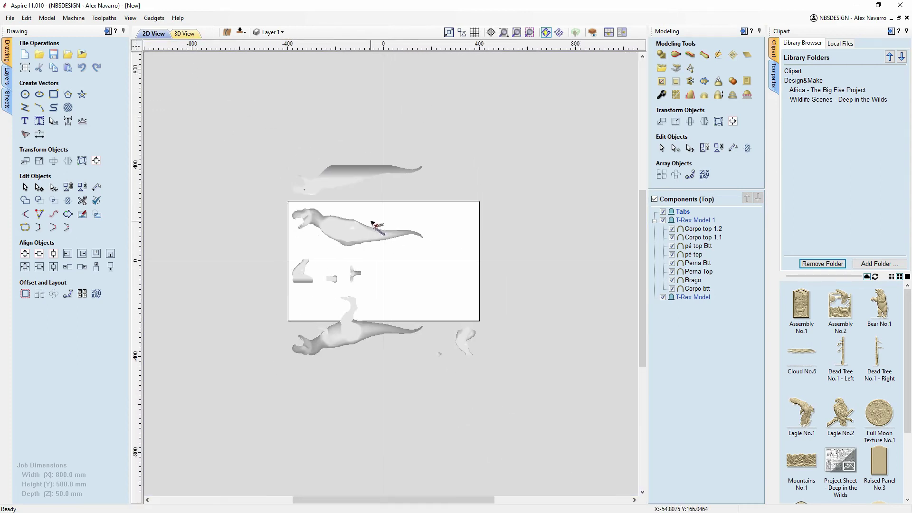
{"action": "left_click", "coordinate": [342, 169]}
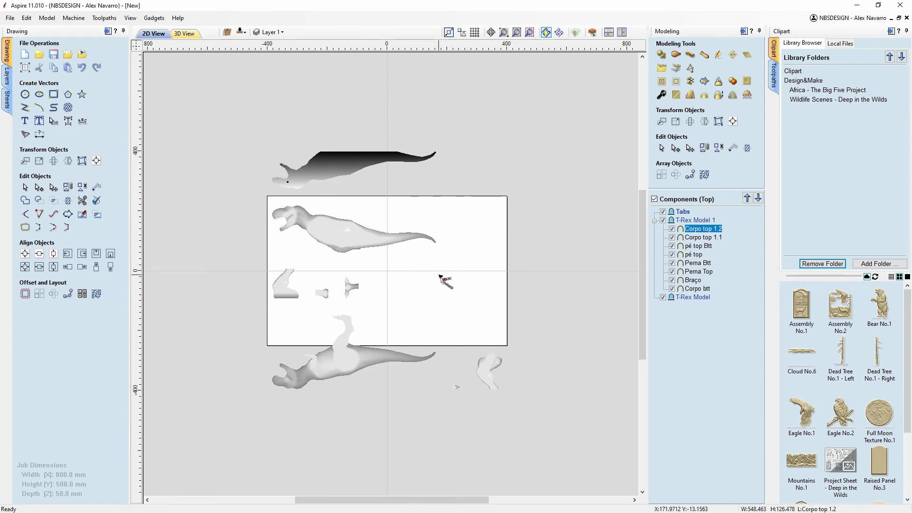
{"action": "key", "text": "Delete"}
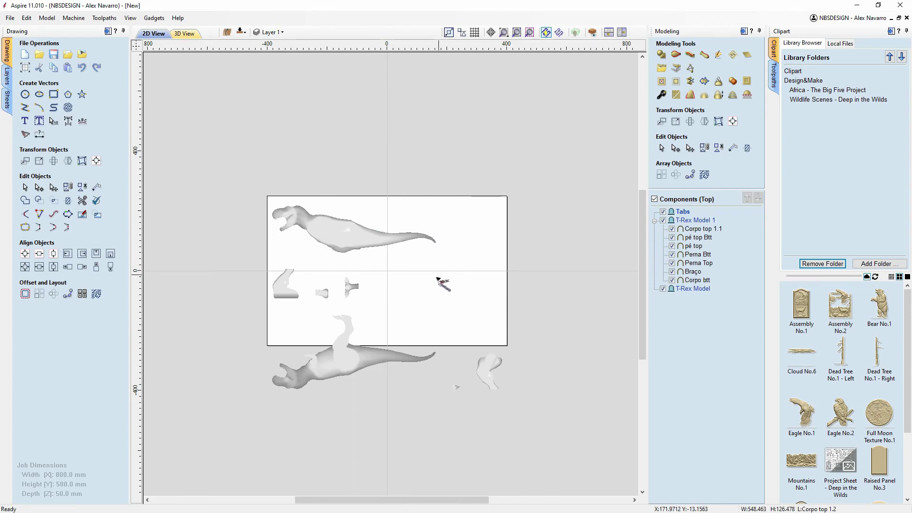
- Copy the Corpo btt component to the other side of the job
{"action": "left_click", "coordinate": [340, 365]}
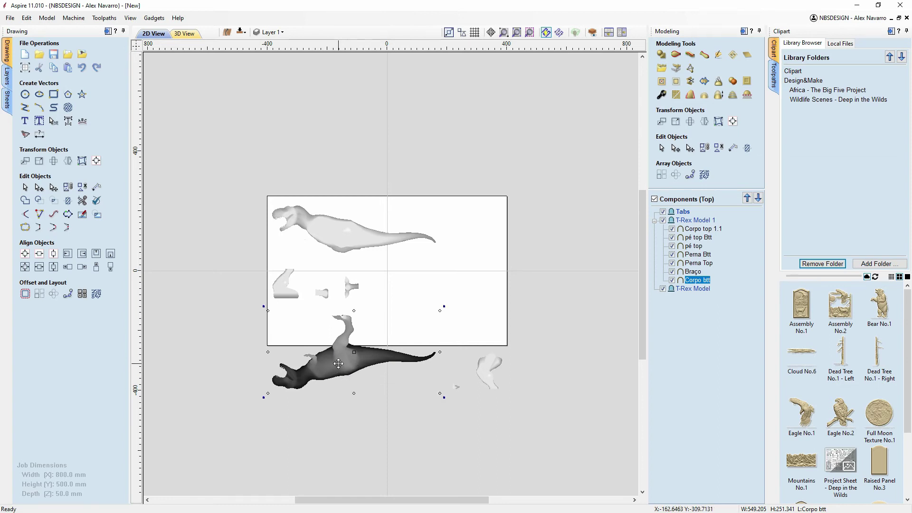
{"action": "scroll", "coordinate": [361, 347], "scroll_direction": "down", "scroll_amount": 2}
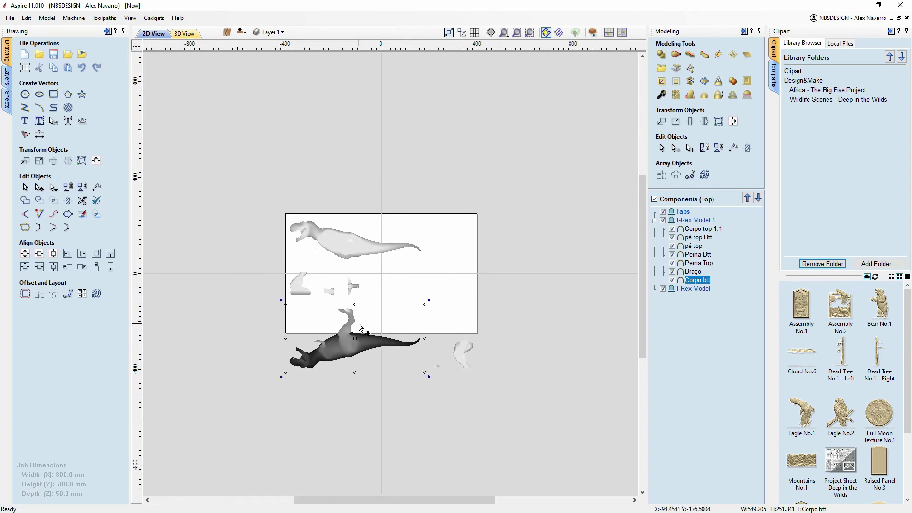
{"action": "scroll", "coordinate": [364, 290], "scroll_direction": "up", "scroll_amount": 2}
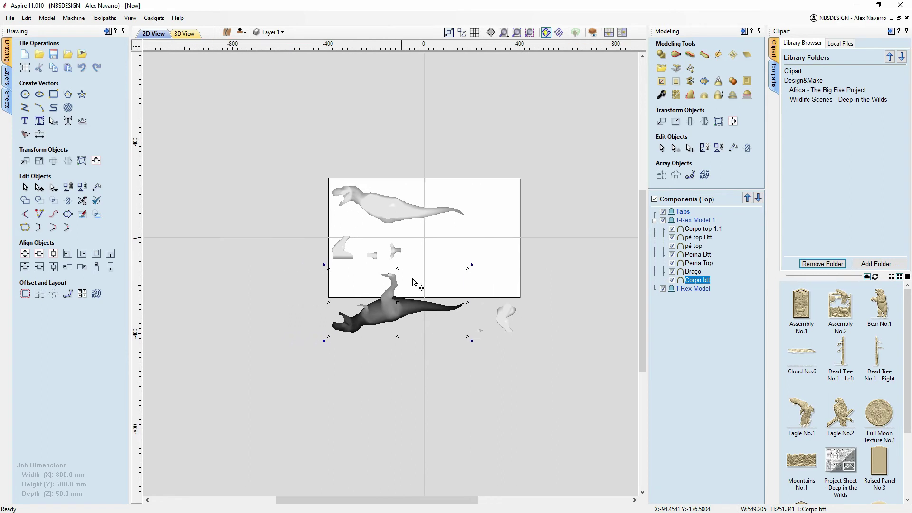
{"action": "scroll", "coordinate": [360, 275], "scroll_direction": "up", "scroll_amount": 3}
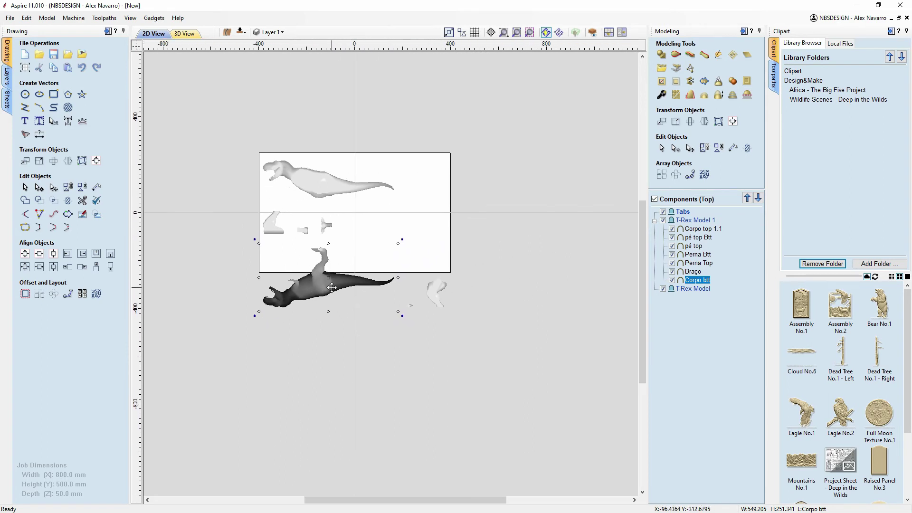
{"action": "scroll", "coordinate": [360, 309], "scroll_direction": "up", "scroll_amount": 1}
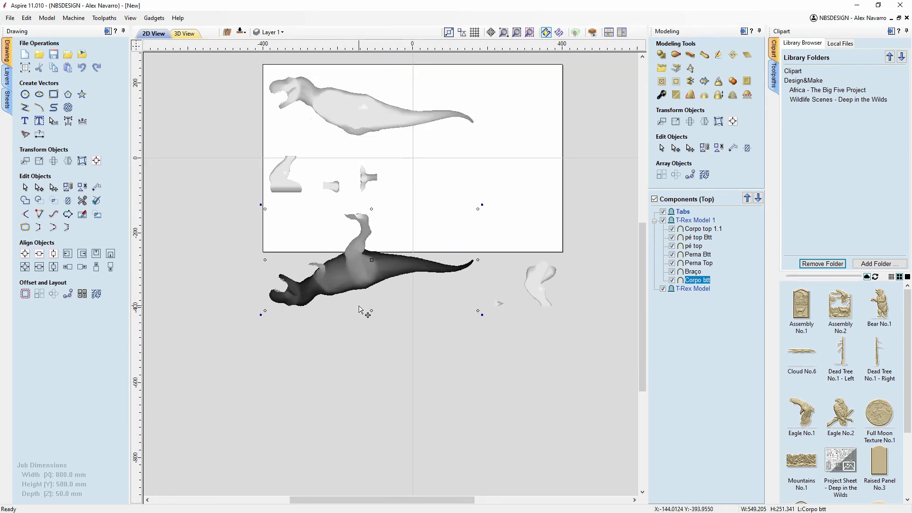
{"action": "right_click", "coordinate": [354, 278]}
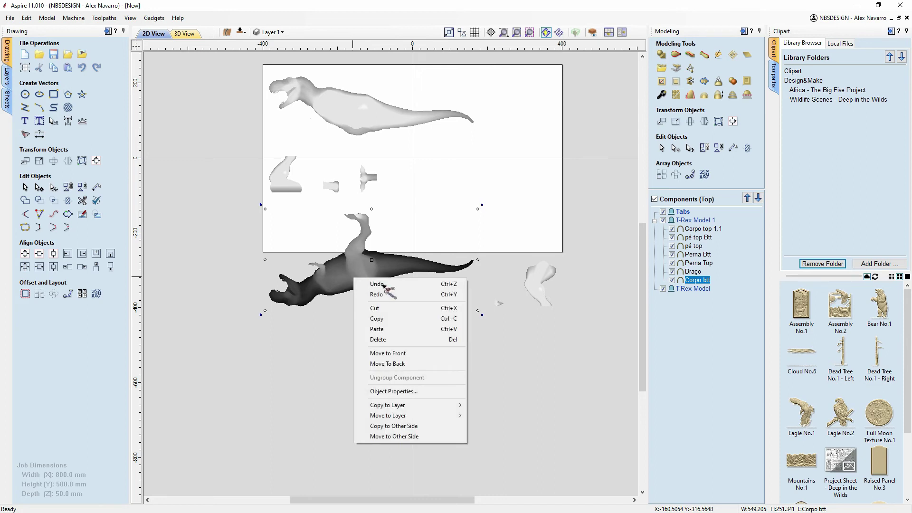
{"action": "left_click", "coordinate": [406, 424]}
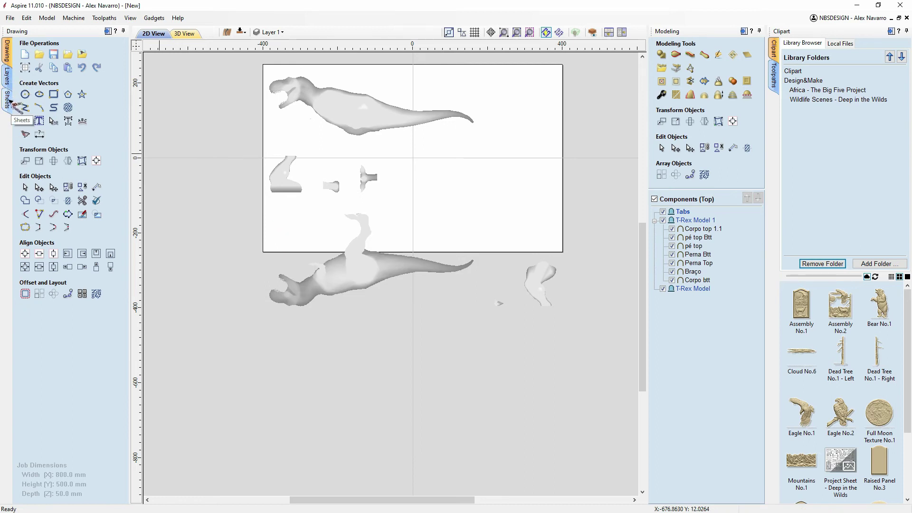
- Add a second material sheet to the job, keeping the name Sheet 2
{"action": "left_click", "coordinate": [7, 101]}
{"action": "left_click", "coordinate": [35, 495]}
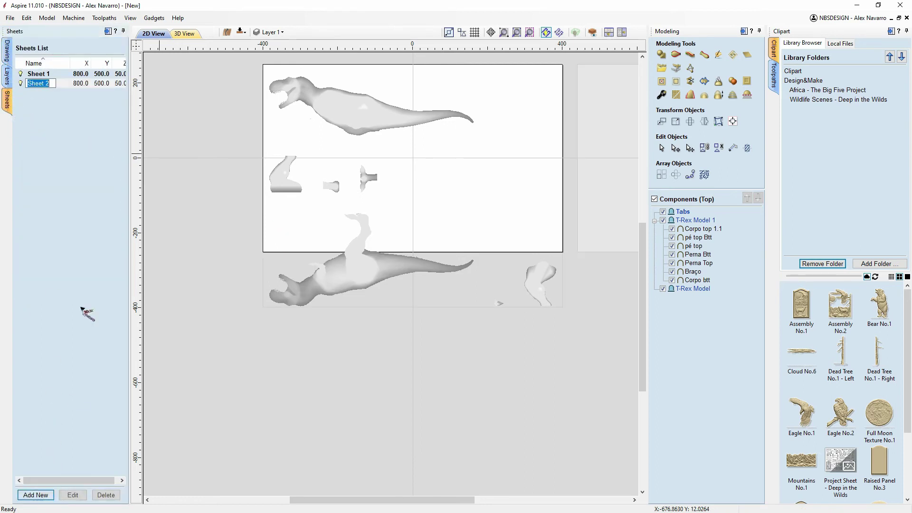
{"action": "left_click", "coordinate": [70, 113]}
- Copy the Corpo btt component to Sheet 2 and check the copy by toggling that sheet's visibility
{"action": "right_click", "coordinate": [339, 271]}
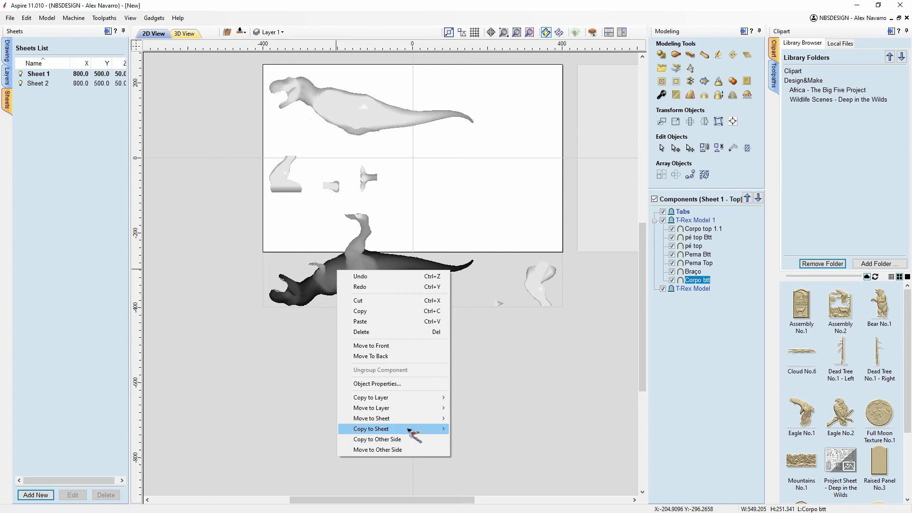
{"action": "mouse_move", "coordinate": [387, 433]}
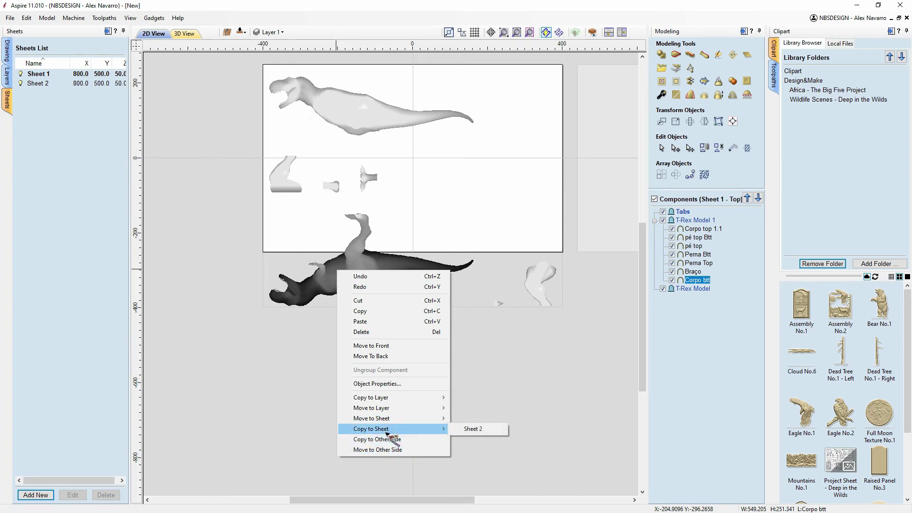
{"action": "left_click", "coordinate": [473, 430]}
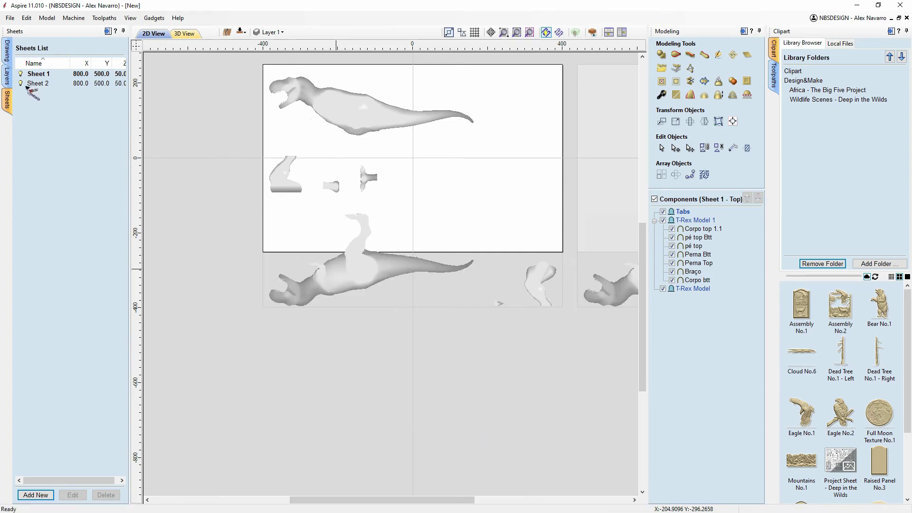
{"action": "scroll", "coordinate": [417, 163], "scroll_direction": "down", "scroll_amount": 2}
{"action": "middle_click_drag", "start_coordinate": [433, 149], "coordinate": [332, 106]}
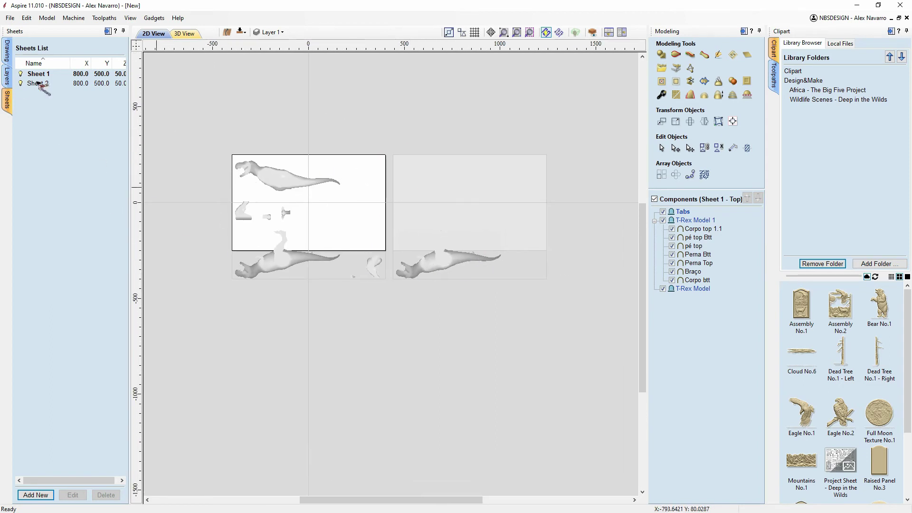
{"action": "left_click", "coordinate": [21, 84]}
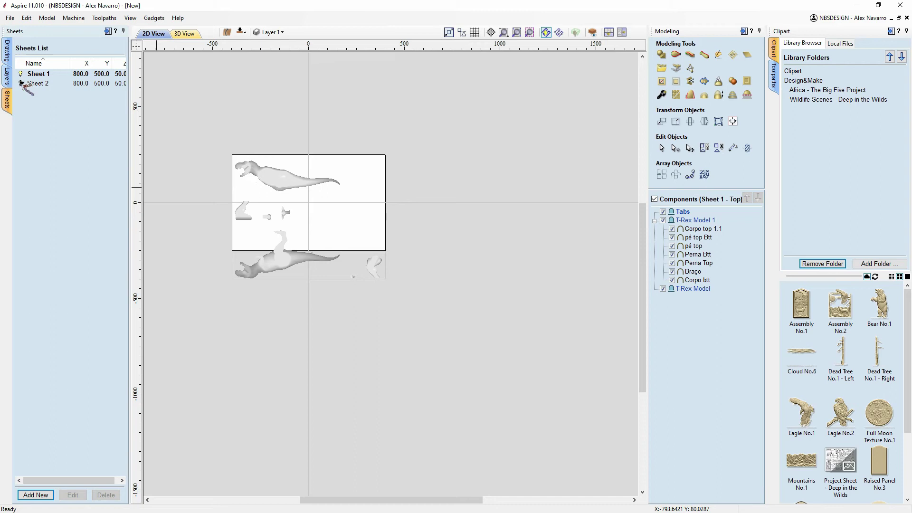
{"action": "left_click", "coordinate": [21, 84]}
- Delete the original Corpo btt component from Sheet 1
{"action": "left_click", "coordinate": [287, 268]}
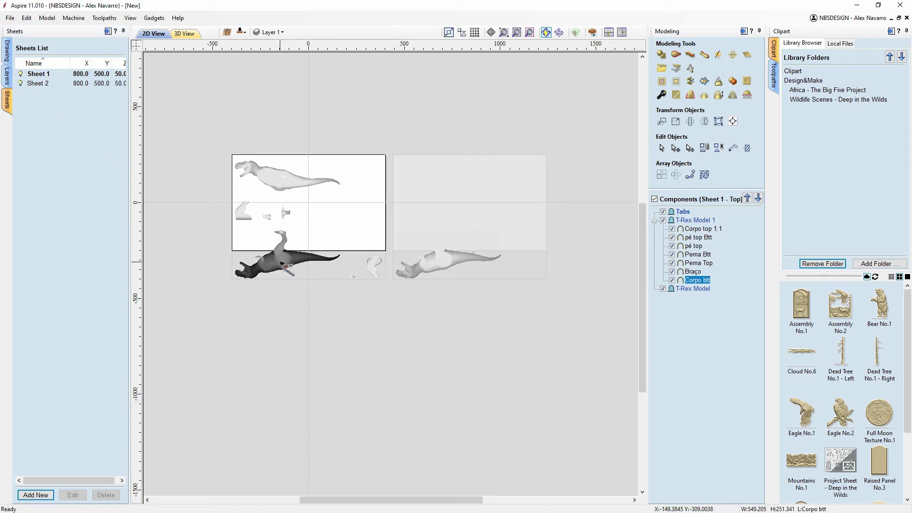
{"action": "key", "text": "Delete"}
{"action": "scroll", "coordinate": [351, 274], "scroll_direction": "up", "scroll_amount": 2}
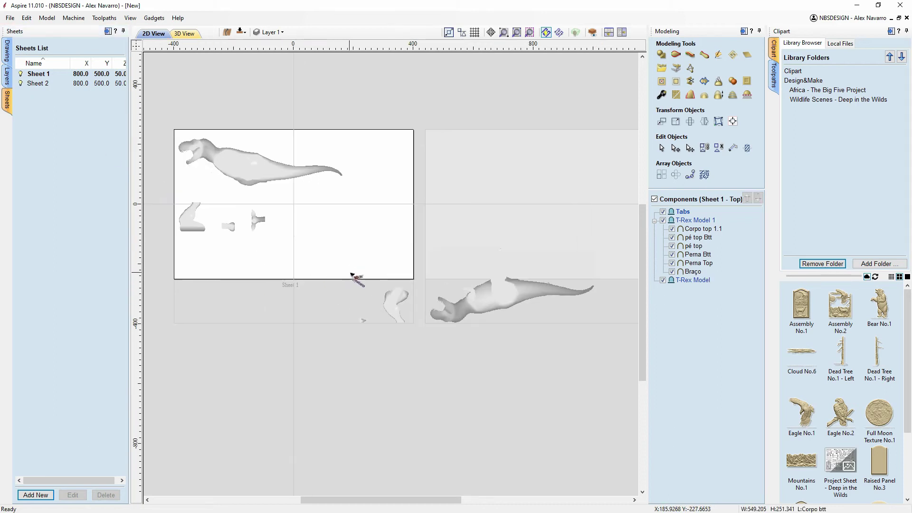
- Move the Perna Top and Braço components together onto the Sheet 1 material, beside the small foot parts below the body
{"action": "left_click", "coordinate": [392, 315]}
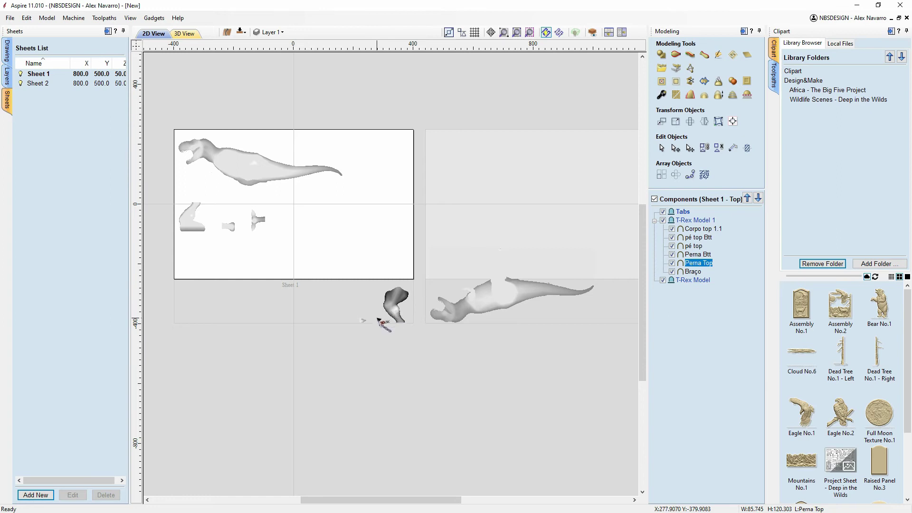
{"action": "scroll", "coordinate": [378, 319], "scroll_direction": "up", "scroll_amount": 3}
{"action": "left_click", "coordinate": [335, 310], "text": "shift"}
{"action": "scroll", "coordinate": [352, 295], "scroll_direction": "down", "scroll_amount": 2}
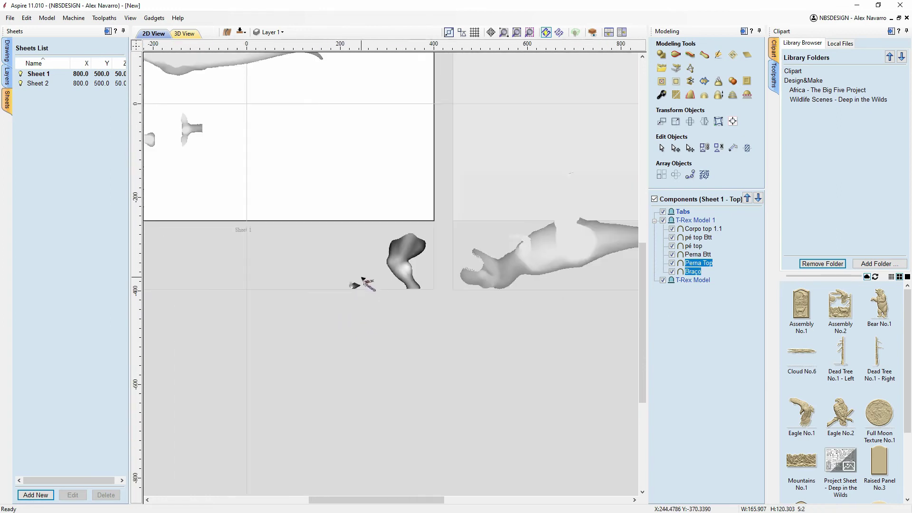
{"action": "scroll", "coordinate": [362, 280], "scroll_direction": "down", "scroll_amount": 3}
{"action": "left_click", "coordinate": [427, 304]}
{"action": "left_click", "coordinate": [448, 326]}
{"action": "left_click", "coordinate": [417, 345], "text": "shift"}
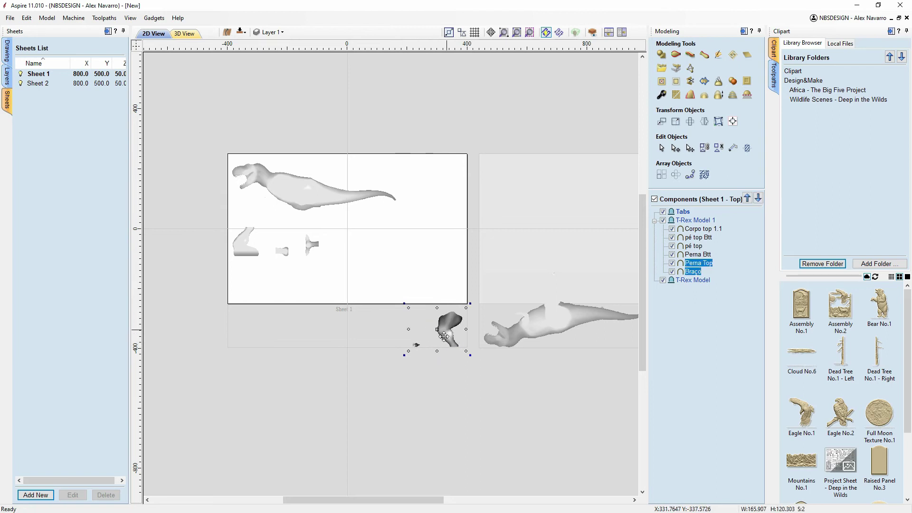
{"action": "left_click_drag", "start_coordinate": [444, 329], "coordinate": [365, 237]}
{"action": "left_click", "coordinate": [375, 282]}
{"action": "middle_click_drag", "start_coordinate": [356, 281], "coordinate": [322, 283]}
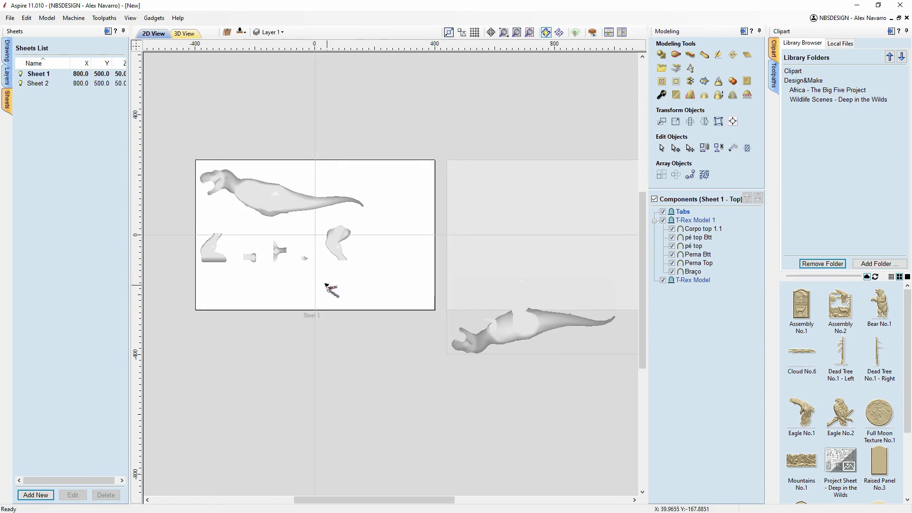
- Show the 2D and 3D views side by side and examine the body, leg and foot parts of Sheet 1 from several angles
{"action": "scroll", "coordinate": [313, 270], "scroll_direction": "up", "scroll_amount": 3}
{"action": "scroll", "coordinate": [413, 305], "scroll_direction": "down", "scroll_amount": 2}
{"action": "scroll", "coordinate": [346, 267], "scroll_direction": "up", "scroll_amount": 2}
{"action": "scroll", "coordinate": [336, 240], "scroll_direction": "down", "scroll_amount": 2}
{"action": "scroll", "coordinate": [333, 235], "scroll_direction": "up", "scroll_amount": 1}
{"action": "scroll", "coordinate": [313, 221], "scroll_direction": "down", "scroll_amount": 1}
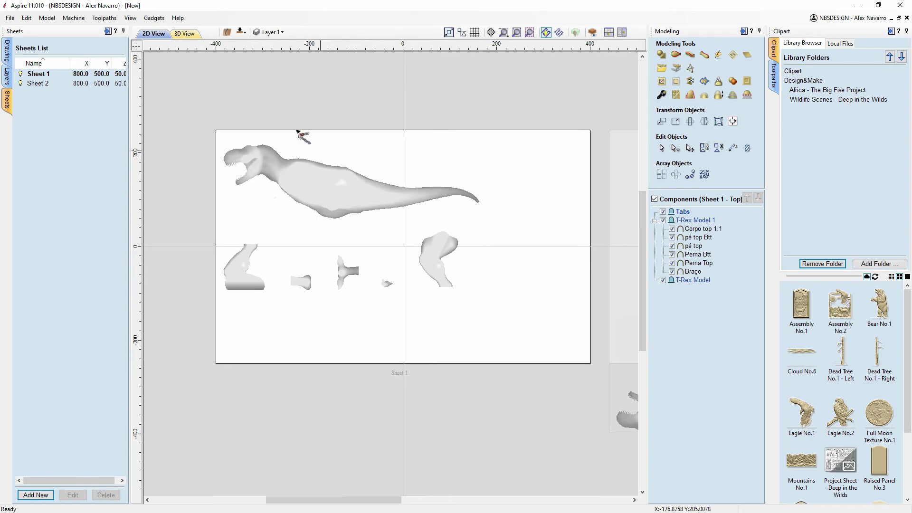
{"action": "left_click", "coordinate": [621, 32]}
{"action": "left_click", "coordinate": [525, 346]}
{"action": "scroll", "coordinate": [513, 281], "scroll_direction": "up", "scroll_amount": 5}
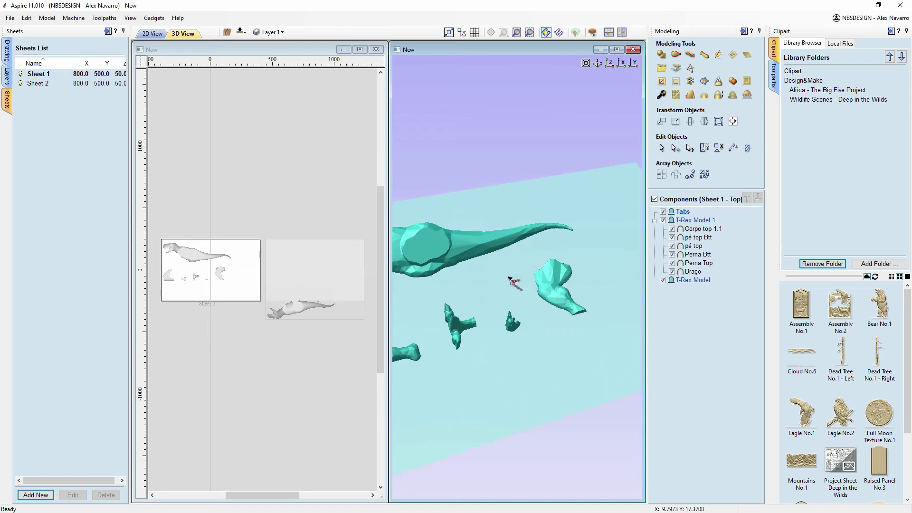
{"action": "left_click_drag", "start_coordinate": [562, 255], "coordinate": [590, 222]}
{"action": "left_click_drag", "start_coordinate": [563, 350], "coordinate": [498, 402]}
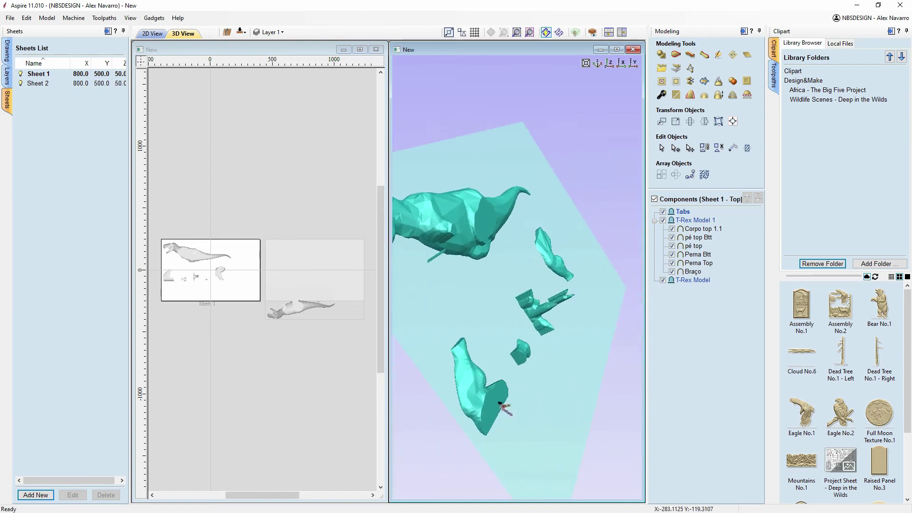
{"action": "left_click", "coordinate": [479, 377]}
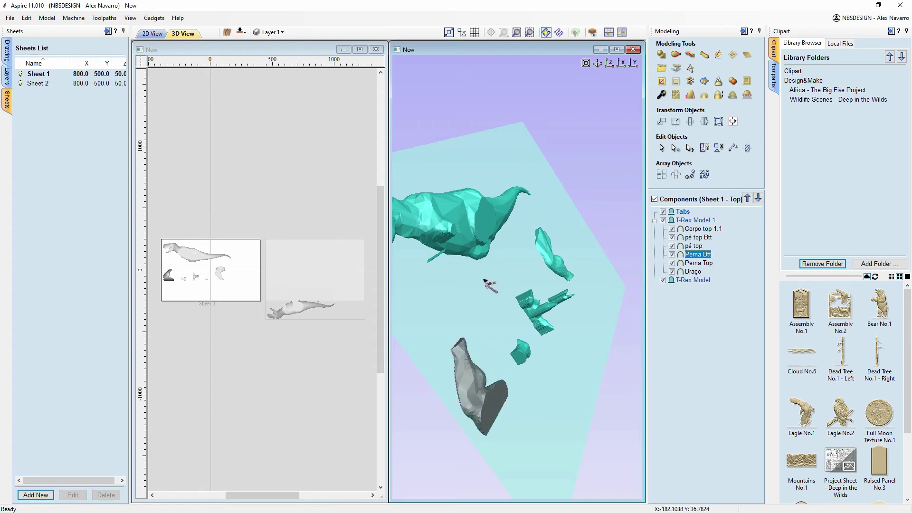
{"action": "scroll", "coordinate": [477, 277], "scroll_direction": "up", "scroll_amount": 2}
{"action": "scroll", "coordinate": [478, 276], "scroll_direction": "down", "scroll_amount": 2}
{"action": "scroll", "coordinate": [456, 263], "scroll_direction": "up", "scroll_amount": 5}
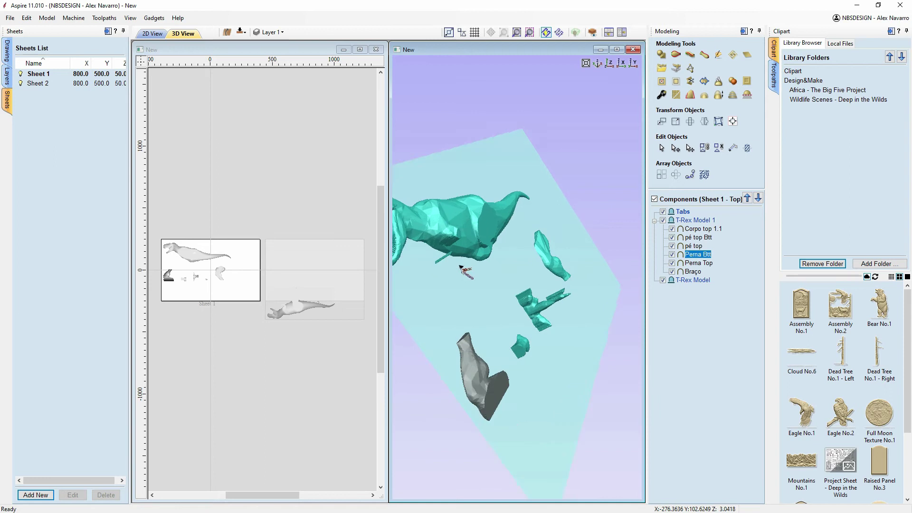
{"action": "scroll", "coordinate": [504, 259], "scroll_direction": "down", "scroll_amount": 5}
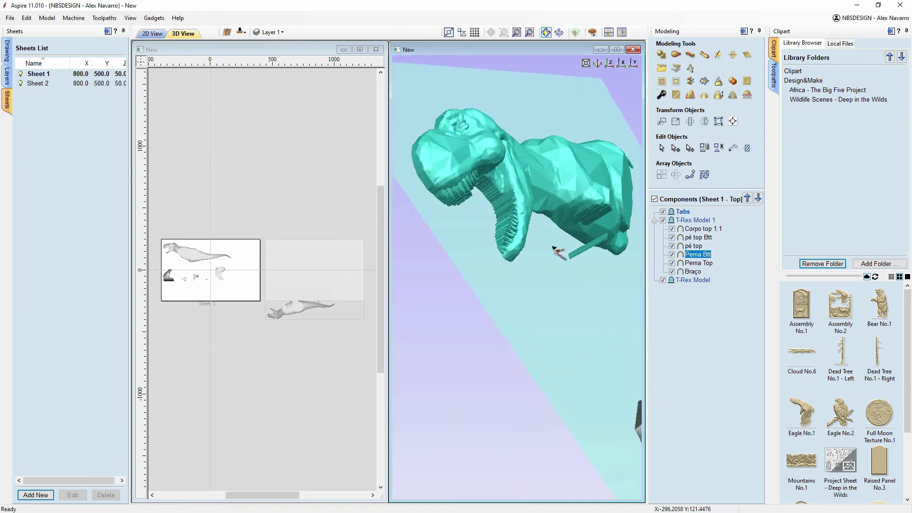
- Examine the body's cut face and the small foot and arm parts up close in both views
{"action": "right_click", "coordinate": [192, 268]}
{"action": "left_click", "coordinate": [213, 267]}
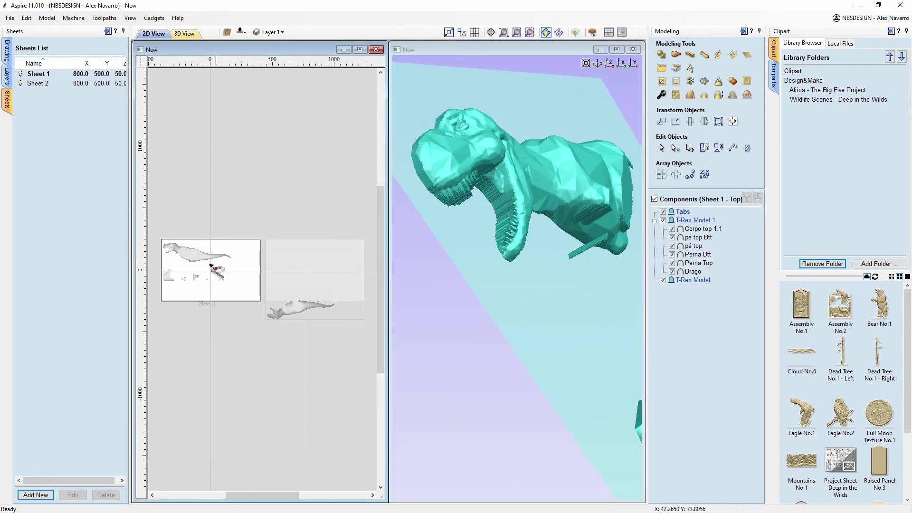
{"action": "scroll", "coordinate": [209, 271], "scroll_direction": "up", "scroll_amount": 8}
{"action": "left_click_drag", "start_coordinate": [475, 262], "coordinate": [529, 309]}
{"action": "scroll", "coordinate": [537, 247], "scroll_direction": "up", "scroll_amount": 5}
{"action": "left_click_drag", "start_coordinate": [536, 246], "coordinate": [495, 341]}
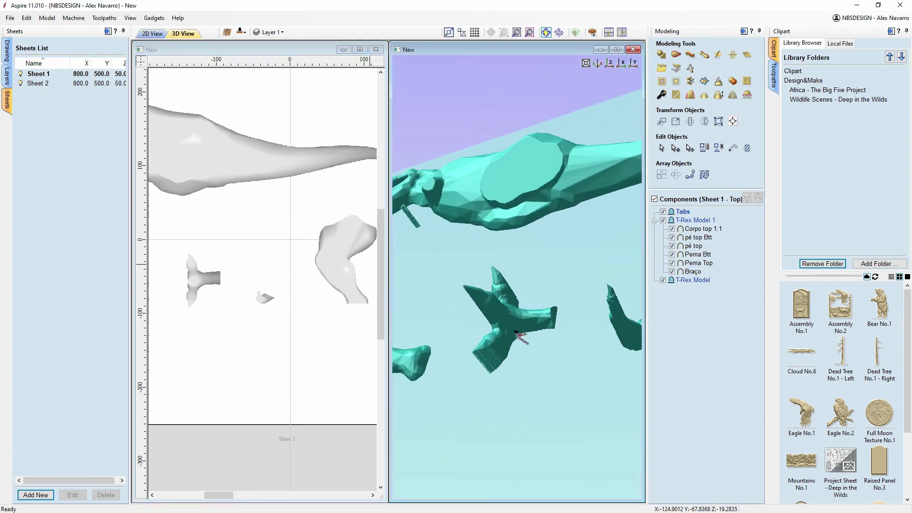
- Delete the pé top Btt, pé top and Braço components from Sheet 1
{"action": "left_click", "coordinate": [204, 278]}
{"action": "left_click", "coordinate": [269, 298], "text": "shift"}
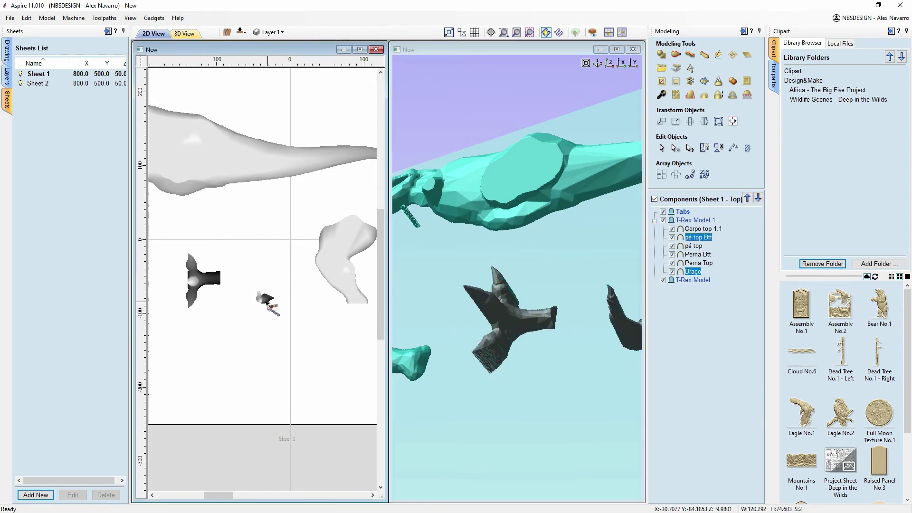
{"action": "scroll", "coordinate": [262, 307], "scroll_direction": "down", "scroll_amount": 3}
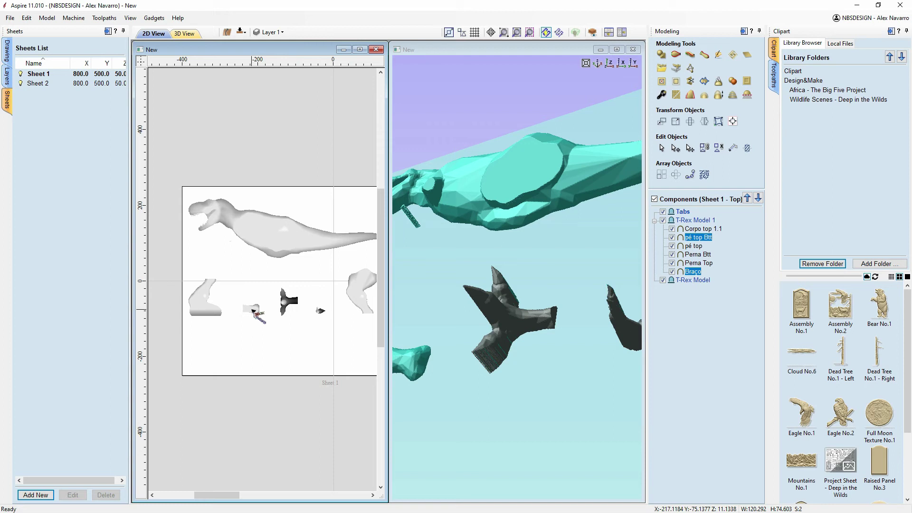
{"action": "left_click", "coordinate": [253, 310], "text": "shift"}
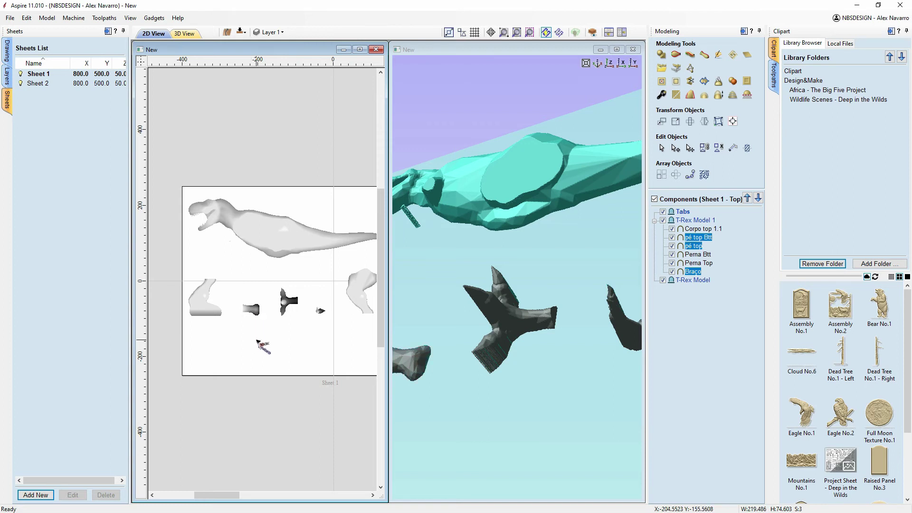
{"action": "key", "text": "Delete"}
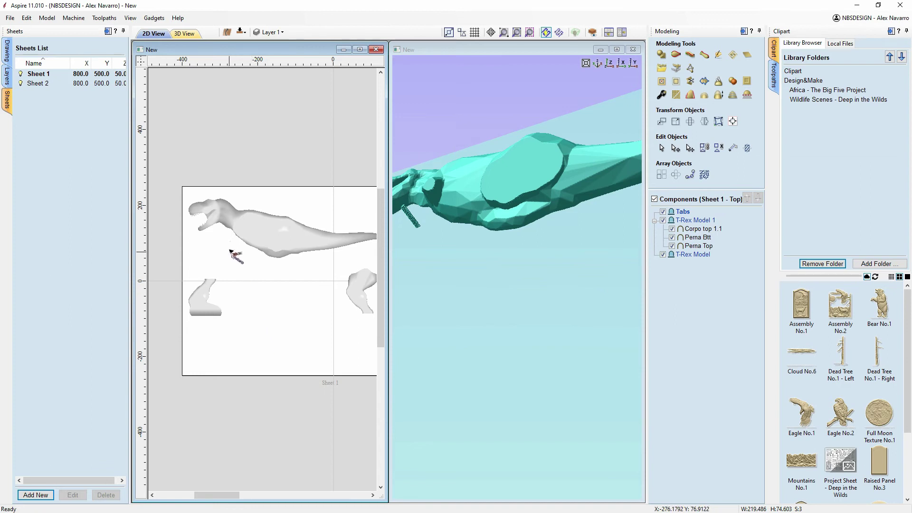
- Draw a rectangle about 16 × 18 mm around the stray fragment below the T-Rex's neck on Sheet 1
{"action": "scroll", "coordinate": [230, 249], "scroll_direction": "up", "scroll_amount": 3}
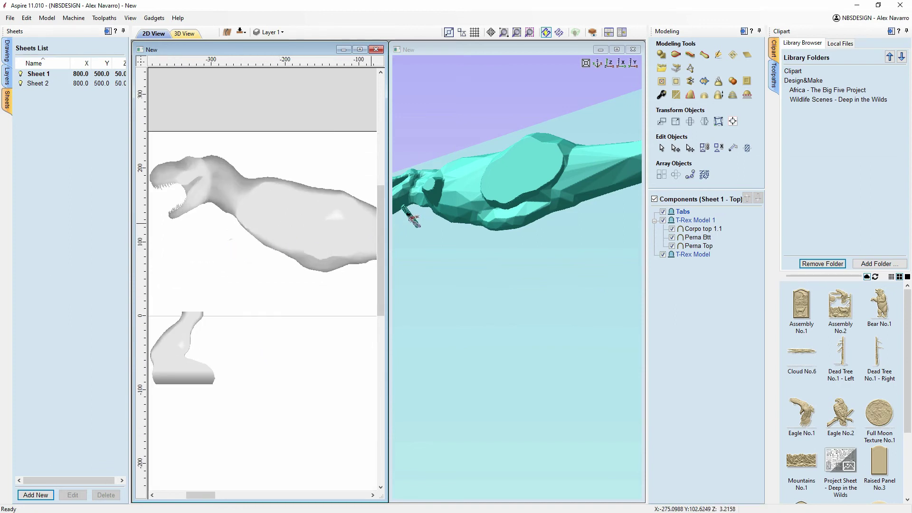
{"action": "left_click", "coordinate": [411, 217]}
{"action": "scroll", "coordinate": [235, 239], "scroll_direction": "up", "scroll_amount": 5}
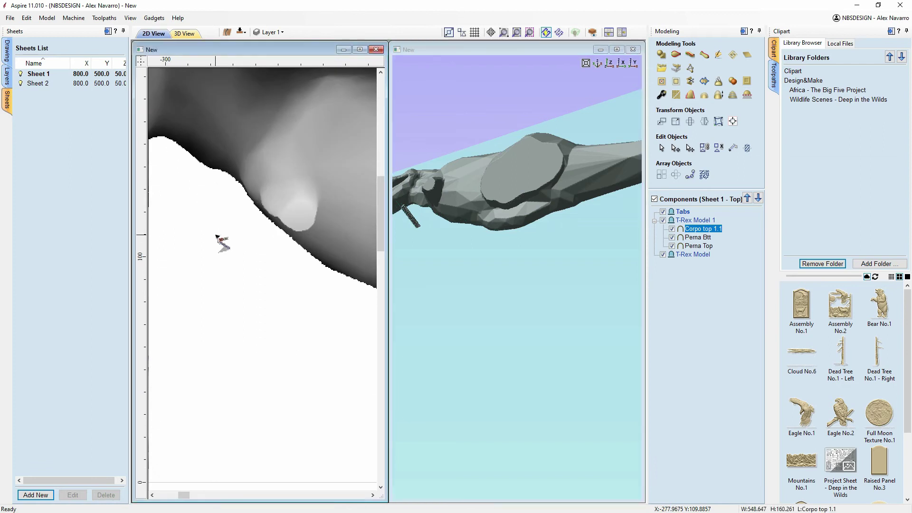
{"action": "scroll", "coordinate": [223, 234], "scroll_direction": "up", "scroll_amount": 2}
{"action": "left_click", "coordinate": [249, 228]}
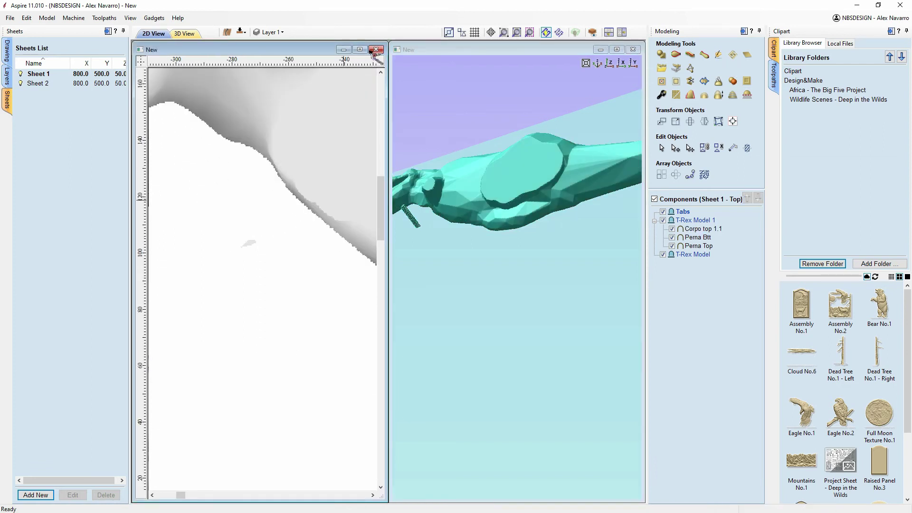
{"action": "left_click", "coordinate": [7, 50]}
{"action": "left_click", "coordinate": [50, 117]}
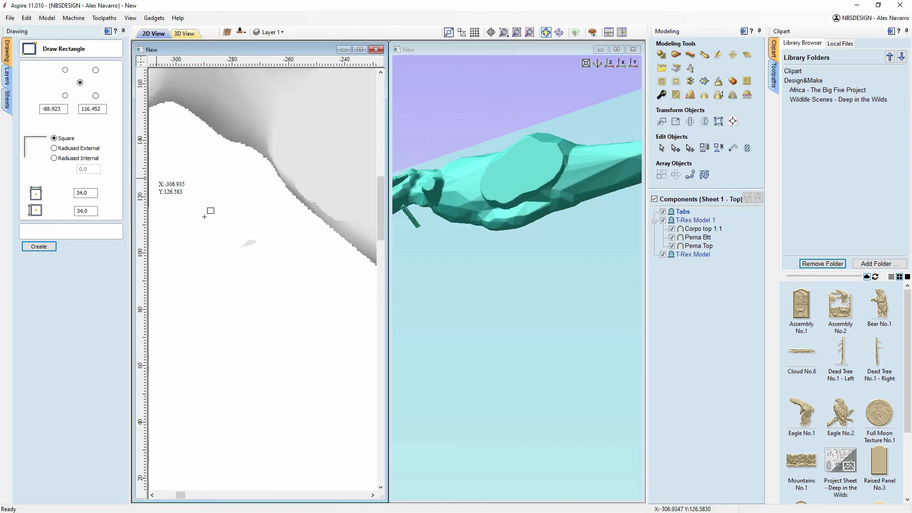
{"action": "left_click_drag", "start_coordinate": [220, 217], "coordinate": [265, 268]}
{"action": "left_click", "coordinate": [102, 246]}
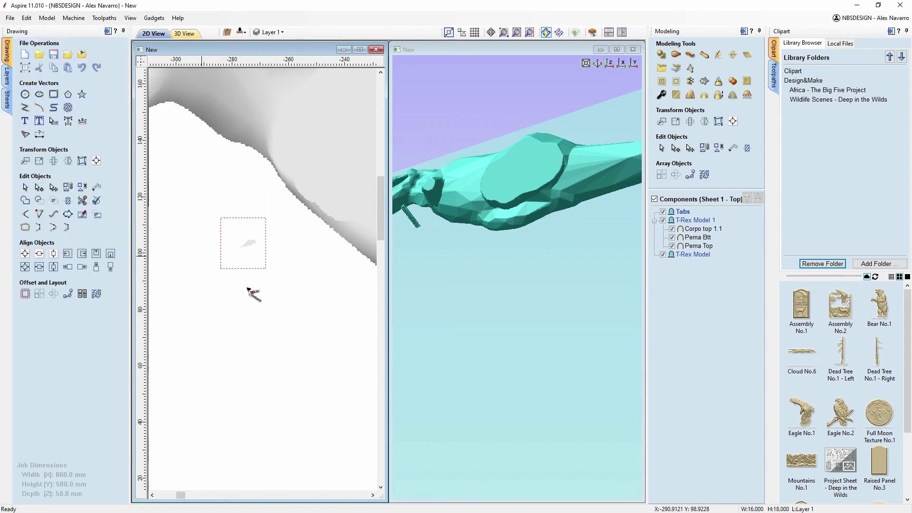
- Clear the Corpo top 1.1 component inside the small rectangle and delete the rectangle
{"action": "left_click", "coordinate": [321, 185]}
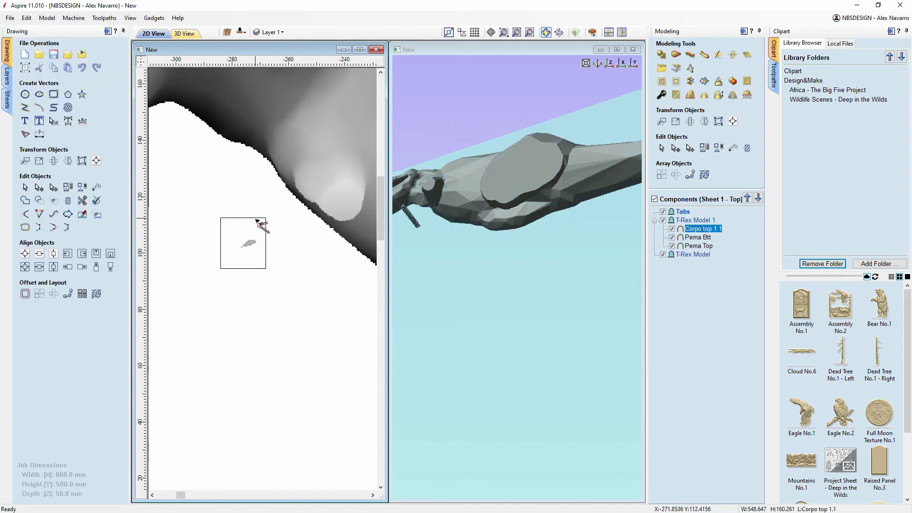
{"action": "left_click", "coordinate": [260, 219]}
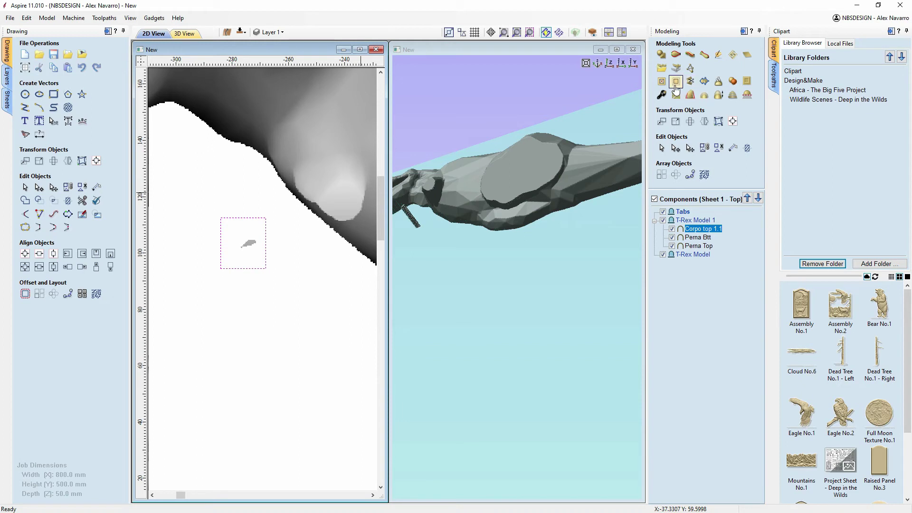
{"action": "left_click", "coordinate": [662, 82]}
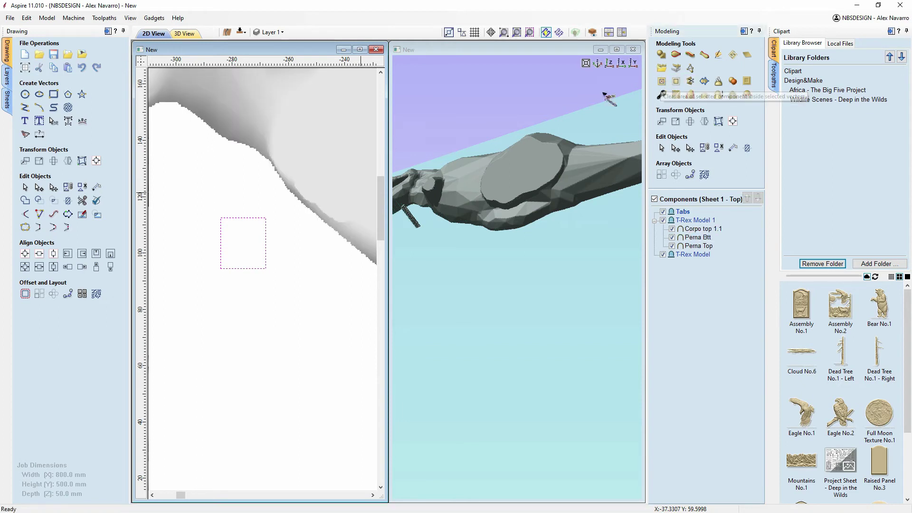
{"action": "left_click", "coordinate": [219, 194]}
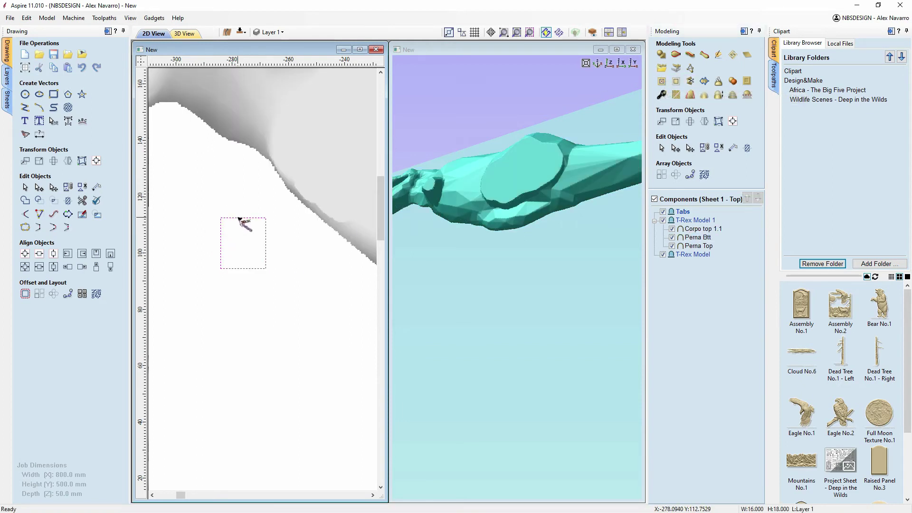
{"action": "scroll", "coordinate": [239, 219], "scroll_direction": "down", "scroll_amount": 3}
{"action": "scroll", "coordinate": [240, 167], "scroll_direction": "up", "scroll_amount": 2}
{"action": "scroll", "coordinate": [180, 210], "scroll_direction": "down", "scroll_amount": 2}
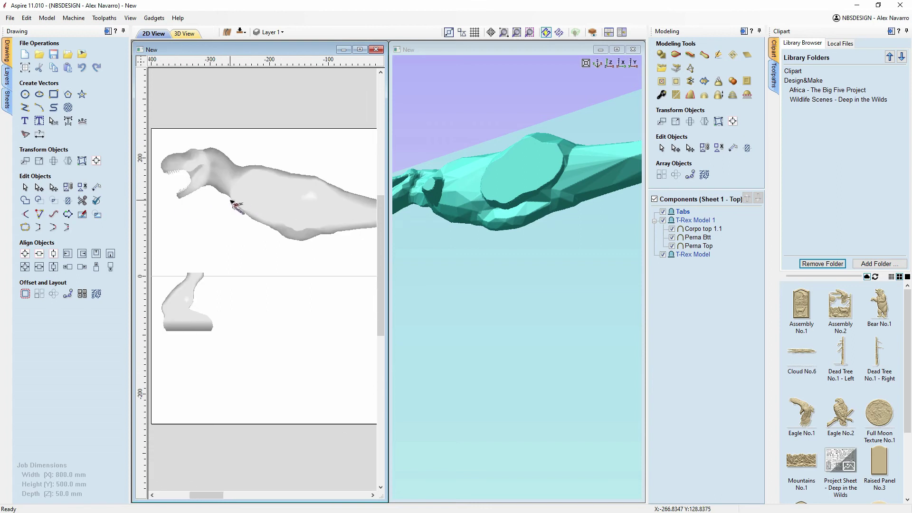
- Place the Perna Btt component beside Perna Top below the tail and transfer it to the other side of the sheet
{"action": "scroll", "coordinate": [238, 165], "scroll_direction": "up", "scroll_amount": 1}
{"action": "middle_click_drag", "start_coordinate": [189, 205], "coordinate": [245, 194]}
{"action": "left_click", "coordinate": [178, 266]}
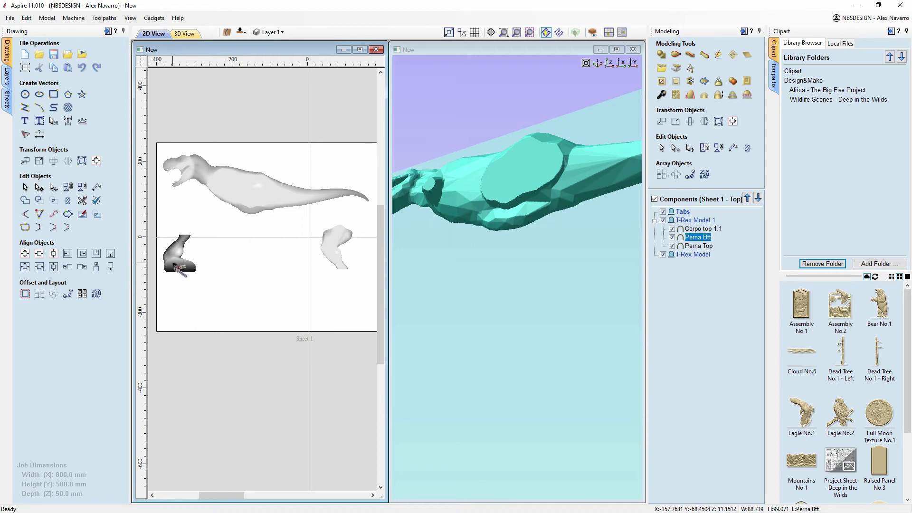
{"action": "left_click_drag", "start_coordinate": [178, 266], "coordinate": [289, 258]}
{"action": "left_click_drag", "start_coordinate": [500, 275], "coordinate": [403, 284]}
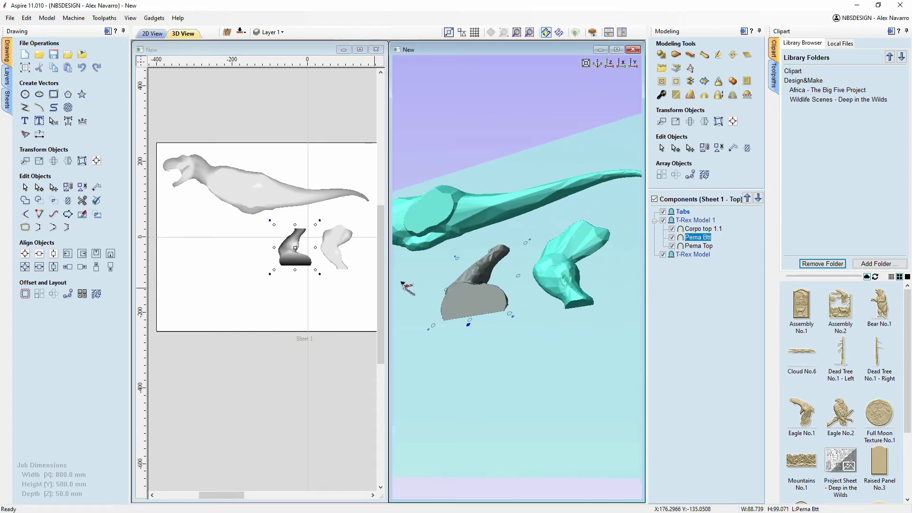
{"action": "right_click", "coordinate": [695, 239]}
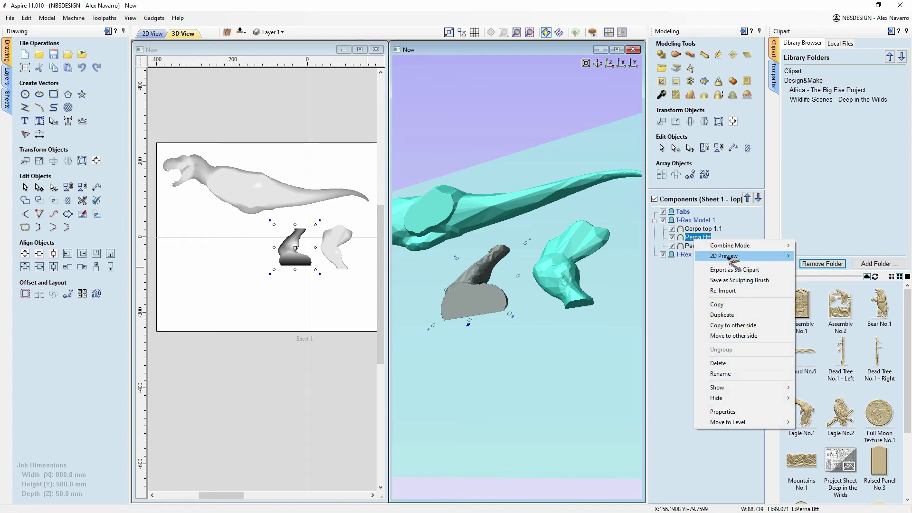
{"action": "left_click", "coordinate": [733, 336]}
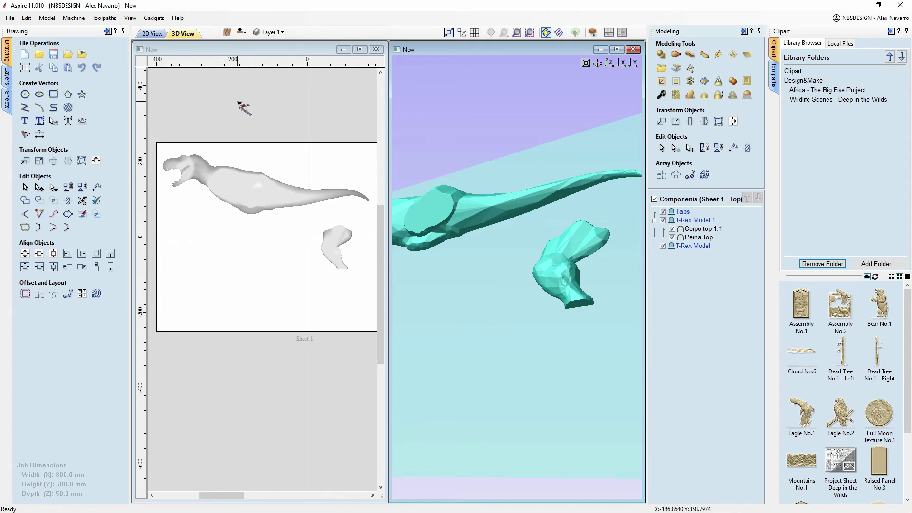
- Display both sides together in the 3D view and compare the sheet's top and bottom sides
{"action": "left_click", "coordinate": [594, 33]}
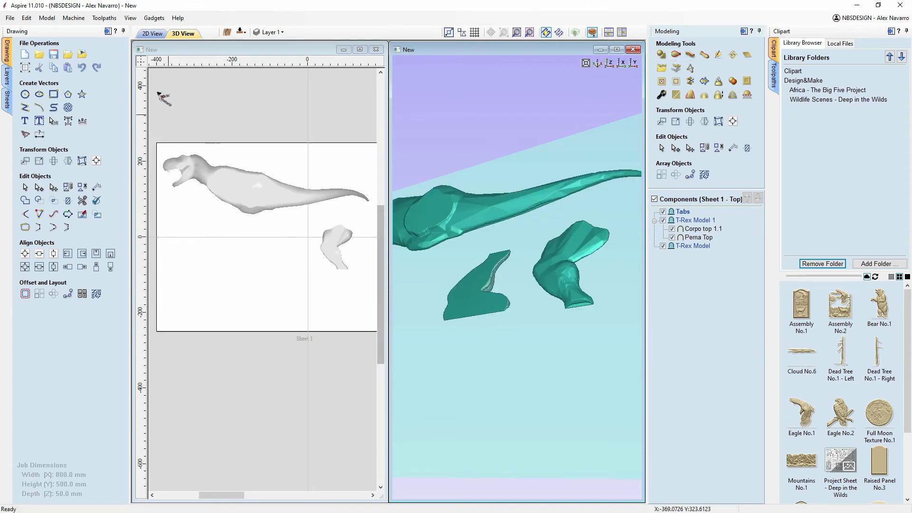
{"action": "left_click", "coordinate": [241, 32]}
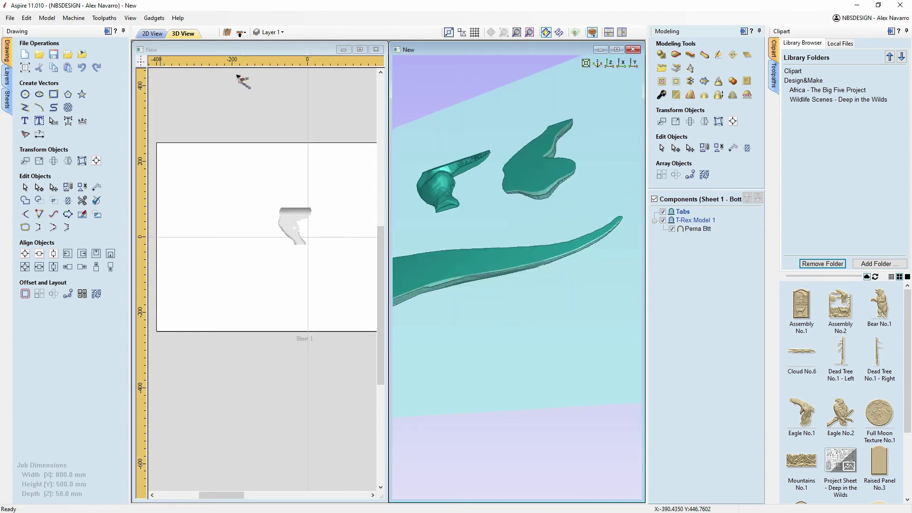
{"action": "left_click", "coordinate": [241, 32]}
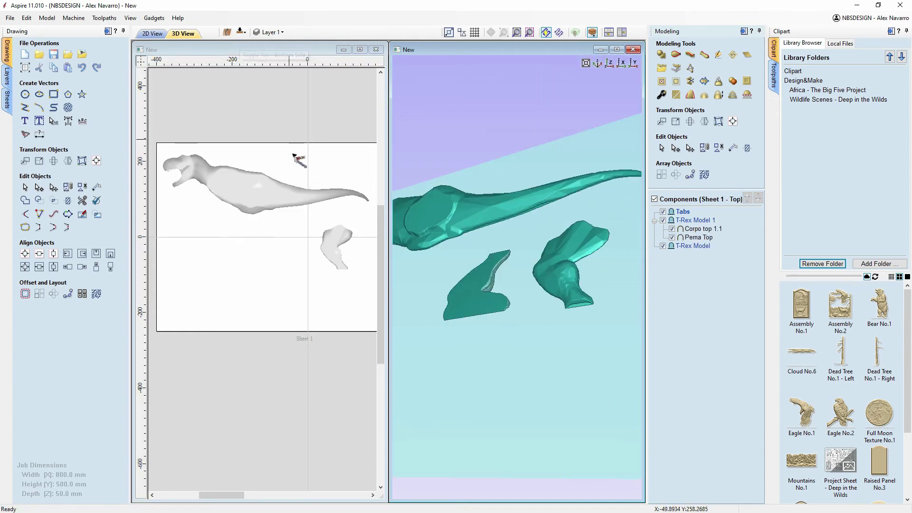
- Copy the vector outline around the Perna Top component to the other side of Sheet 1
{"action": "left_click", "coordinate": [334, 247]}
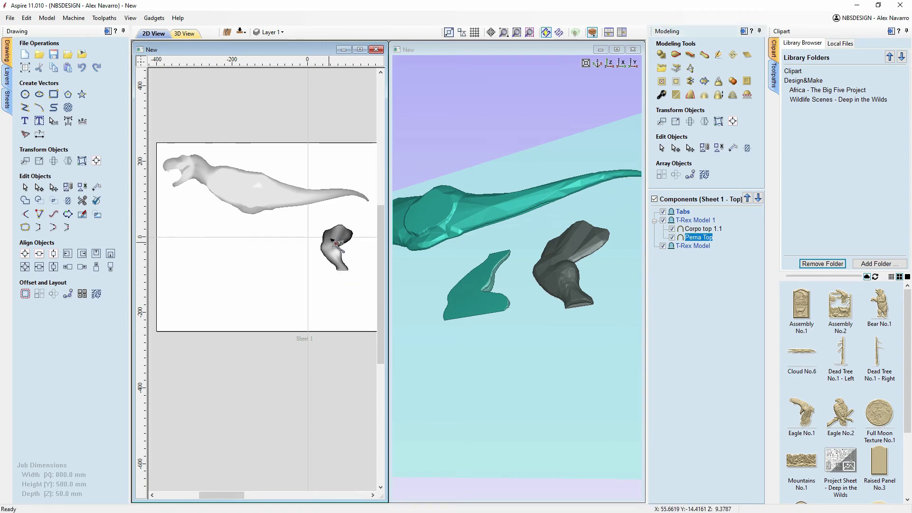
{"action": "scroll", "coordinate": [339, 231], "scroll_direction": "up", "scroll_amount": 2}
{"action": "left_click", "coordinate": [337, 229]}
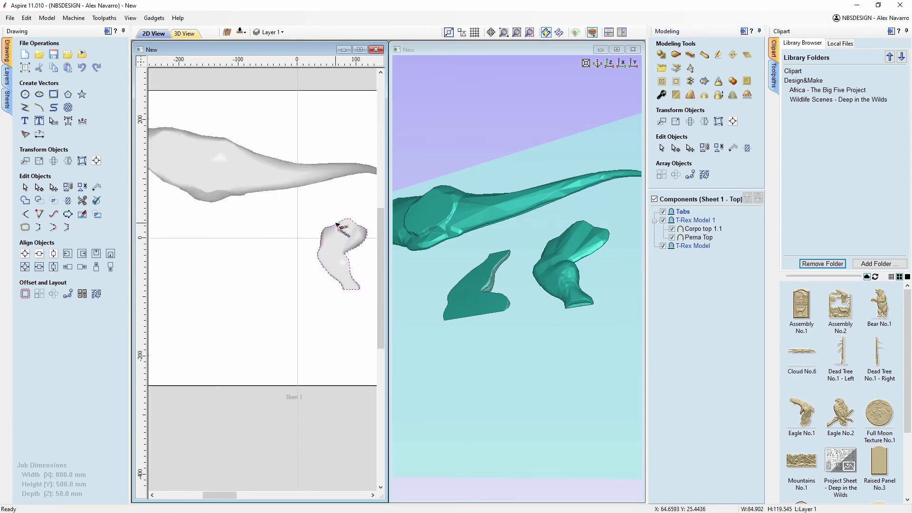
{"action": "right_click", "coordinate": [339, 227]}
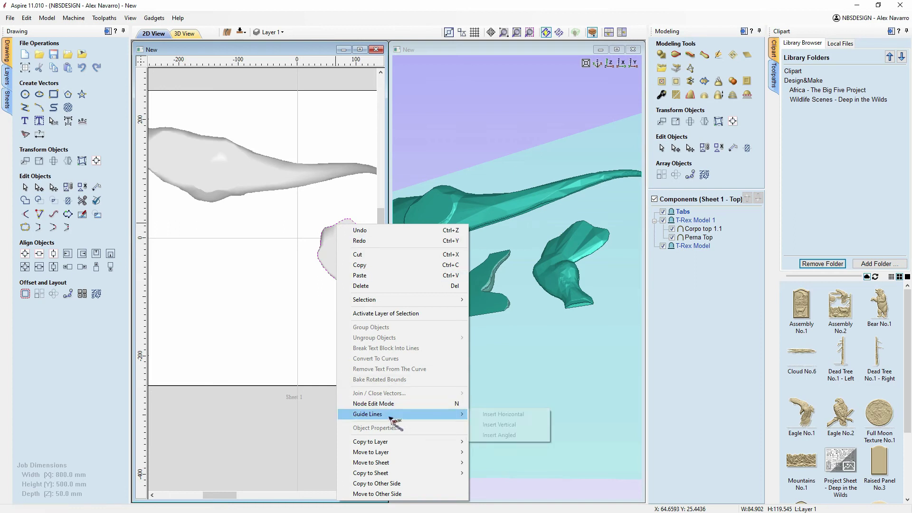
{"action": "left_click", "coordinate": [402, 484]}
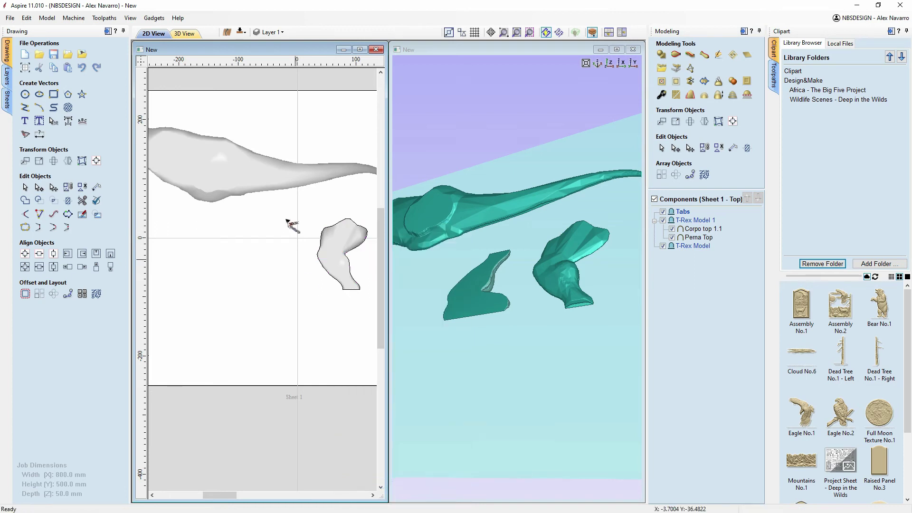
- On the bottom side of Sheet 1, flip the Perna Btt component vertically so its foot faces down
{"action": "left_click", "coordinate": [241, 32]}
{"action": "scroll", "coordinate": [287, 253], "scroll_direction": "up", "scroll_amount": 1}
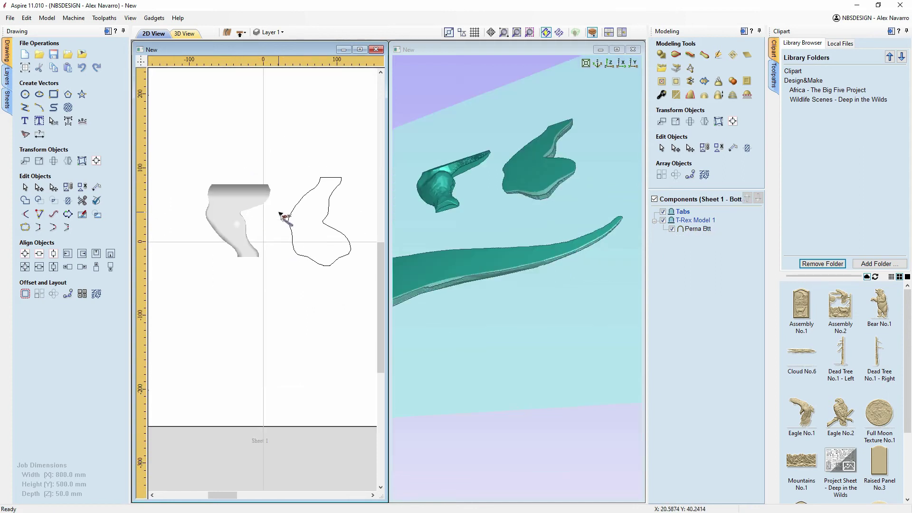
{"action": "left_click", "coordinate": [247, 198]}
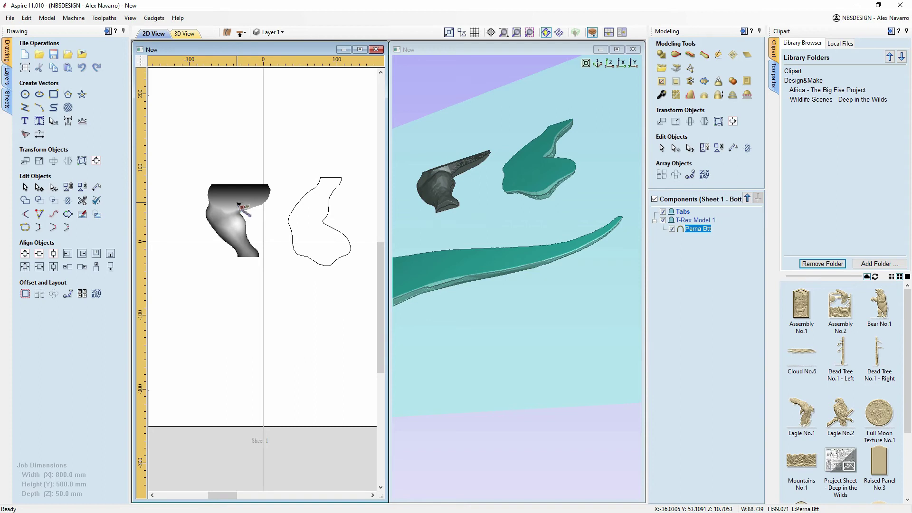
{"action": "key", "text": "F12"}
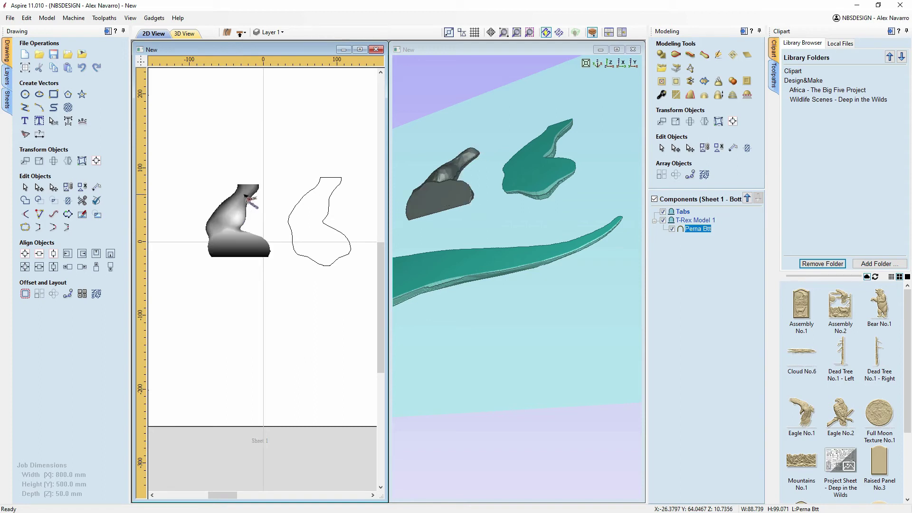
- Center Perna Btt on the copied leg outline and align their top edges
{"action": "left_click", "coordinate": [332, 180], "text": "shift"}
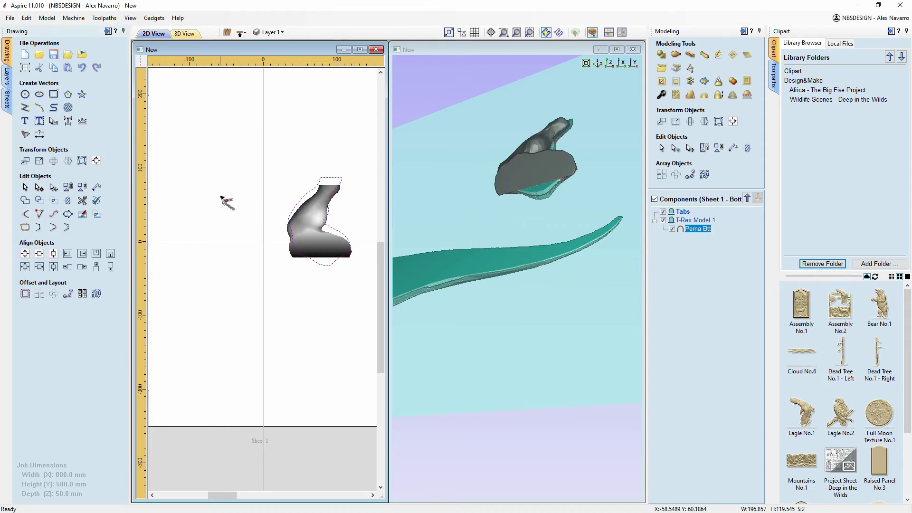
{"action": "middle_click_drag", "start_coordinate": [221, 197], "coordinate": [186, 221]}
{"action": "left_click", "coordinate": [96, 254]}
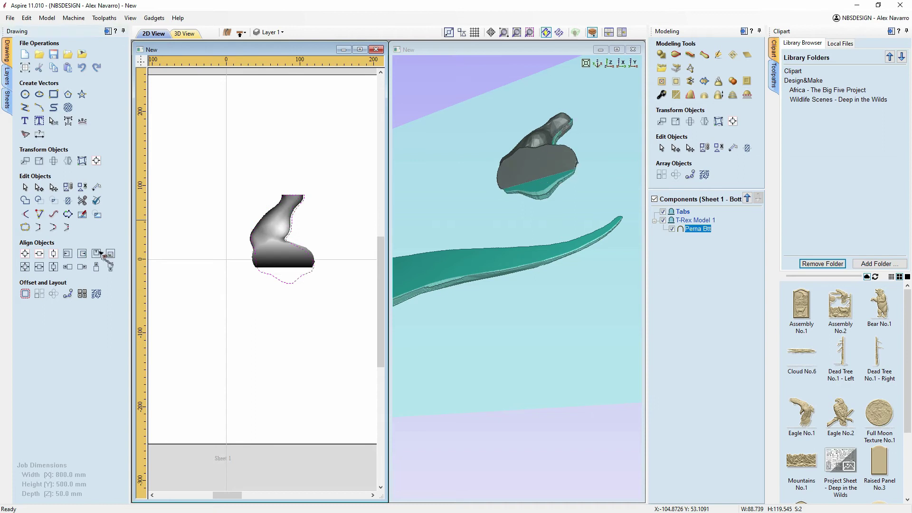
{"action": "middle_click_drag", "start_coordinate": [284, 211], "coordinate": [278, 219]}
- Check the joined leg halves in 3D and nudge Perna Btt slightly right to match the leg outline
{"action": "left_click", "coordinate": [490, 141]}
{"action": "left_click_drag", "start_coordinate": [490, 141], "coordinate": [559, 152]}
{"action": "left_click_drag", "start_coordinate": [575, 103], "coordinate": [565, 233]}
{"action": "scroll", "coordinate": [555, 263], "scroll_direction": "up", "scroll_amount": 2}
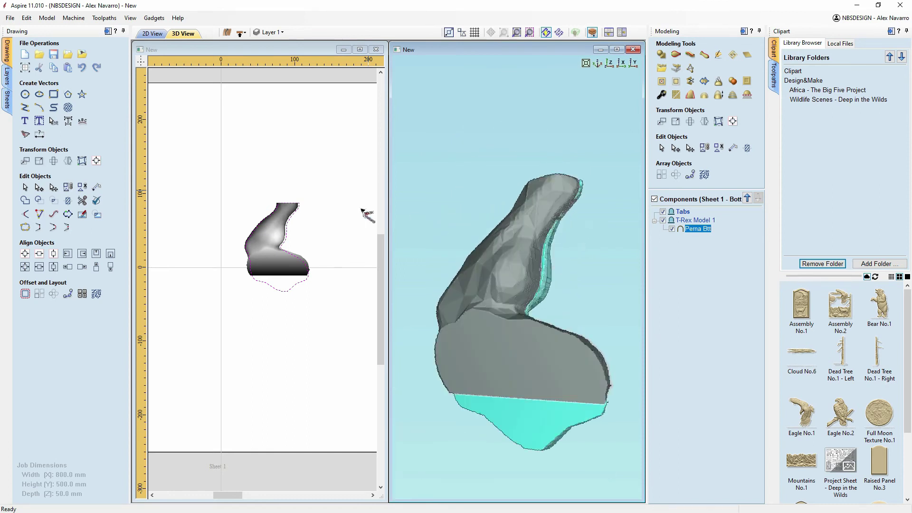
{"action": "left_click", "coordinate": [336, 214]}
{"action": "scroll", "coordinate": [307, 239], "scroll_direction": "up", "scroll_amount": 3}
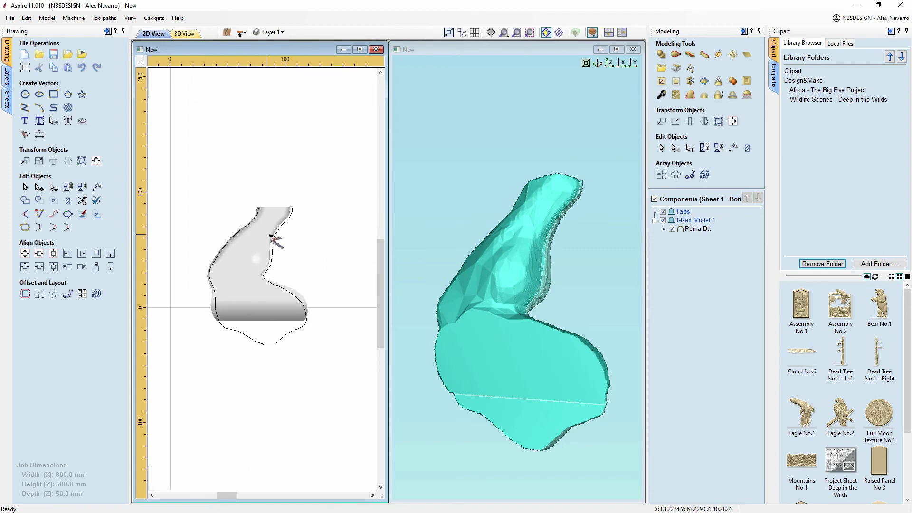
{"action": "scroll", "coordinate": [271, 236], "scroll_direction": "up", "scroll_amount": 3}
{"action": "left_click", "coordinate": [284, 209]}
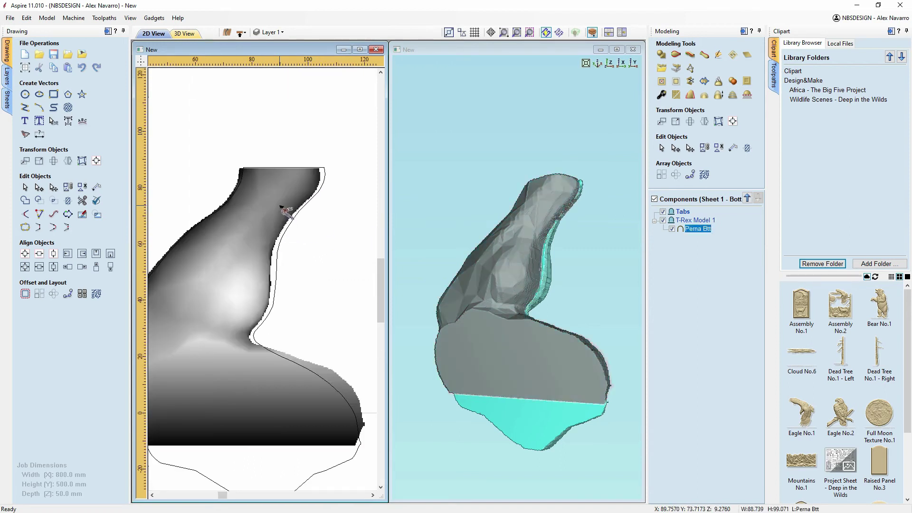
{"action": "key", "text": "Right"}
{"action": "key", "text": "Right"}
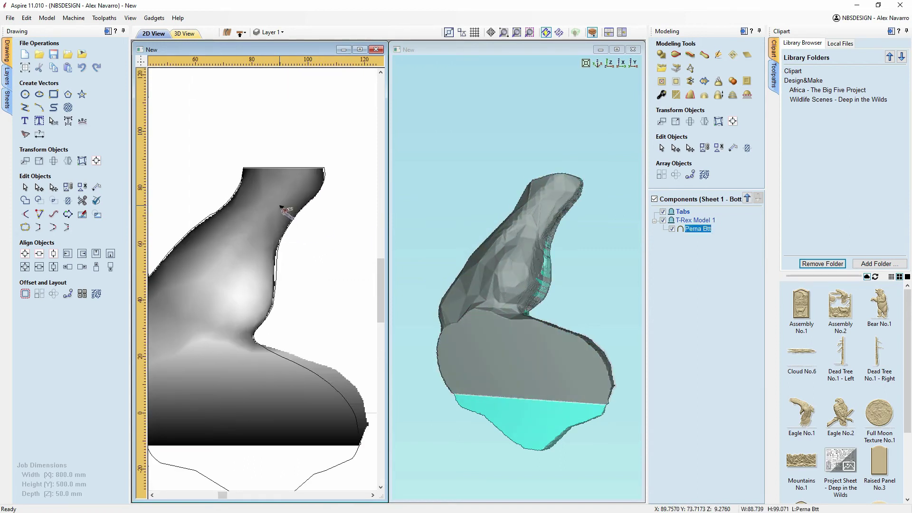
- Examine Perna Btt's fit against the outline up close and the joined leg in 3D, dismissing the device pop-up
{"action": "middle_click_drag", "start_coordinate": [277, 238], "coordinate": [262, 156]}
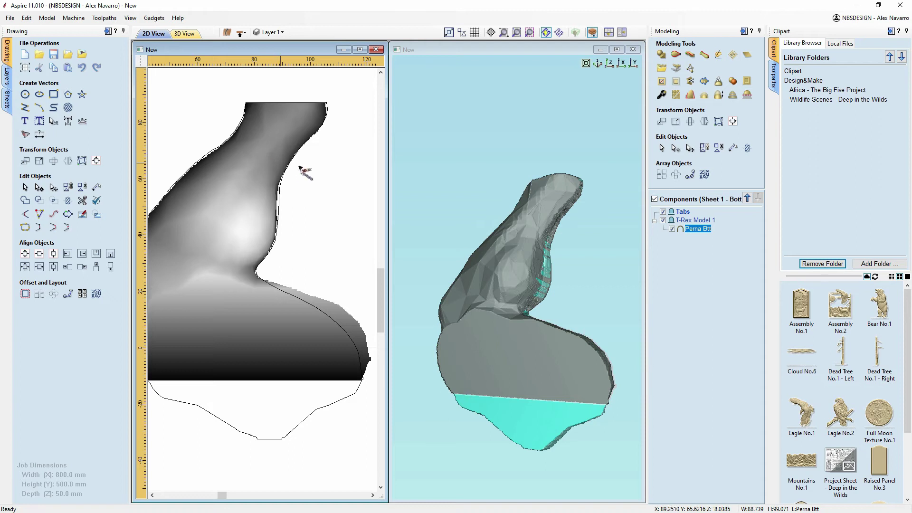
{"action": "scroll", "coordinate": [301, 159], "scroll_direction": "up", "scroll_amount": 2}
{"action": "scroll", "coordinate": [301, 159], "scroll_direction": "down", "scroll_amount": 2}
{"action": "scroll", "coordinate": [299, 161], "scroll_direction": "up", "scroll_amount": 4}
{"action": "scroll", "coordinate": [270, 164], "scroll_direction": "up", "scroll_amount": 2}
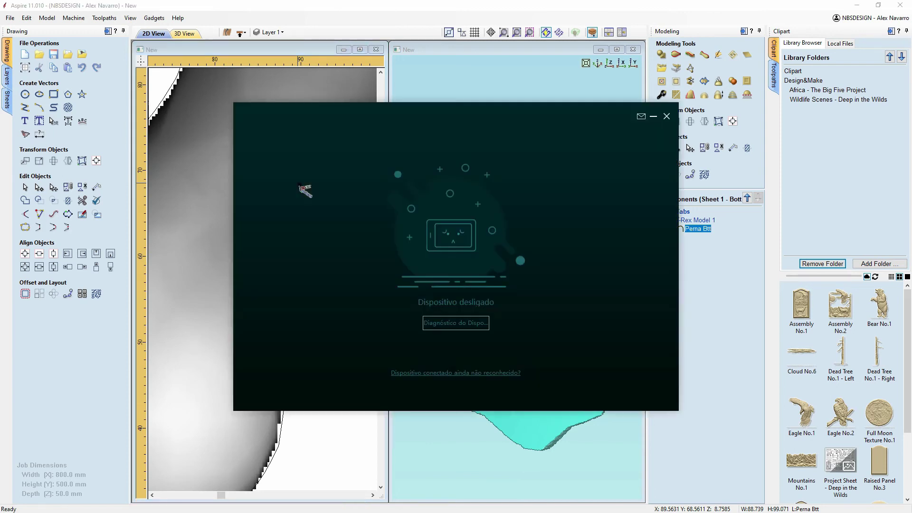
{"action": "left_click", "coordinate": [667, 117]}
{"action": "scroll", "coordinate": [281, 304], "scroll_direction": "down", "scroll_amount": 5}
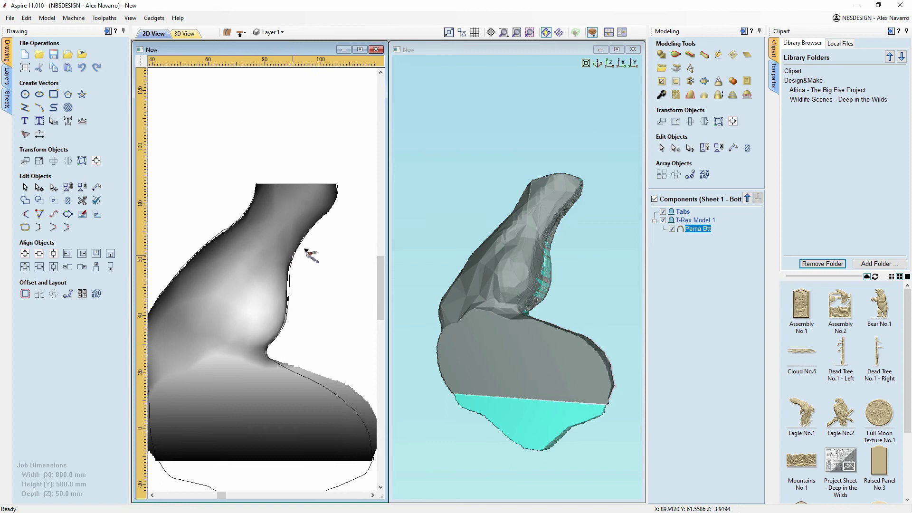
{"action": "left_click_drag", "start_coordinate": [472, 173], "coordinate": [492, 165]}
{"action": "left_click", "coordinate": [597, 64]}
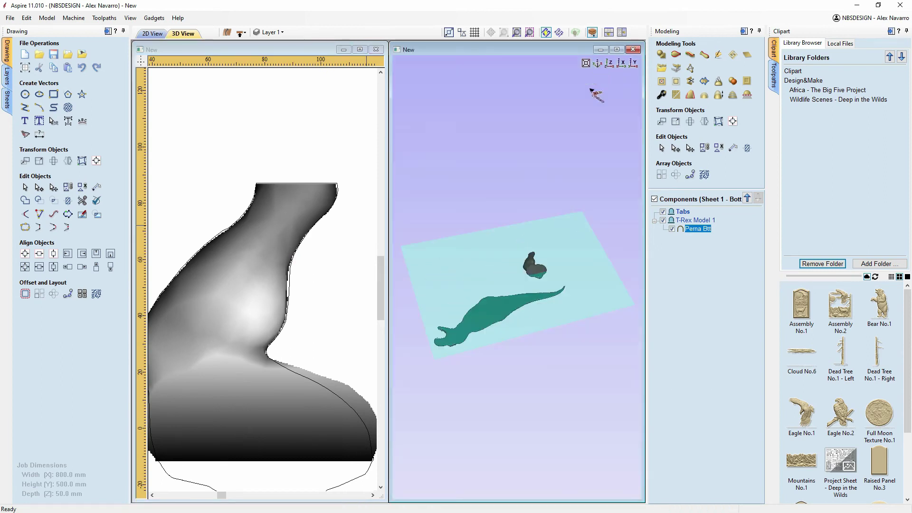
{"action": "left_click_drag", "start_coordinate": [559, 285], "coordinate": [480, 350]}
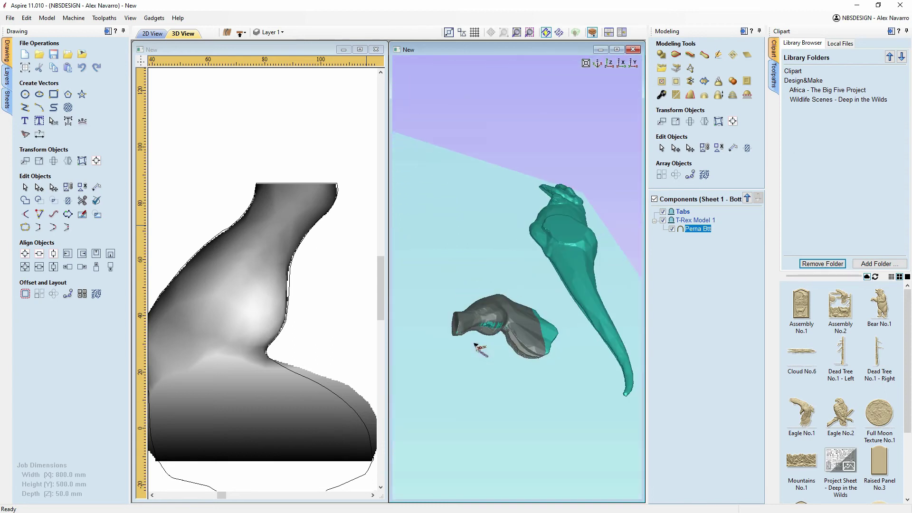
- Inspect the joined leg halves in 3D from several angles, including the foot end and the seam between them
{"action": "left_click_drag", "start_coordinate": [461, 266], "coordinate": [464, 247]}
{"action": "scroll", "coordinate": [521, 254], "scroll_direction": "up", "scroll_amount": 4}
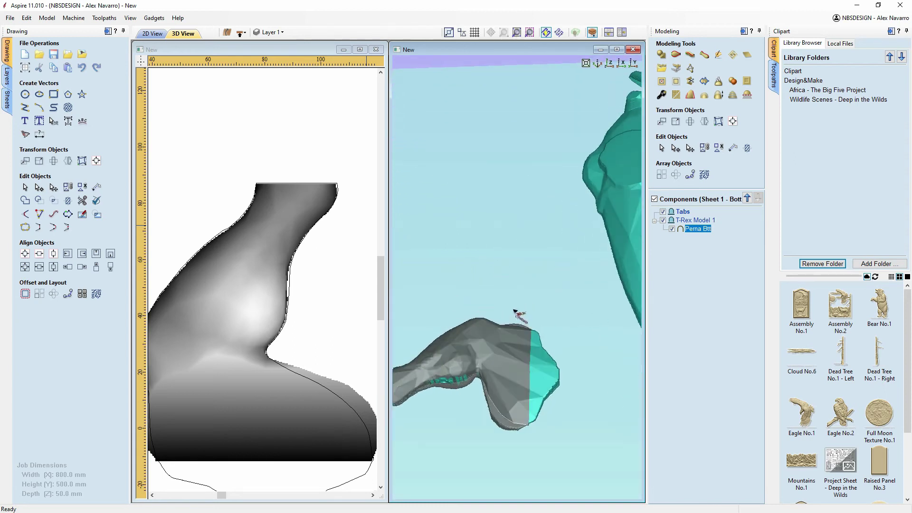
{"action": "left_click_drag", "start_coordinate": [589, 460], "coordinate": [604, 308]}
{"action": "left_click_drag", "start_coordinate": [582, 377], "coordinate": [610, 437]}
{"action": "scroll", "coordinate": [295, 281], "scroll_direction": "down", "scroll_amount": 6}
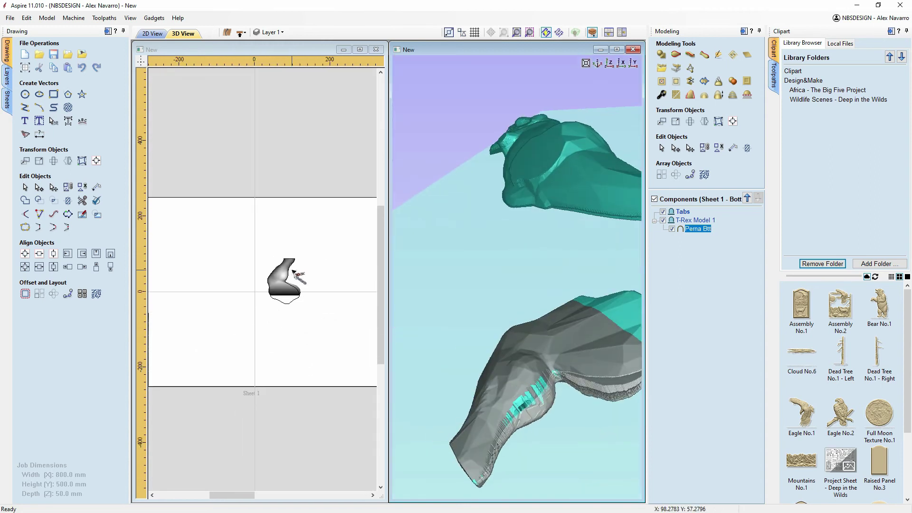
- On the top side of Sheet 1, select the Corpo top 1.1 body component and copy it to the other side
{"action": "left_click", "coordinate": [247, 34]}
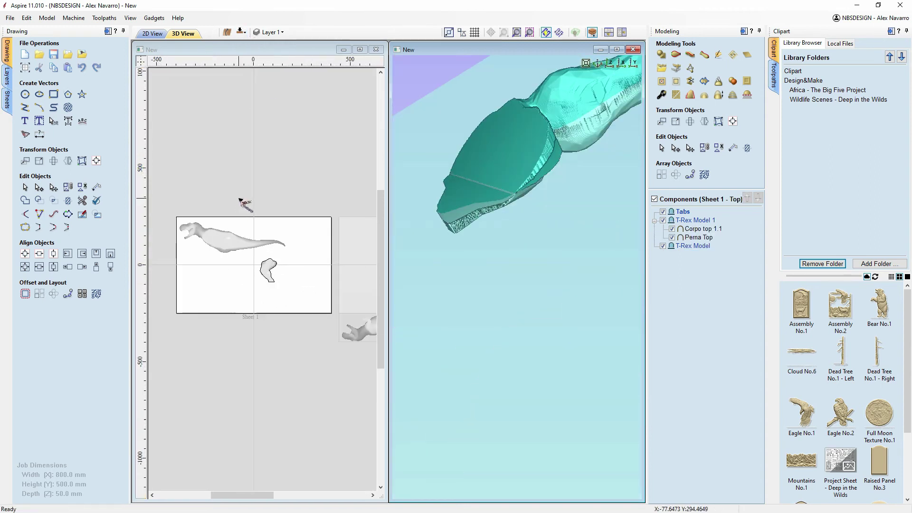
{"action": "left_click", "coordinate": [289, 229]}
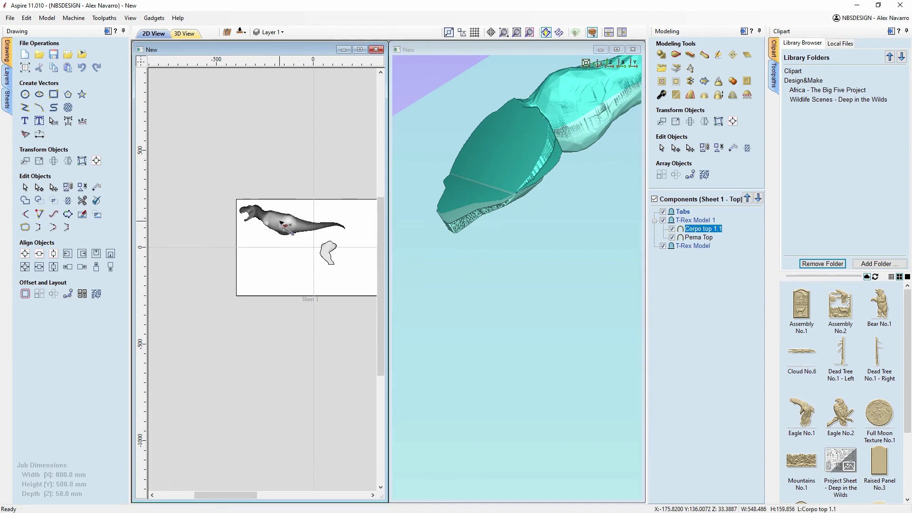
{"action": "scroll", "coordinate": [284, 226], "scroll_direction": "up", "scroll_amount": 2}
{"action": "middle_click_drag", "start_coordinate": [305, 179], "coordinate": [248, 153]}
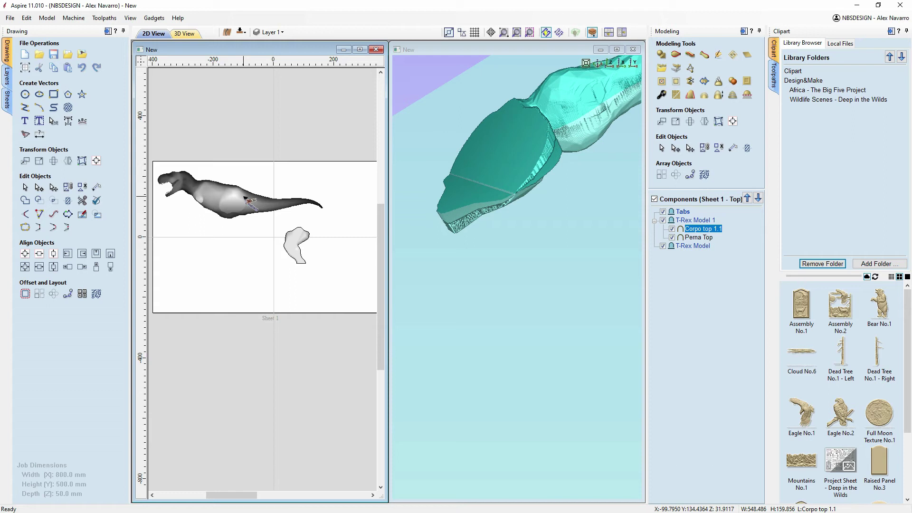
{"action": "middle_click_drag", "start_coordinate": [276, 245], "coordinate": [242, 244]}
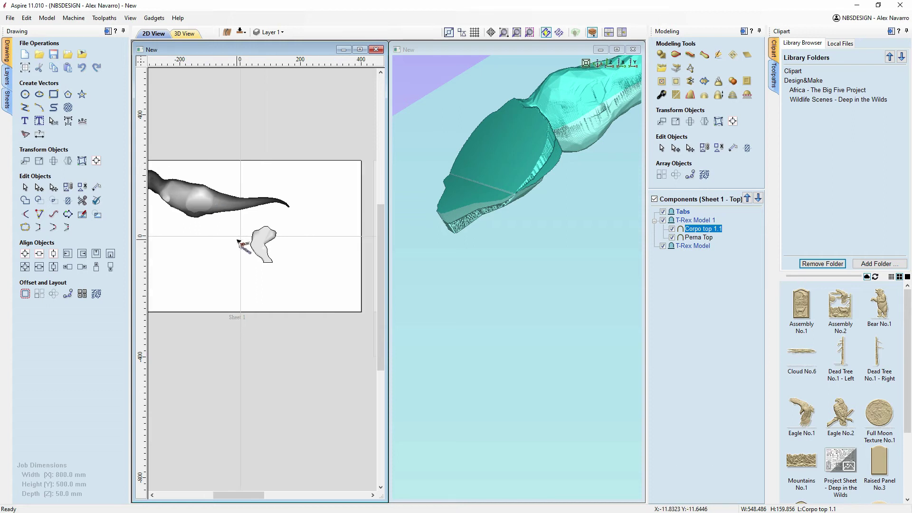
{"action": "left_click", "coordinate": [261, 242]}
{"action": "scroll", "coordinate": [257, 247], "scroll_direction": "down", "scroll_amount": 1}
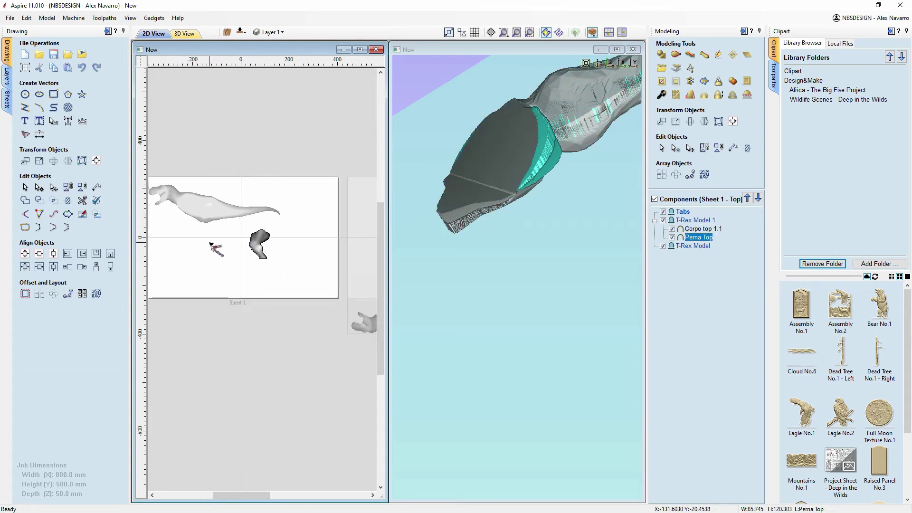
{"action": "middle_click_drag", "start_coordinate": [210, 249], "coordinate": [254, 252]}
{"action": "left_click", "coordinate": [249, 225]}
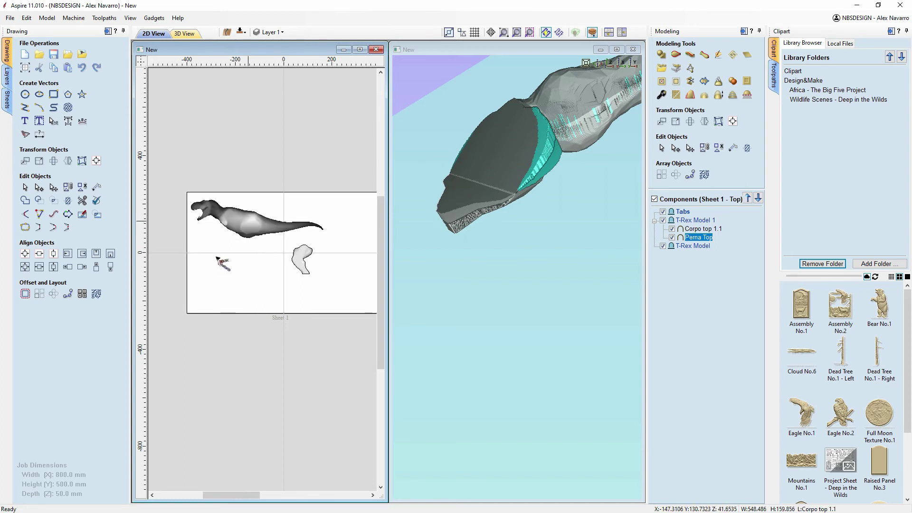
{"action": "right_click", "coordinate": [249, 227]}
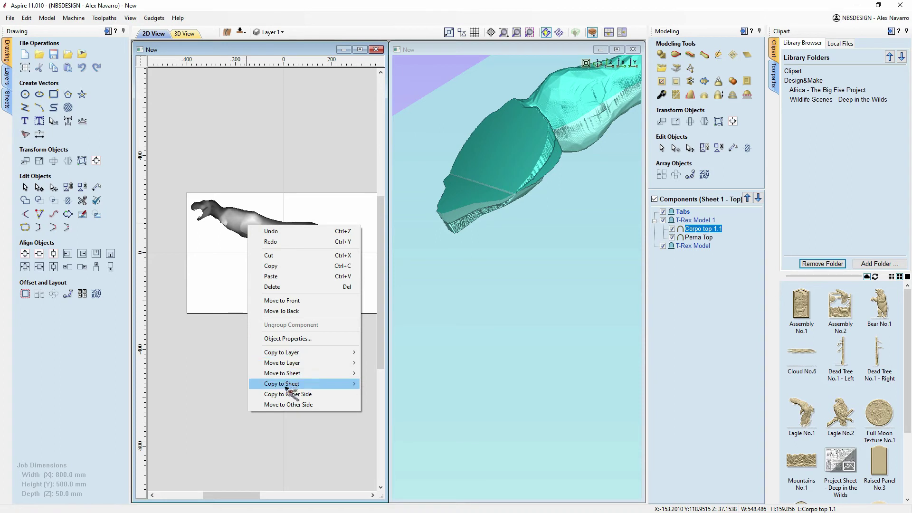
{"action": "left_click", "coordinate": [309, 395]}
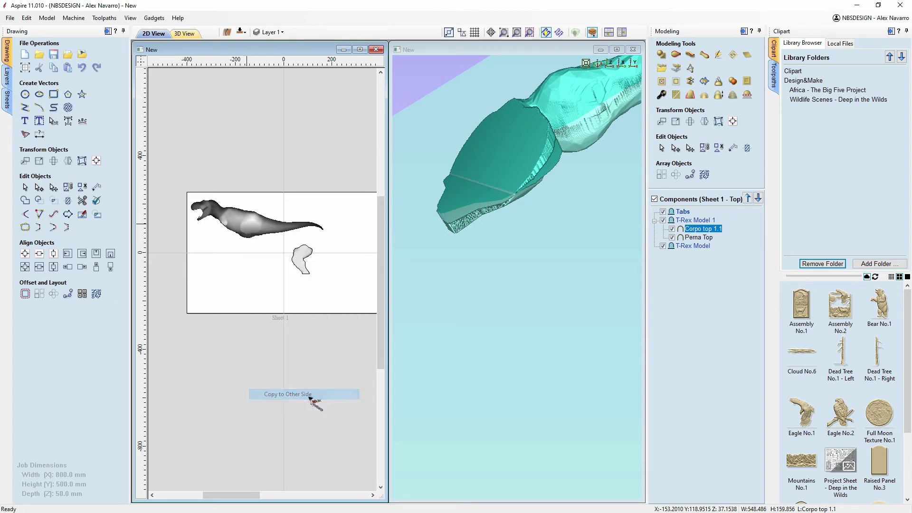
- Enlarge the 3D view and examine the top side's body and leg from several angles, including the leg and arm joints
{"action": "left_click_drag", "start_coordinate": [570, 219], "coordinate": [533, 148]}
{"action": "left_click", "coordinate": [618, 50]}
{"action": "left_click_drag", "start_coordinate": [387, 359], "coordinate": [341, 223]}
{"action": "scroll", "coordinate": [346, 214], "scroll_direction": "up", "scroll_amount": 3}
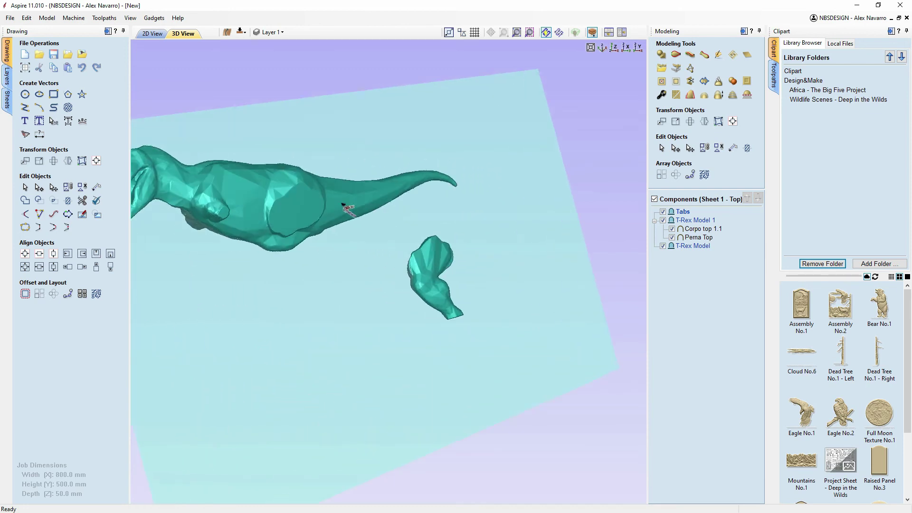
{"action": "left_click_drag", "start_coordinate": [282, 314], "coordinate": [374, 323]}
{"action": "left_click_drag", "start_coordinate": [495, 339], "coordinate": [425, 237]}
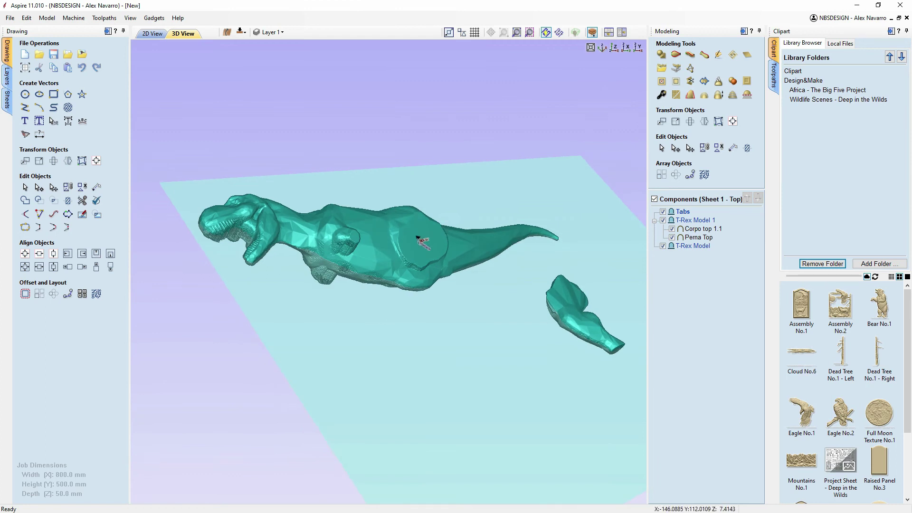
{"action": "scroll", "coordinate": [417, 237], "scroll_direction": "up", "scroll_amount": 4}
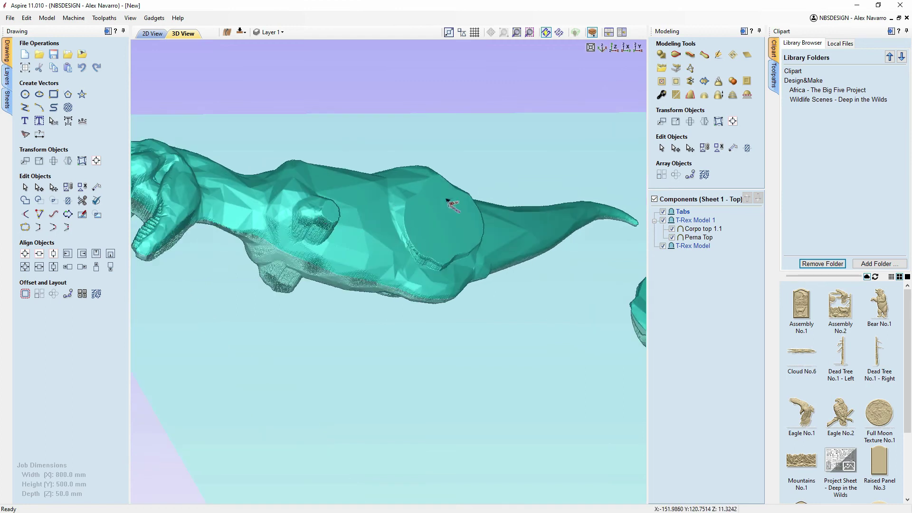
{"action": "scroll", "coordinate": [568, 290], "scroll_direction": "down", "scroll_amount": 3}
{"action": "left_click_drag", "start_coordinate": [560, 306], "coordinate": [338, 257]}
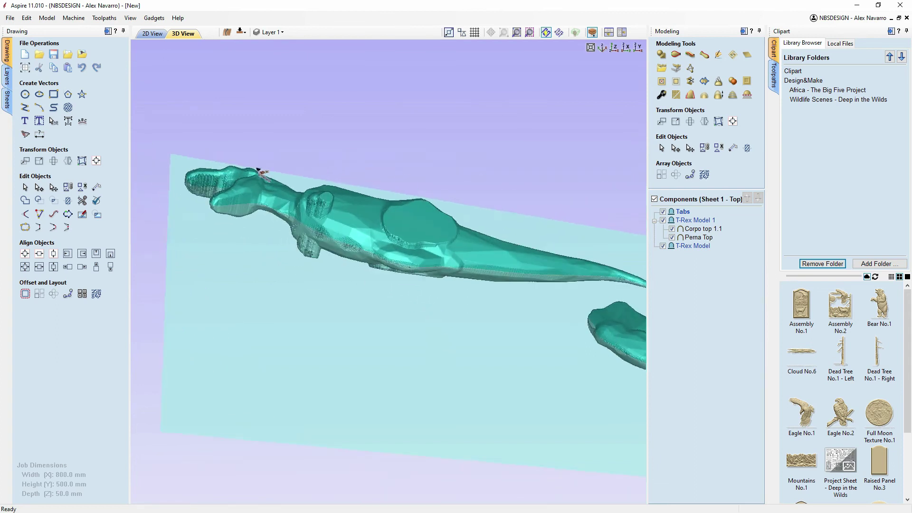
{"action": "left_click_drag", "start_coordinate": [421, 145], "coordinate": [366, 230]}
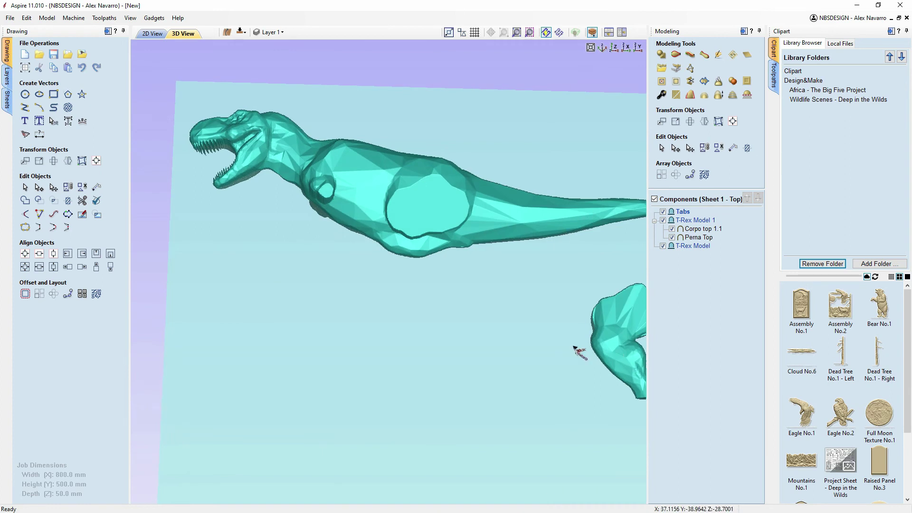
{"action": "left_click_drag", "start_coordinate": [521, 273], "coordinate": [407, 215]}
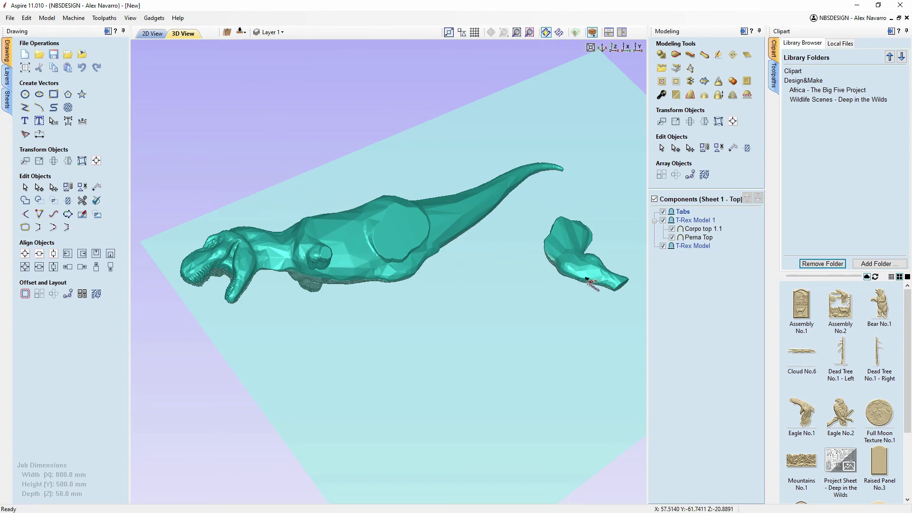
- Return to the 2D view and check the copied body component on the bottom side of Sheet 1
{"action": "left_click", "coordinate": [152, 33]}
{"action": "scroll", "coordinate": [257, 223], "scroll_direction": "up", "scroll_amount": 2}
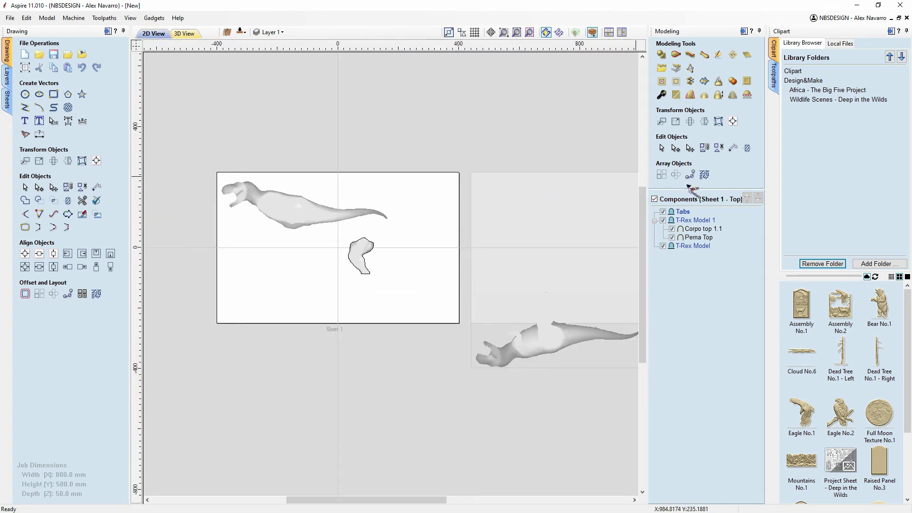
{"action": "left_click", "coordinate": [241, 32]}
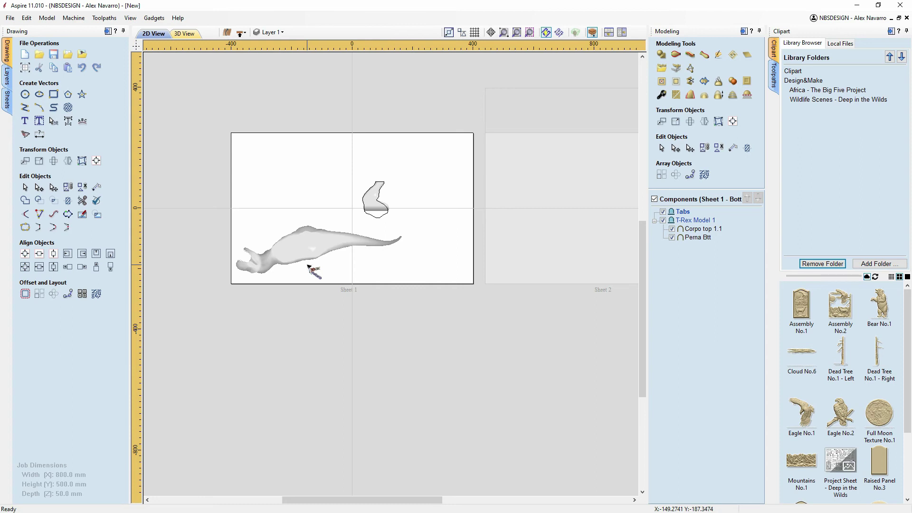
{"action": "scroll", "coordinate": [303, 258], "scroll_direction": "up", "scroll_amount": 3}
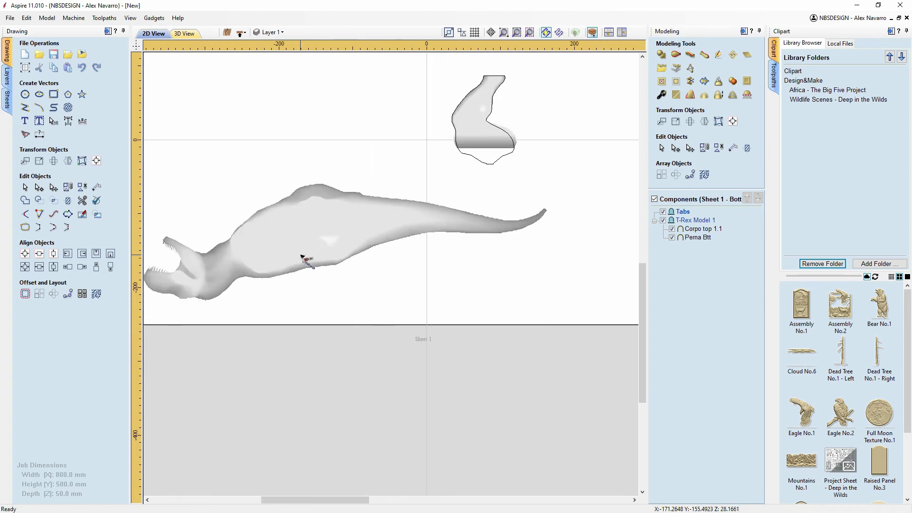
{"action": "scroll", "coordinate": [340, 237], "scroll_direction": "up", "scroll_amount": 1}
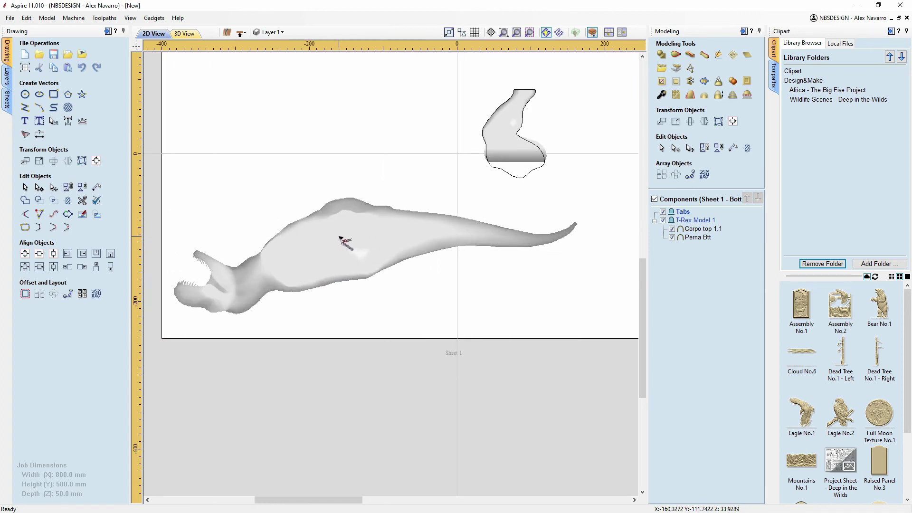
{"action": "middle_click_drag", "start_coordinate": [340, 238], "coordinate": [349, 264]}
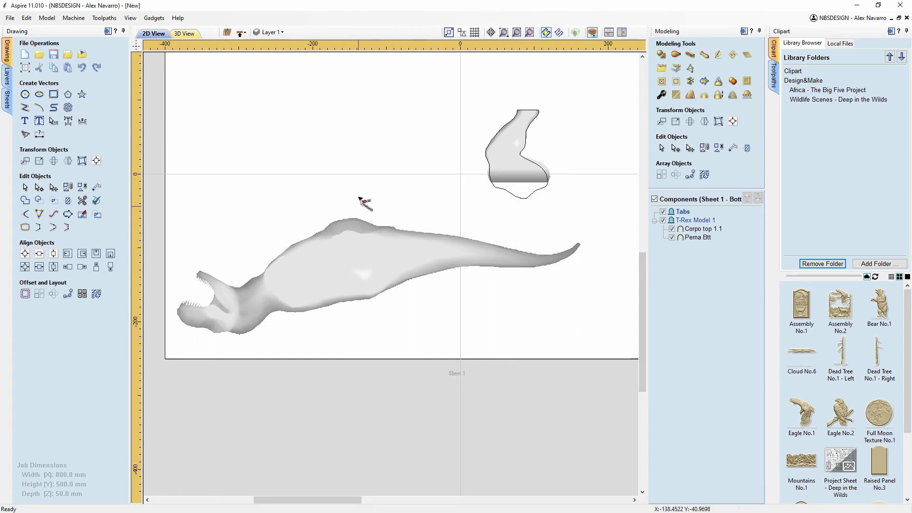
- Display the layers list and check the layer assignment of the bottom-side body component
{"action": "left_click", "coordinate": [7, 76]}
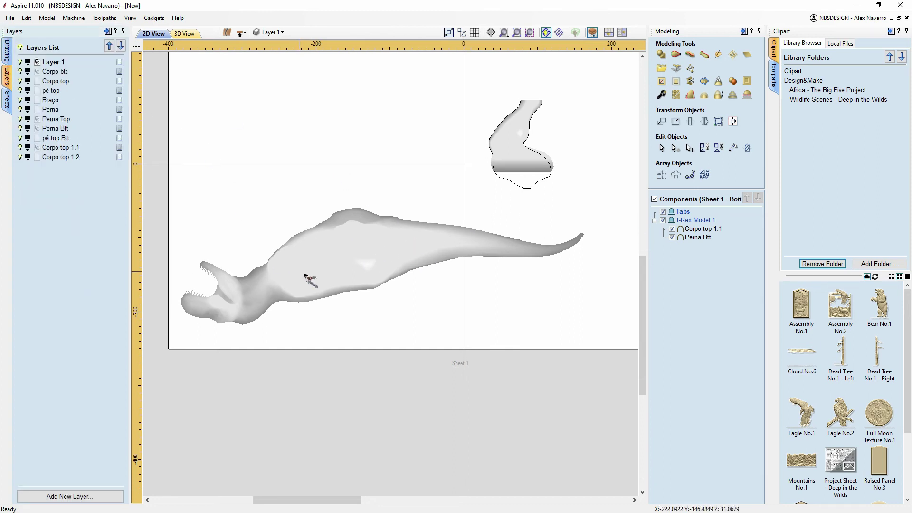
{"action": "right_click", "coordinate": [310, 275]}
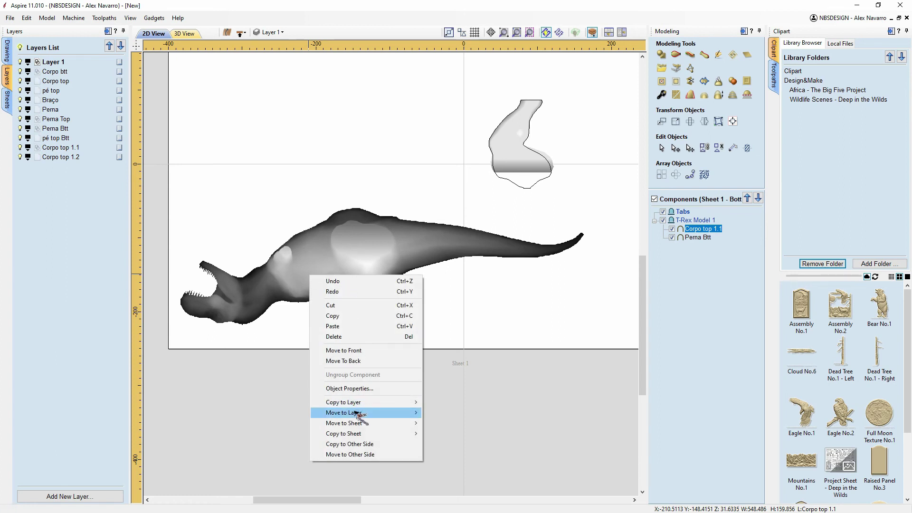
{"action": "mouse_move", "coordinate": [355, 411]}
{"action": "left_click", "coordinate": [454, 399]}
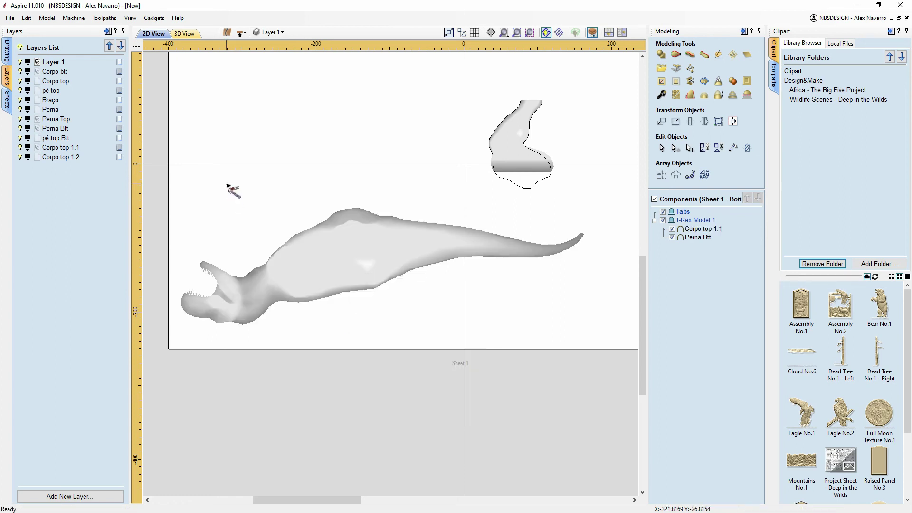
- Hide the Corpo top 1.1 layer to check its contents on both sides, and show it again
{"action": "left_click", "coordinate": [28, 156]}
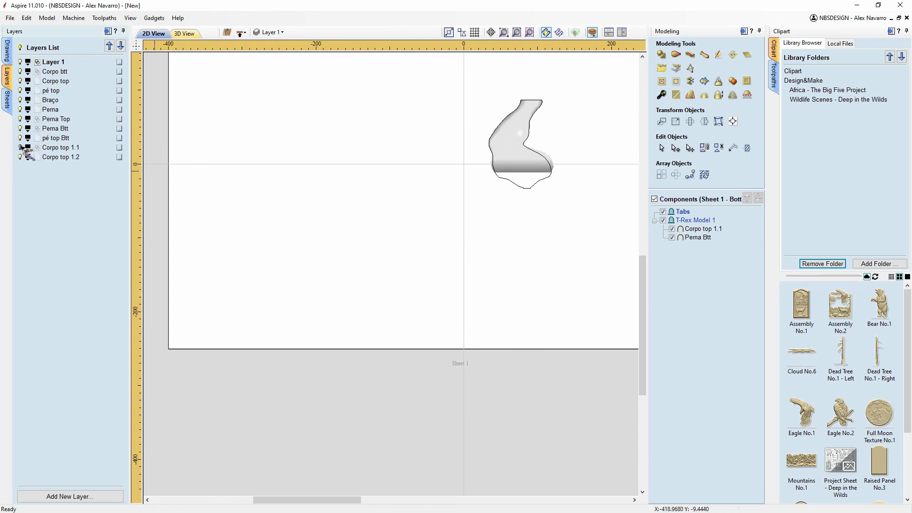
{"action": "left_click", "coordinate": [240, 32]}
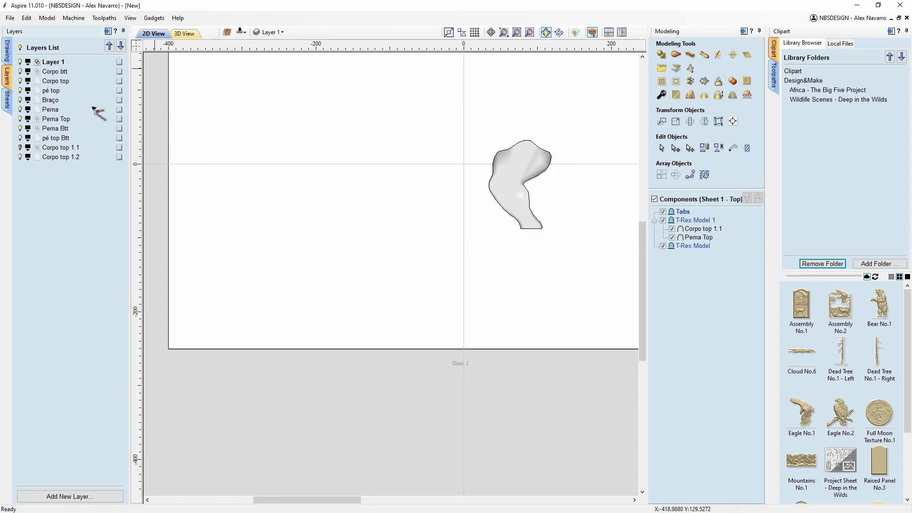
{"action": "left_click", "coordinate": [27, 147]}
{"action": "middle_click_drag", "start_coordinate": [259, 131], "coordinate": [241, 236]}
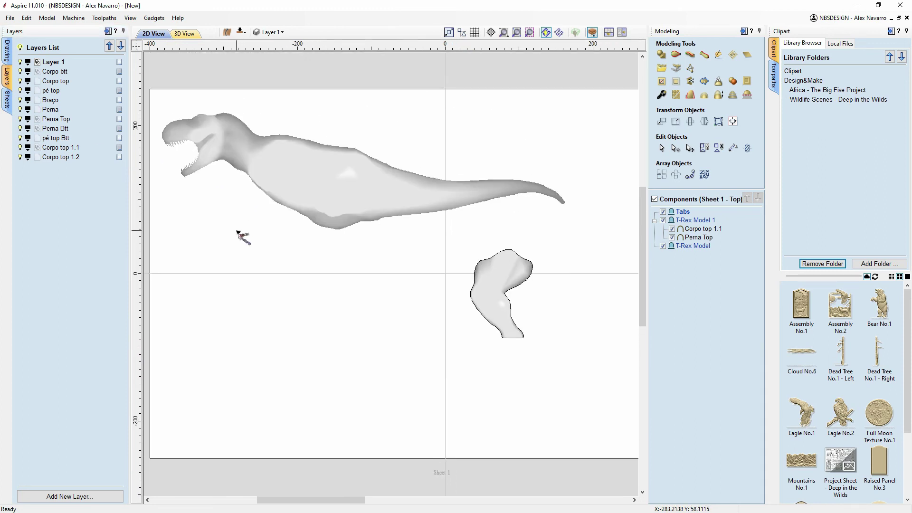
{"action": "left_click", "coordinate": [311, 165]}
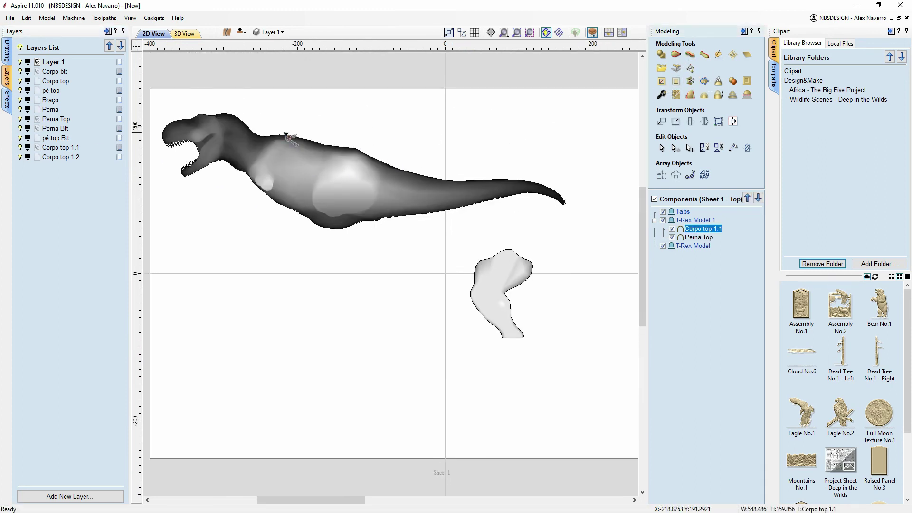
- Create a boundary vector around the bottom-side body component and move that vector to the Corpo top 1.2 layer
{"action": "left_click", "coordinate": [241, 32]}
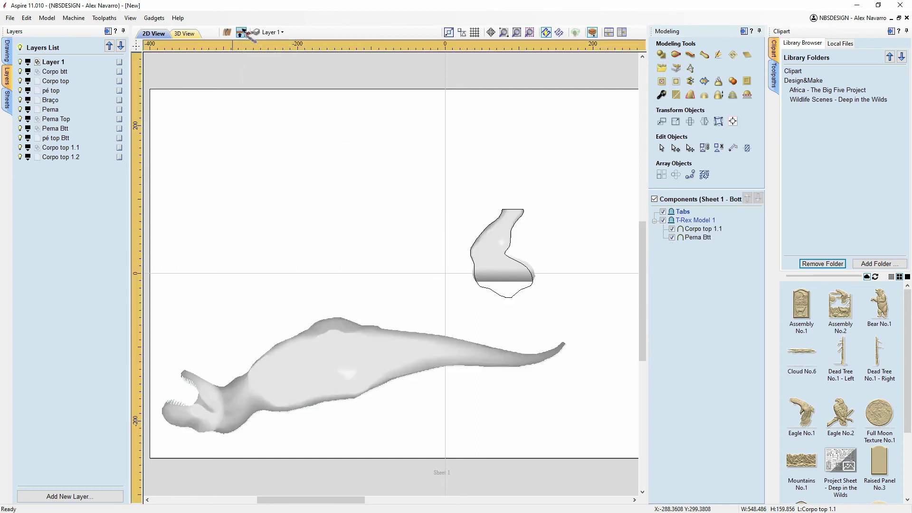
{"action": "left_click", "coordinate": [298, 358]}
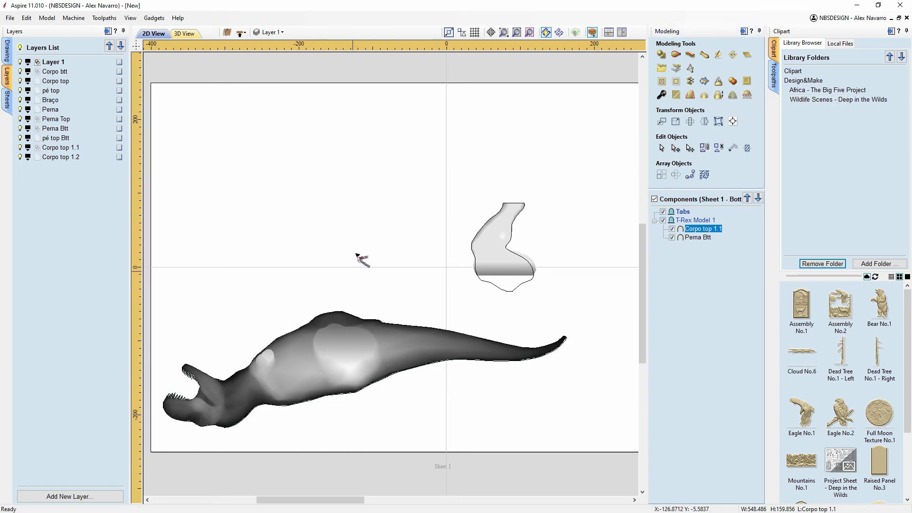
{"action": "scroll", "coordinate": [360, 259], "scroll_direction": "down", "scroll_amount": 3}
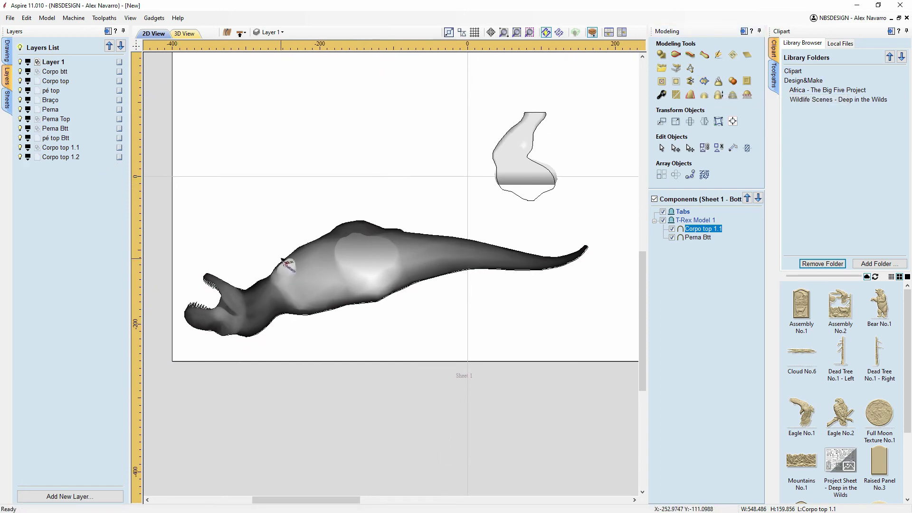
{"action": "left_click", "coordinate": [293, 262]}
{"action": "right_click", "coordinate": [289, 262]}
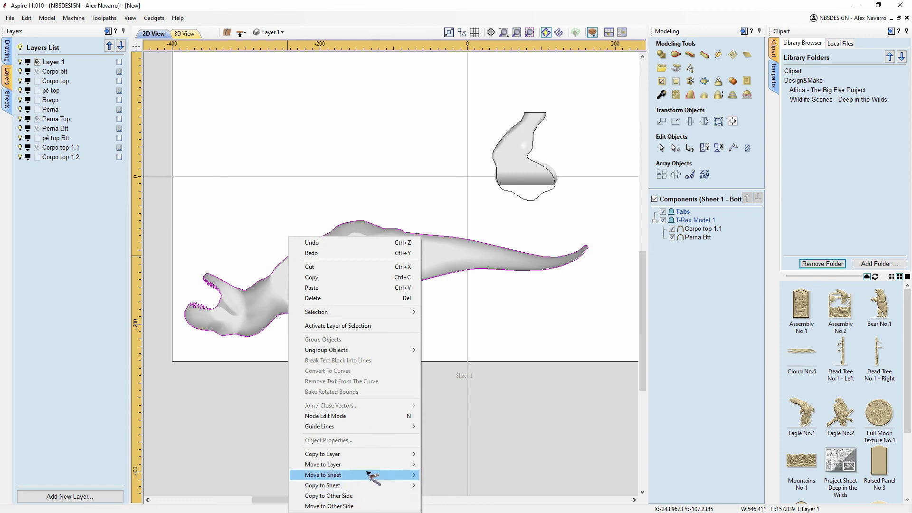
{"action": "mouse_move", "coordinate": [373, 465]}
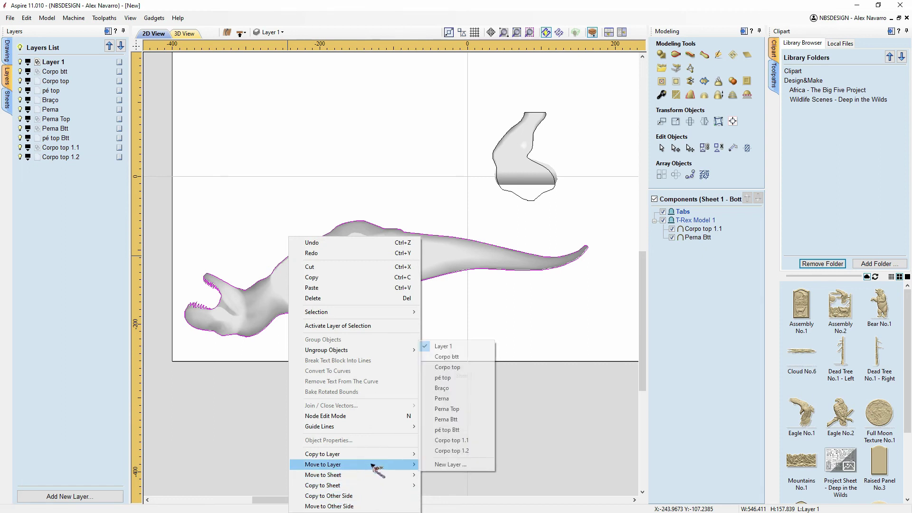
{"action": "left_click", "coordinate": [458, 451]}
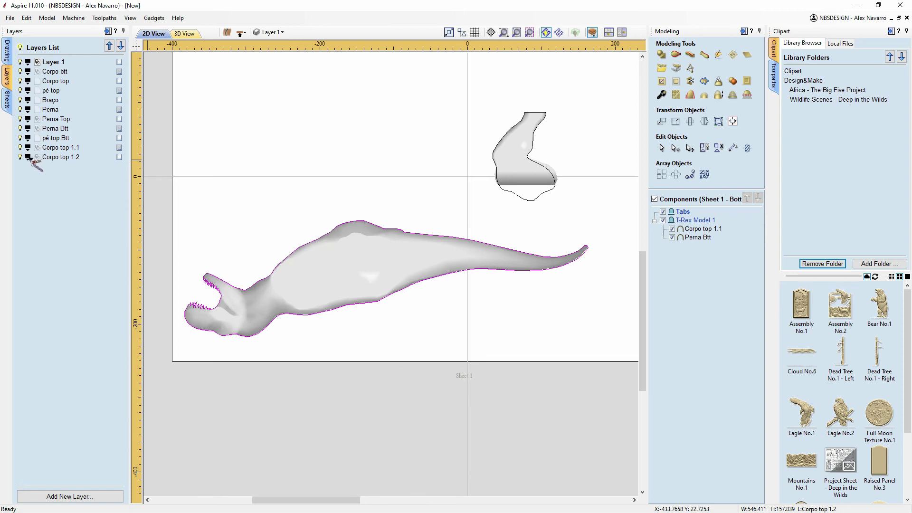
- Set the Corpo top 1.2 layer's colour to red and hide the Corpo top 1.1 layer
{"action": "left_click", "coordinate": [28, 157]}
{"action": "left_click", "coordinate": [32, 199]}
{"action": "scroll", "coordinate": [335, 218], "scroll_direction": "down", "scroll_amount": 1}
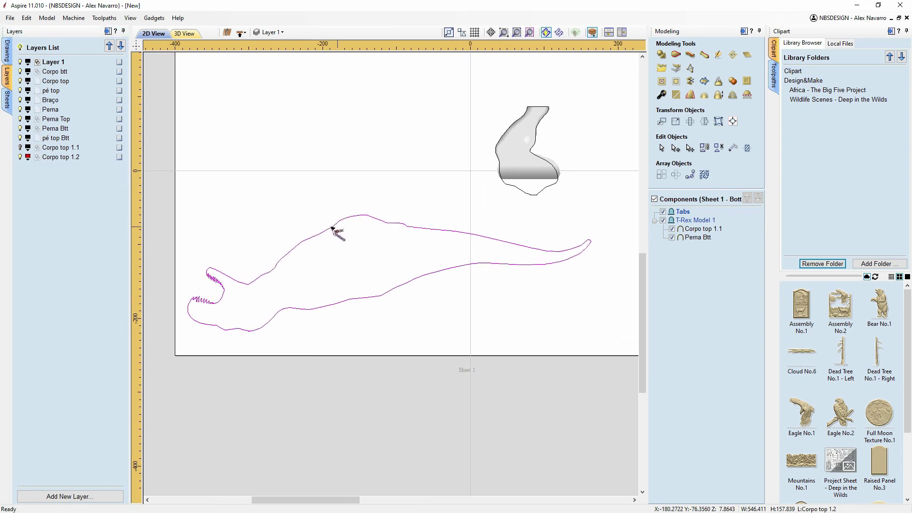
- Draw a rectangle 12 mm wide and 4 mm high in the empty area above the T-Rex head
{"action": "scroll", "coordinate": [351, 227], "scroll_direction": "up", "scroll_amount": 1}
{"action": "middle_click_drag", "start_coordinate": [352, 261], "coordinate": [362, 228]}
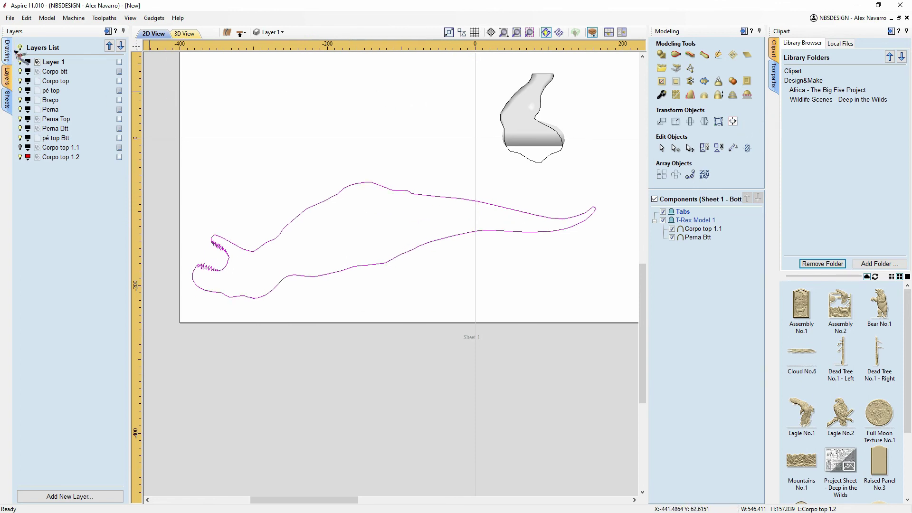
{"action": "left_click", "coordinate": [7, 52]}
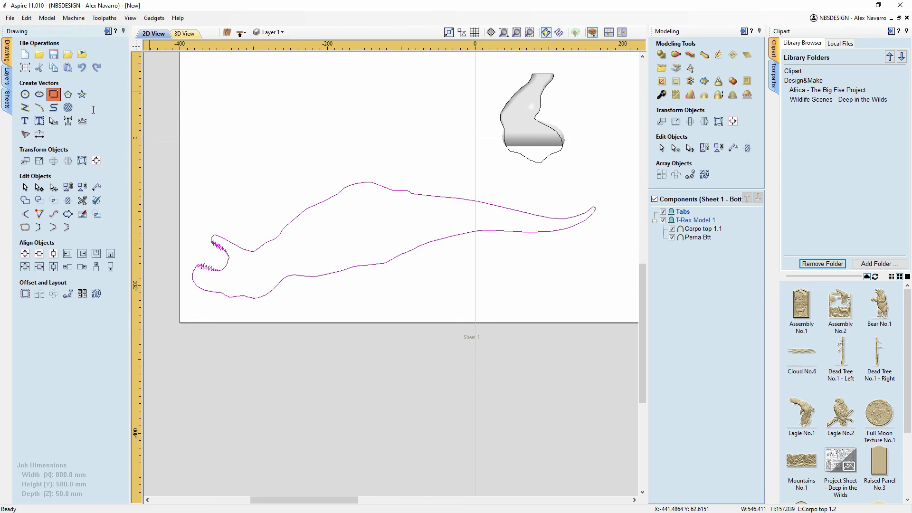
{"action": "scroll", "coordinate": [291, 252], "scroll_direction": "up", "scroll_amount": 1}
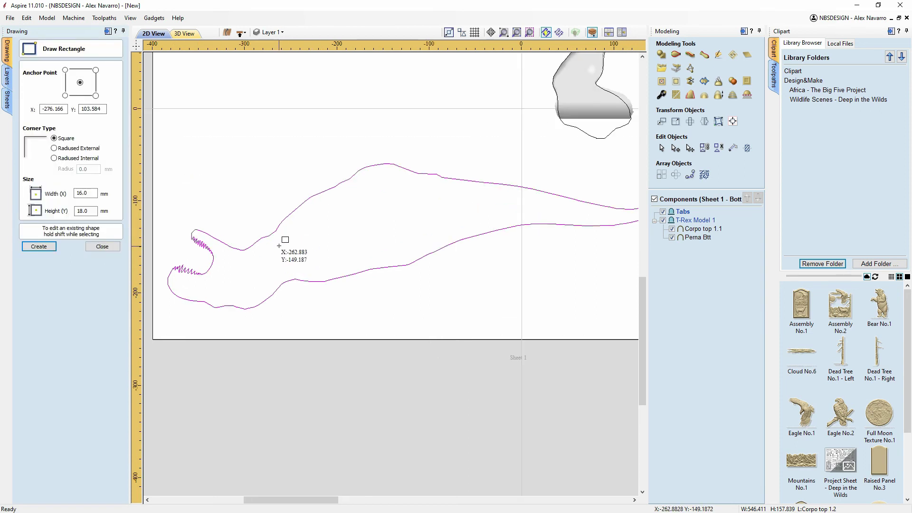
{"action": "left_click_drag", "start_coordinate": [91, 193], "coordinate": [60, 196]}
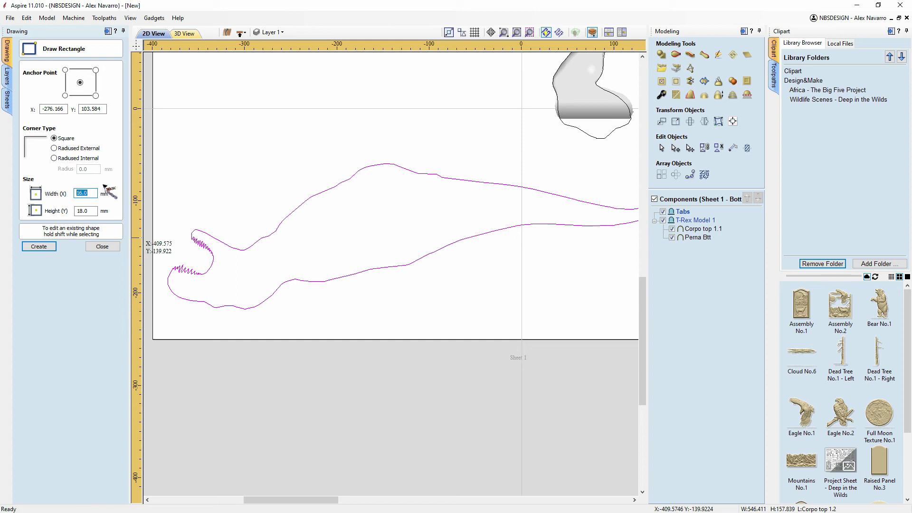
{"action": "type", "text": "3"}
{"action": "left_click_drag", "start_coordinate": [90, 211], "coordinate": [54, 209]}
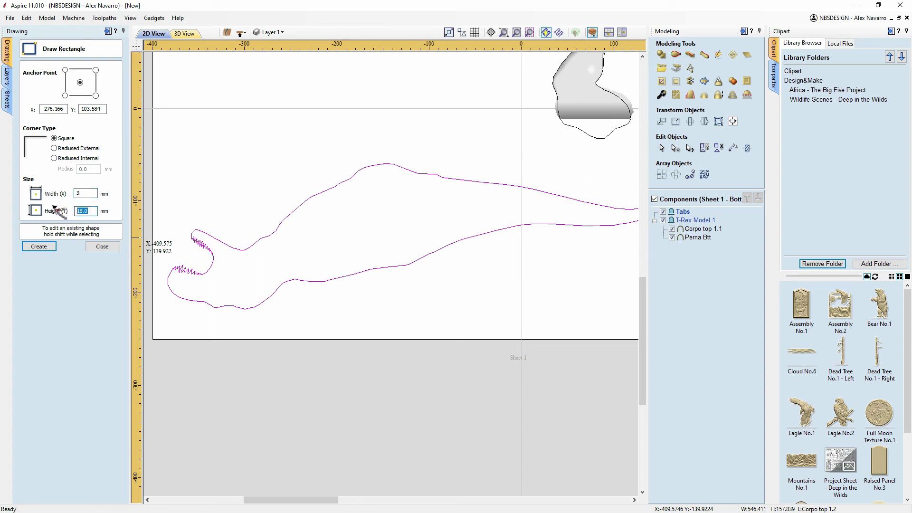
{"action": "type", "text": "3"}
{"action": "left_click_drag", "start_coordinate": [82, 211], "coordinate": [65, 193]}
{"action": "type", "text": "4"}
{"action": "type", "text": "12"}
{"action": "left_click", "coordinate": [54, 148]}
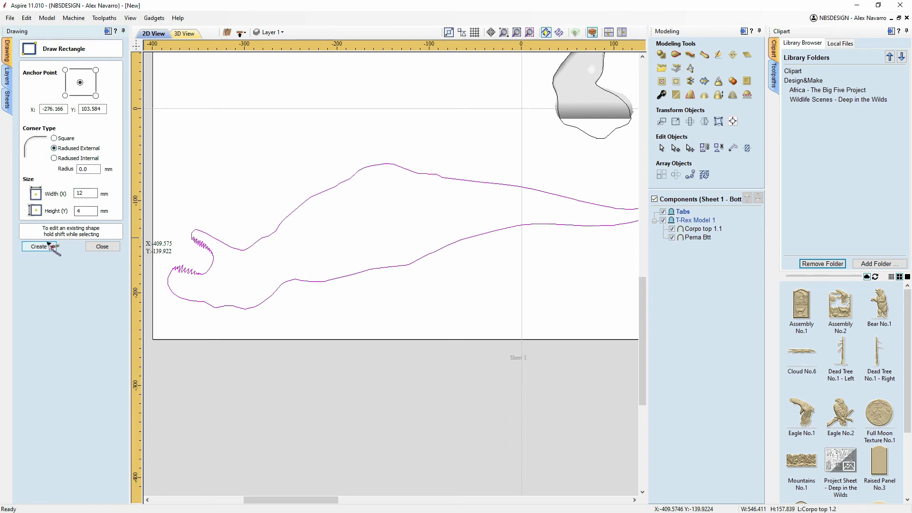
{"action": "left_click", "coordinate": [90, 170]}
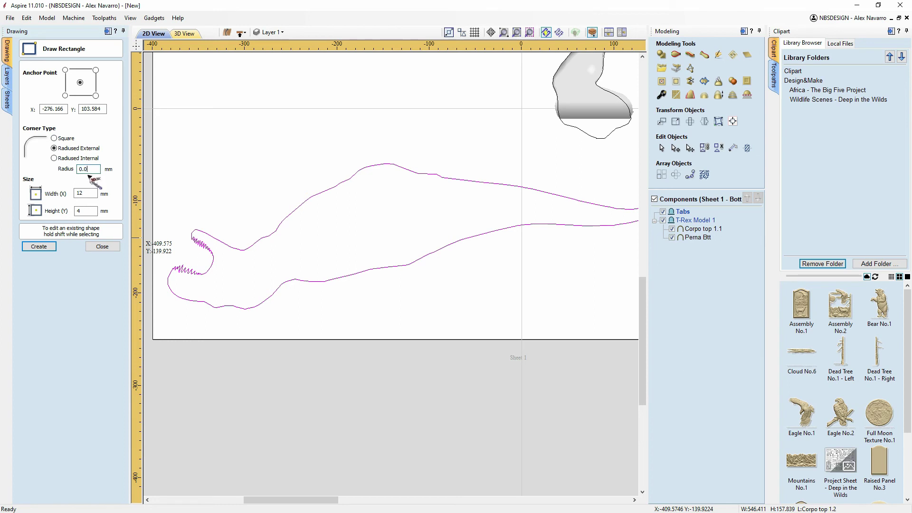
{"action": "left_click", "coordinate": [209, 185]}
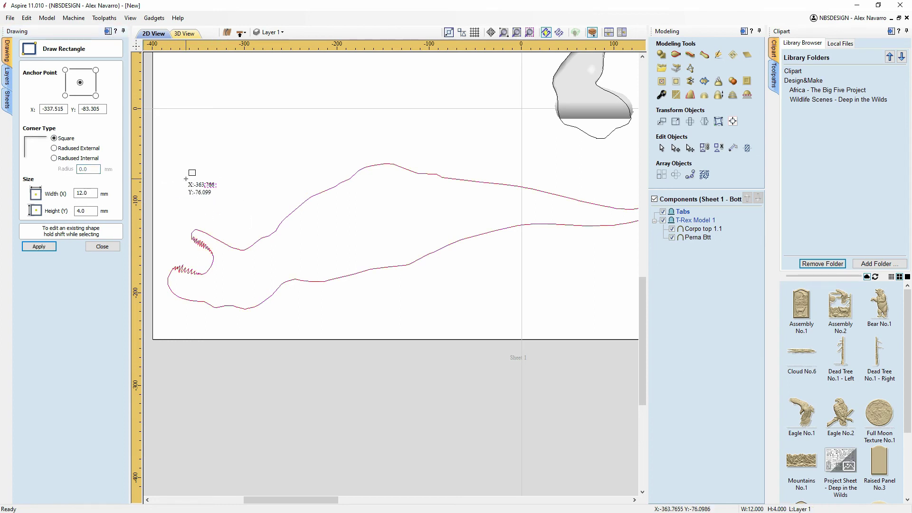
- Round the small rectangle's corners with an external radius of 2 mm
{"action": "scroll", "coordinate": [202, 182], "scroll_direction": "up", "scroll_amount": 8}
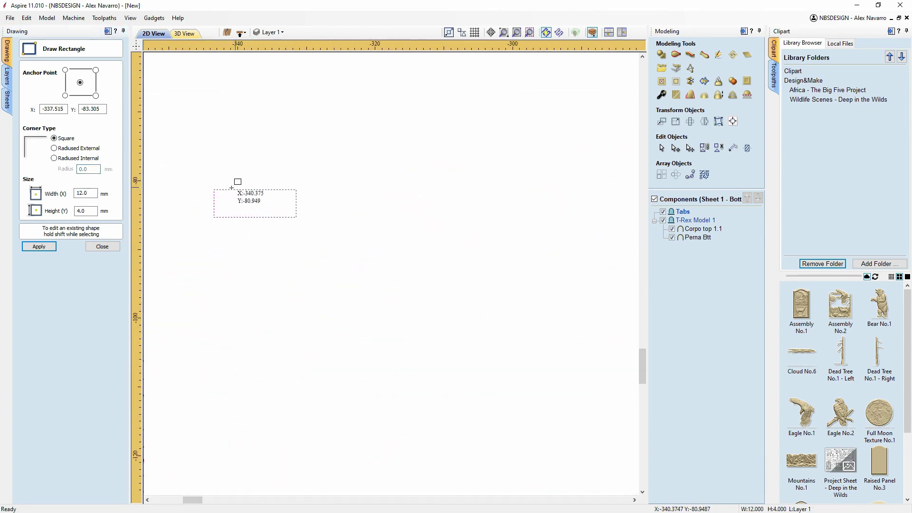
{"action": "left_click", "coordinate": [66, 148]}
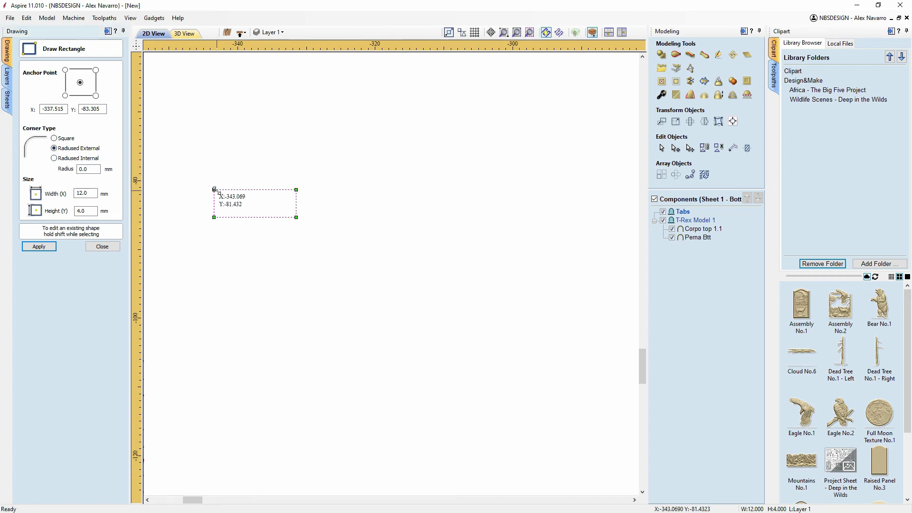
{"action": "left_click", "coordinate": [39, 246]}
{"action": "scroll", "coordinate": [270, 200], "scroll_direction": "down", "scroll_amount": 6}
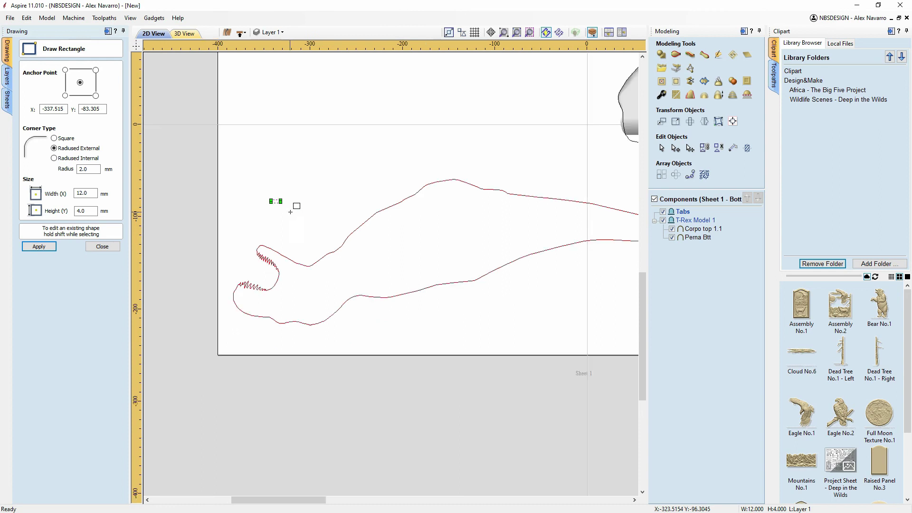
{"action": "middle_click_drag", "start_coordinate": [219, 221], "coordinate": [245, 186]}
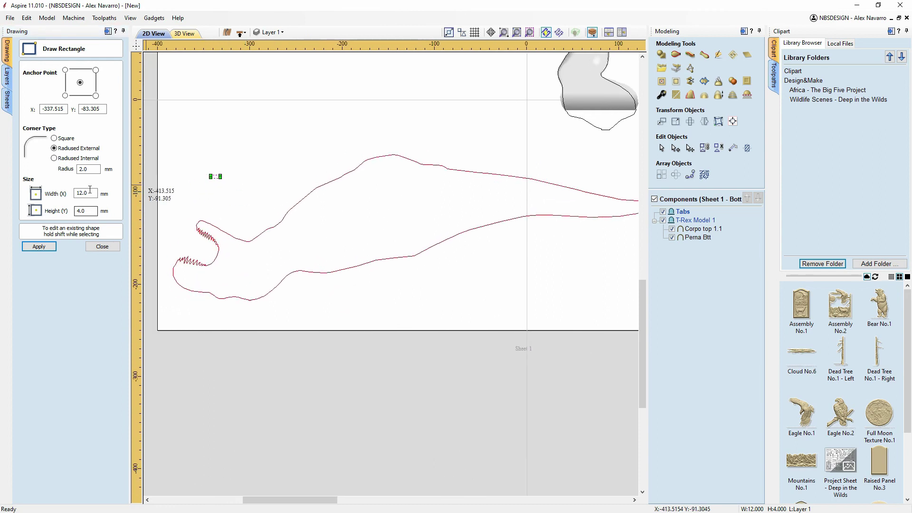
{"action": "left_click", "coordinate": [102, 247]}
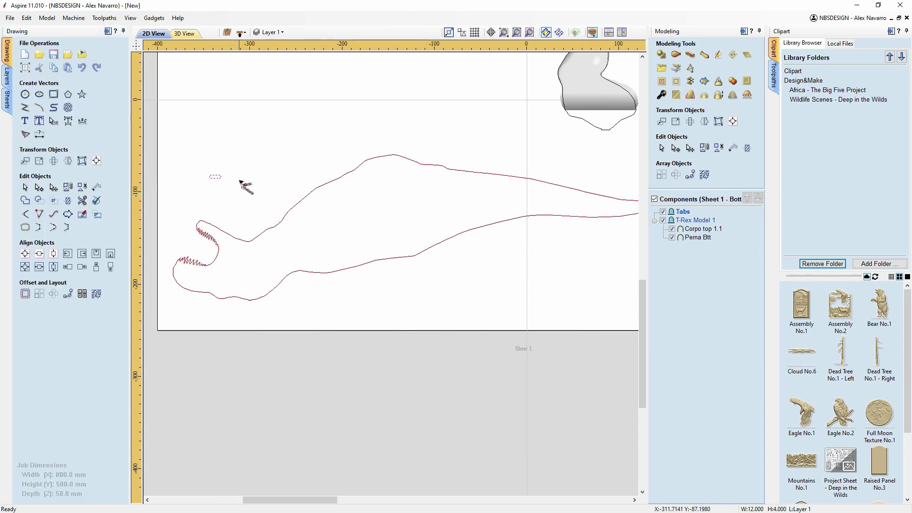
- Resize the rounded slot proportionally to 18 mm wide by 6 mm high
{"action": "key", "text": "s"}
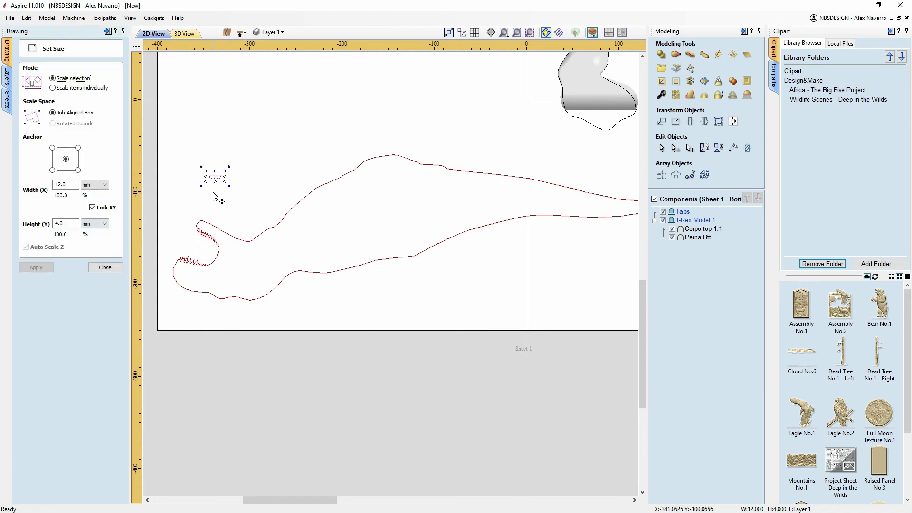
{"action": "left_click_drag", "start_coordinate": [71, 224], "coordinate": [35, 223]}
{"action": "type", "text": "6"}
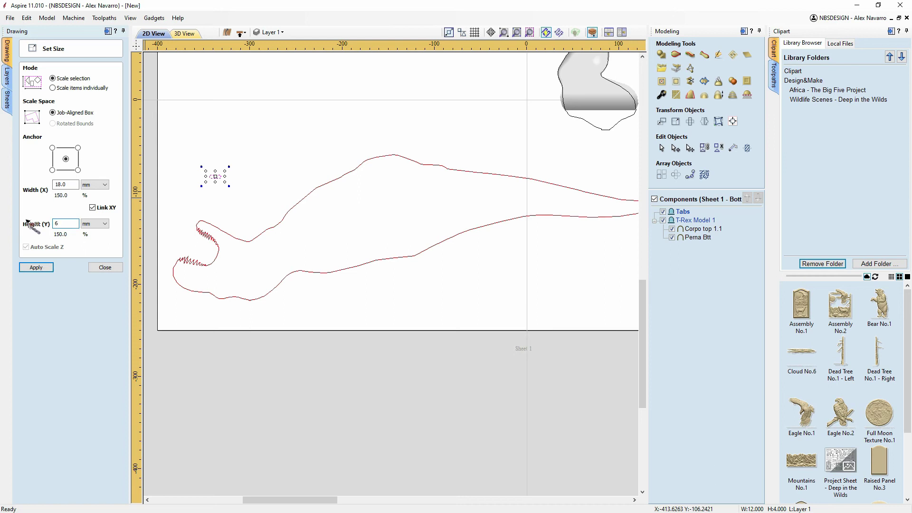
{"action": "left_click", "coordinate": [36, 267]}
{"action": "left_click", "coordinate": [106, 267]}
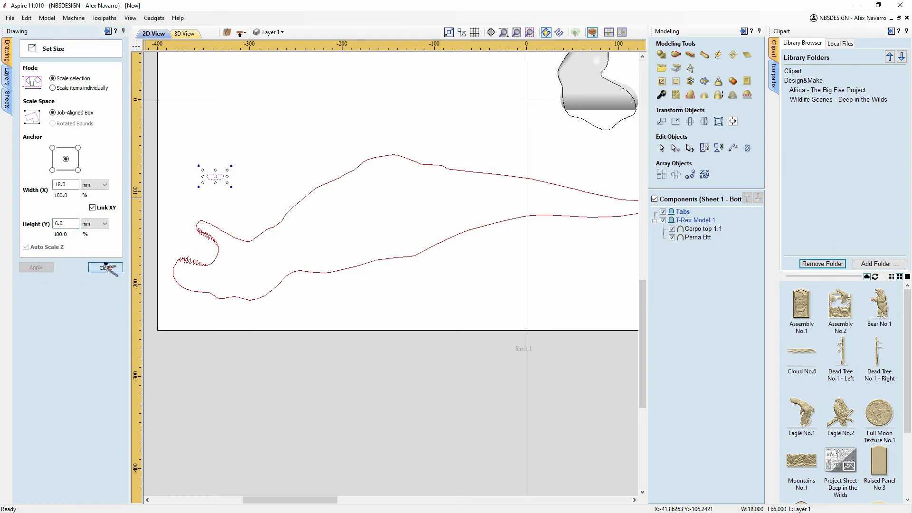
- Arrange three copies of the slot inside the body outline, at the neck, mid-body and base of the tail
{"action": "left_click_drag", "start_coordinate": [224, 185], "coordinate": [400, 205], "text": "ctrl"}
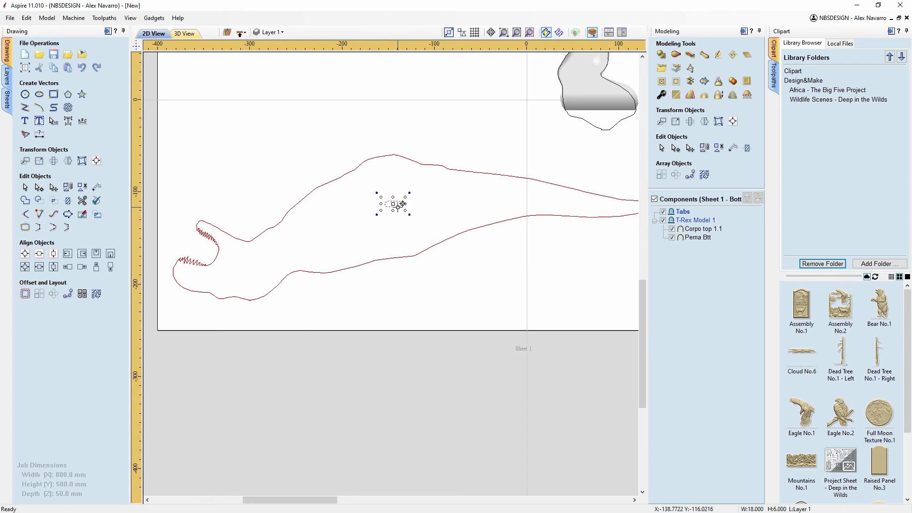
{"action": "key", "text": "ctrl+z"}
{"action": "left_click_drag", "start_coordinate": [281, 248], "coordinate": [546, 199]}
{"action": "scroll", "coordinate": [401, 242], "scroll_direction": "down", "scroll_amount": 3}
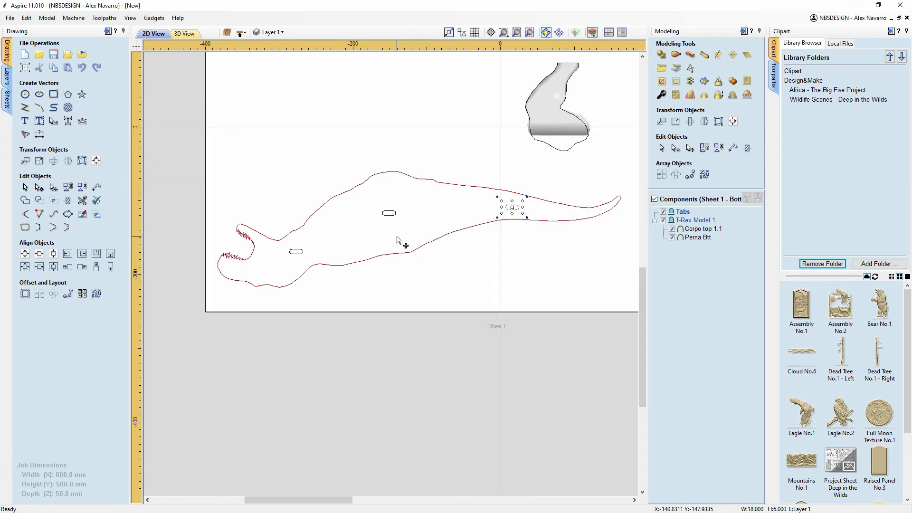
- Select all three slots and scale them individually to 8 mm high, with the width linked at 24 mm
{"action": "left_click_drag", "start_coordinate": [455, 221], "coordinate": [357, 228]}
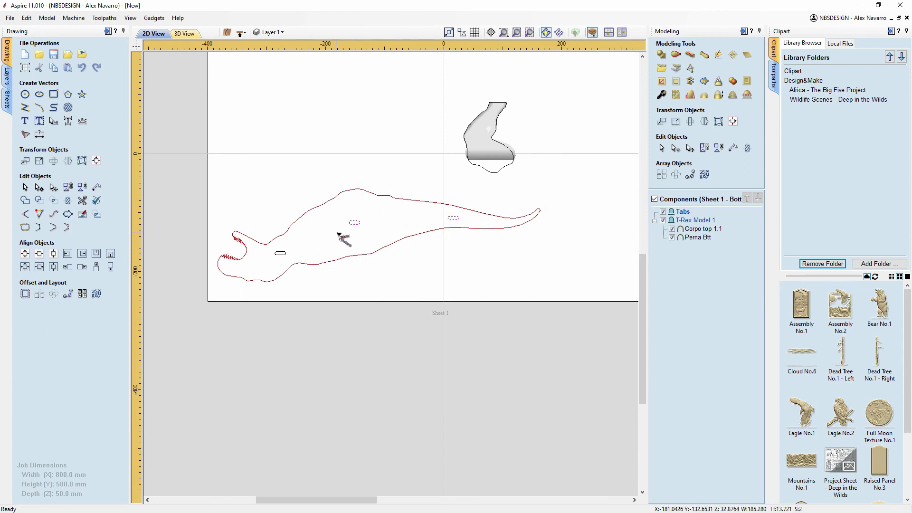
{"action": "left_click_drag", "start_coordinate": [285, 255], "coordinate": [284, 255]}
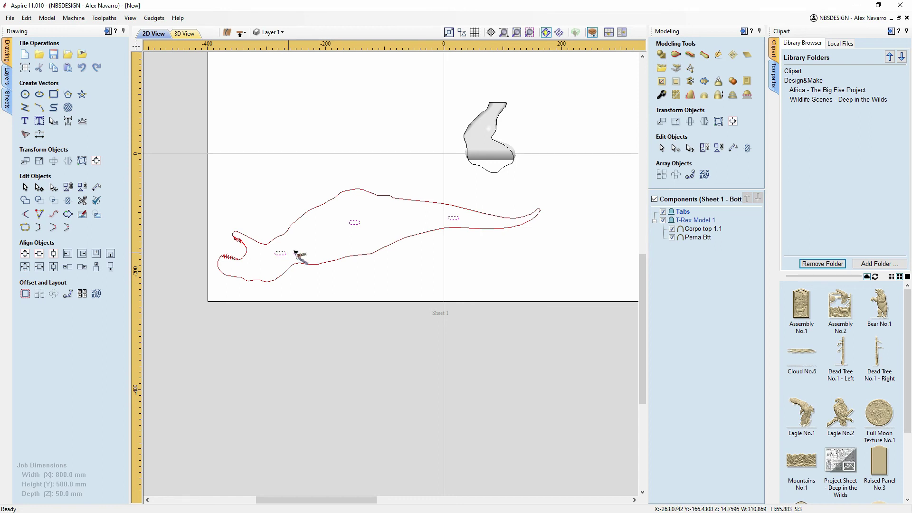
{"action": "middle_click_drag", "start_coordinate": [367, 233], "coordinate": [351, 243]}
{"action": "scroll", "coordinate": [380, 244], "scroll_direction": "up", "scroll_amount": 3}
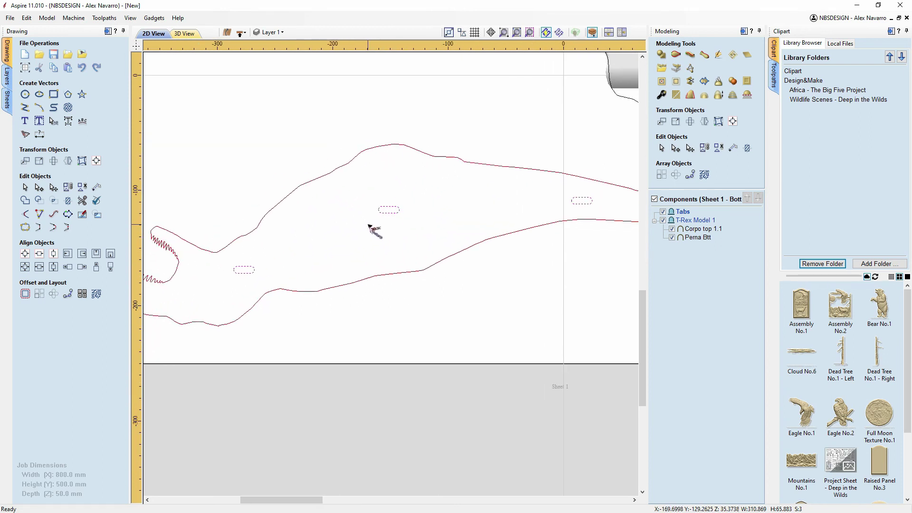
{"action": "key", "text": "F10"}
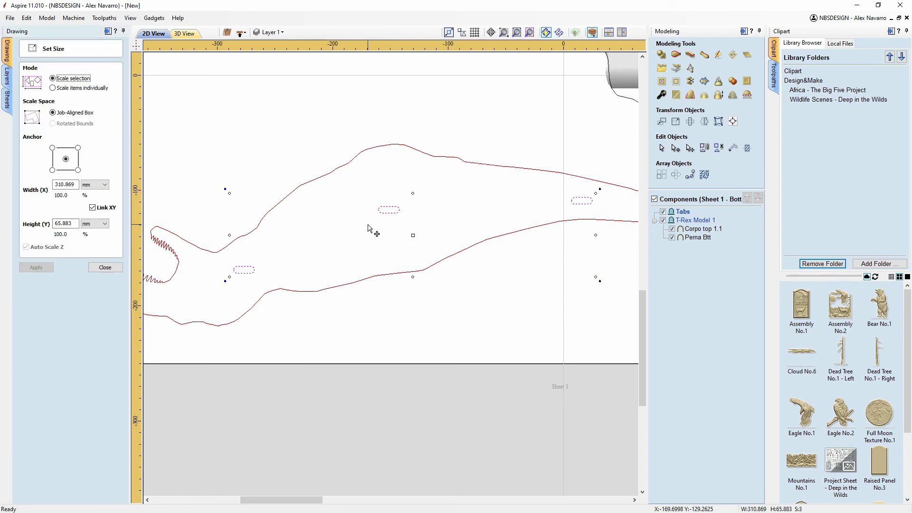
{"action": "scroll", "coordinate": [358, 229], "scroll_direction": "down", "scroll_amount": 1}
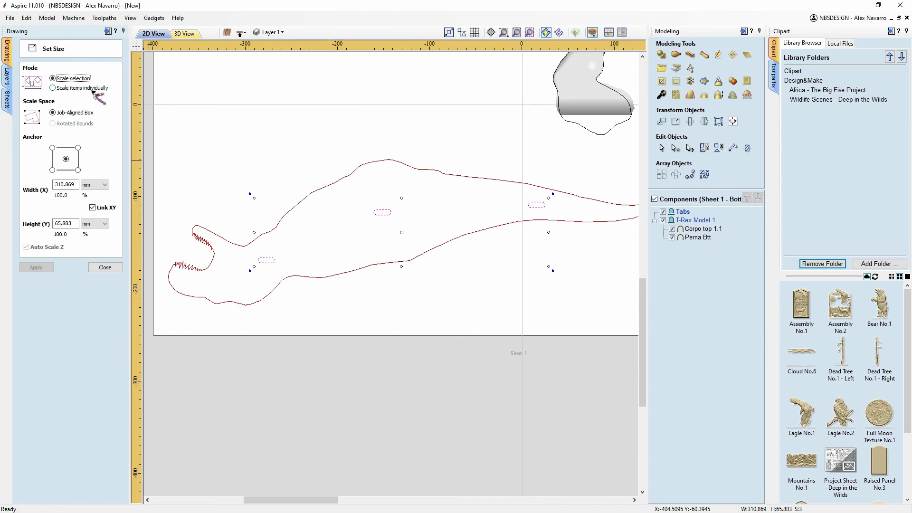
{"action": "left_click", "coordinate": [53, 88]}
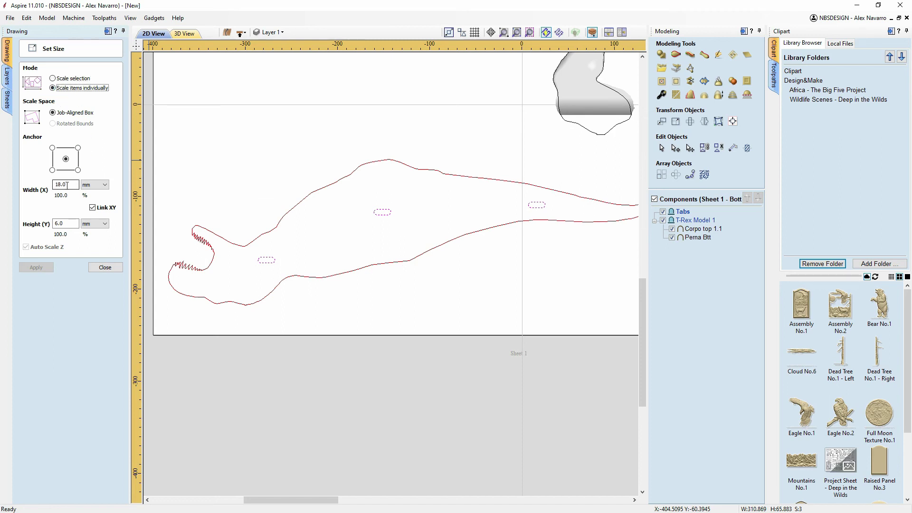
{"action": "double_click", "coordinate": [57, 222]}
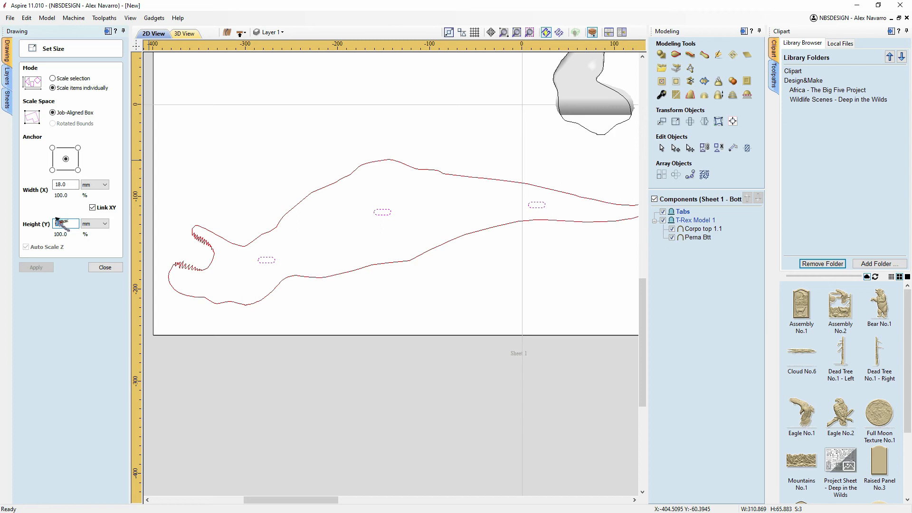
{"action": "type", "text": "8"}
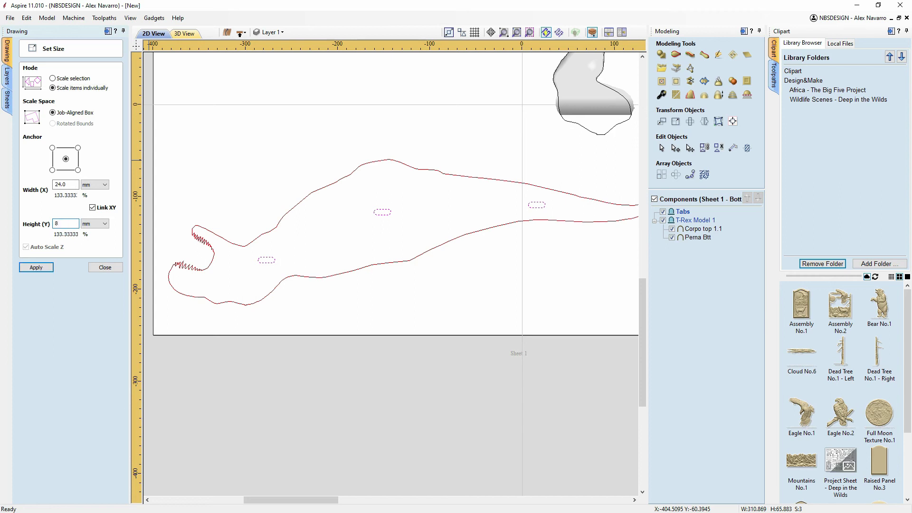
{"action": "left_click", "coordinate": [37, 267]}
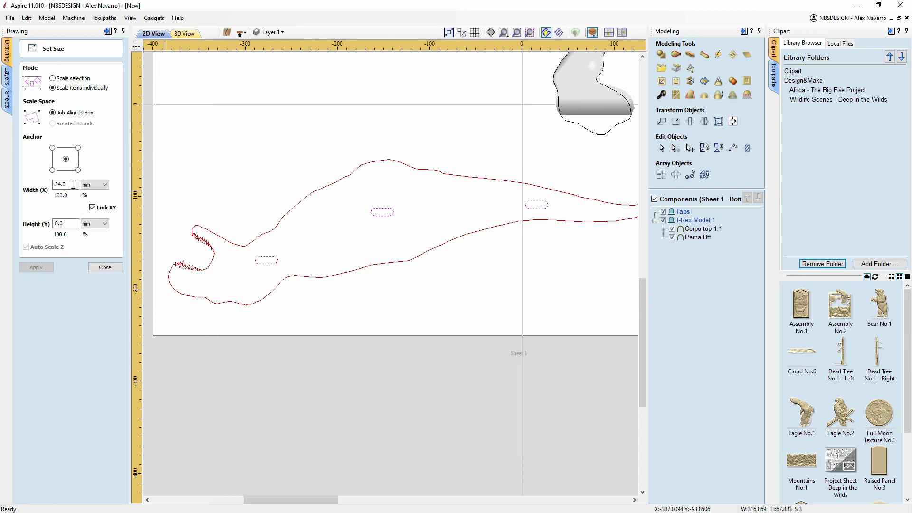
- Set the width of each selected slot to one inch (25.4 mm) using an inch-conversion expression, and apply it
{"action": "left_click", "coordinate": [56, 184]}
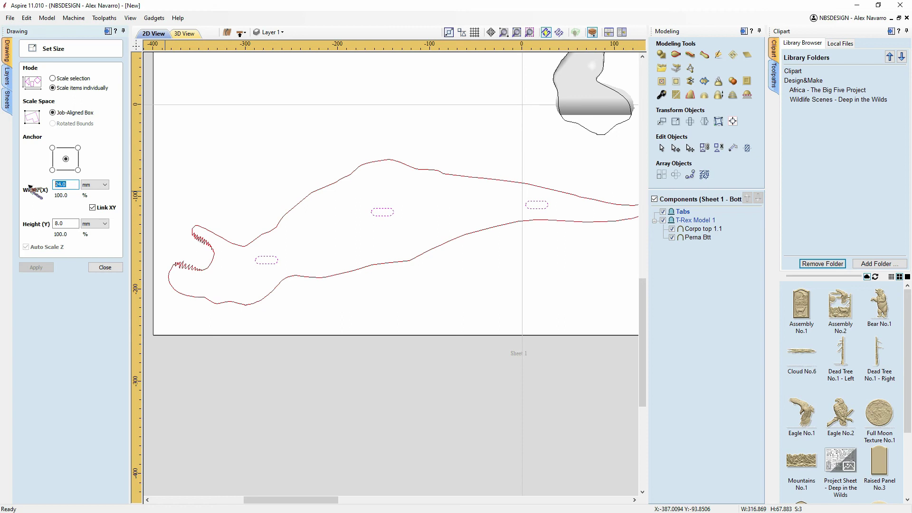
{"action": "type", "text": "1"}
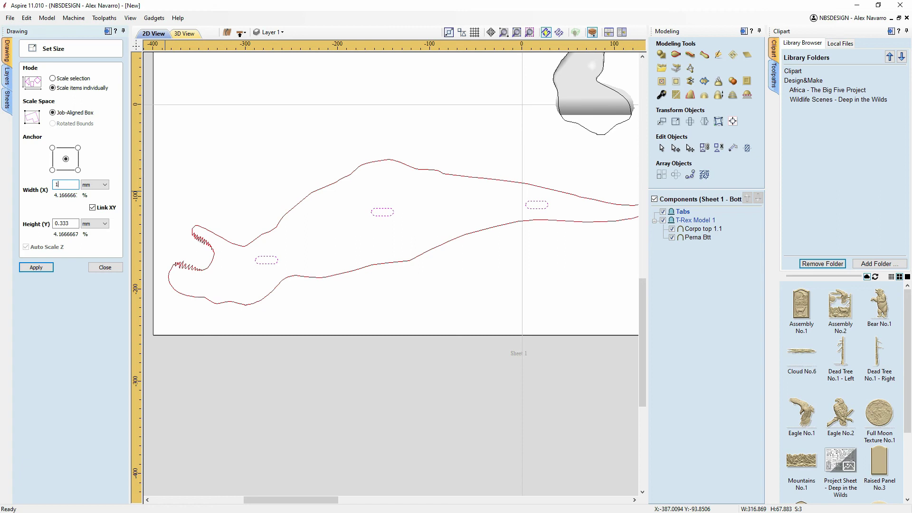
{"action": "type", "text": "*l="}
{"action": "left_click_drag", "start_coordinate": [77, 184], "coordinate": [48, 183]}
{"action": "type", "text": "1/i"}
{"action": "key", "text": "equal"}
{"action": "left_click", "coordinate": [37, 268]}
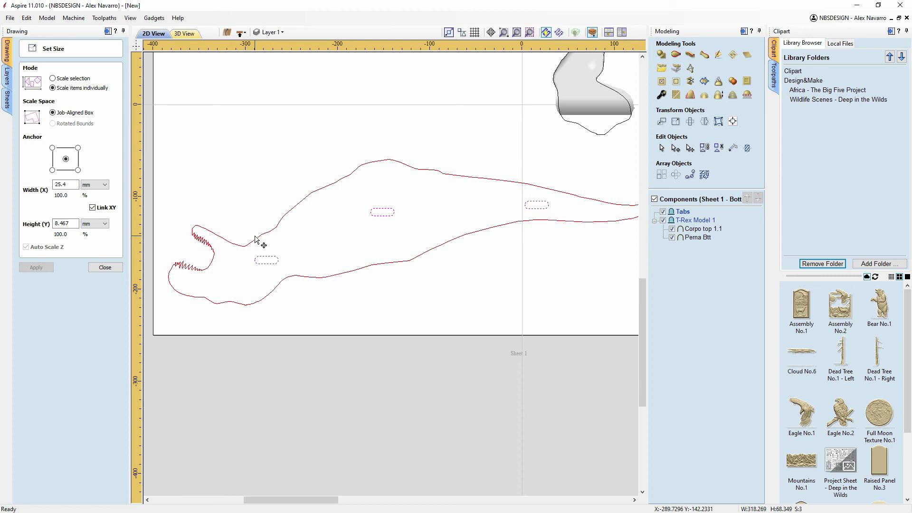
- Try arithmetic and unit-conversion expressions for the width of the three selected slots, applying a 1 mm width
{"action": "left_click", "coordinate": [68, 186]}
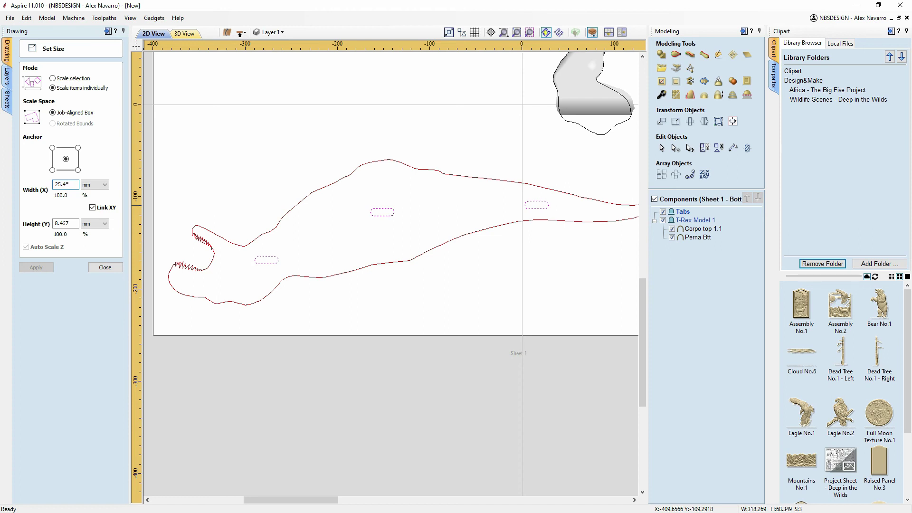
{"action": "type", "text": "*m"}
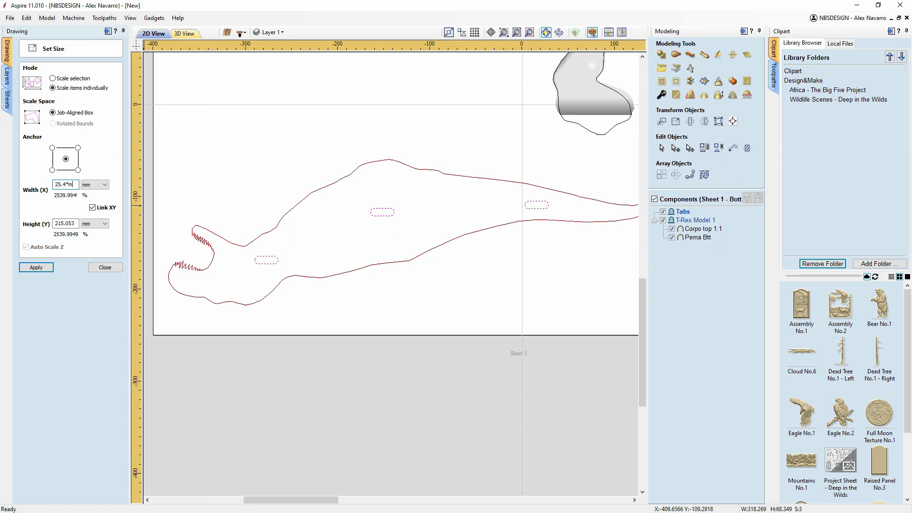
{"action": "type", "text": "="}
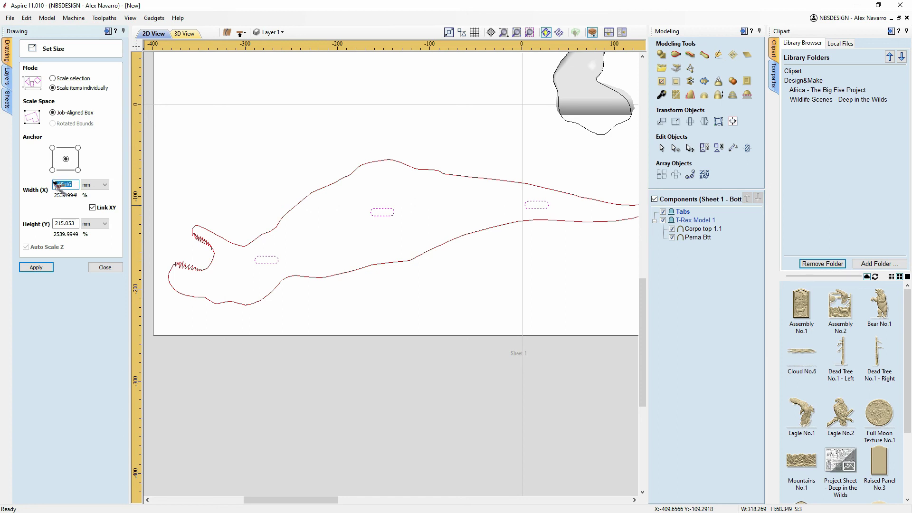
{"action": "type", "text": "24.5"}
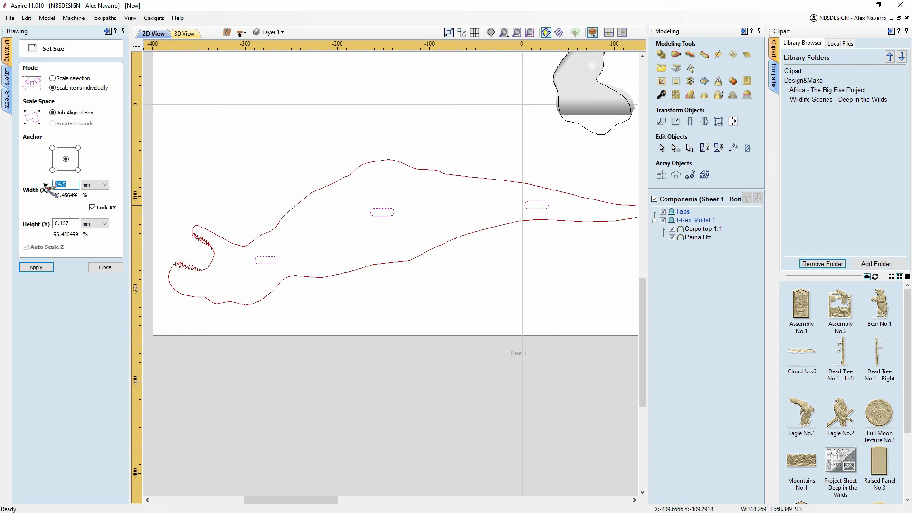
{"action": "type", "text": "1*"}
{"action": "key", "text": "BackSpace"}
{"action": "type", "text": "/"}
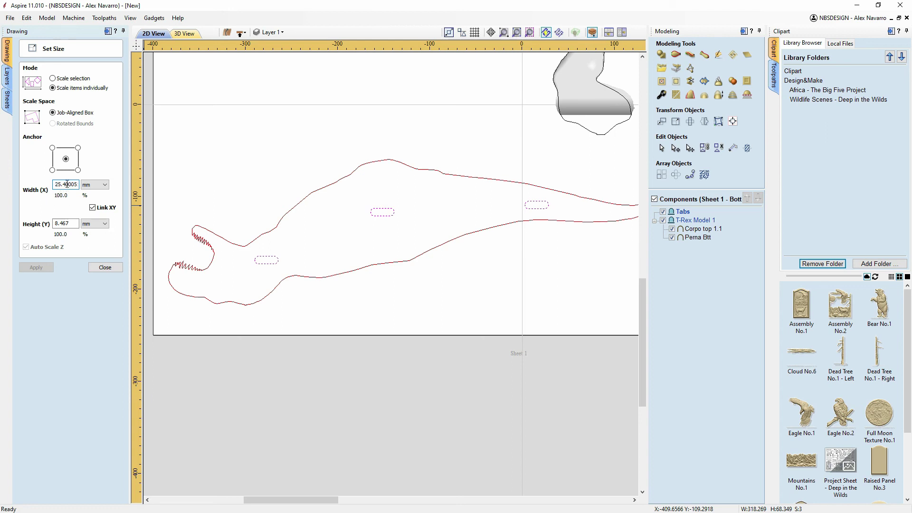
{"action": "type", "text": "/m"}
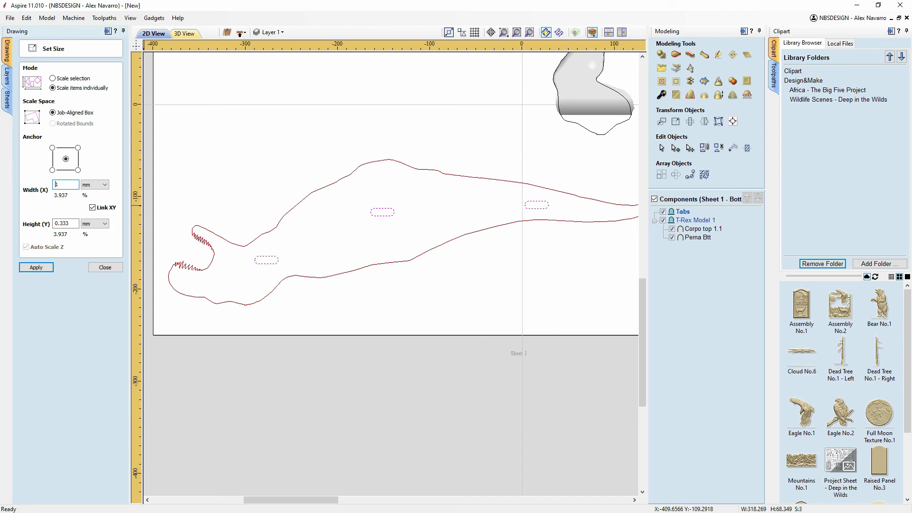
{"action": "key", "text": "Return"}
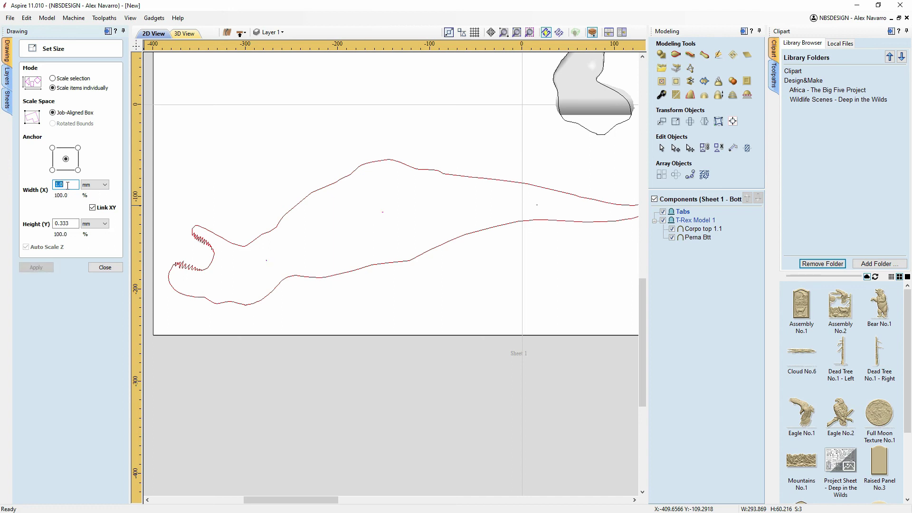
- Set the width of each selected slot to 25 mm with the height linked, apply it and finish resizing
{"action": "type", "text": "25"}
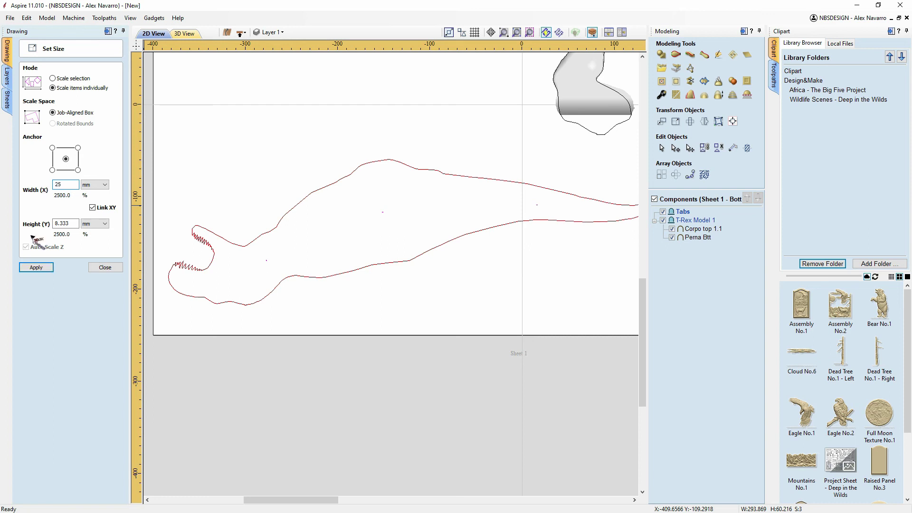
{"action": "left_click", "coordinate": [37, 267]}
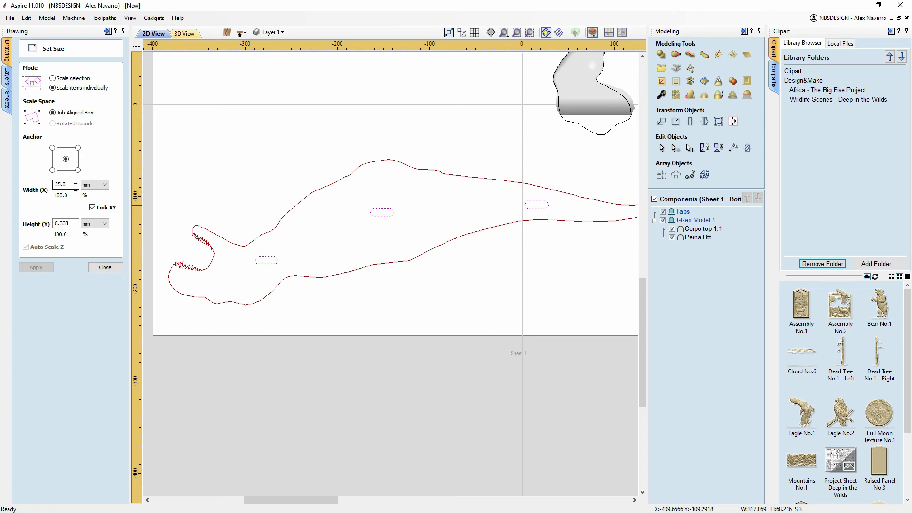
{"action": "mouse_move", "coordinate": [409, 166]}
{"action": "middle_mouse_down"}
{"action": "mouse_move", "coordinate": [378, 139]}
{"action": "mouse_move", "coordinate": [368, 151]}
{"action": "middle_mouse_up"}
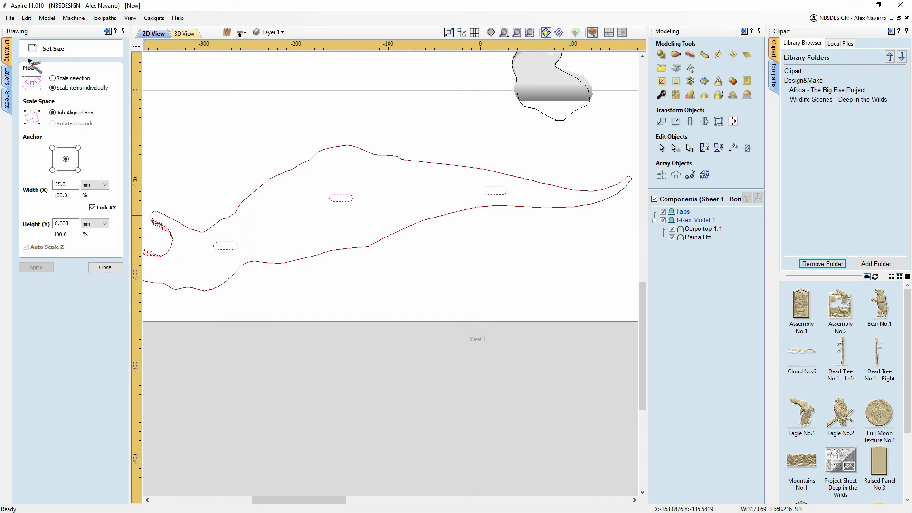
{"action": "left_click", "coordinate": [99, 268]}
- Copy the three selected slots to the other side of the sheet, and compare the top and bottom sides
{"action": "scroll", "coordinate": [325, 203], "scroll_direction": "down", "scroll_amount": 2}
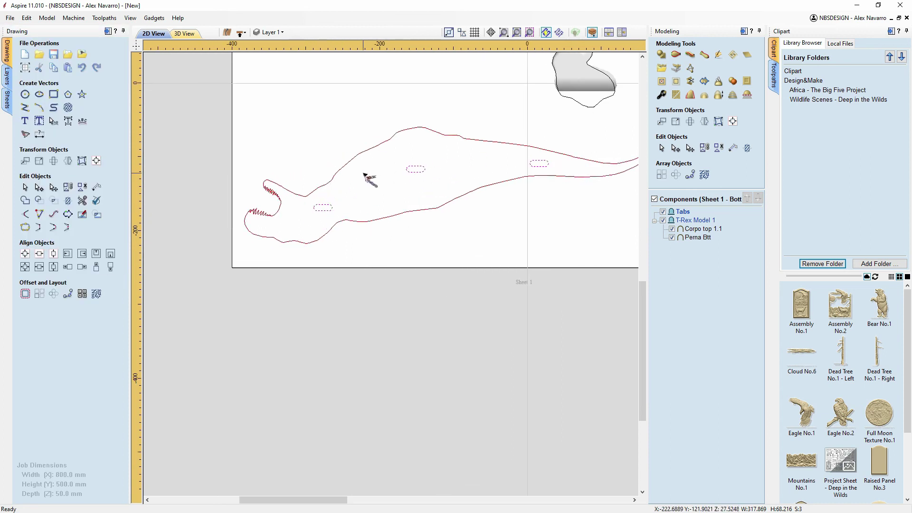
{"action": "scroll", "coordinate": [384, 151], "scroll_direction": "down", "scroll_amount": 2}
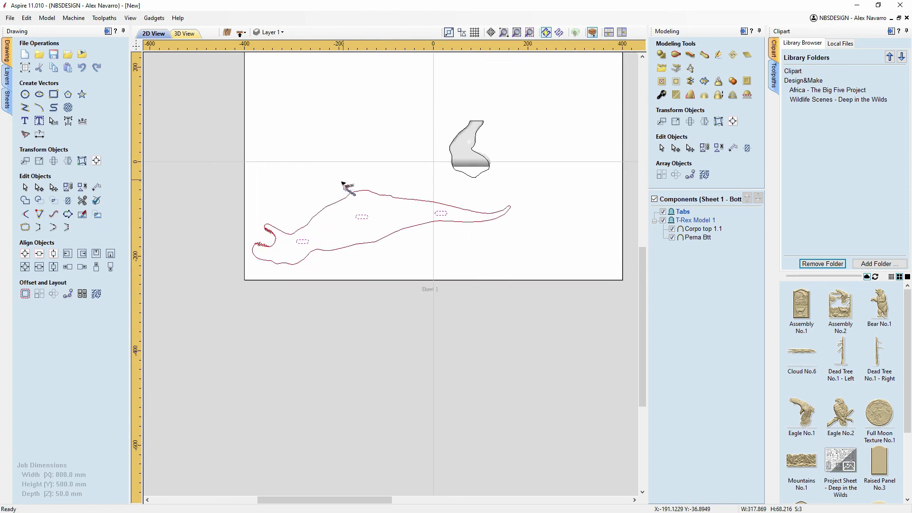
{"action": "right_click", "coordinate": [290, 275]}
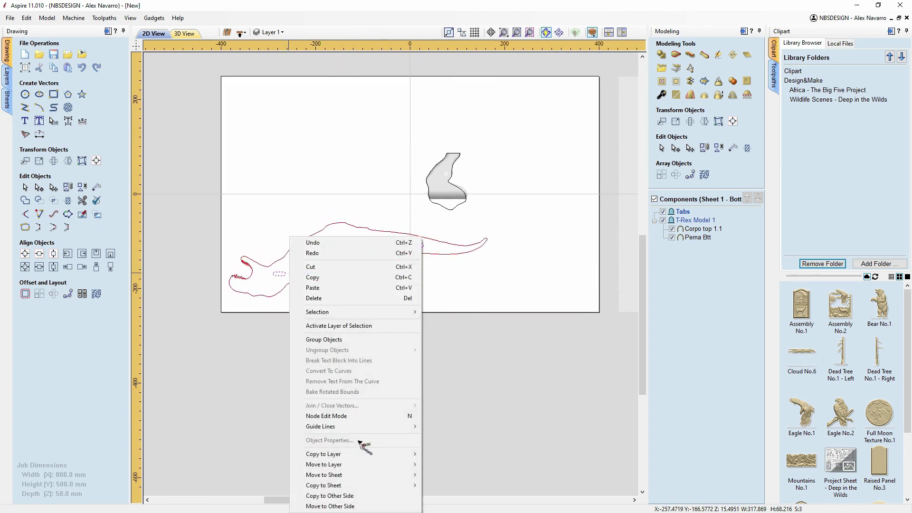
{"action": "mouse_move", "coordinate": [374, 455]}
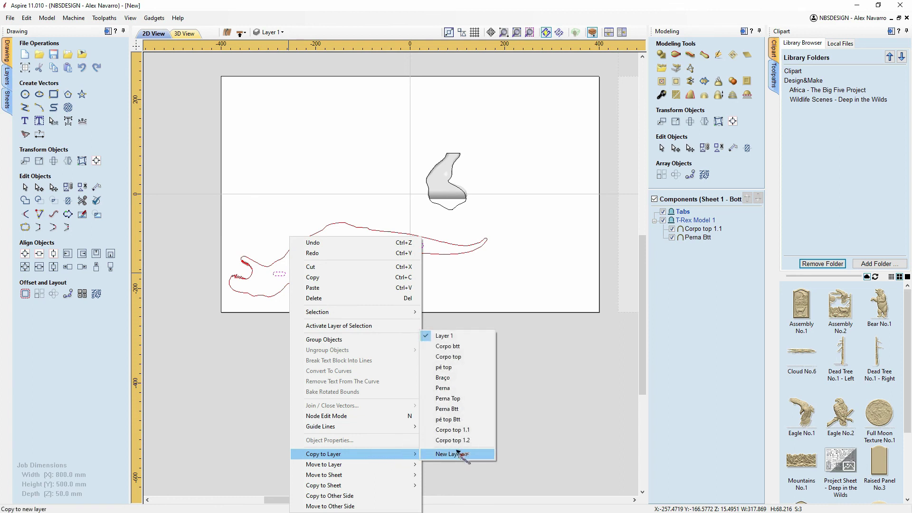
{"action": "left_click", "coordinate": [356, 495]}
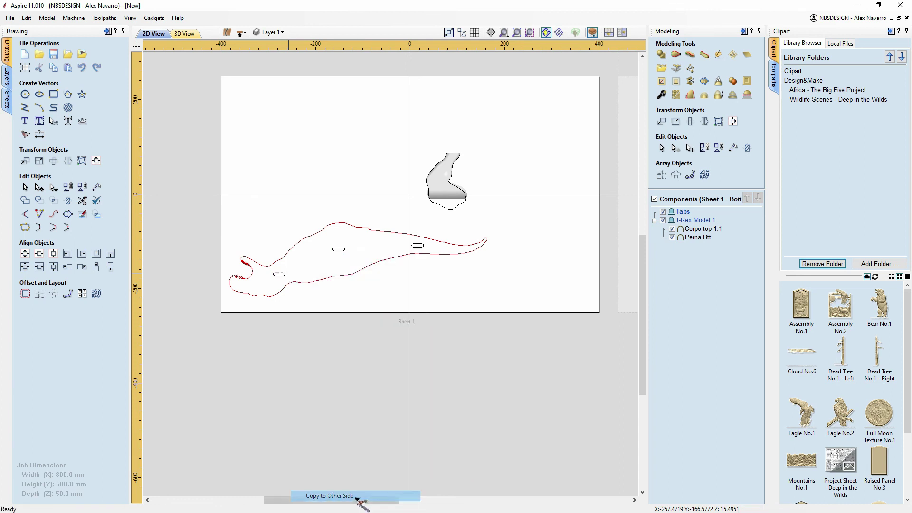
{"action": "left_click", "coordinate": [242, 32]}
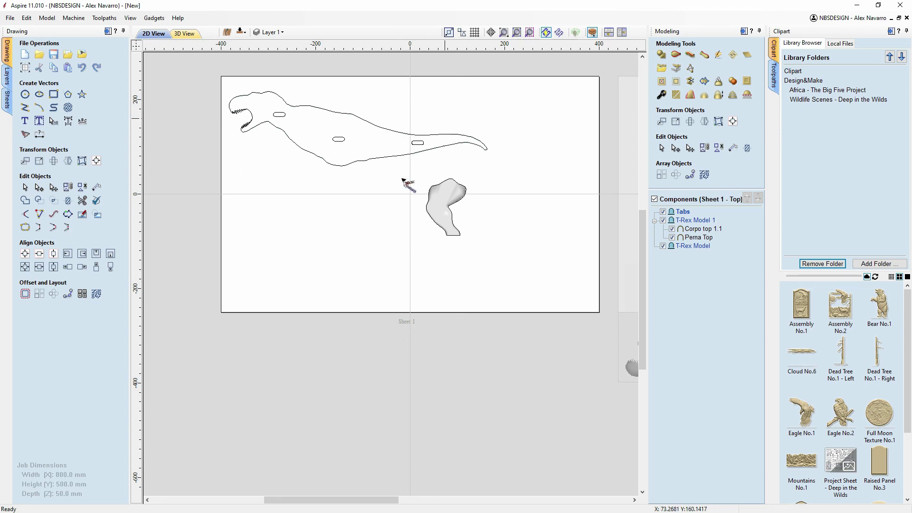
{"action": "scroll", "coordinate": [451, 197], "scroll_direction": "up", "scroll_amount": 4}
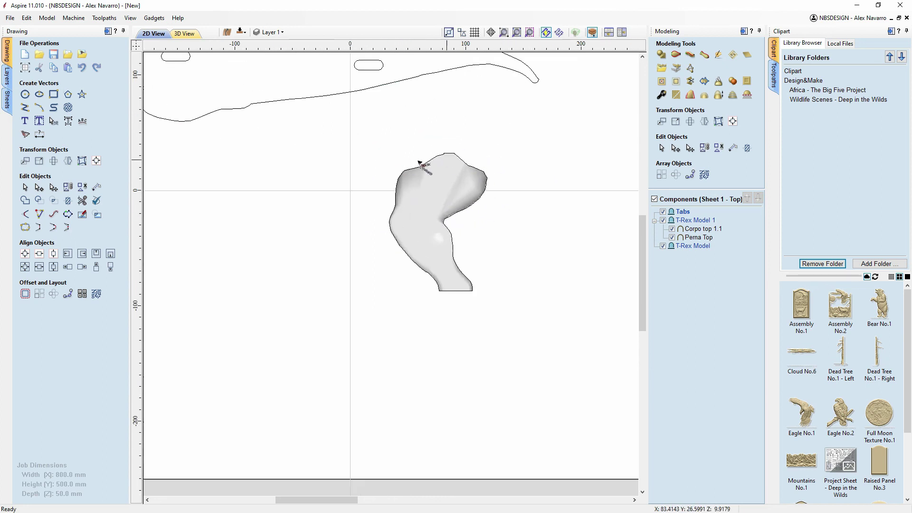
{"action": "left_click", "coordinate": [241, 32]}
{"action": "scroll", "coordinate": [444, 181], "scroll_direction": "up", "scroll_amount": 2}
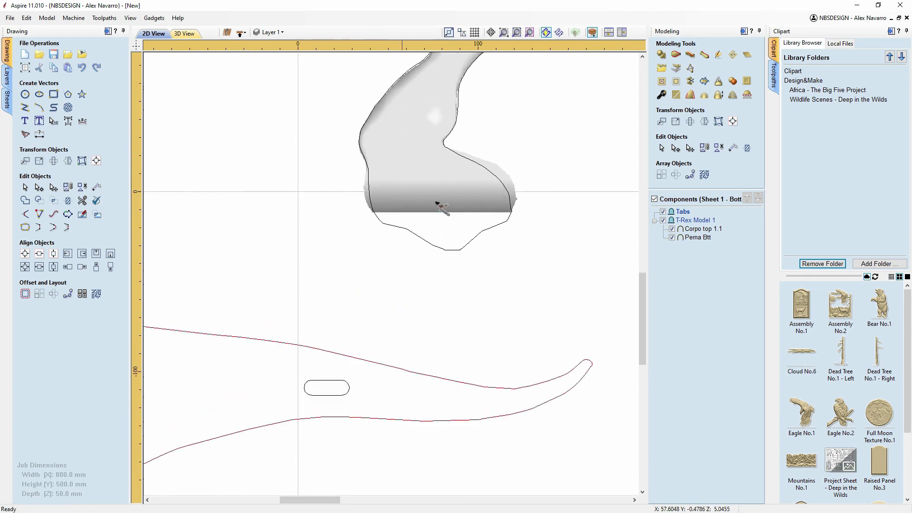
{"action": "scroll", "coordinate": [288, 190], "scroll_direction": "down", "scroll_amount": 3}
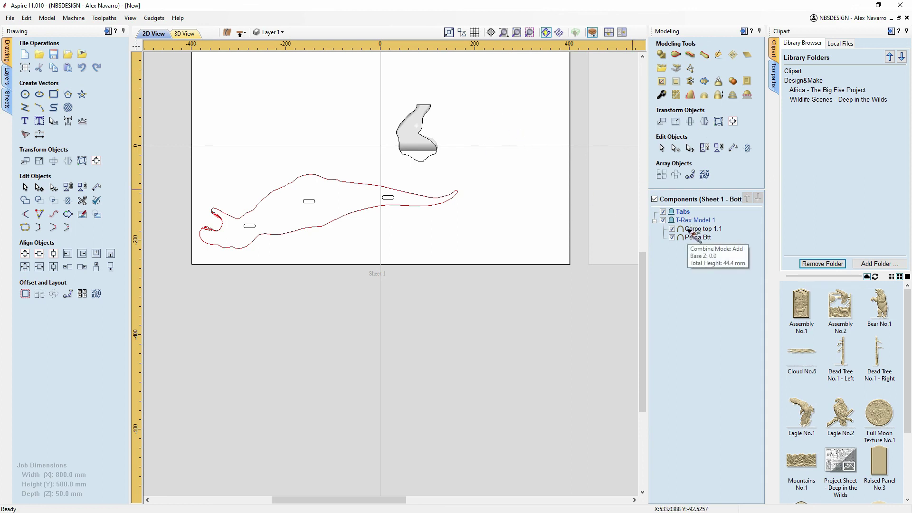
- Reopen the 3D model import of the Perna Btt component to review the T-Rex segments in edit and layout modes, and cancel it
{"action": "left_click", "coordinate": [694, 229]}
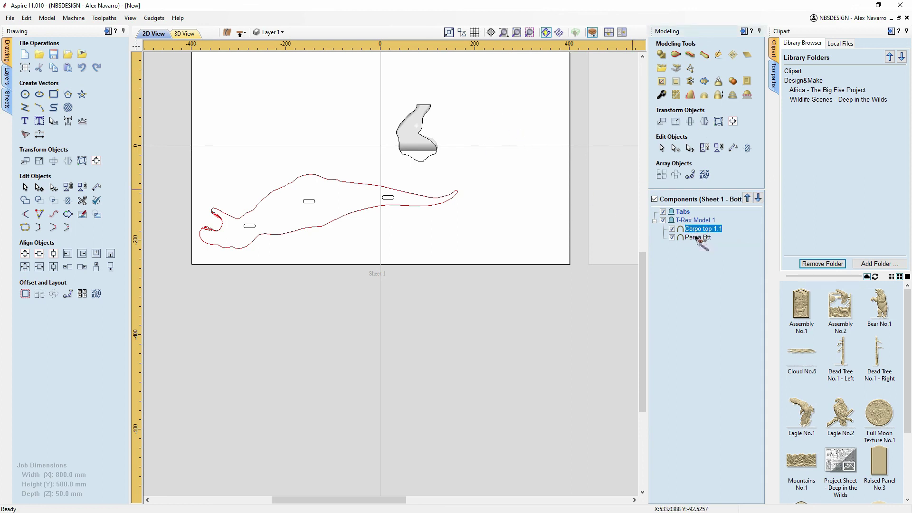
{"action": "left_click", "coordinate": [697, 237]}
{"action": "right_click", "coordinate": [699, 238]}
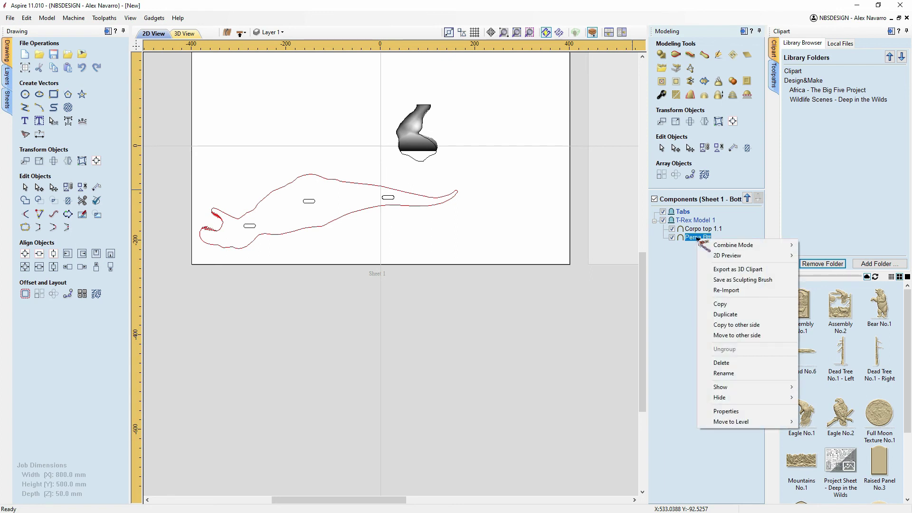
{"action": "left_click", "coordinate": [727, 290]}
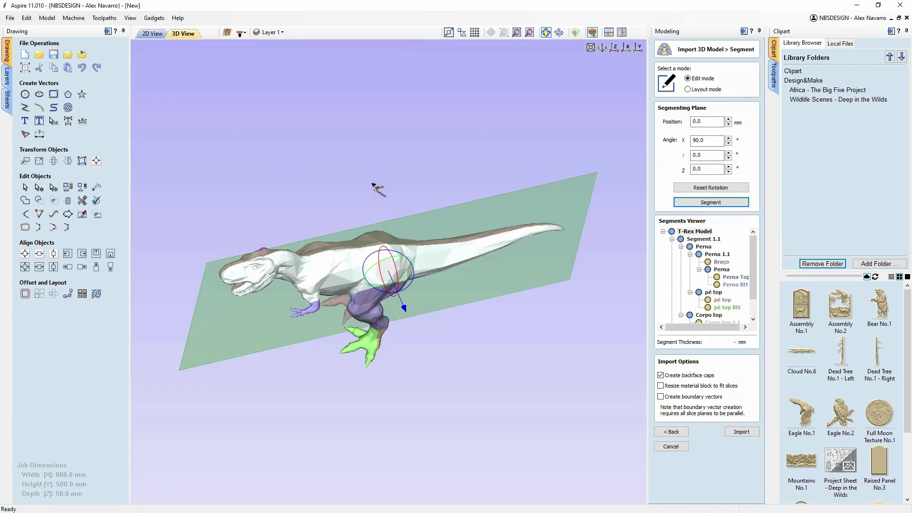
{"action": "left_click_drag", "start_coordinate": [378, 190], "coordinate": [361, 203]}
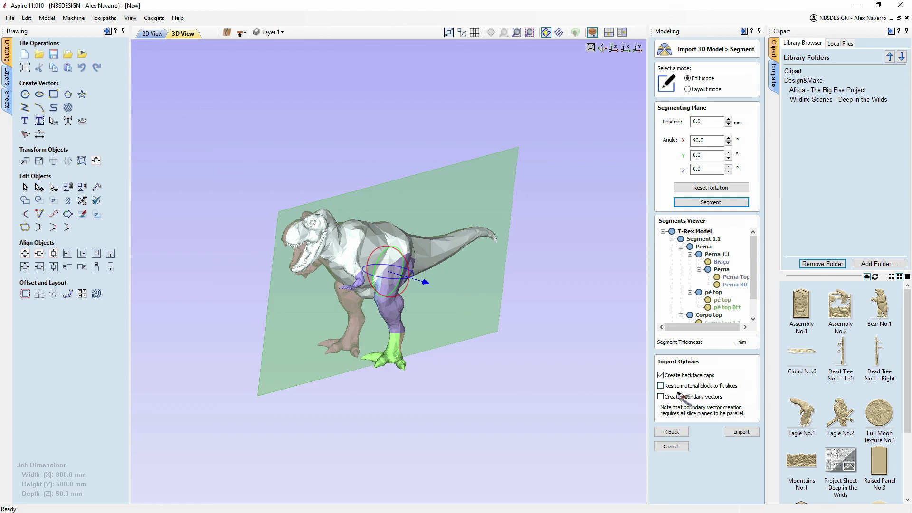
{"action": "left_click", "coordinate": [660, 386]}
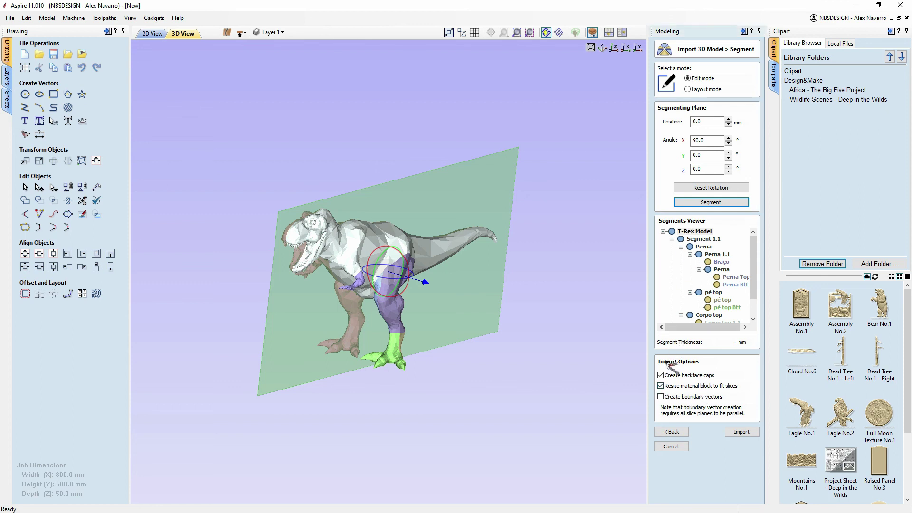
{"action": "left_click", "coordinate": [661, 386]}
{"action": "left_click", "coordinate": [688, 90]}
{"action": "left_click_drag", "start_coordinate": [614, 203], "coordinate": [637, 228]}
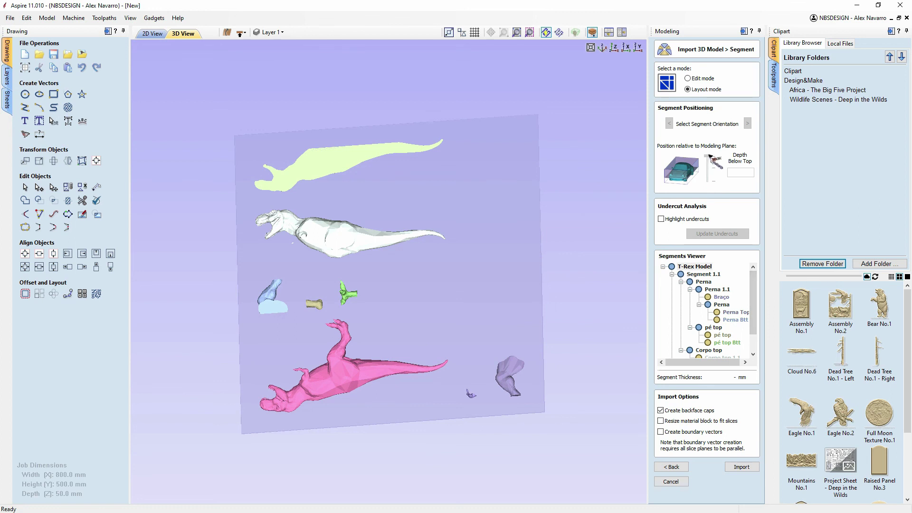
{"action": "scroll", "coordinate": [757, 291], "scroll_direction": "down", "scroll_amount": 1}
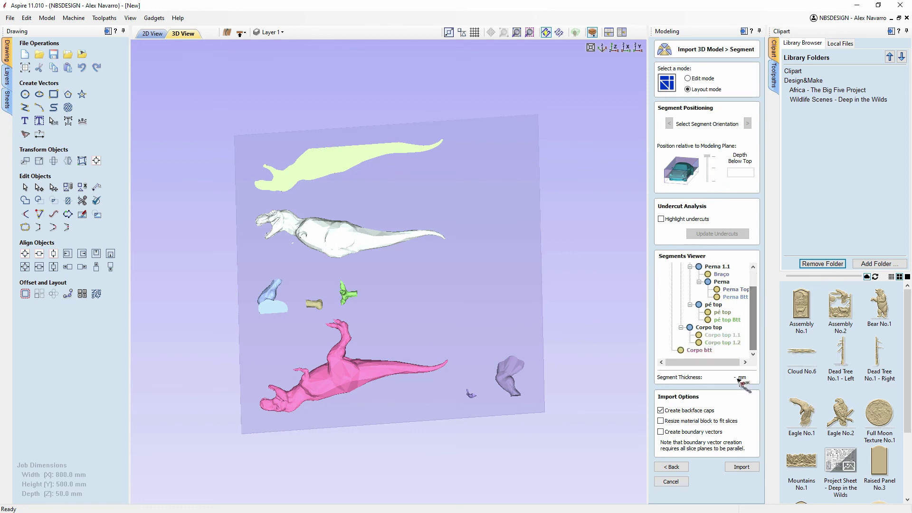
{"action": "left_click", "coordinate": [674, 483]}
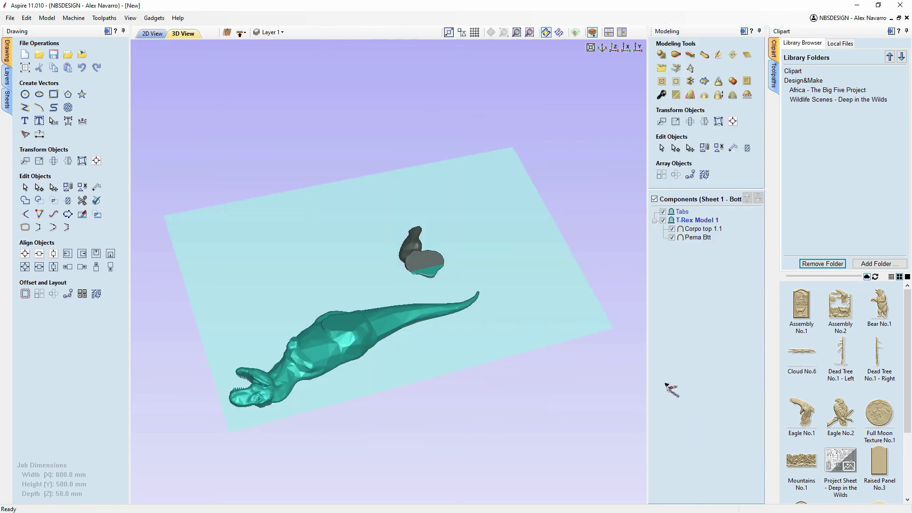
- Inspect the bottom-side body and leg in 3D from several angles, and return to the 2D view
{"action": "left_click_drag", "start_coordinate": [553, 167], "coordinate": [547, 156]}
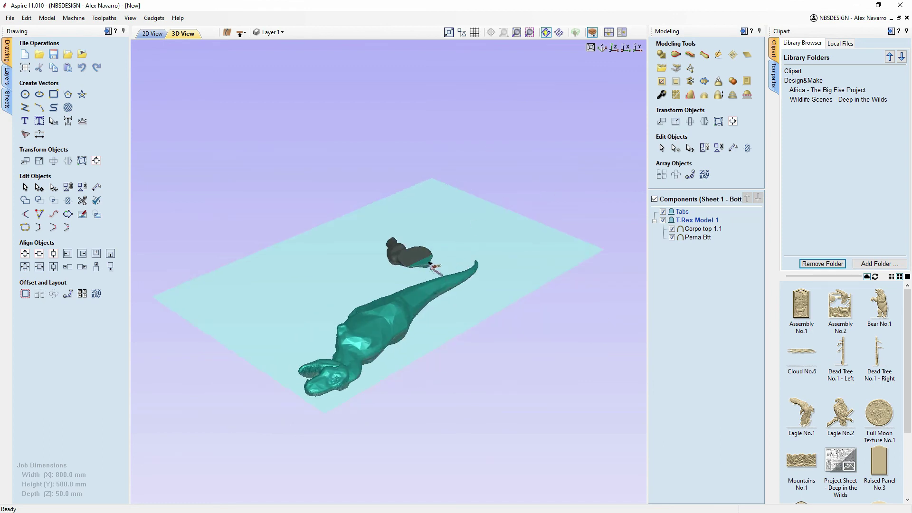
{"action": "left_click_drag", "start_coordinate": [435, 270], "coordinate": [454, 242]}
{"action": "scroll", "coordinate": [448, 236], "scroll_direction": "down", "scroll_amount": 1}
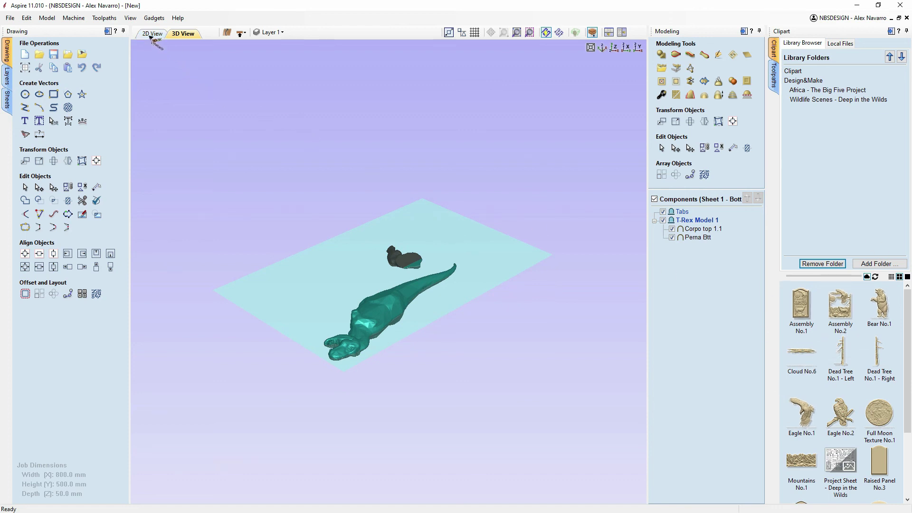
{"action": "left_click", "coordinate": [151, 36]}
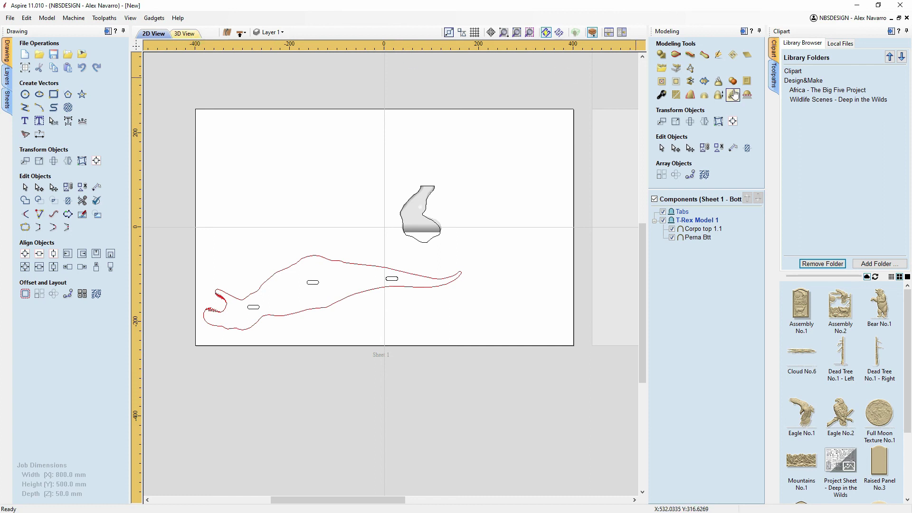
- Browse the Texture Fill Tiles folder in the clipart library and start downloading its clipart files
{"action": "left_click", "coordinate": [793, 71]}
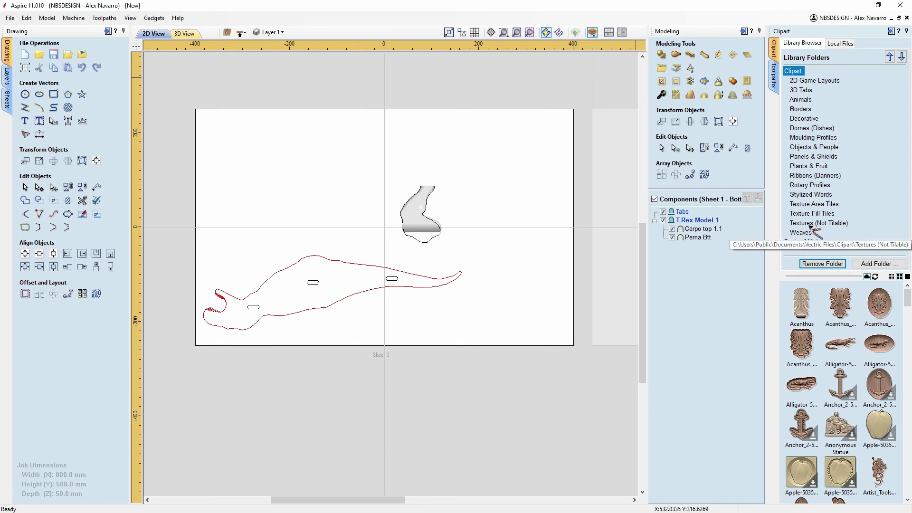
{"action": "left_click", "coordinate": [806, 214]}
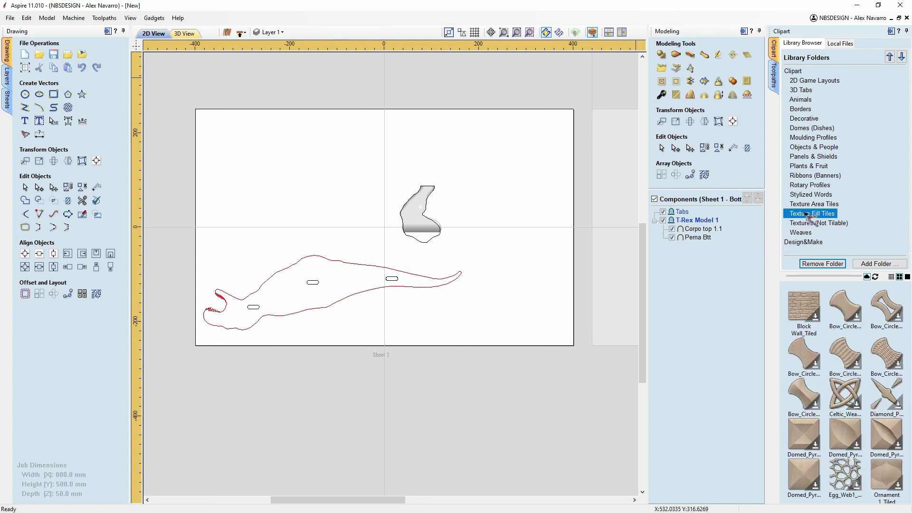
{"action": "scroll", "coordinate": [851, 333], "scroll_direction": "down", "scroll_amount": 3}
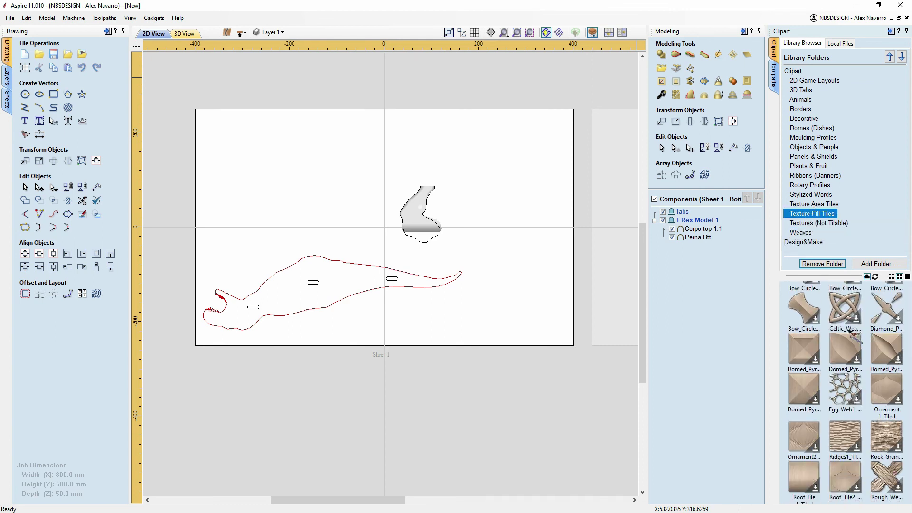
{"action": "scroll", "coordinate": [842, 380], "scroll_direction": "down", "scroll_amount": 1}
{"action": "scroll", "coordinate": [841, 381], "scroll_direction": "down", "scroll_amount": 3}
{"action": "scroll", "coordinate": [842, 381], "scroll_direction": "up", "scroll_amount": 3}
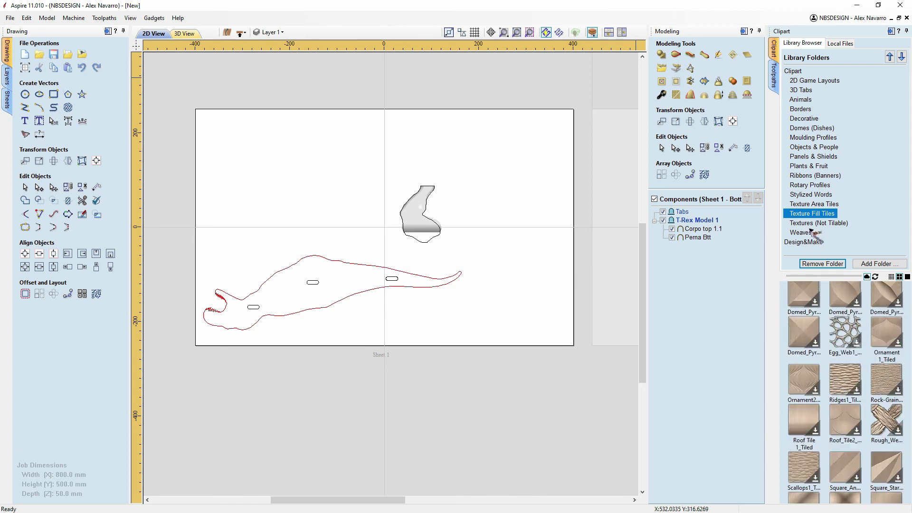
{"action": "left_click", "coordinate": [818, 215]}
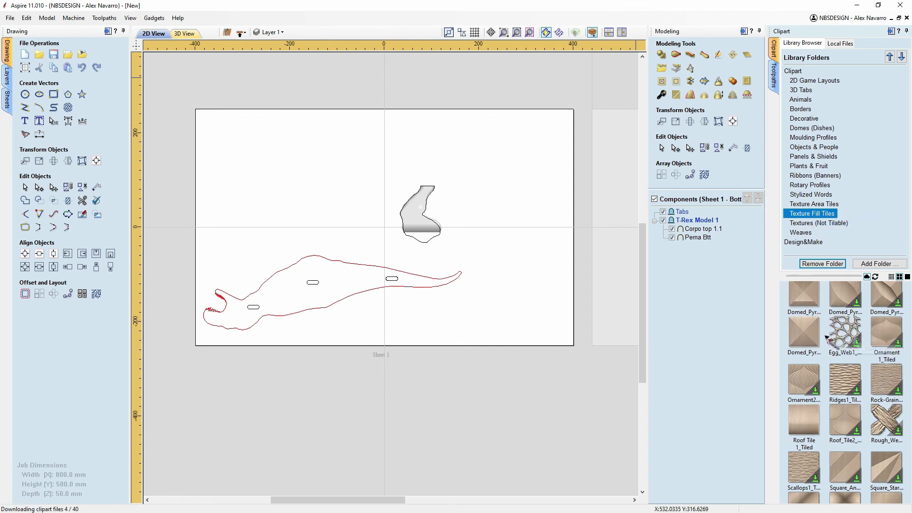
- Start creating a shape from vector outlines, using a custom drawn vector as the shape profile
{"action": "scroll", "coordinate": [832, 342], "scroll_direction": "down", "scroll_amount": 1}
{"action": "left_click_drag", "start_coordinate": [832, 342], "coordinate": [510, 284]}
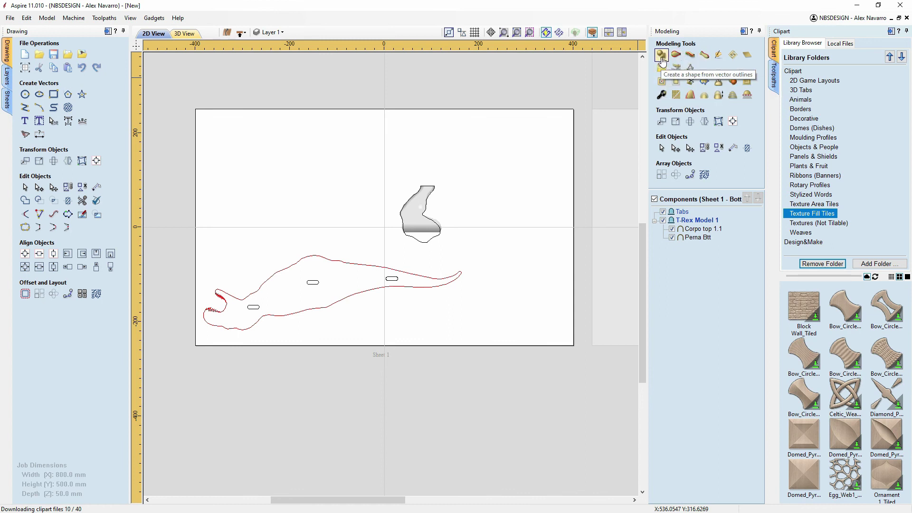
{"action": "left_click", "coordinate": [662, 56]}
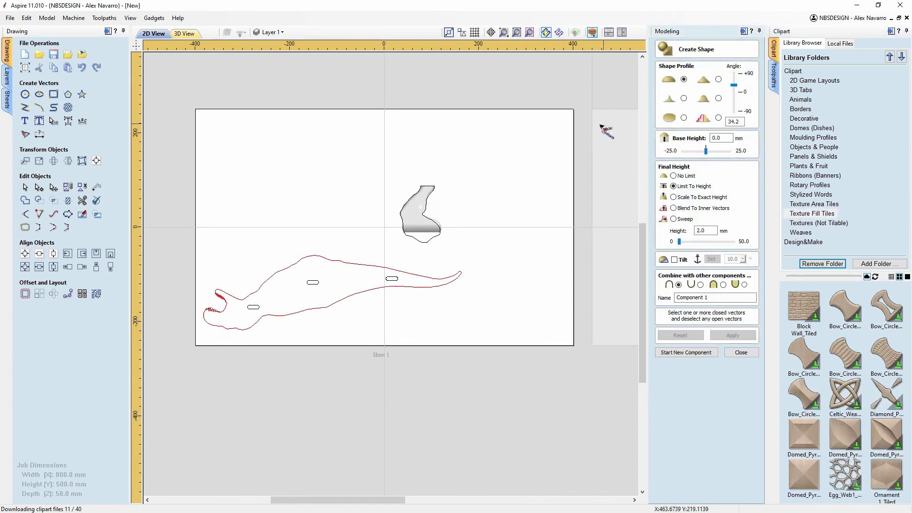
{"action": "left_click", "coordinate": [718, 118]}
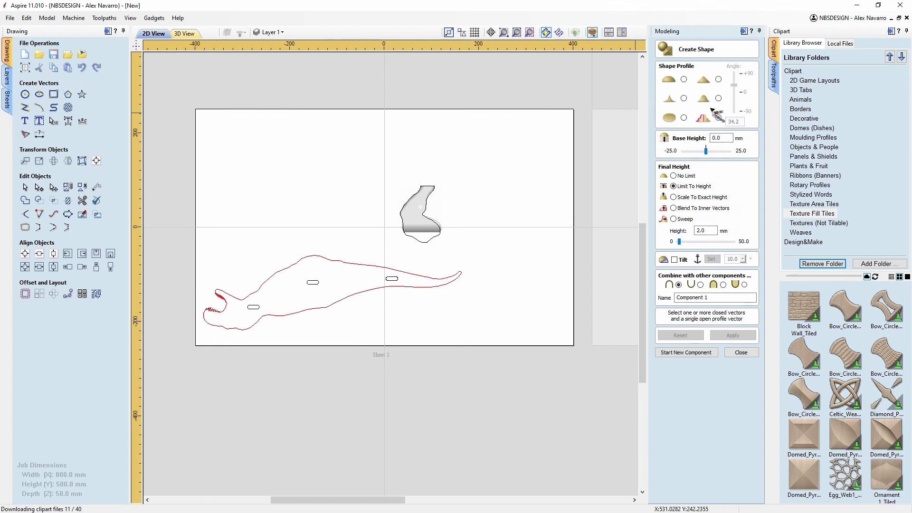
- Draw a 125 × 290 mm rectangle and a 60 × 55 mm rectangle beside the leg, with 2 mm external radius corners
{"action": "mouse_move", "coordinate": [440, 170]}
{"action": "middle_mouse_down"}
{"action": "mouse_move", "coordinate": [338, 164]}
{"action": "mouse_move", "coordinate": [151, 94]}
{"action": "middle_mouse_up"}
{"action": "scroll", "coordinate": [316, 159], "scroll_direction": "up", "scroll_amount": 3}
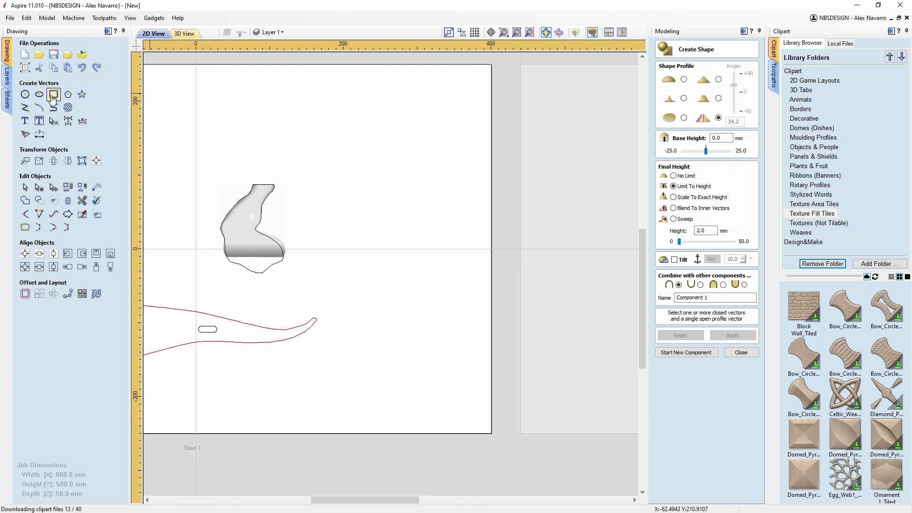
{"action": "left_click", "coordinate": [53, 94]}
{"action": "mouse_move", "coordinate": [360, 107]}
{"action": "left_mouse_down"}
{"action": "mouse_move", "coordinate": [406, 194]}
{"action": "mouse_move", "coordinate": [440, 323]}
{"action": "mouse_move", "coordinate": [454, 321]}
{"action": "left_mouse_up"}
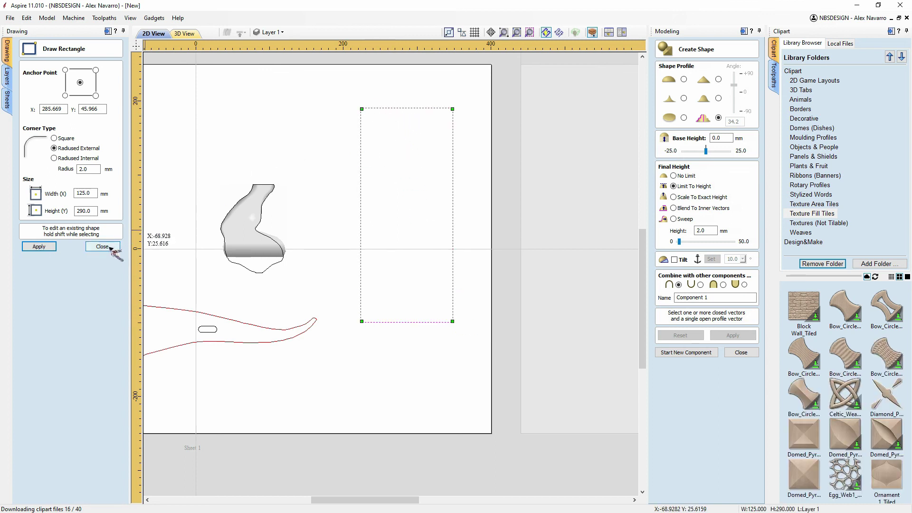
{"action": "left_click_drag", "start_coordinate": [288, 132], "coordinate": [333, 171]}
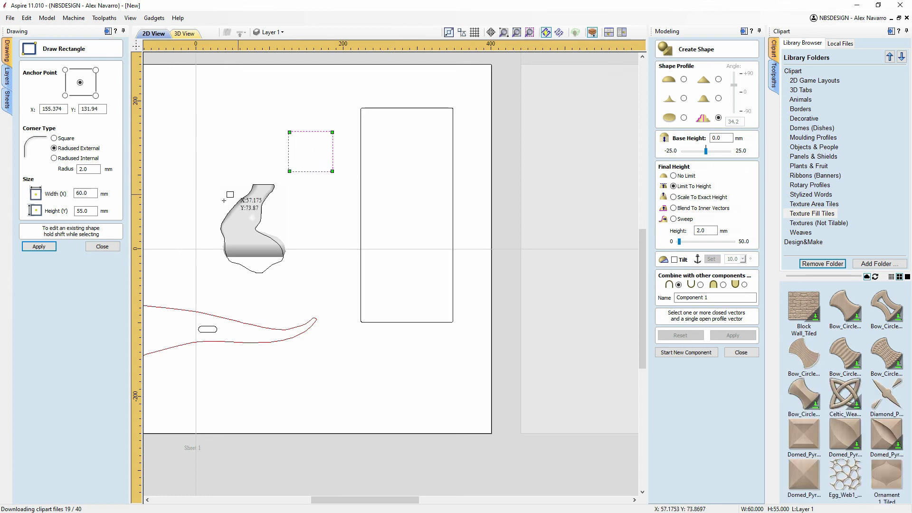
{"action": "left_click", "coordinate": [102, 246]}
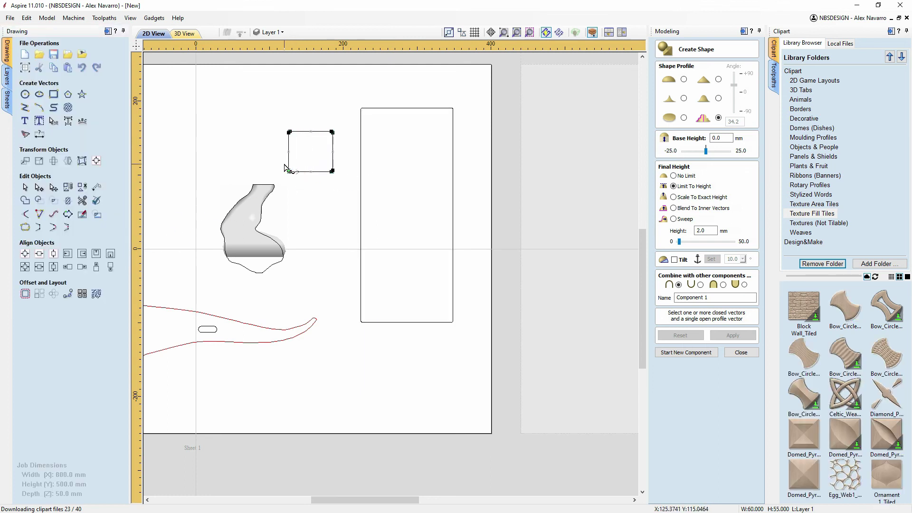
- Edit the small rectangle's nodes, removing its bottom edge and reshaping its top into a stepped, sloping open profile
{"action": "scroll", "coordinate": [297, 180], "scroll_direction": "up", "scroll_amount": 4}
{"action": "scroll", "coordinate": [280, 176], "scroll_direction": "down", "scroll_amount": 2}
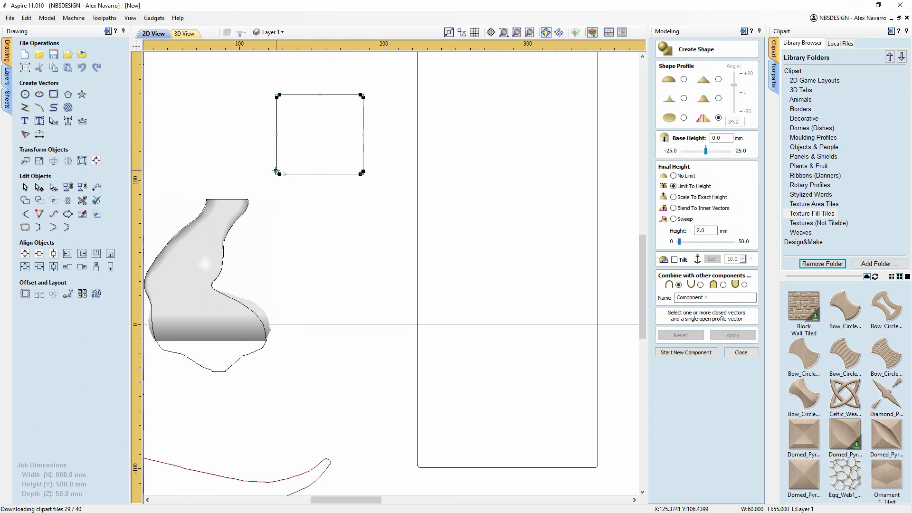
{"action": "left_click", "coordinate": [363, 171]}
{"action": "key", "text": "Delete"}
{"action": "left_click", "coordinate": [324, 95]}
{"action": "left_click_drag", "start_coordinate": [279, 95], "coordinate": [327, 107]}
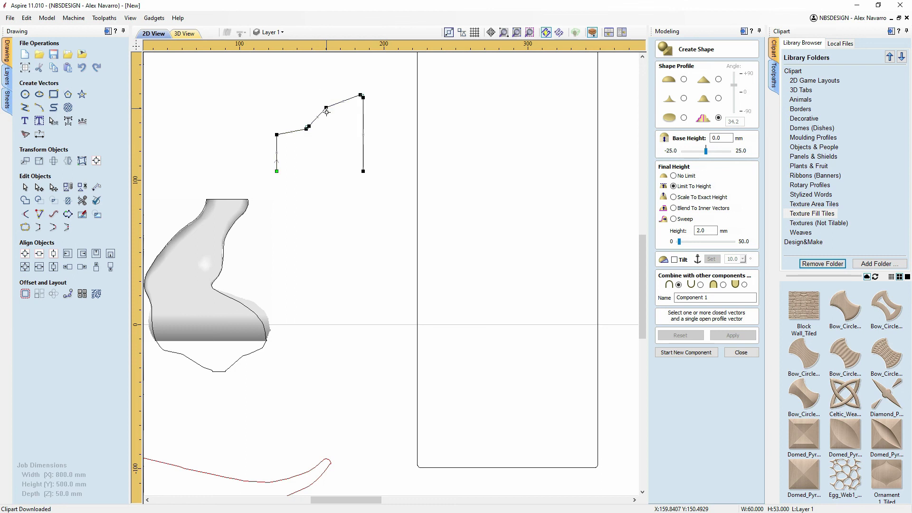
{"action": "scroll", "coordinate": [311, 142], "scroll_direction": "up", "scroll_amount": 3}
{"action": "scroll", "coordinate": [311, 142], "scroll_direction": "down", "scroll_amount": 3}
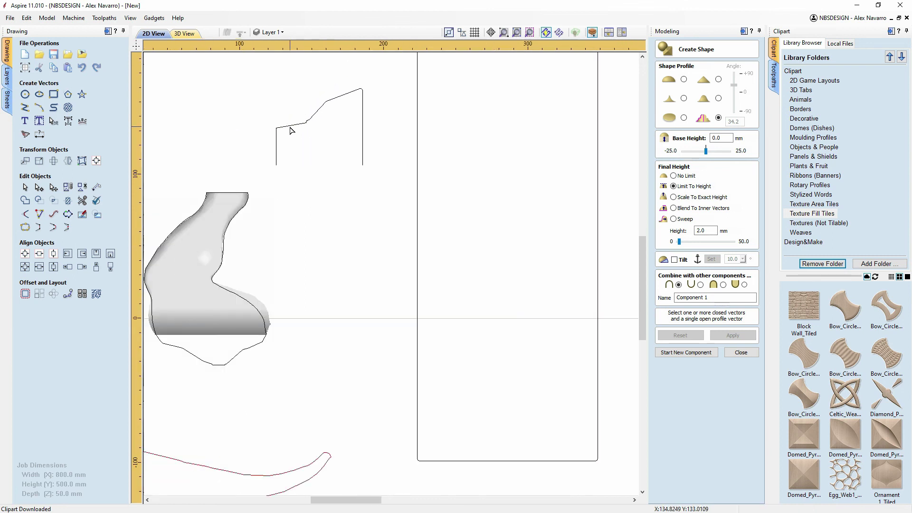
{"action": "scroll", "coordinate": [298, 130], "scroll_direction": "down", "scroll_amount": 2}
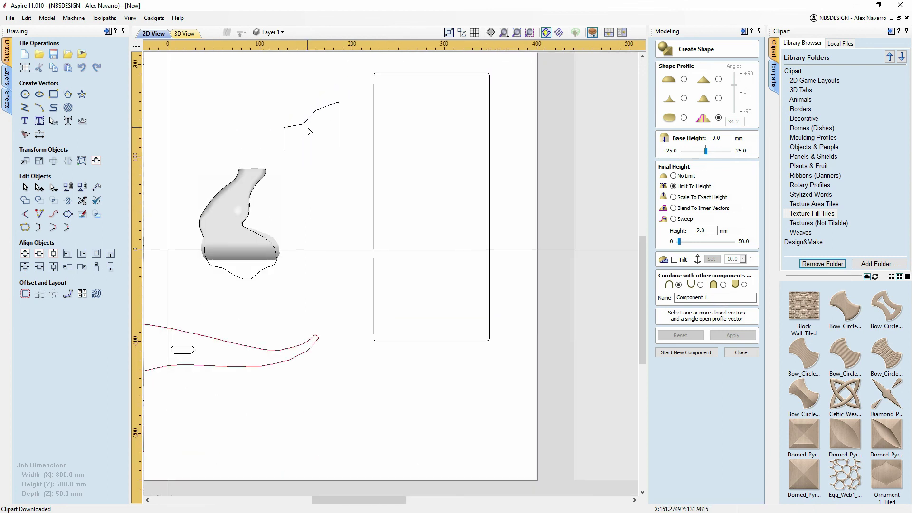
- Scale the open profile down proportionally to about 26.6 × 13.8 mm and check its nodes
{"action": "left_click", "coordinate": [309, 117]}
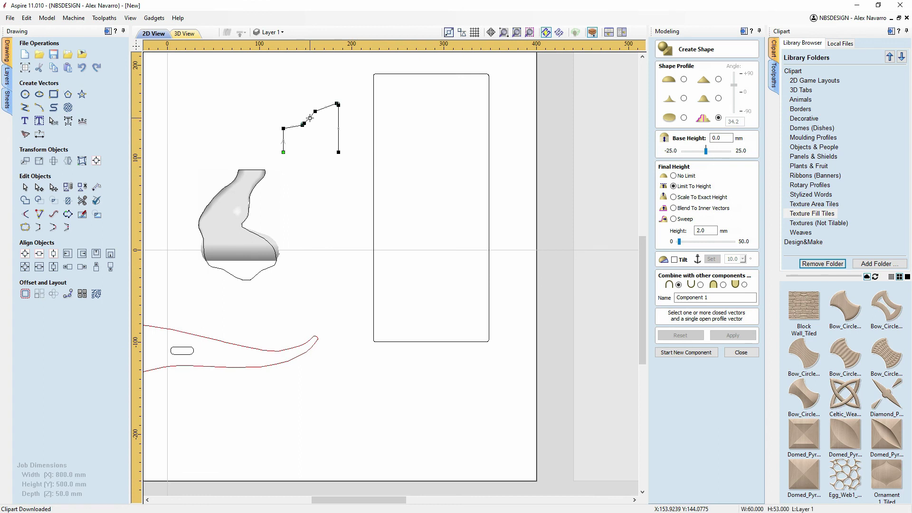
{"action": "key", "text": "F10"}
{"action": "left_click_drag", "start_coordinate": [343, 99], "coordinate": [286, 135]}
{"action": "scroll", "coordinate": [301, 139], "scroll_direction": "up", "scroll_amount": 4}
{"action": "scroll", "coordinate": [305, 136], "scroll_direction": "down", "scroll_amount": 3}
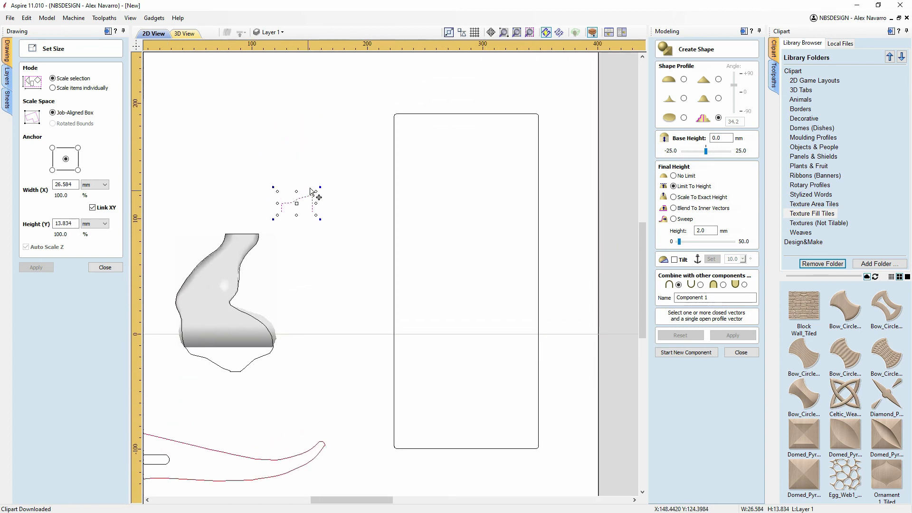
{"action": "key", "text": "n"}
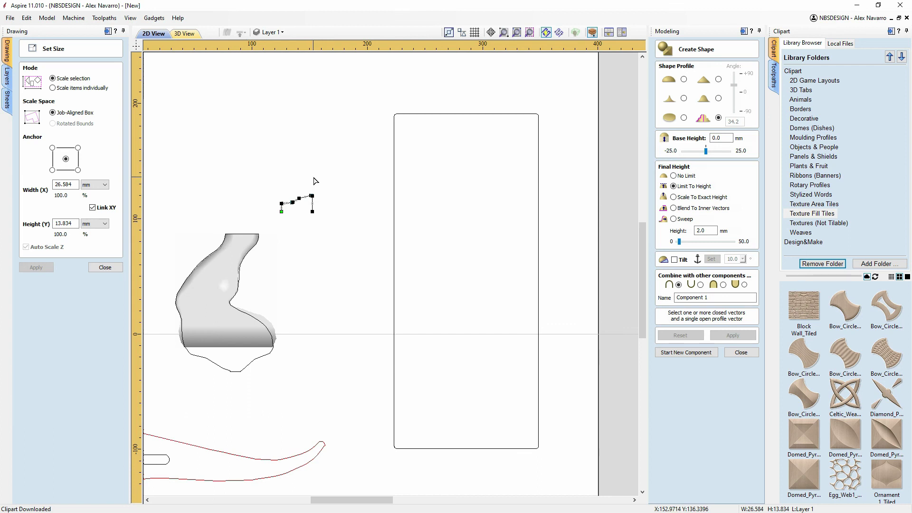
{"action": "left_click", "coordinate": [114, 267]}
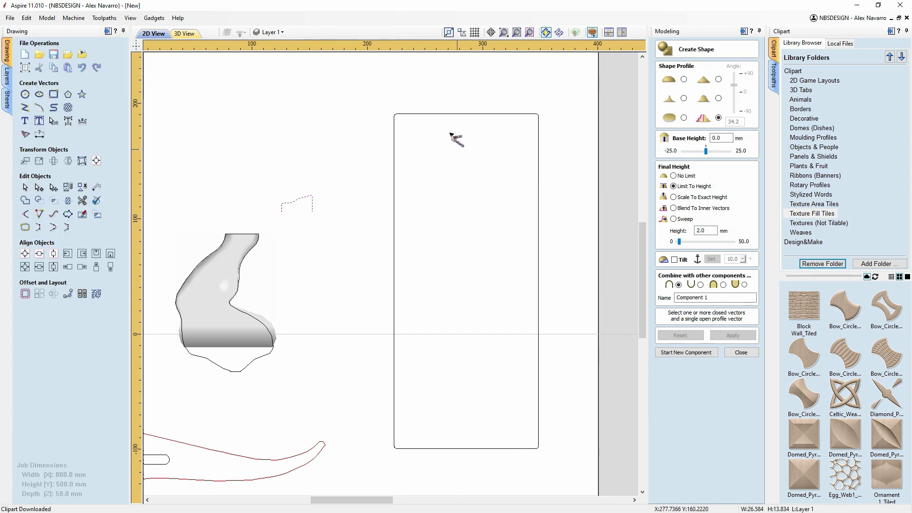
- Apply the small open profile to the large rectangle as a shape limited to 2 mm height, and view it in 3D
{"action": "left_click", "coordinate": [442, 114]}
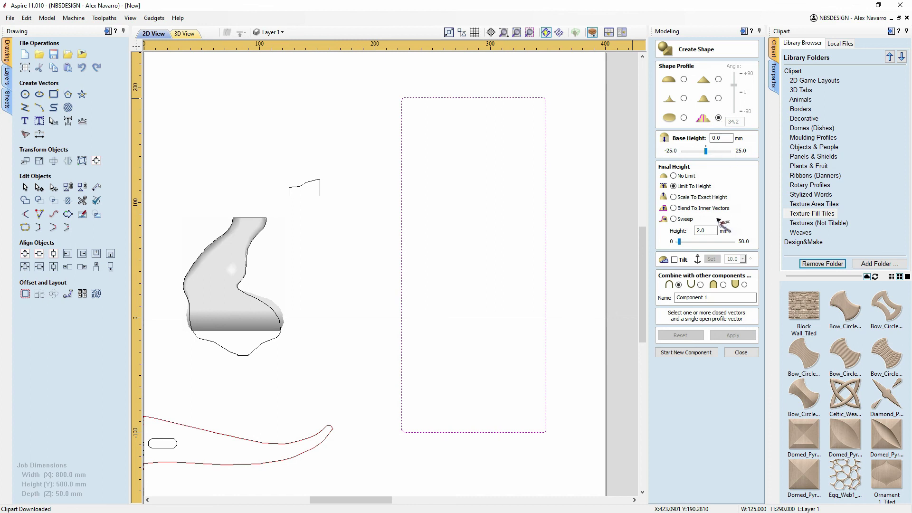
{"action": "left_click", "coordinate": [315, 181], "text": "shift"}
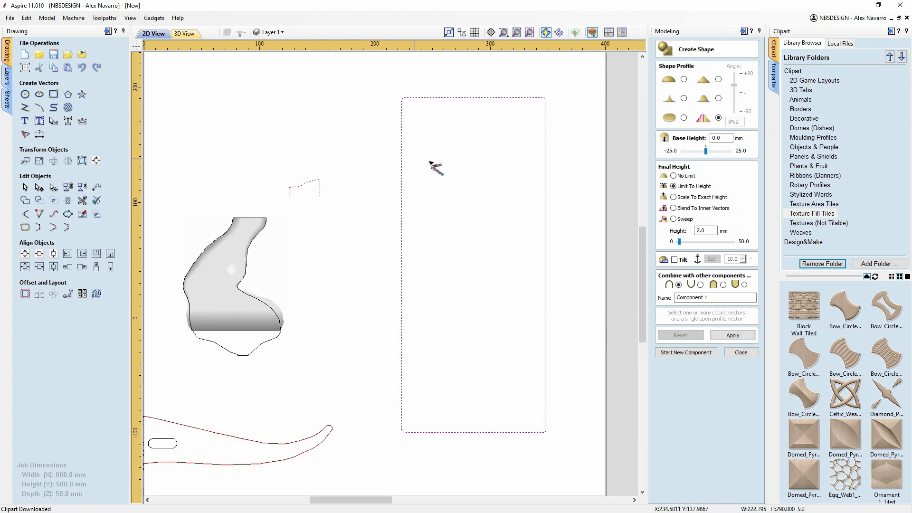
{"action": "left_click", "coordinate": [733, 335]}
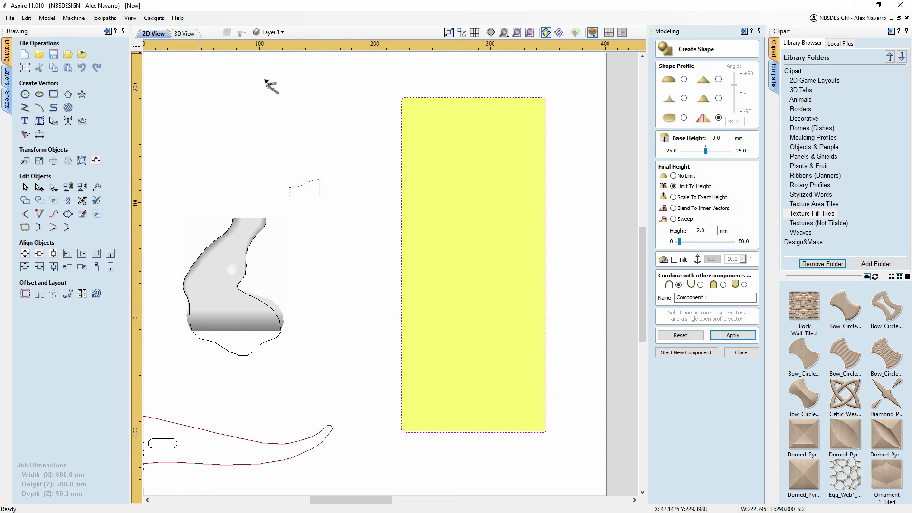
{"action": "key", "text": "F3"}
{"action": "left_click_drag", "start_coordinate": [442, 296], "coordinate": [443, 293]}
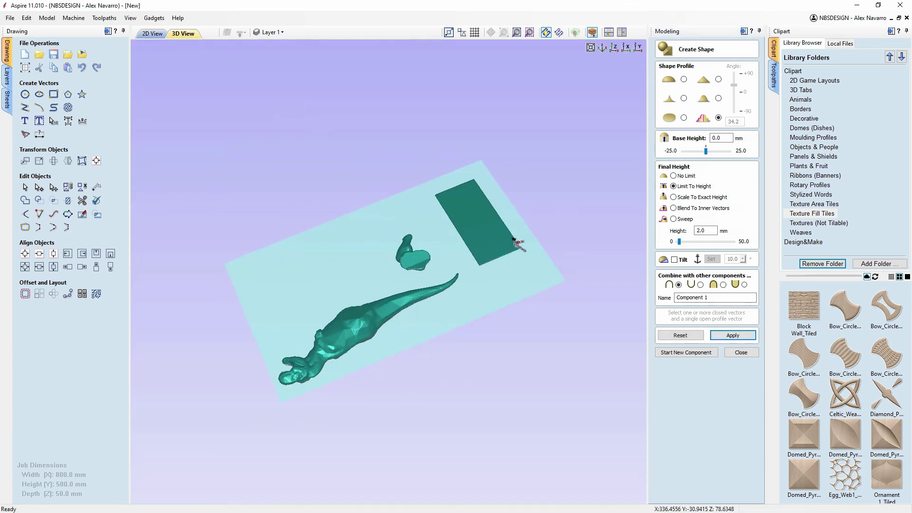
{"action": "scroll", "coordinate": [529, 147], "scroll_direction": "up", "scroll_amount": 5}
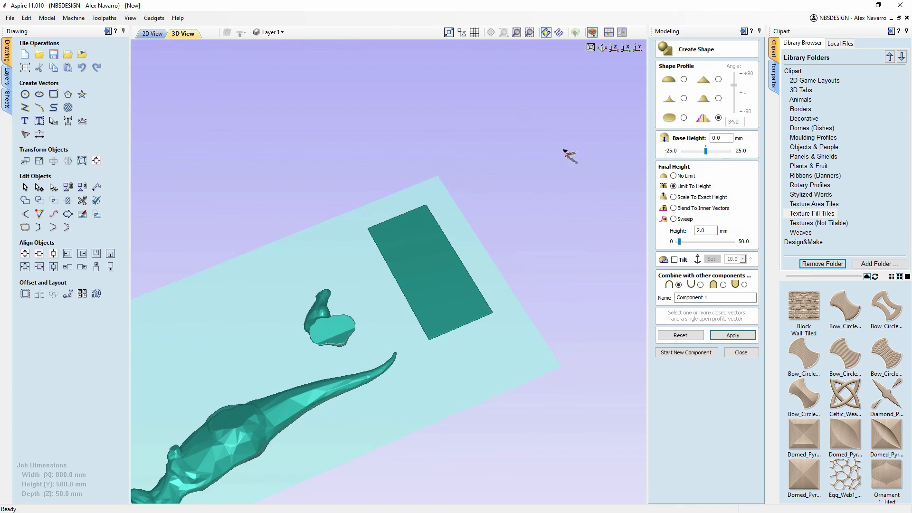
- Change the shape's final height option to Sweep and raise its height to 12.5 mm
{"action": "left_click", "coordinate": [678, 176]}
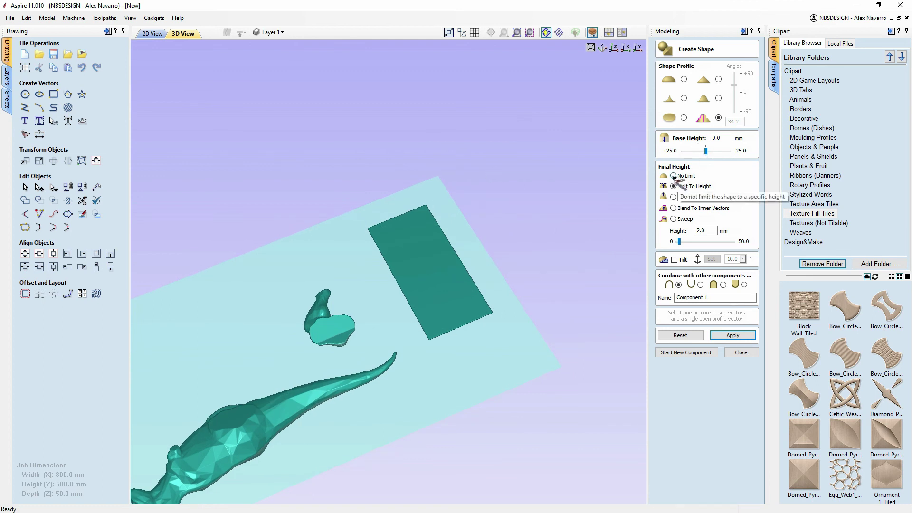
{"action": "left_click_drag", "start_coordinate": [503, 227], "coordinate": [622, 199]}
{"action": "left_click", "coordinate": [674, 219]}
{"action": "left_click_drag", "start_coordinate": [587, 271], "coordinate": [691, 230]}
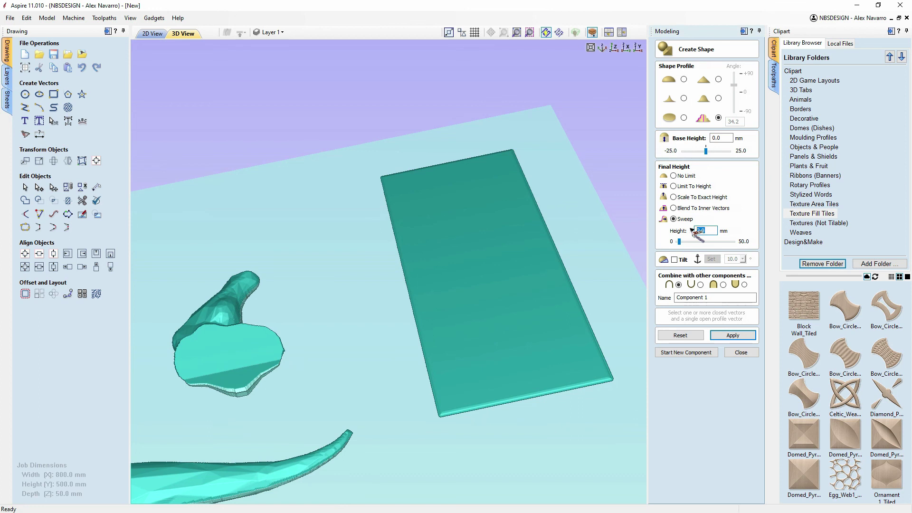
{"action": "left_click", "coordinate": [732, 335]}
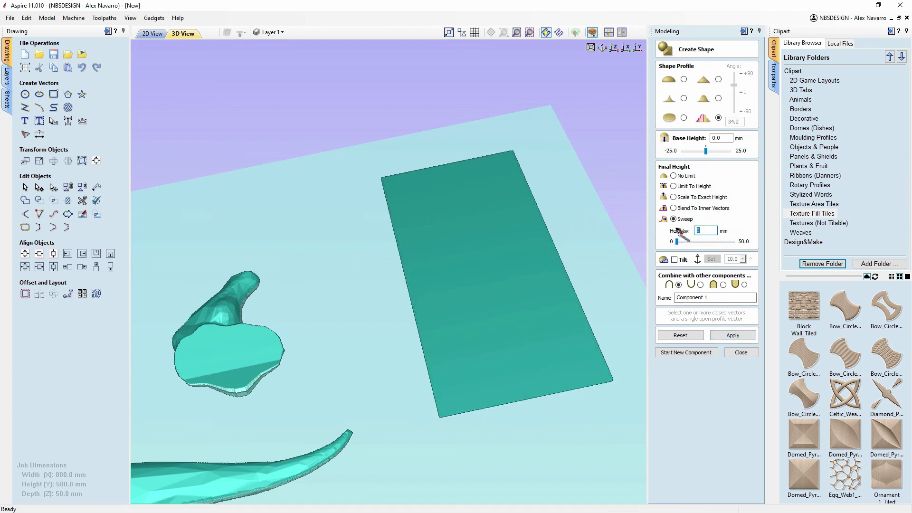
{"action": "left_click", "coordinate": [700, 243]}
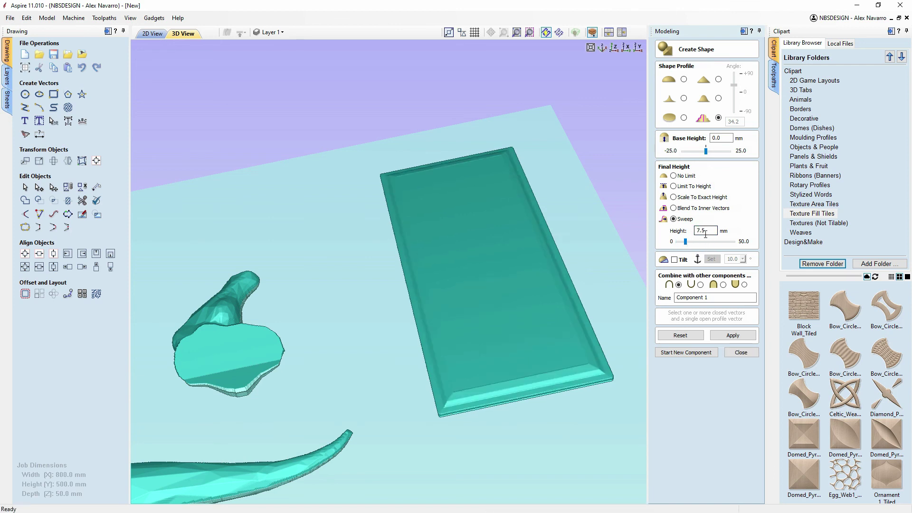
{"action": "left_click_drag", "start_coordinate": [403, 306], "coordinate": [692, 243]}
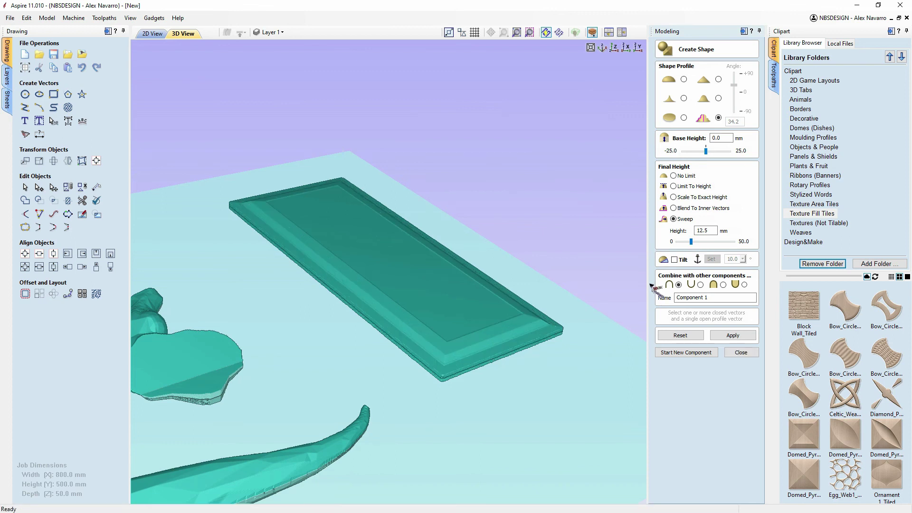
- Inspect the swept panel's edge profile in 3D, reset the shape in the 2D view, and deselect the vectors
{"action": "left_click_drag", "start_coordinate": [583, 248], "coordinate": [466, 242]}
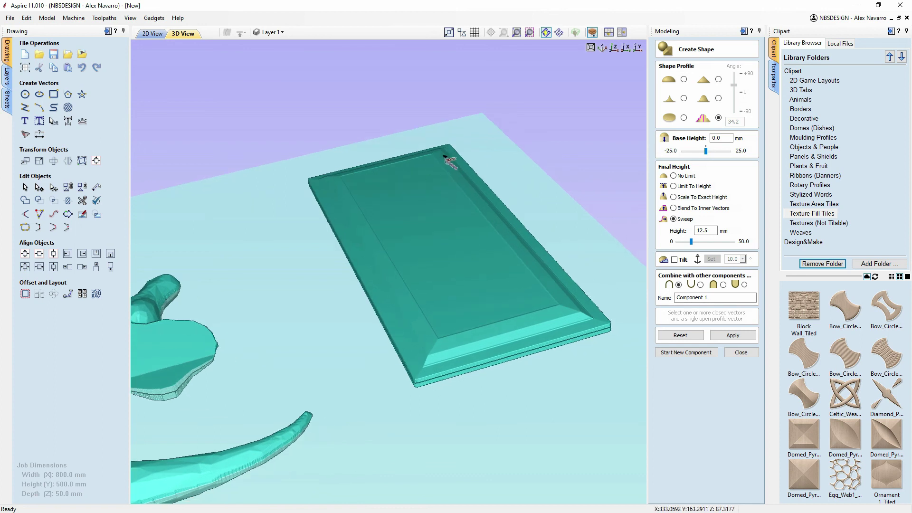
{"action": "left_click_drag", "start_coordinate": [564, 194], "coordinate": [308, 95]}
{"action": "left_click_drag", "start_coordinate": [304, 214], "coordinate": [487, 163]}
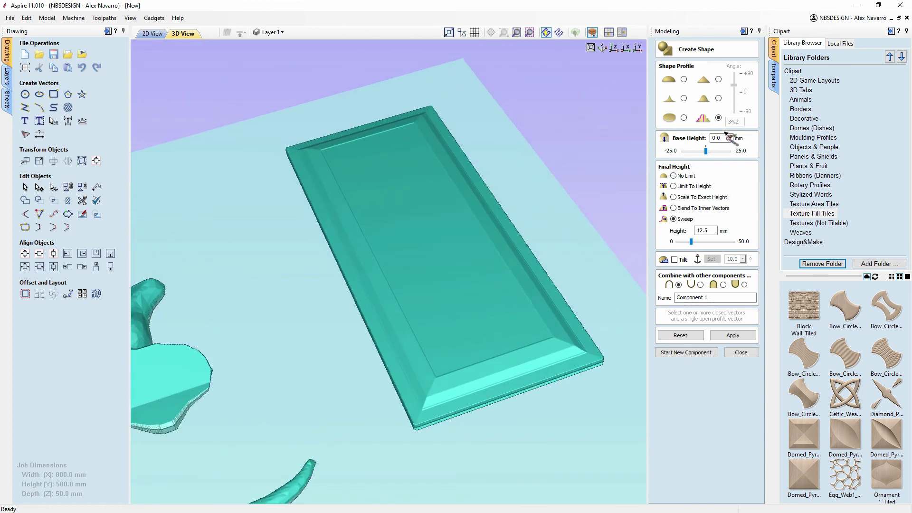
{"action": "left_click", "coordinate": [153, 34]}
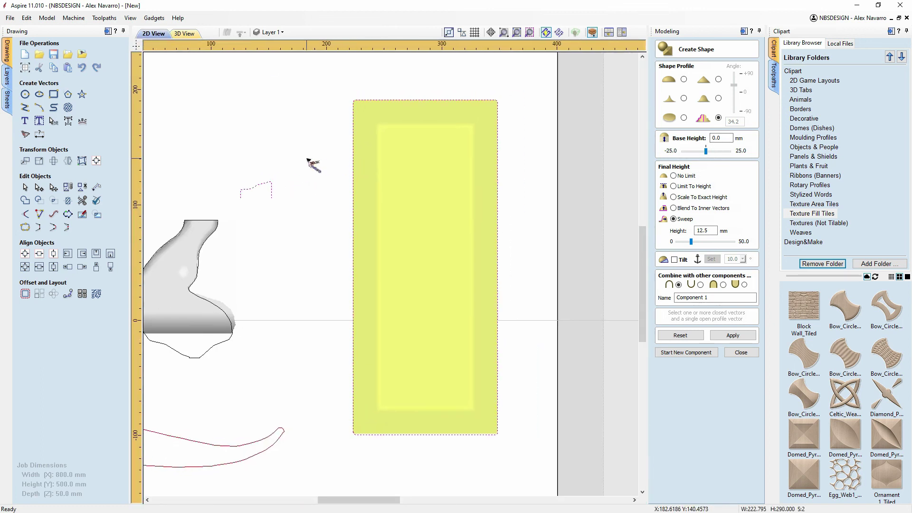
{"action": "left_click", "coordinate": [680, 335]}
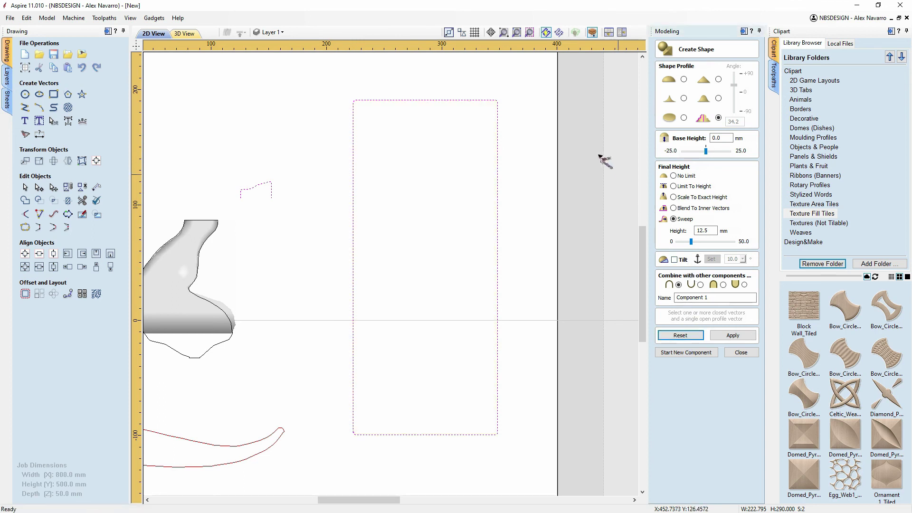
{"action": "left_click", "coordinate": [300, 167]}
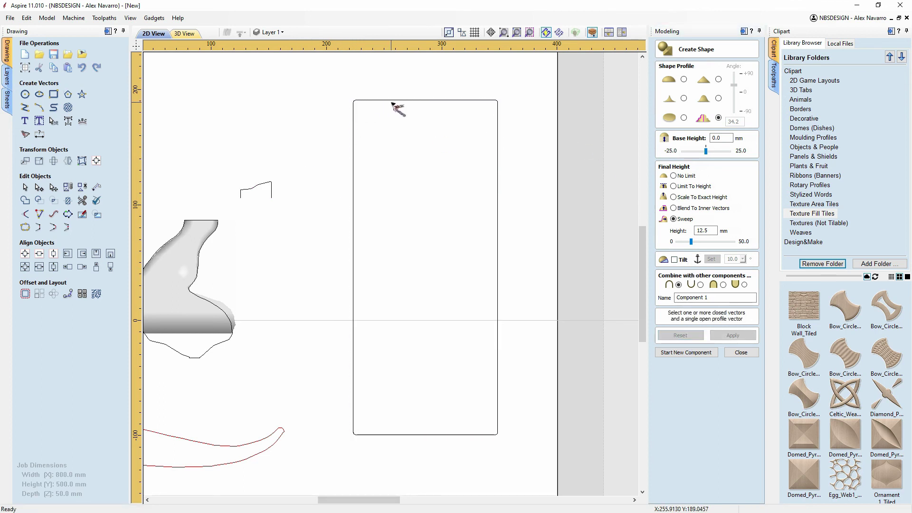
- Browse the clipart library's texture tiles, Rotary Profiles, Ribbons (Banners), Plants & Fruit, and Panels & Shields folders
{"action": "scroll", "coordinate": [399, 180], "scroll_direction": "down", "scroll_amount": 5}
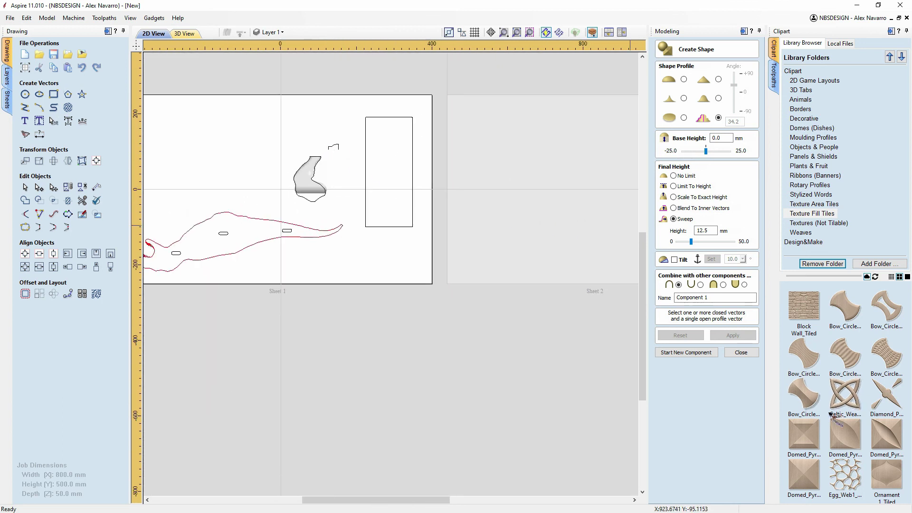
{"action": "scroll", "coordinate": [836, 399], "scroll_direction": "down", "scroll_amount": 3}
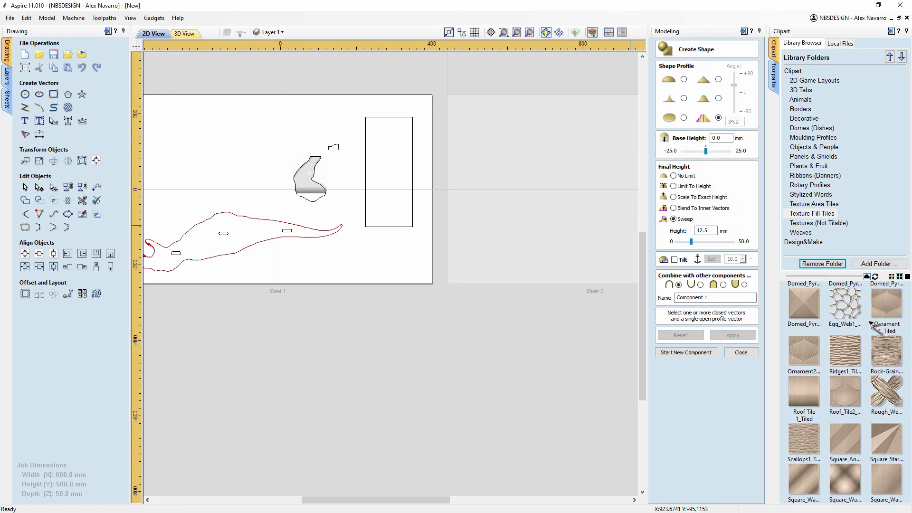
{"action": "left_click", "coordinate": [810, 205]}
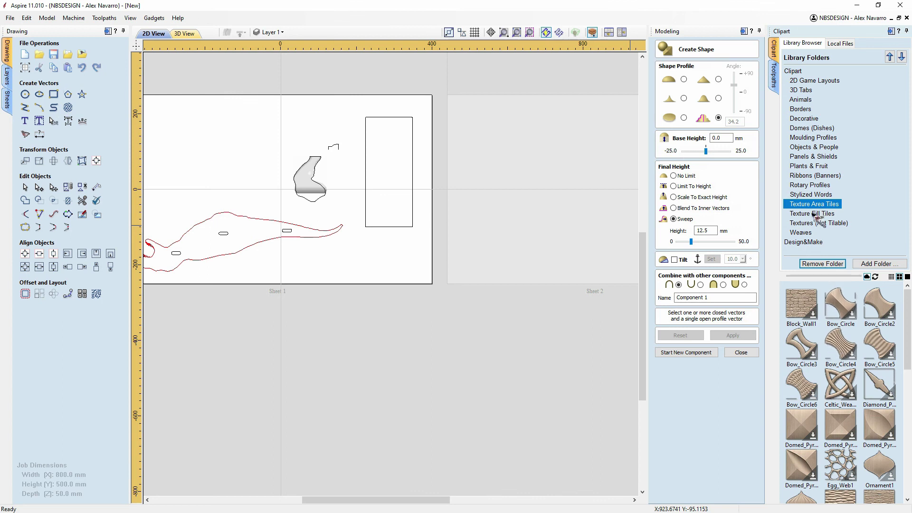
{"action": "left_click", "coordinate": [816, 214]}
{"action": "left_click", "coordinate": [813, 205]}
{"action": "left_click", "coordinate": [821, 186]}
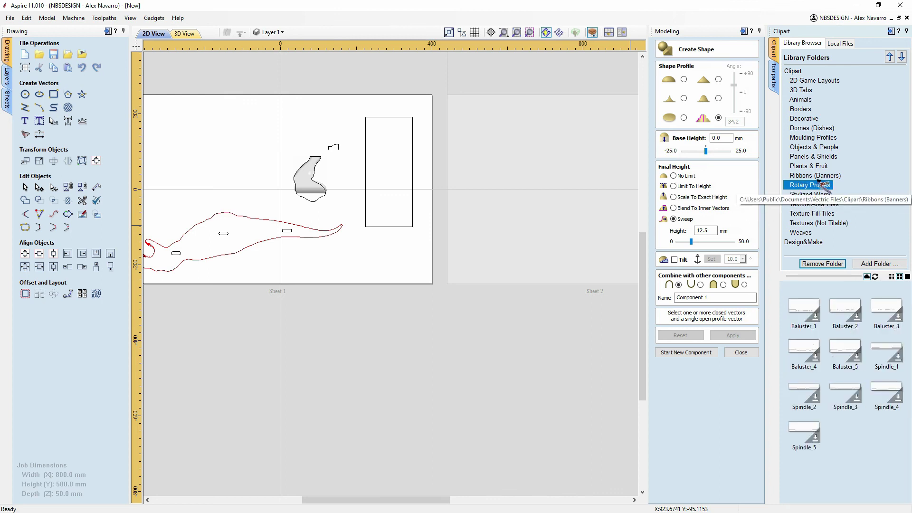
{"action": "left_click", "coordinate": [815, 176]}
{"action": "left_click", "coordinate": [810, 166]}
{"action": "left_click", "coordinate": [810, 157]}
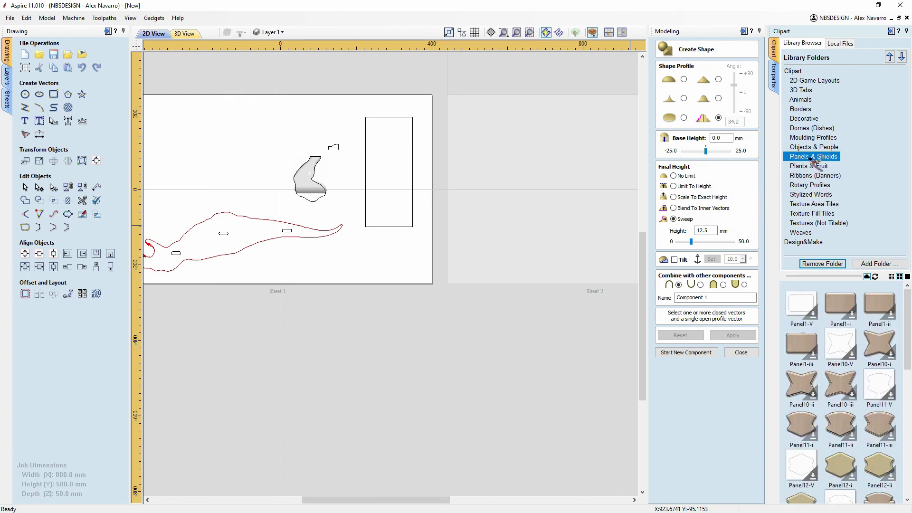
- Browse the clipart library's Objects & People, Moulding Profiles, Domes, Decorative, Rotary Profiles and Weaves folders
{"action": "left_click", "coordinate": [808, 147]}
{"action": "left_click", "coordinate": [807, 137]}
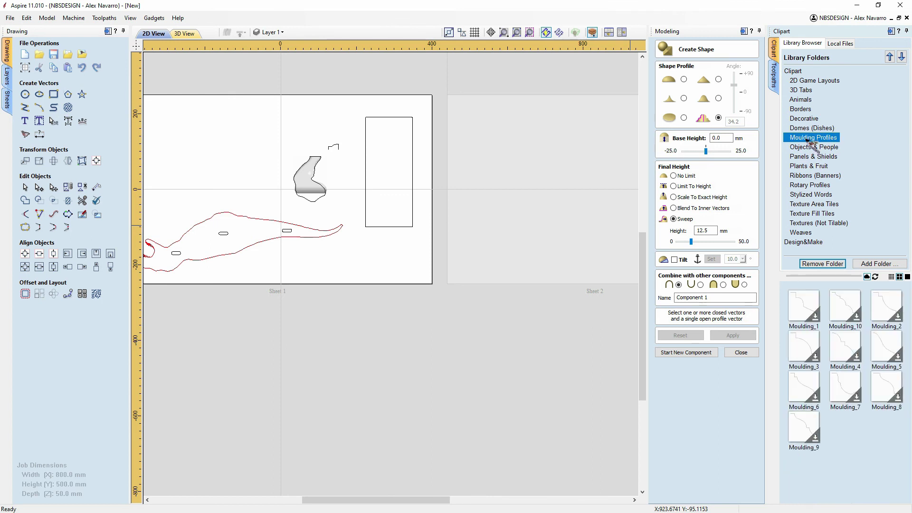
{"action": "left_click", "coordinate": [804, 128]}
{"action": "left_click", "coordinate": [803, 119]}
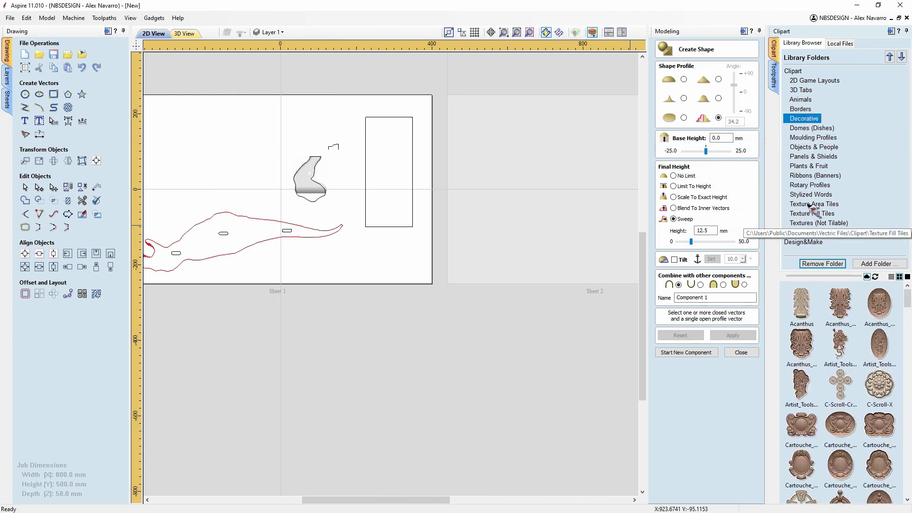
{"action": "left_click", "coordinate": [812, 195]}
{"action": "left_click", "coordinate": [801, 233]}
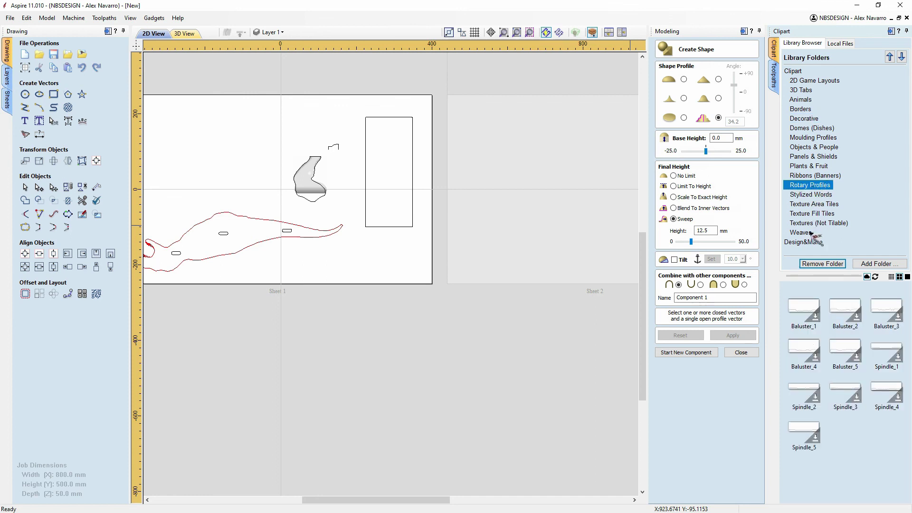
{"action": "scroll", "coordinate": [841, 316], "scroll_direction": "down", "scroll_amount": 10}
{"action": "scroll", "coordinate": [840, 313], "scroll_direction": "up", "scroll_amount": 2}
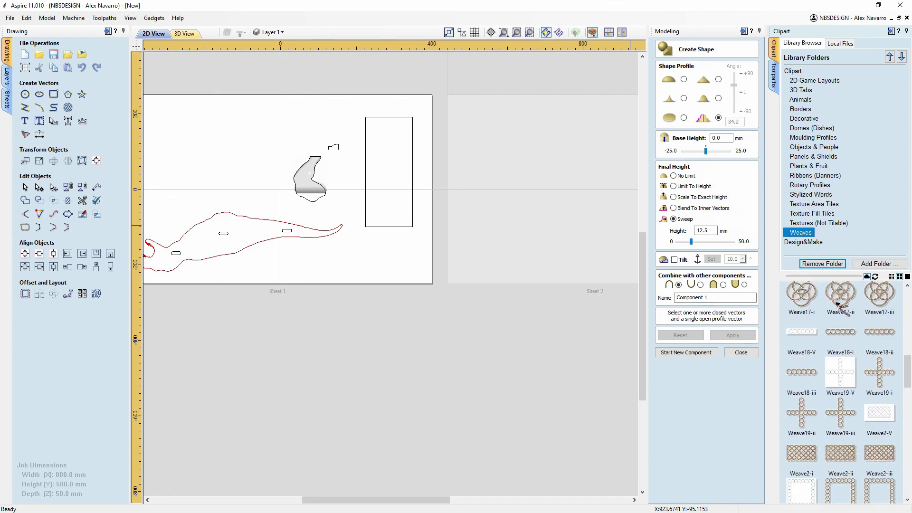
- Place the Bark 1 texture from the Textures (Not Tilable) folder onto Sheet 1 and inspect it in 3D
{"action": "left_click", "coordinate": [810, 223]}
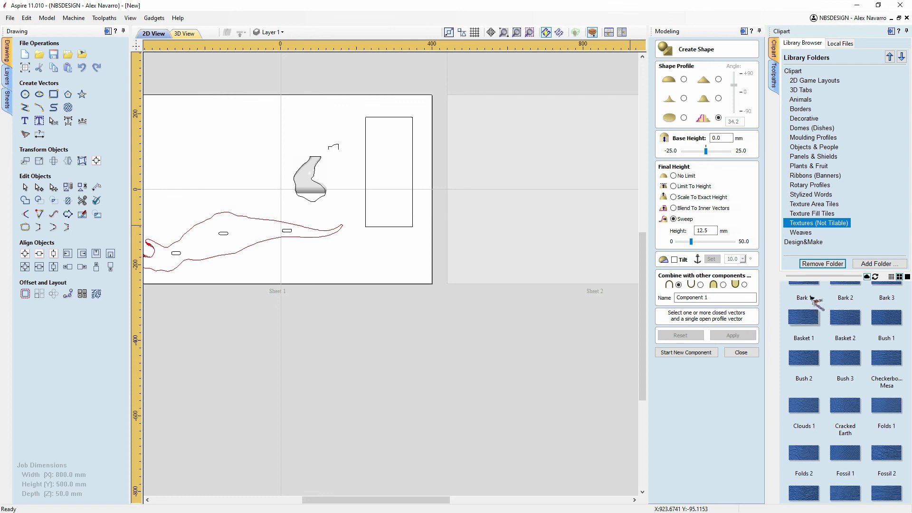
{"action": "left_click_drag", "start_coordinate": [801, 300], "coordinate": [287, 164]}
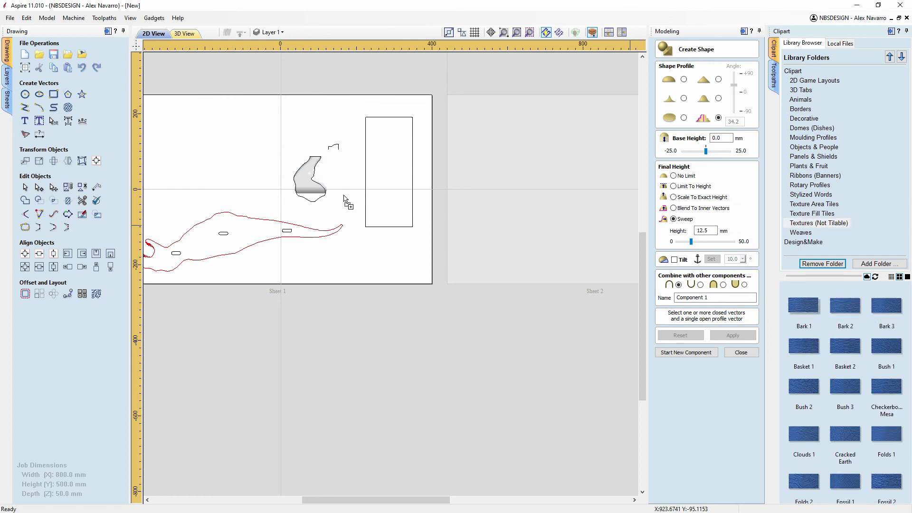
{"action": "left_click", "coordinate": [190, 34]}
{"action": "left_click_drag", "start_coordinate": [380, 294], "coordinate": [357, 256]}
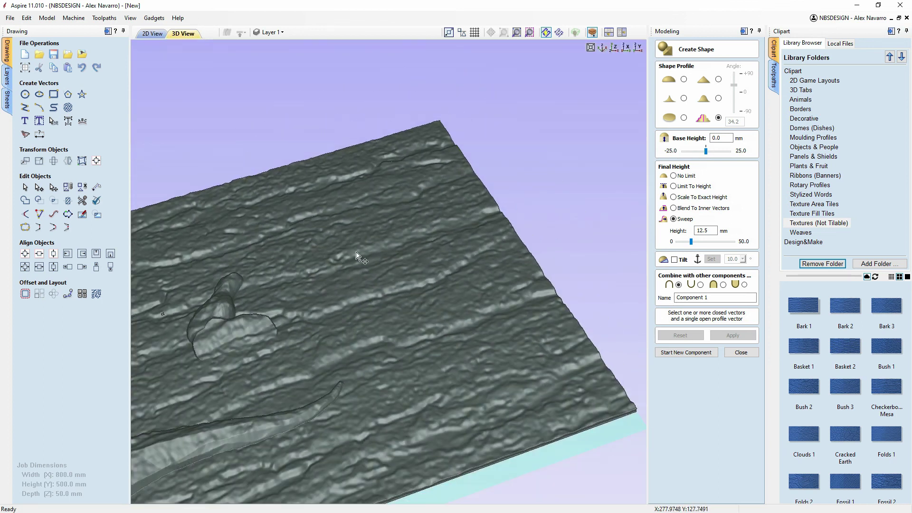
{"action": "scroll", "coordinate": [361, 285], "scroll_direction": "down", "scroll_amount": 10}
- Move the bark texture in the 3D view to cover the end of the sheet with the small curved part and the tail
{"action": "left_click_drag", "start_coordinate": [366, 316], "coordinate": [442, 240]}
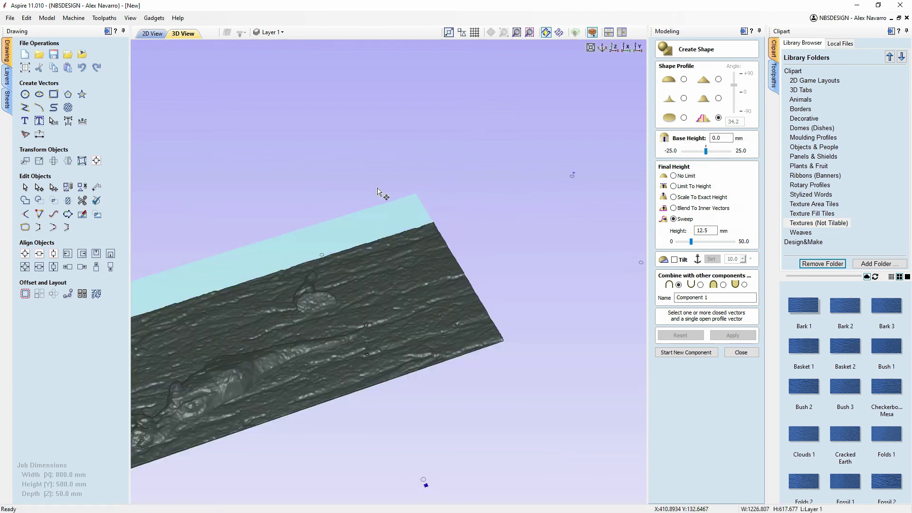
{"action": "left_click_drag", "start_coordinate": [354, 183], "coordinate": [195, 387]}
{"action": "left_click_drag", "start_coordinate": [205, 440], "coordinate": [409, 147]}
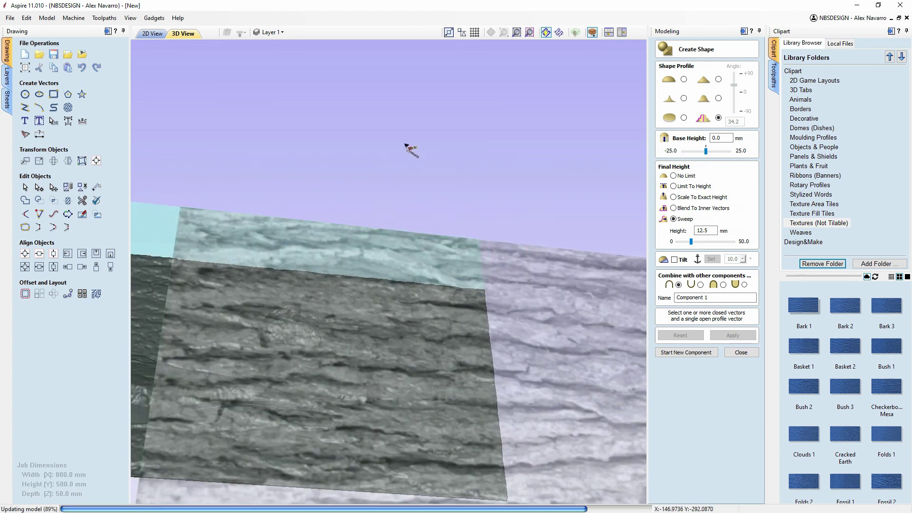
{"action": "left_click_drag", "start_coordinate": [464, 293], "coordinate": [378, 205]}
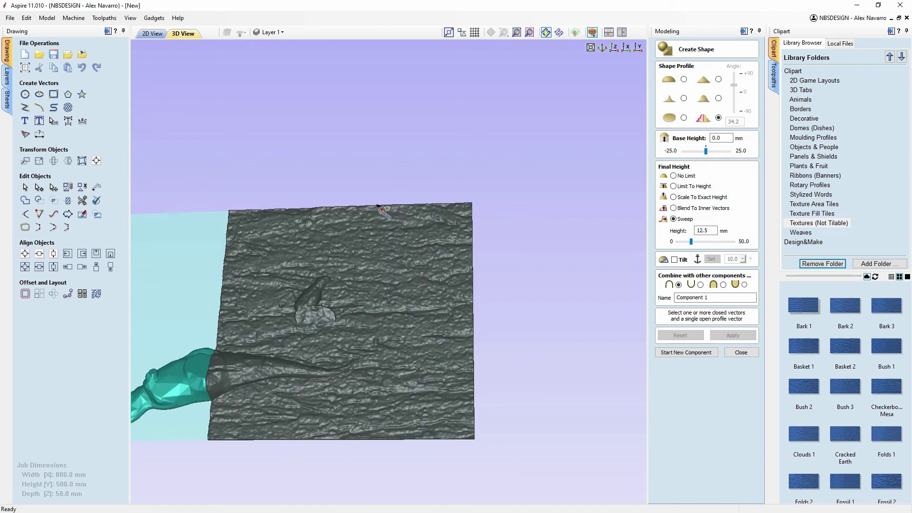